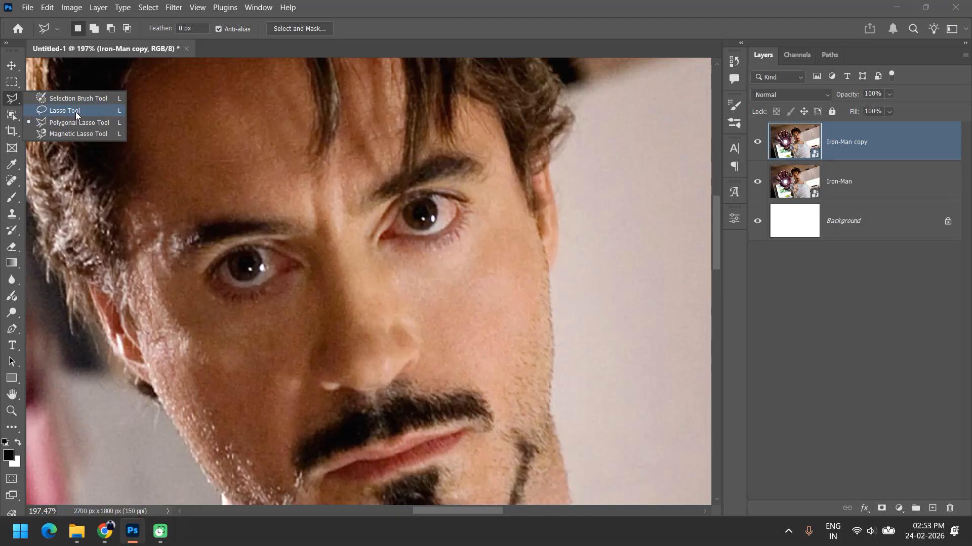
left_click(75, 111)
mouse_move(480, 265)
left_mouse_down()
mouse_move(521, 362)
mouse_move(433, 371)
mouse_move(414, 345)
mouse_move(421, 299)
left_mouse_up()
left_click(392, 298)
right_click(10, 105)
left_click(62, 123)
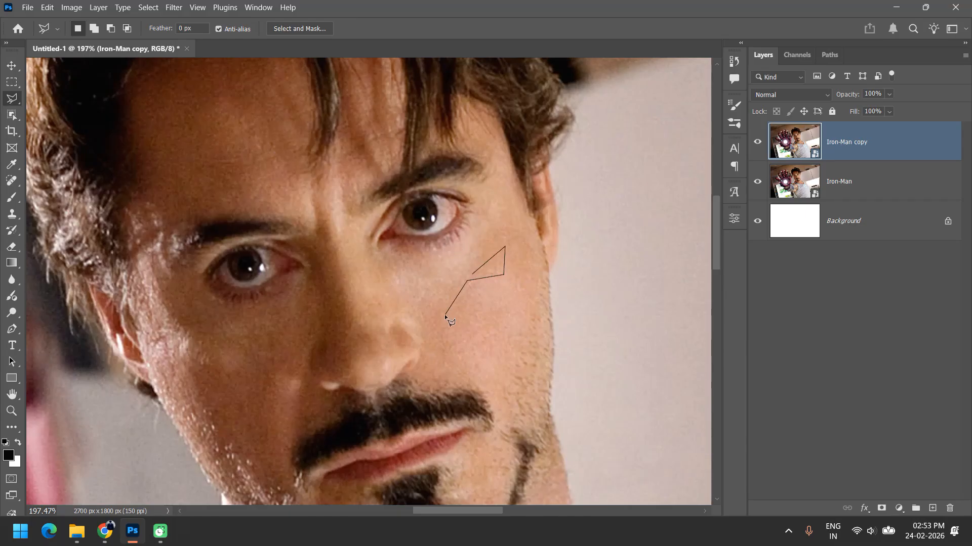
key("Escape")
right_click(12, 101)
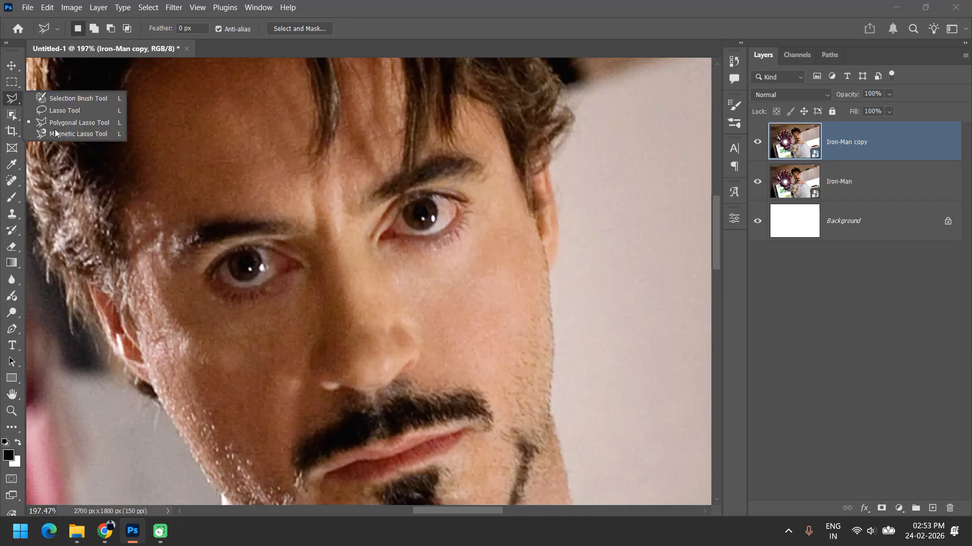
left_click(85, 134)
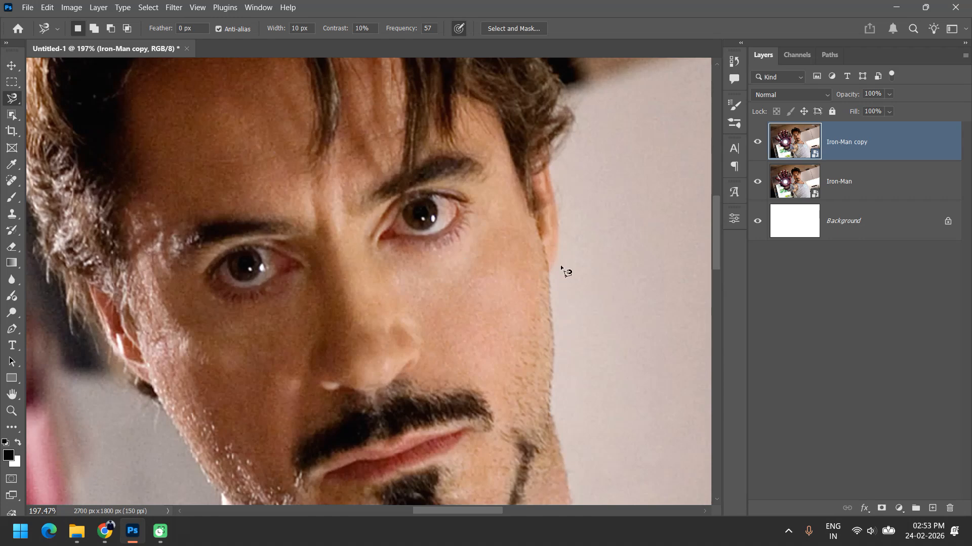
left_click(546, 264)
key("Escape")
Step: Outline a small triangle on the cheek below the outer corner of the eye with the Polygonal Lasso
right_click(13, 98)
left_click(53, 122)
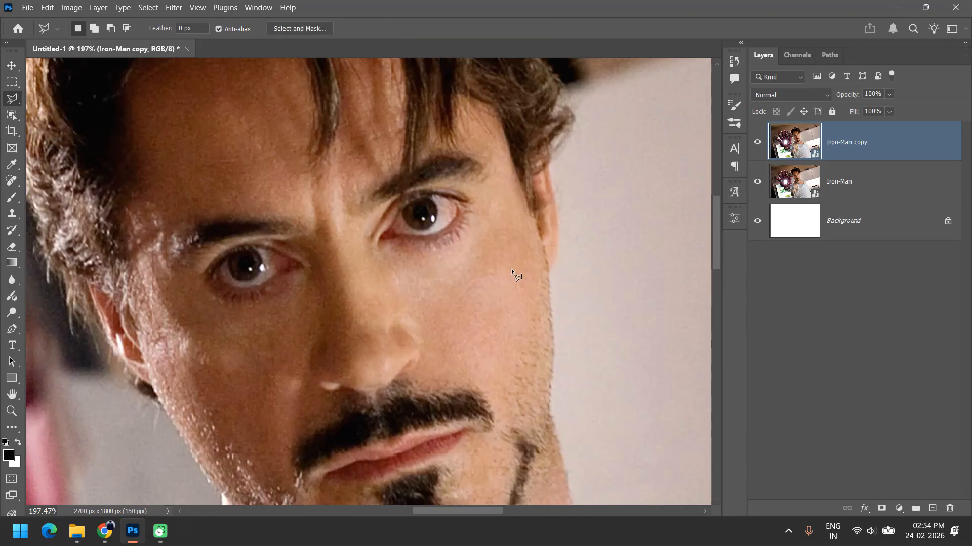
scroll(519, 272, "up", 3)
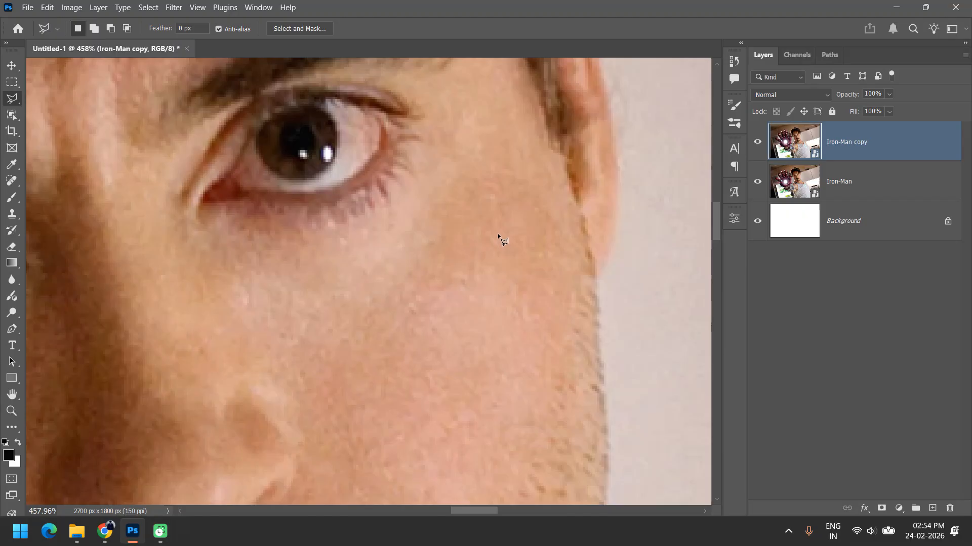
scroll(472, 294, "up", 1)
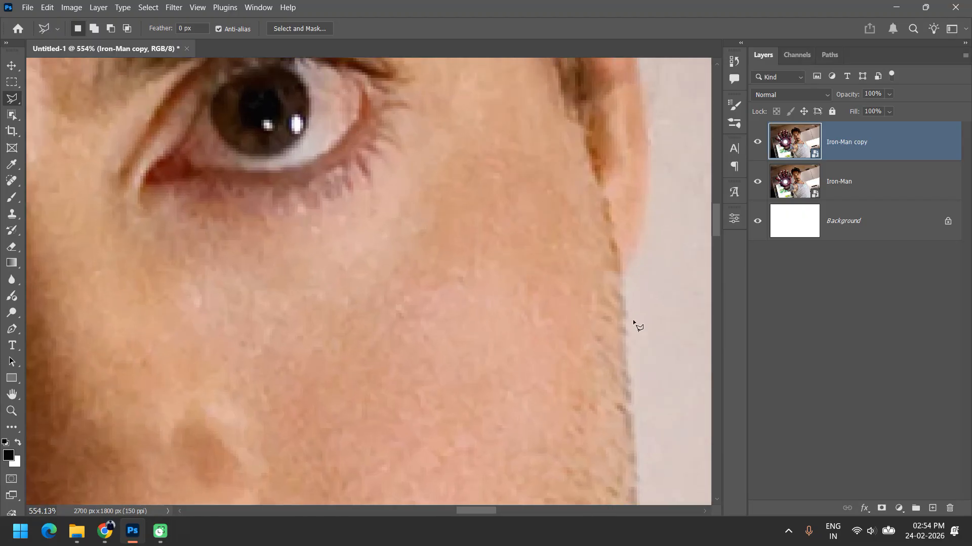
left_click(443, 279)
left_click(512, 277)
left_click(445, 278)
Step: Rasterize the Iron-Man copy layer and apply the Average blur to the triangular cheek selection, leaving nothing selected
right_click(882, 148)
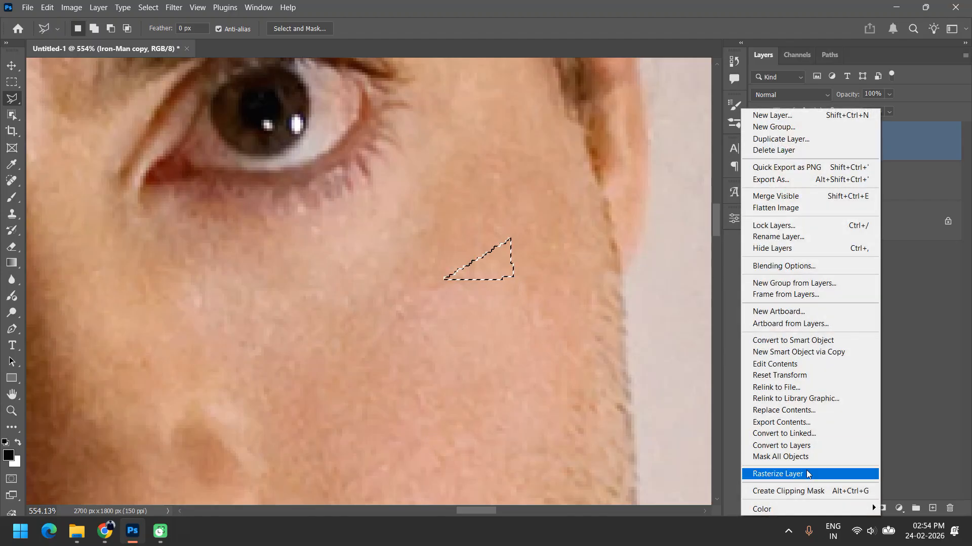
left_click(806, 471)
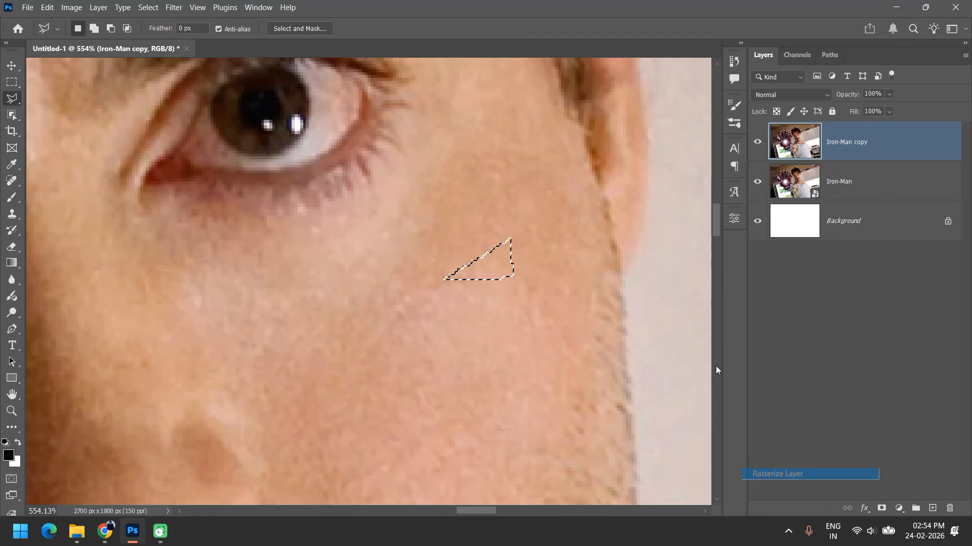
left_click(174, 7)
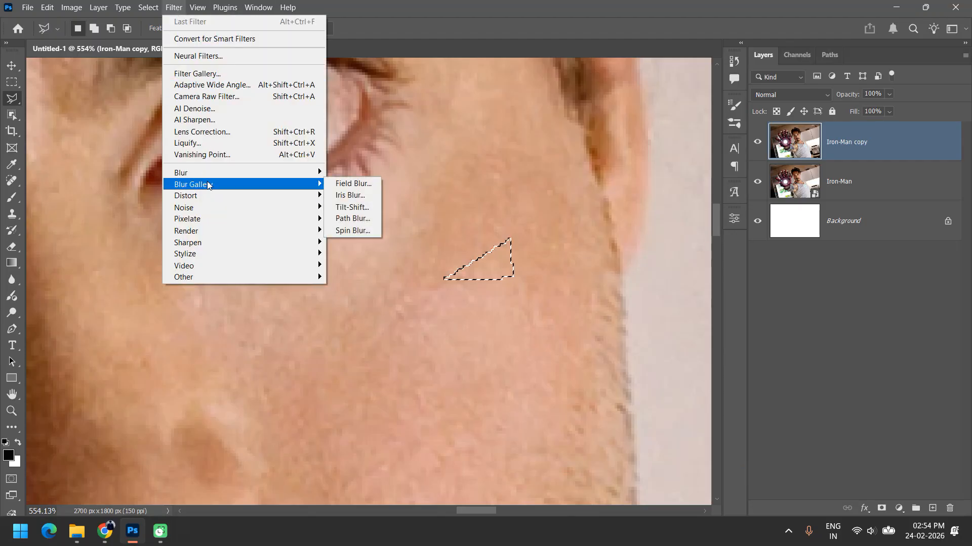
mouse_move(207, 173)
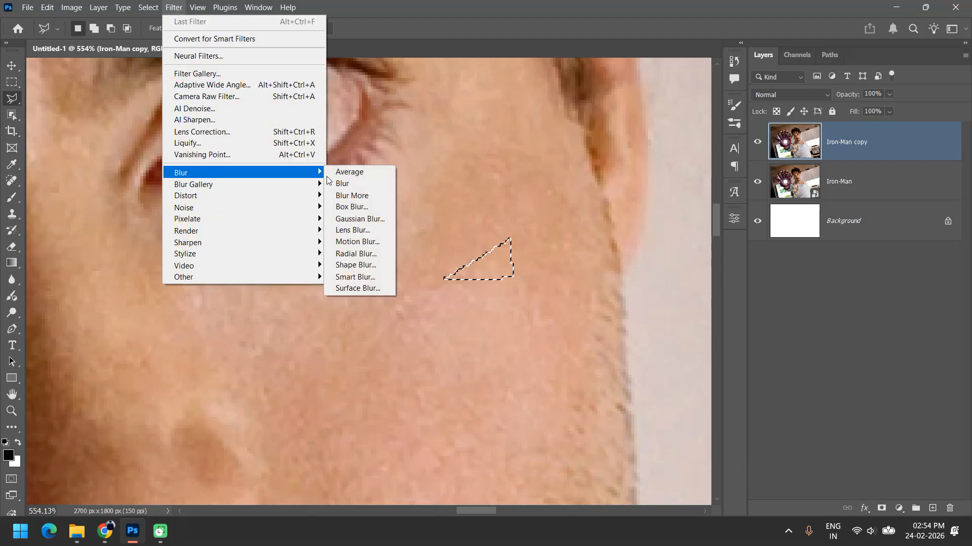
left_click(362, 175)
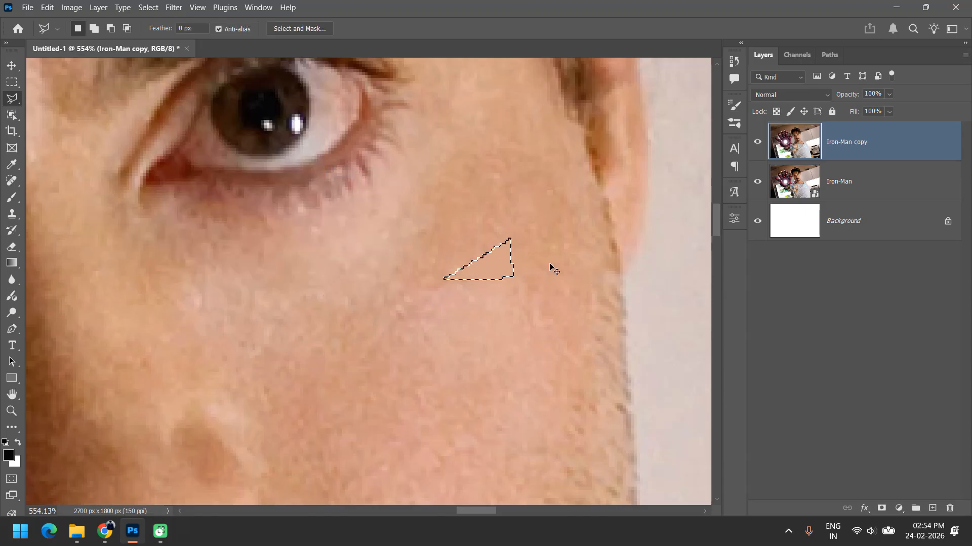
key("ctrl+d")
Step: Outline a triangle directly below the first cheek facet, reapply the Average filter to it, and deselect
left_click(178, 9)
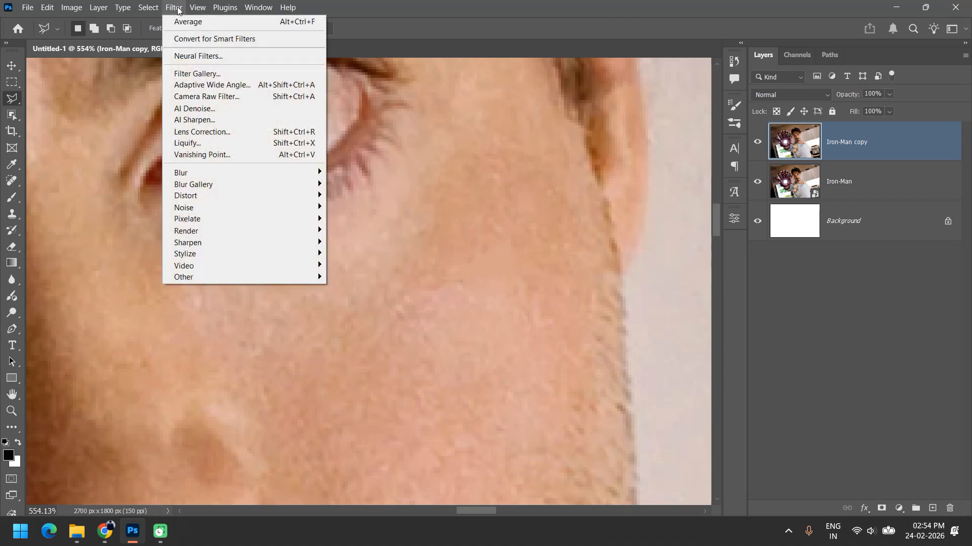
left_click(177, 7)
left_click(178, 8)
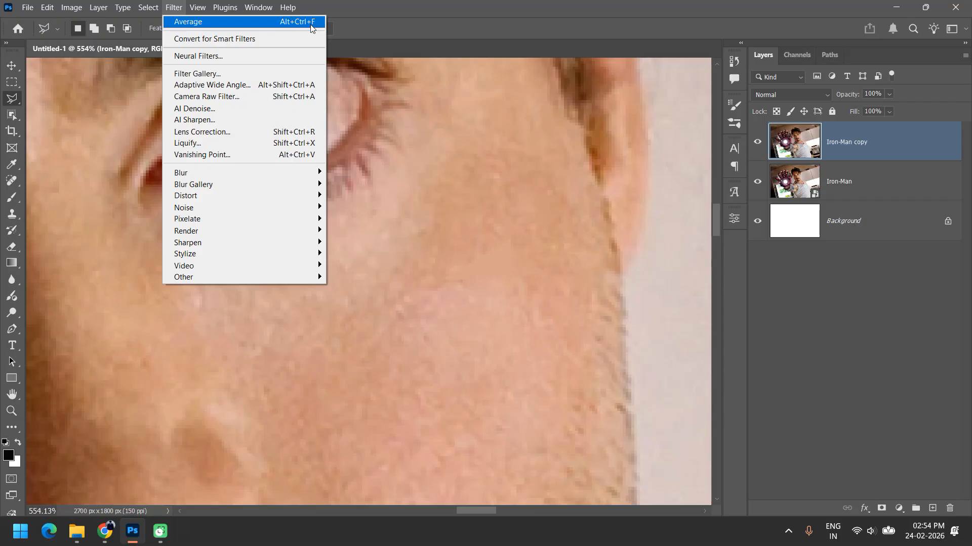
left_click(476, 293)
left_click(449, 278)
left_click(512, 275)
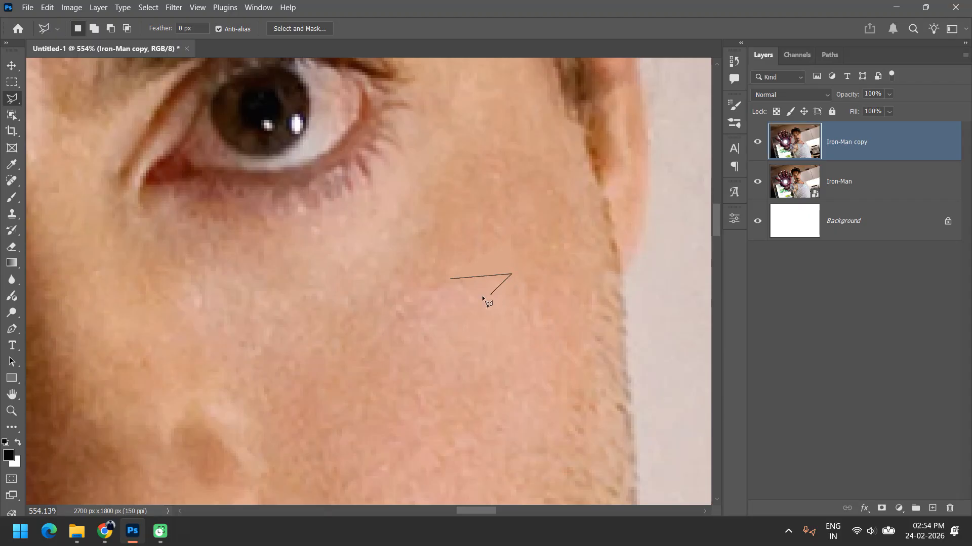
left_click(450, 278)
key("ctrl+d")
Step: Outline a triangle adjoining the first cheek facet from above, average its colour, and deselect
left_click(445, 271)
left_click(513, 236)
left_click(488, 199)
left_click(447, 271)
key("Delete")
key("ctrl+d")
Step: Turn off the pixel grid for a clear close-up of the eye beside the cheek facets
scroll(303, 181, "down", 5)
scroll(354, 259, "up", 2)
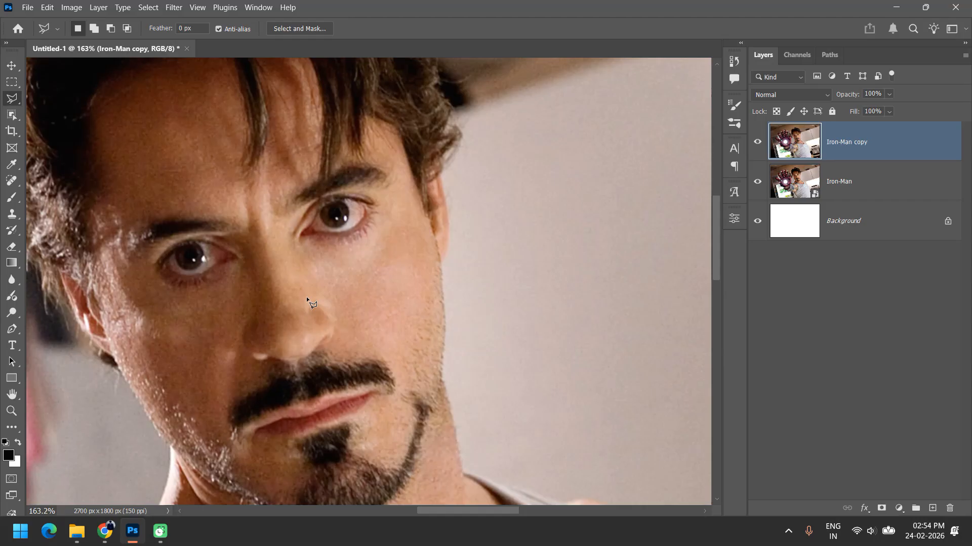
scroll(338, 257, "up", 8)
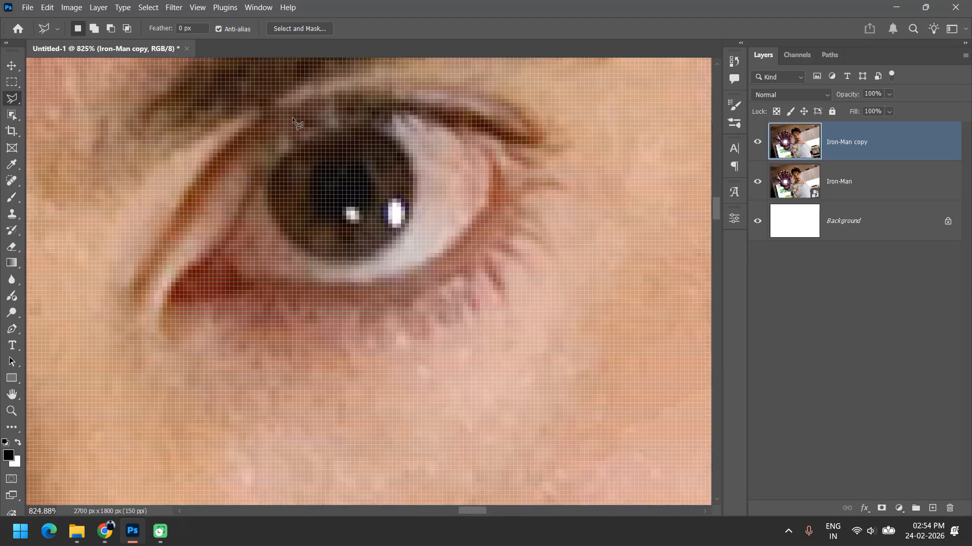
scroll(328, 147, "down", 4)
scroll(379, 148, "up", 4)
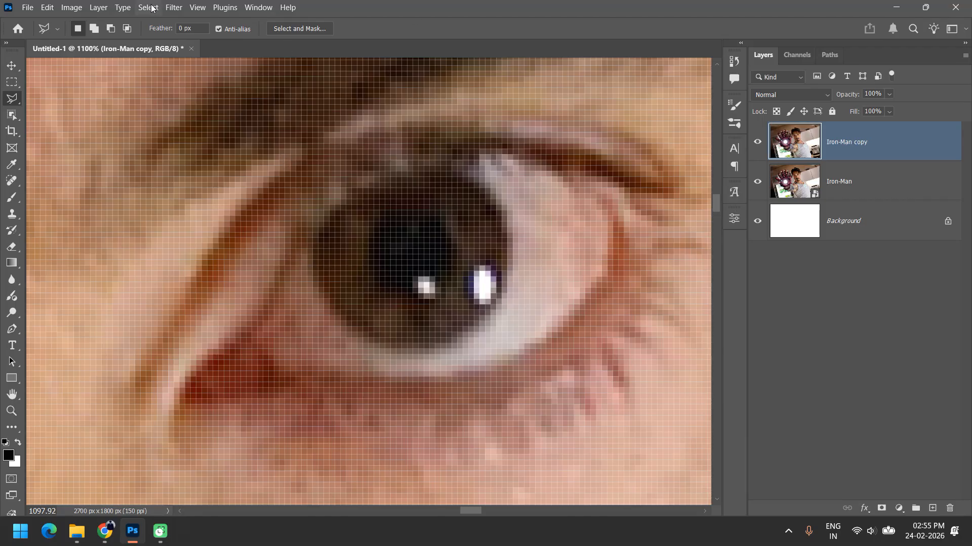
left_click(198, 8)
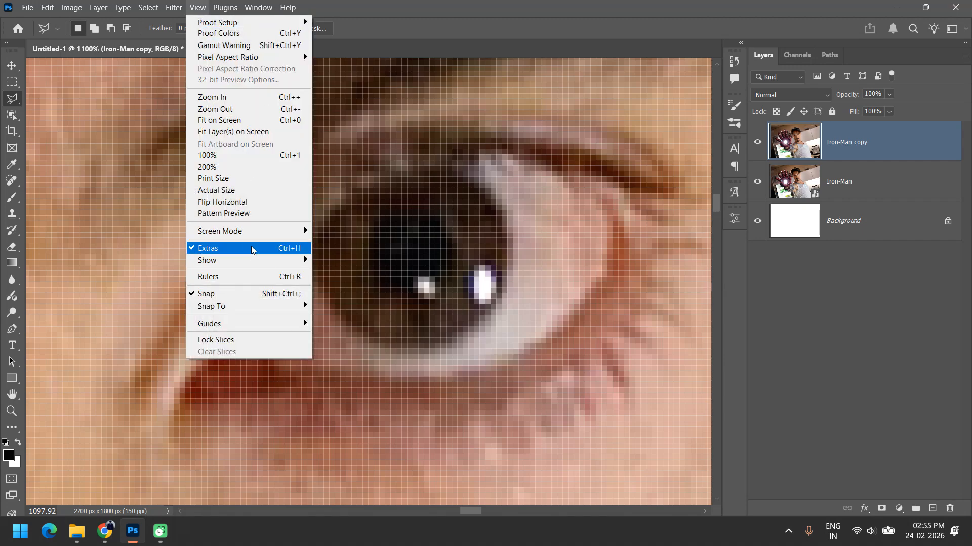
mouse_move(240, 260)
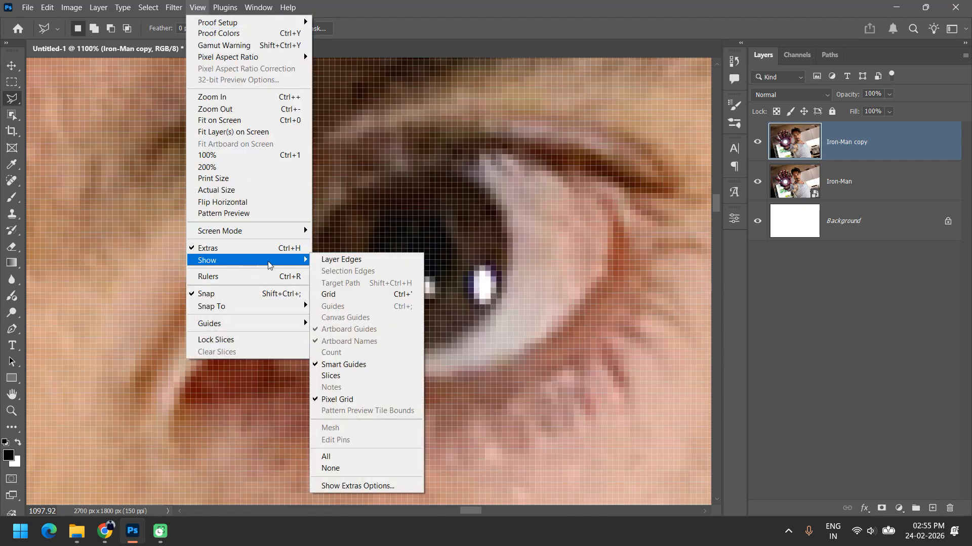
left_click(364, 402)
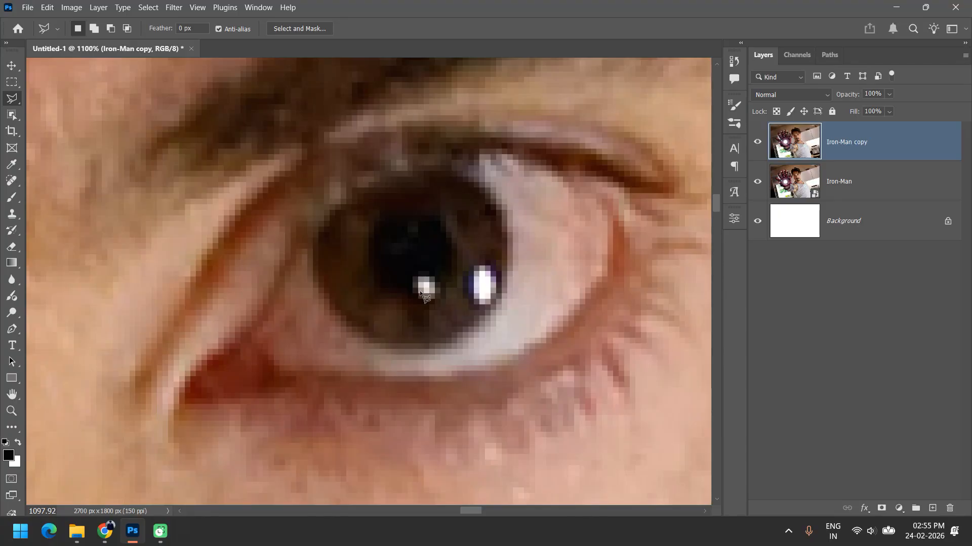
Step: Average a triangular Polygonal Lasso selection at the lower left of the pupil, beside the small highlight
left_click(393, 306)
left_click(441, 303)
left_click(402, 258)
key("ctrl+alt+f")
key("ctrl+d")
Step: Outline a triangle over the rest of the small pupil highlight and apply the Average filter to it
left_click(405, 262)
left_click(432, 303)
left_click(451, 278)
left_click(406, 263)
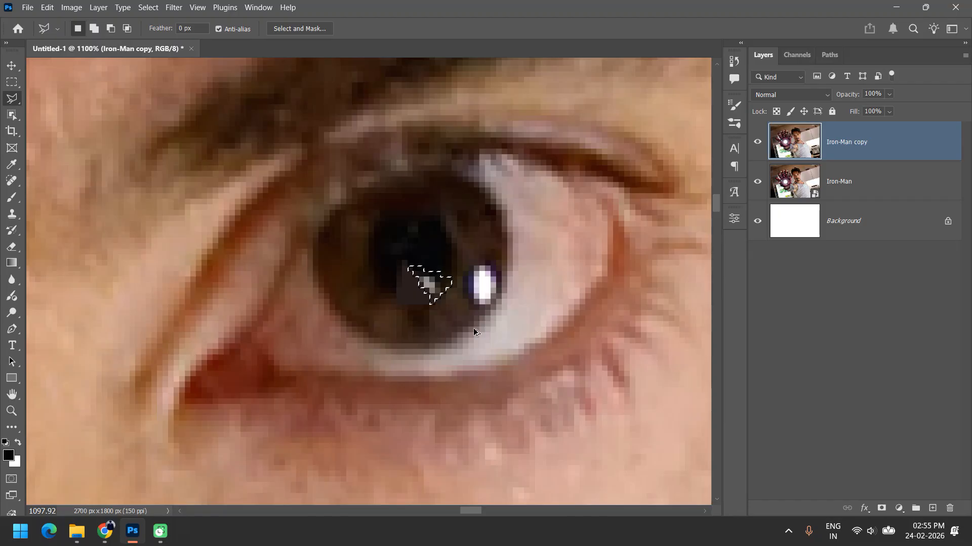
key("ctrl+alt+f")
Step: Average a narrow triangle running from the pupil's centre to its right edge, and clear the selection
left_click(408, 264)
left_click(456, 280)
left_click(458, 250)
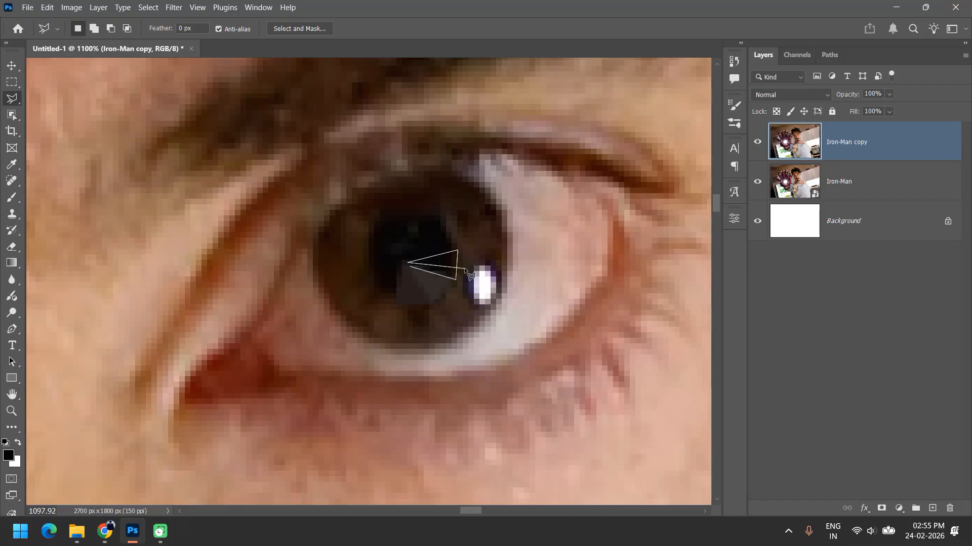
left_click(409, 264)
key("ctrl+alt+f")
key("ctrl+d")
Step: Outline a triangle from the pupil's centre across its upper right part for the next facet
left_click(414, 259)
left_click(459, 232)
left_click(423, 207)
left_click(406, 236)
key("BackSpace")
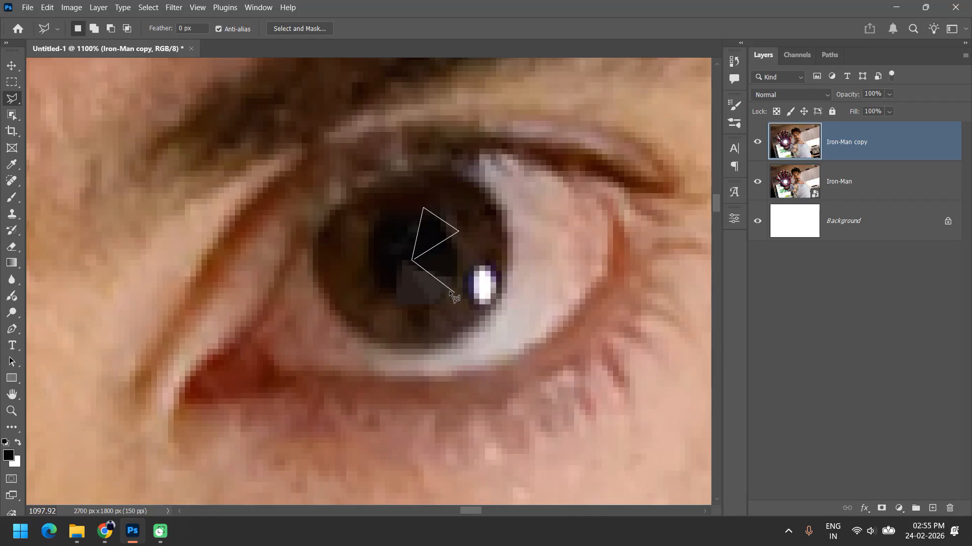
left_click(412, 260)
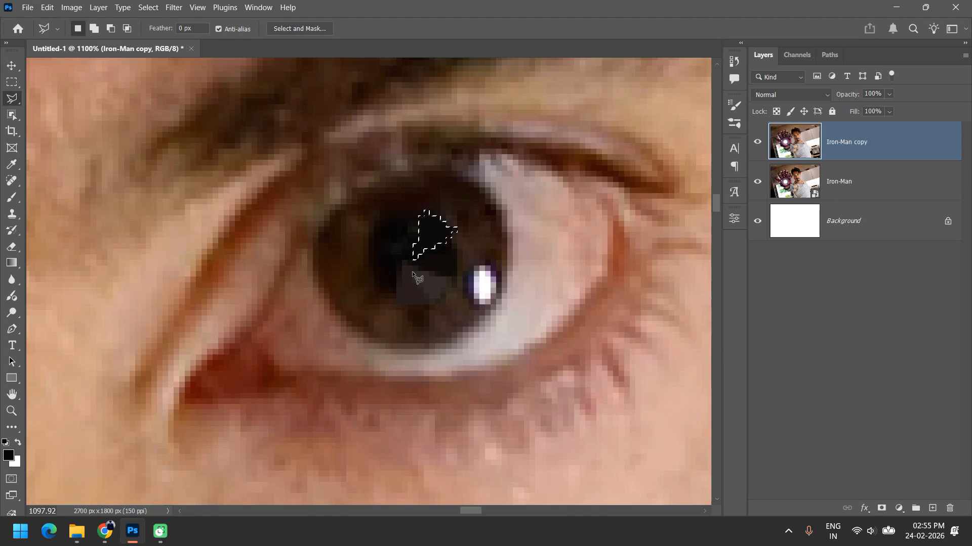
Step: Outline a triangle from the pupil's centre across its upper left part, bordering the previous facet
left_click(415, 260)
left_click(421, 209)
left_click(382, 217)
left_click(414, 264)
Step: Outline the remaining left side of the pupil as a four-point polygon, average its colour, and deselect
left_click(404, 258)
left_click(378, 220)
left_click(360, 260)
left_click(396, 300)
left_click(405, 259)
key("ctrl+shift+i")
key("Delete")
key("ctrl+z")
key("ctrl+d")
Step: Average a triangular facet on the lower right of the iris, below the large highlight, and deselect
left_click(495, 306)
left_click(496, 289)
left_click(446, 289)
key("ctrl+shift+i")
key("Delete")
key("ctrl+z")
key("ctrl+d")
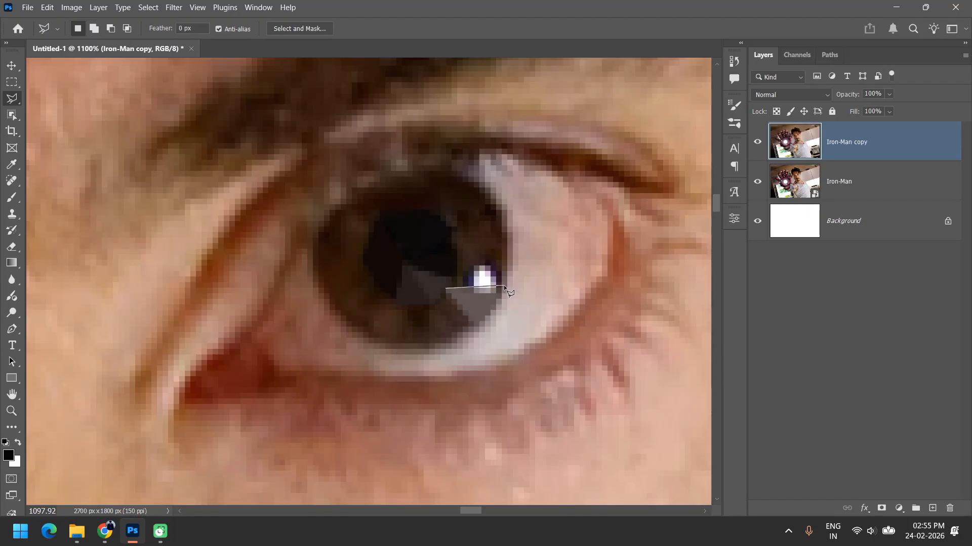
Step: Outline a facet over the large white highlight in the iris and average its colour
left_click(472, 278)
left_click(447, 291)
key("alt")
key("shift+Delete")
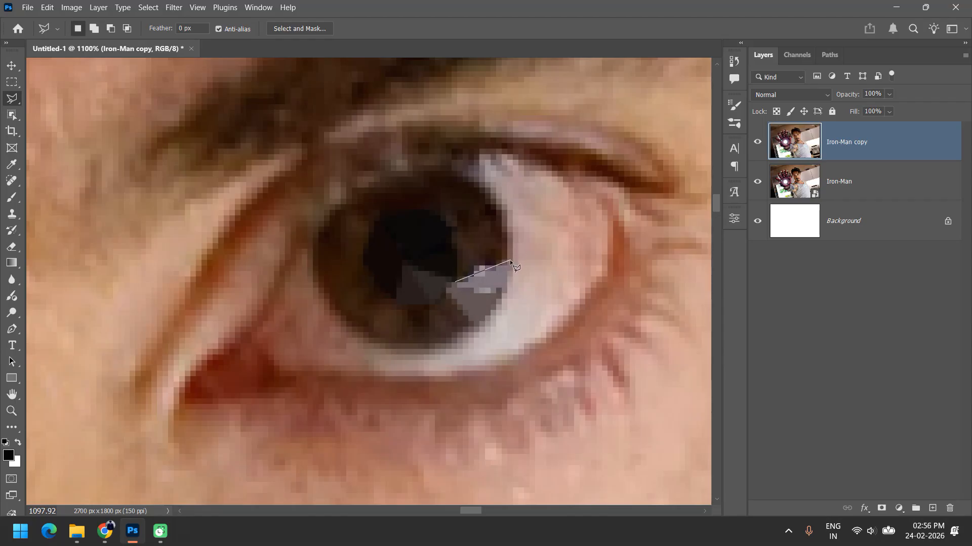
Step: Close a triangle on the right edge of the iris above the highlight and apply the Average filter
left_click(501, 212)
left_click(454, 284)
key("ctrl+alt+f")
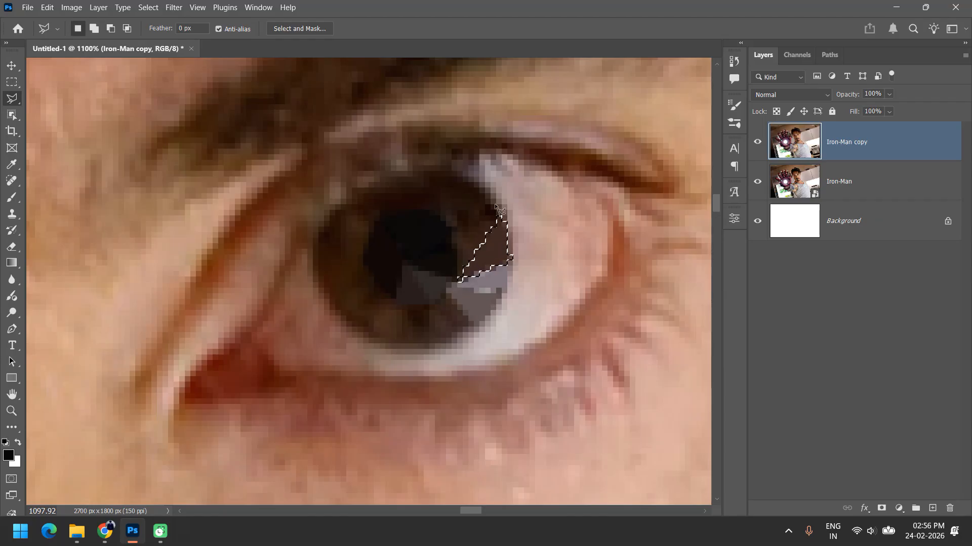
Step: Outline a triangle across the upper right of the iris beside the previous facet, average it, and deselect
left_click(453, 282)
left_click(501, 215)
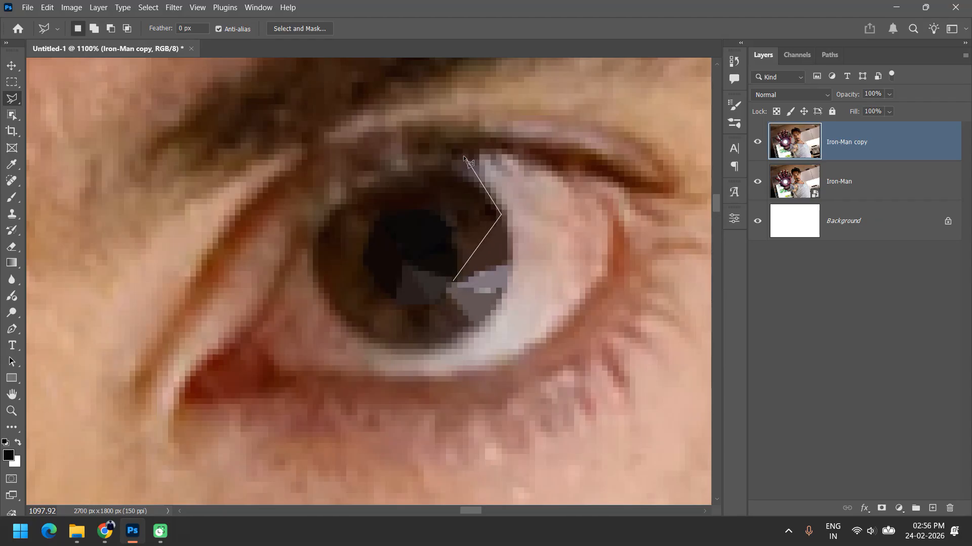
left_click(448, 173)
left_click(452, 280)
key("ctrl+alt+f")
key("ctrl+d")
Step: Average a triangle from the top of the pupil up to the upper eyelid, and deselect
left_click(438, 217)
left_click(446, 147)
left_click(385, 151)
left_click(439, 218)
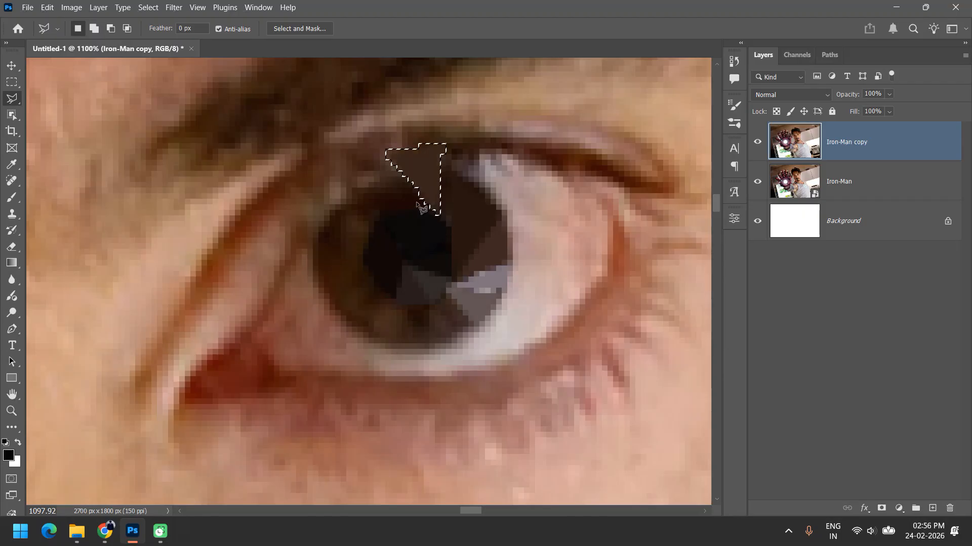
key("ctrl+alt+f")
key("ctrl+d")
Step: Average a triangle from the top of the pupil to the upper left edge of the iris, and deselect
left_click(439, 218)
left_click(381, 152)
left_click(333, 185)
left_click(439, 218)
key("ctrl+alt+f")
key("ctrl+d")
Step: Outline a large triangle from the top of the pupil across the left side of the iris and average it
left_click(431, 215)
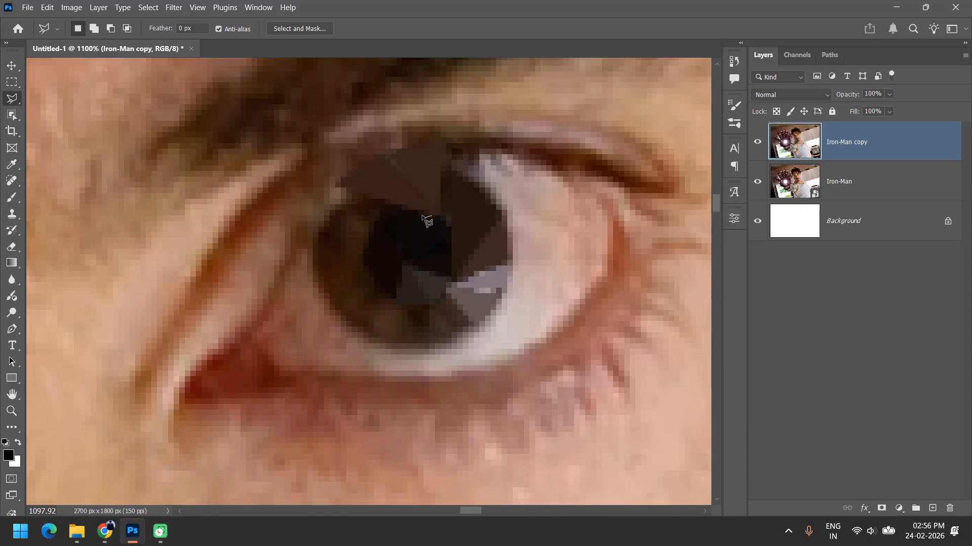
left_click(315, 184)
left_click(305, 255)
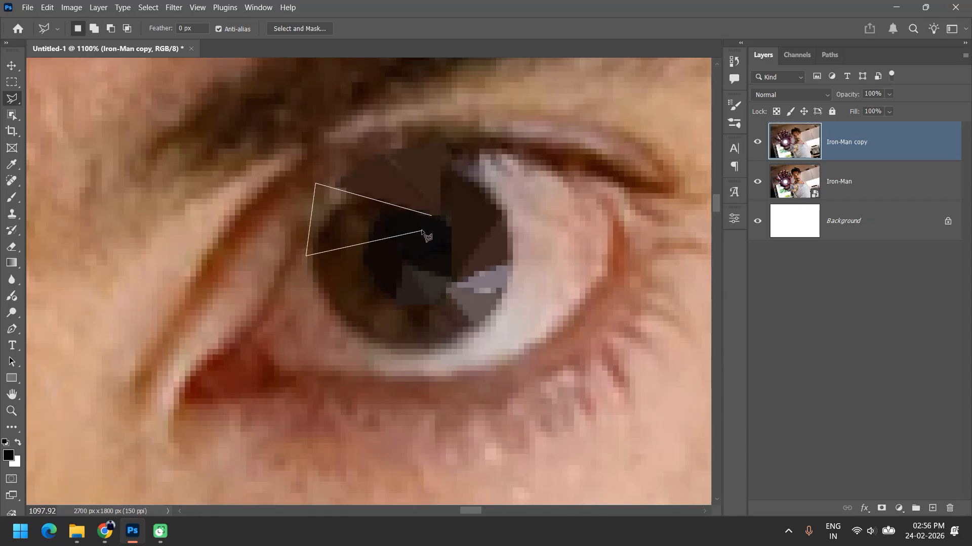
left_click(431, 216)
key("ctrl+alt+f")
key("ctrl+d")
Step: Average a thin triangle from the pupil's left edge to the left rim of the iris, and deselect
left_click(364, 242)
left_click(370, 271)
left_click(304, 256)
left_click(364, 244)
key("Delete")
key("ctrl+d")
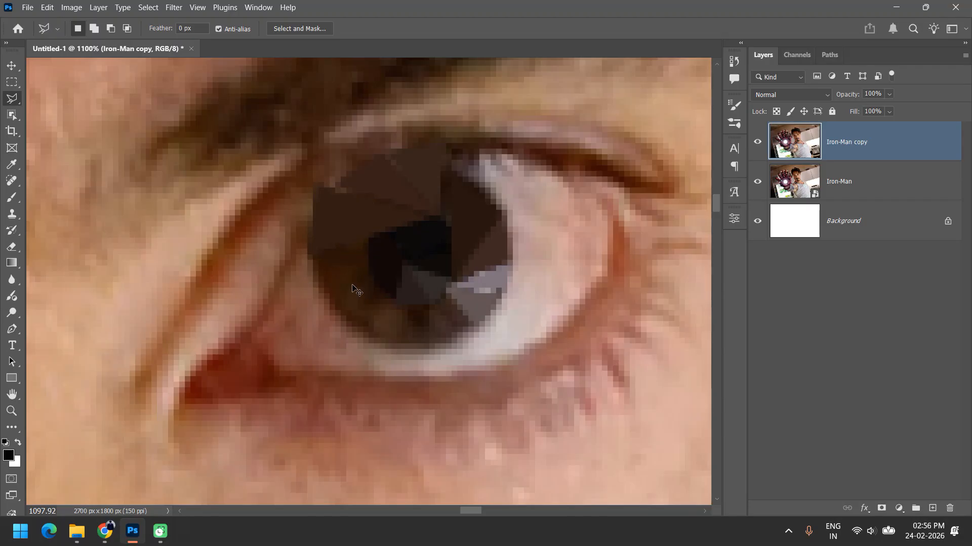
Step: Average a triangle between the top right of the iris and the upper eyelid, and deselect
left_click(448, 153)
left_click(503, 138)
left_click(472, 183)
left_click(448, 153)
key("Delete")
key("ctrl+d")
Step: Average a triangle where the white of the eye meets the upper eyelid, right of the iris, and deselect
left_click(506, 143)
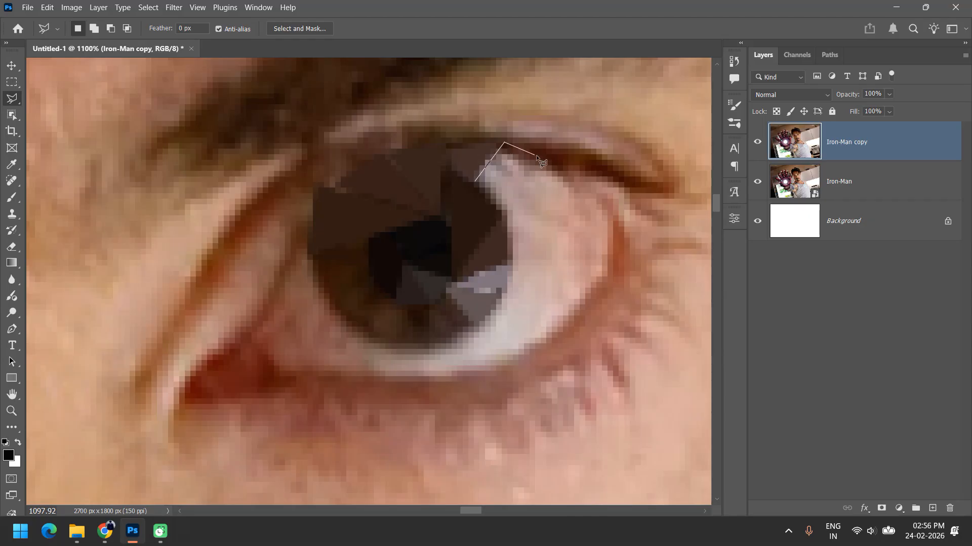
left_click(544, 162)
left_click(475, 181)
key("Delete")
key("ctrl+d")
scroll(448, 232, "down", 8)
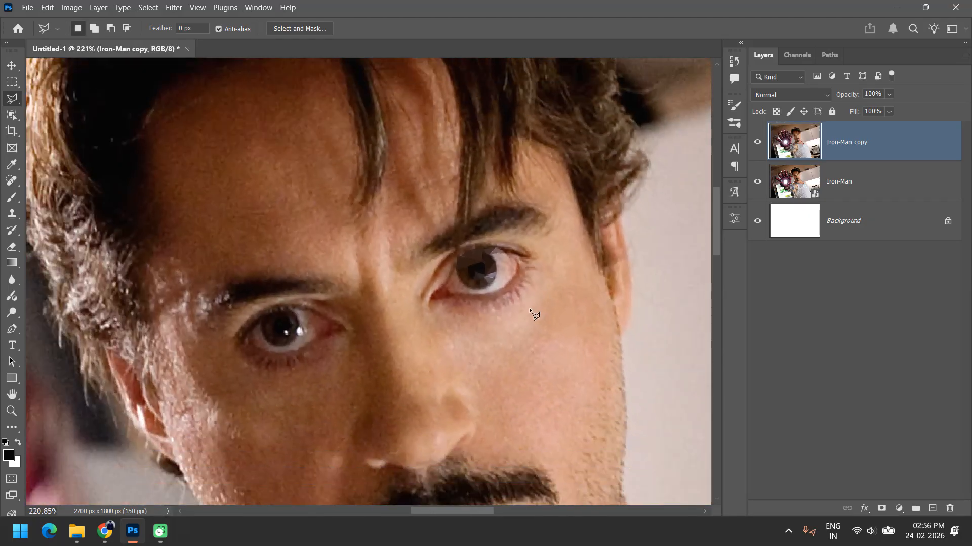
scroll(529, 310, "up", 2)
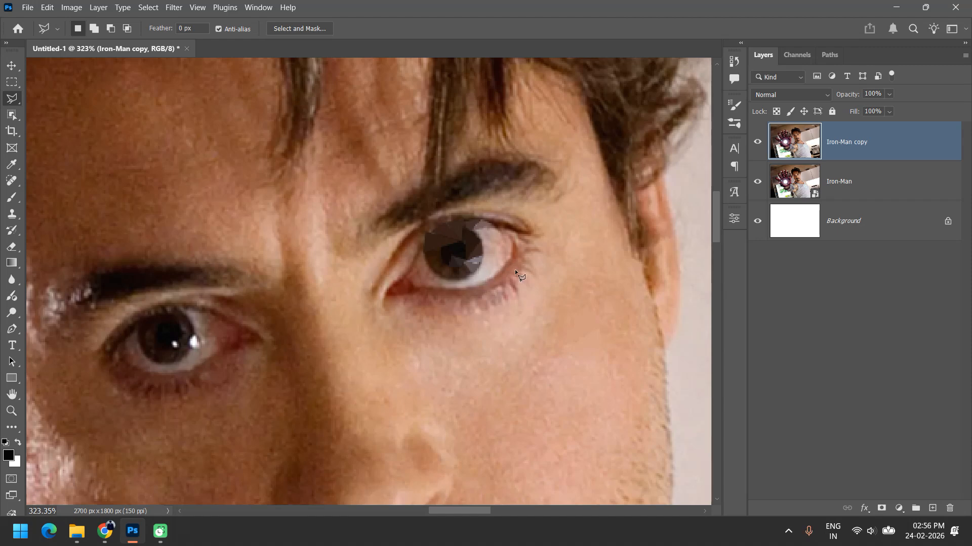
Step: Average a large triangle across the upper white of the eye, from the iris's top right to the outer corner
scroll(496, 248, "up", 5)
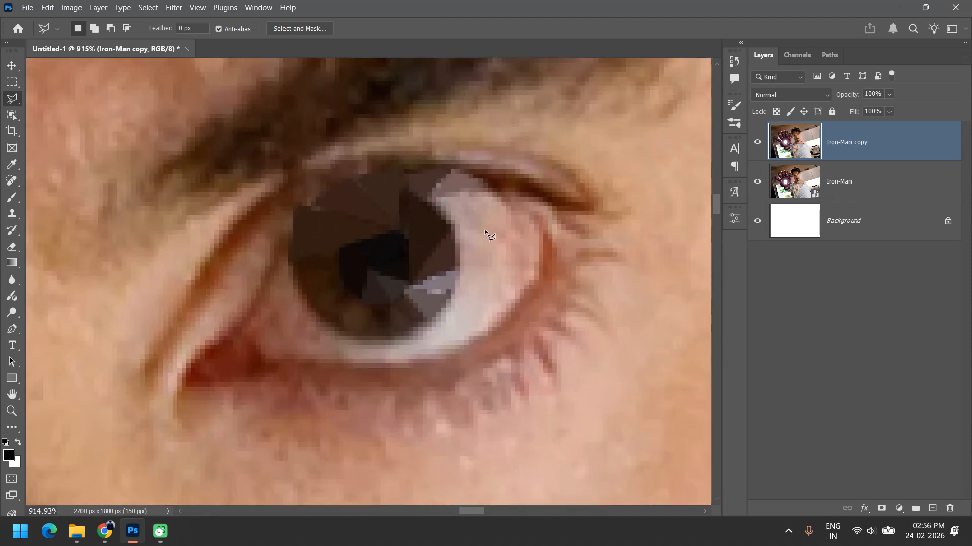
left_click(428, 199)
left_click(581, 200)
left_click(564, 267)
left_click(428, 202)
key("ctrl+alt+f")
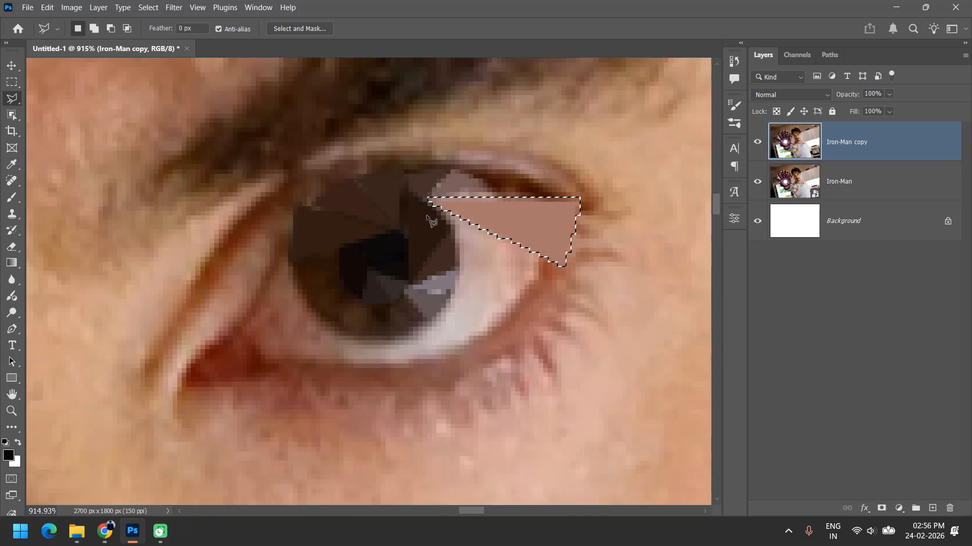
Step: Average the adjoining triangle from the iris's top right to the outer lower eyelid, and deselect
left_click(430, 203)
left_click(567, 264)
left_click(525, 305)
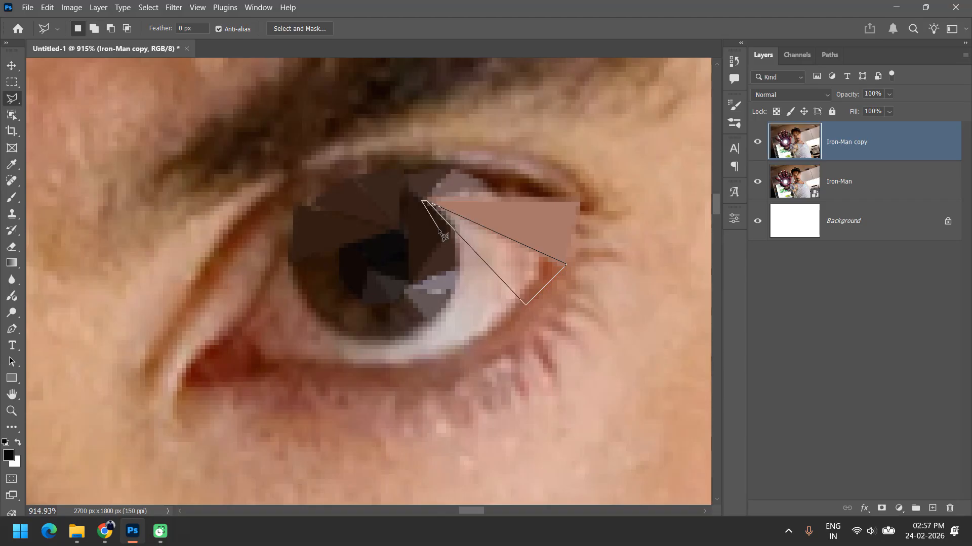
left_click(431, 206)
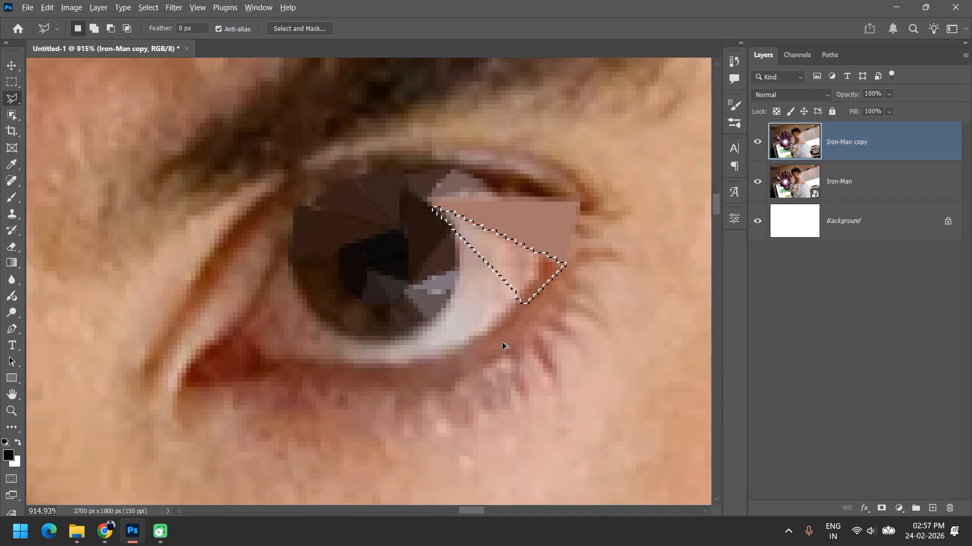
key("ctrl+f")
key("ctrl+d")
key("ctrl+f")
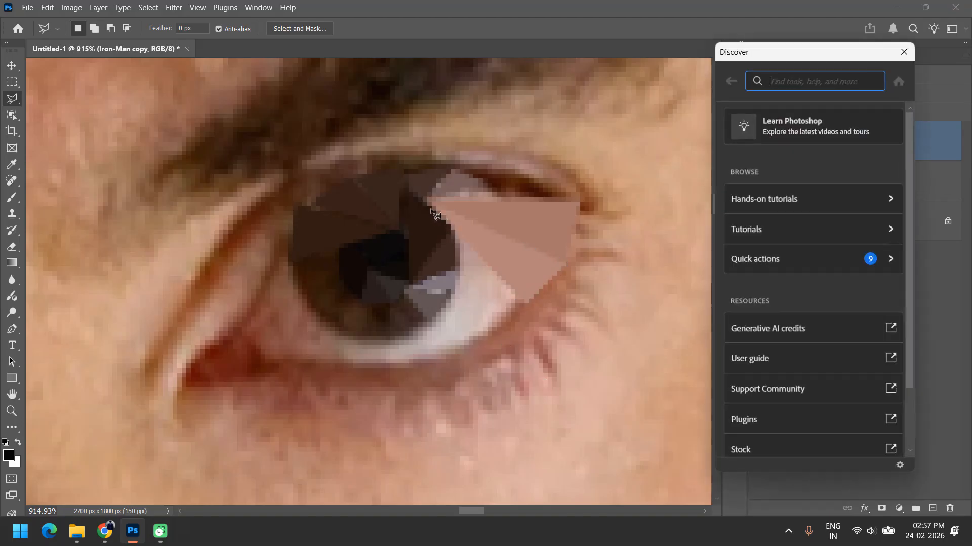
key("Escape")
Step: Average a tall triangle over the iris's right edge and the white of the eye, down to the lower eyelid, and deselect
left_click(431, 206)
left_click(527, 305)
left_click(444, 357)
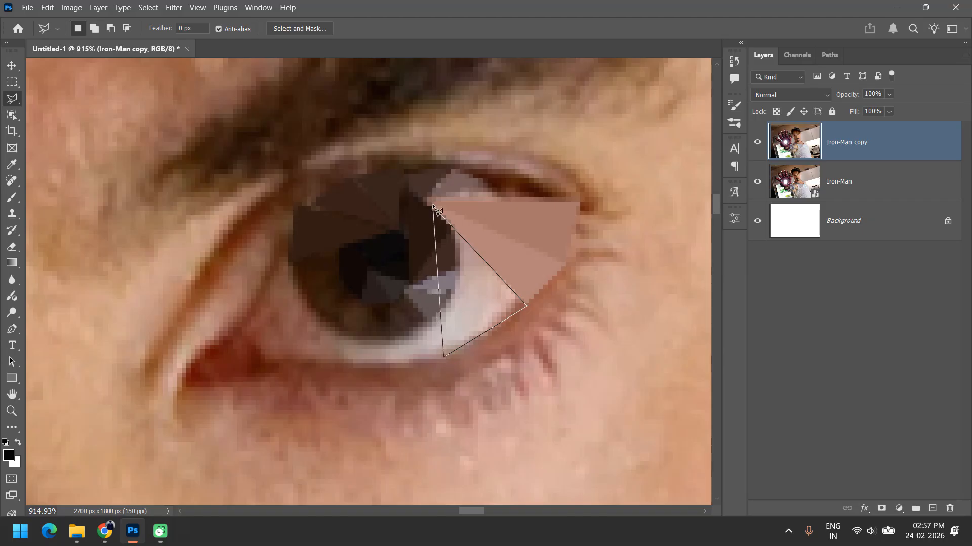
left_click(432, 207)
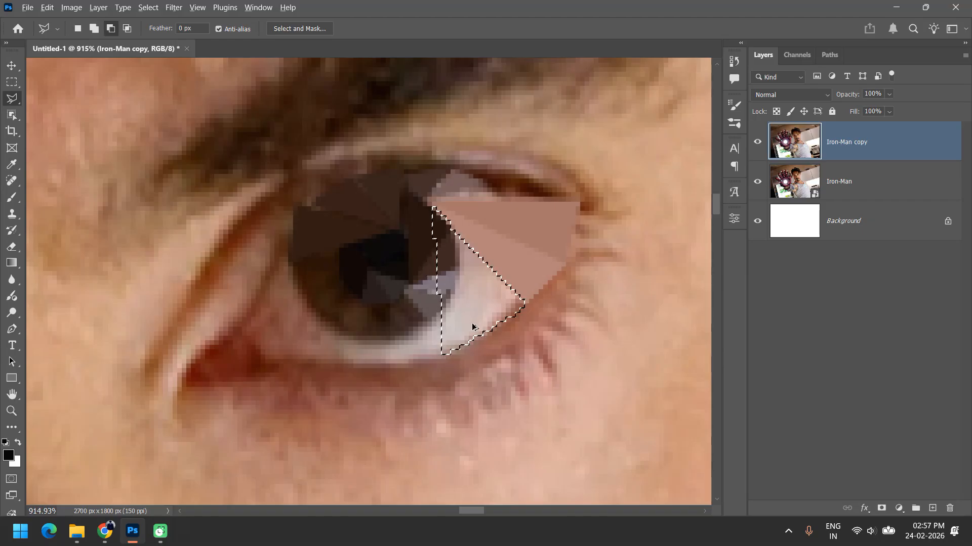
key("ctrl+f")
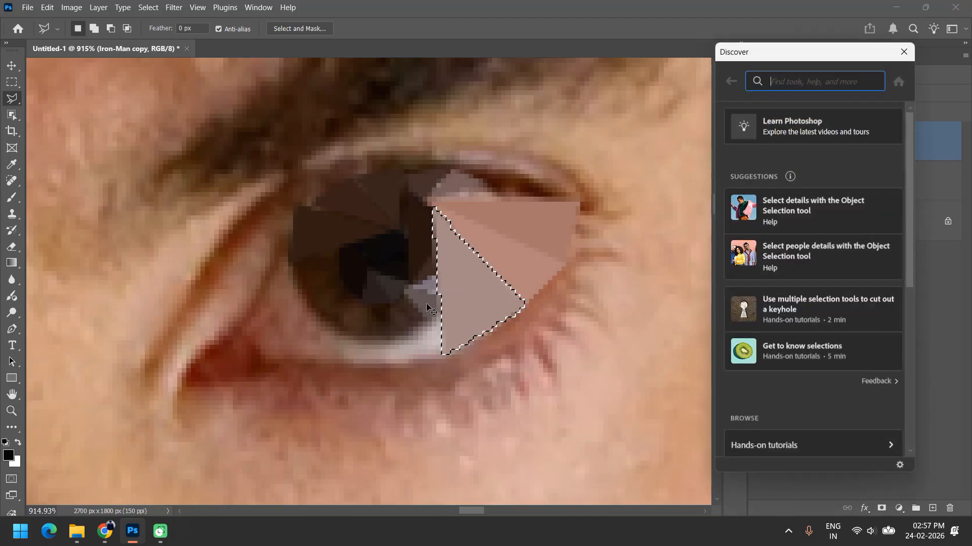
key("Escape")
key("ctrl+d")
Step: Average a small triangle between the iris's lower right edge and the lower eyelid, and deselect
left_click(439, 358)
left_click(377, 337)
left_click(441, 359)
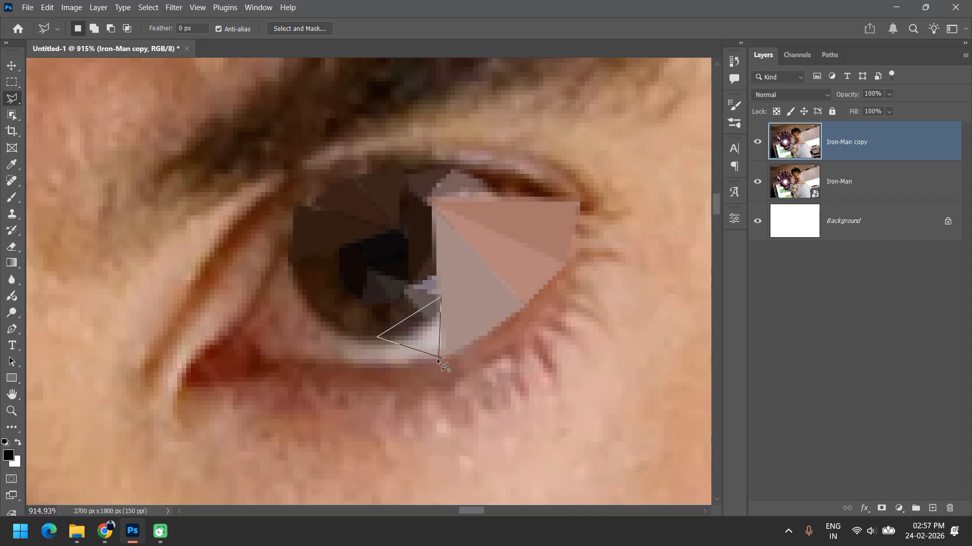
key("alt+ctrl+f")
key("ctrl+d")
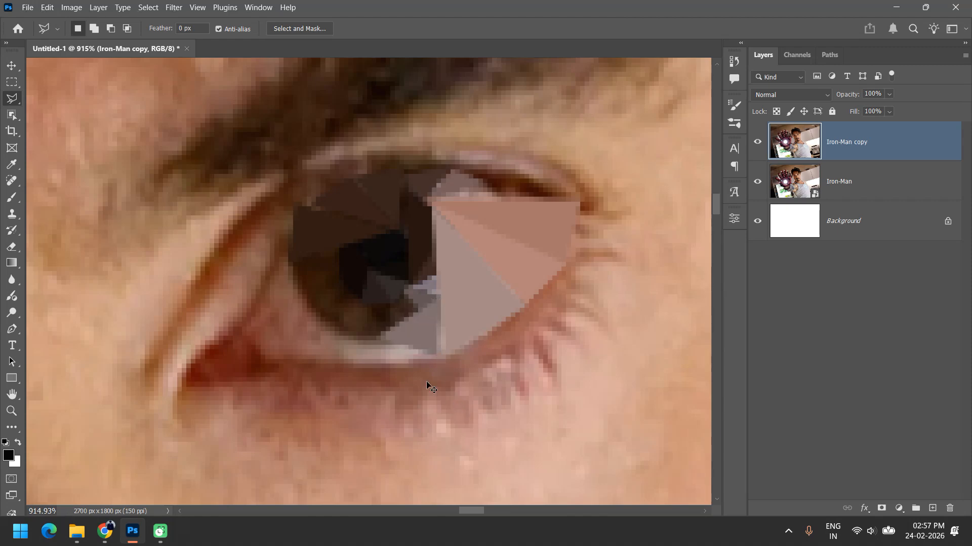
Step: Clip the Iron-Man copy layer to the layer below and average a triangle from the outer upper eyelid to just under the eyebrow
scroll(455, 359, "down", 5)
scroll(506, 332, "up", 2)
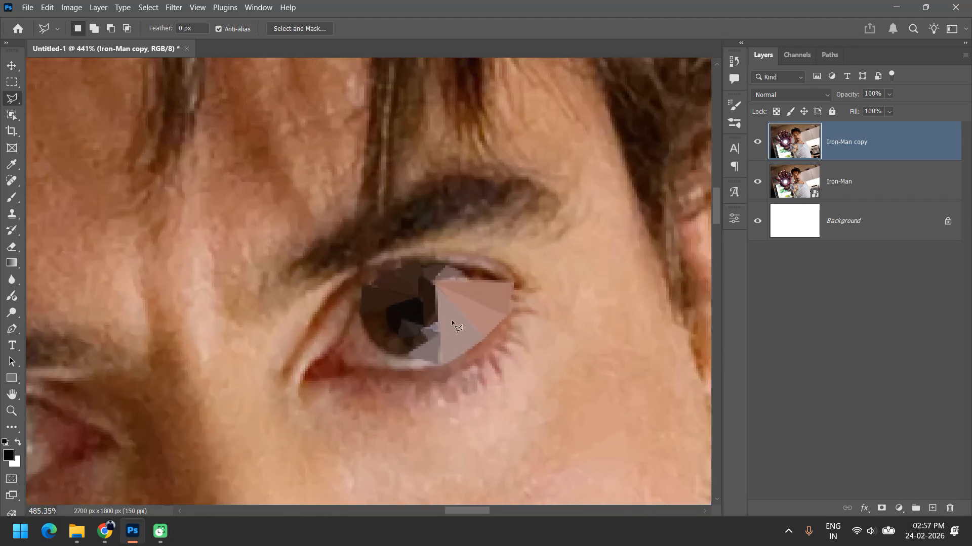
scroll(433, 274, "up", 1)
left_click(532, 276)
left_click(499, 220)
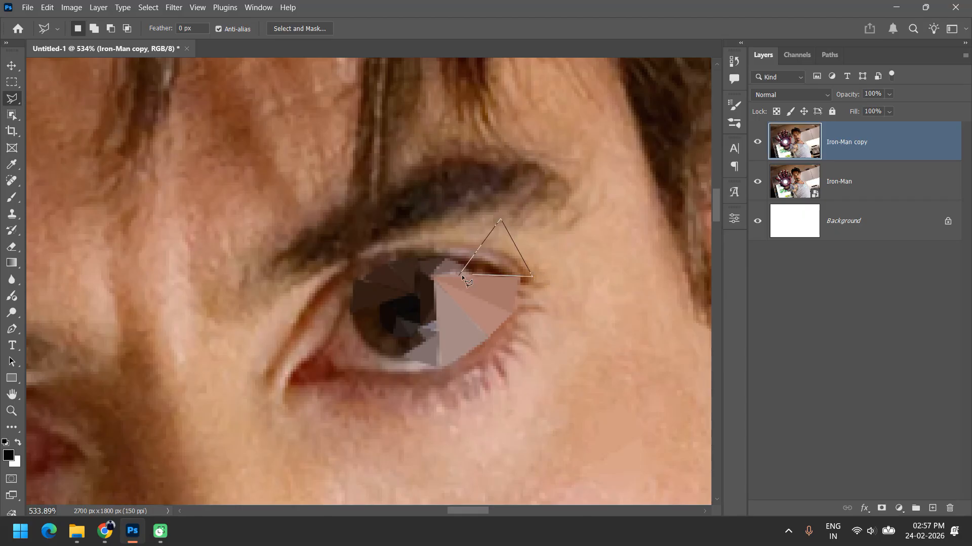
left_click(463, 274)
key("ctrl+alt+f")
key("ctrl+alt+g")
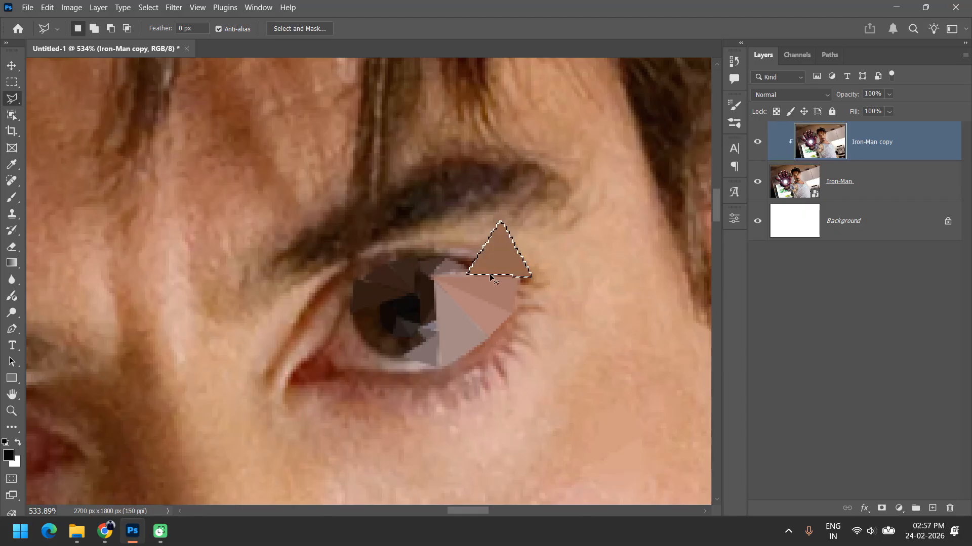
key("ctrl+z")
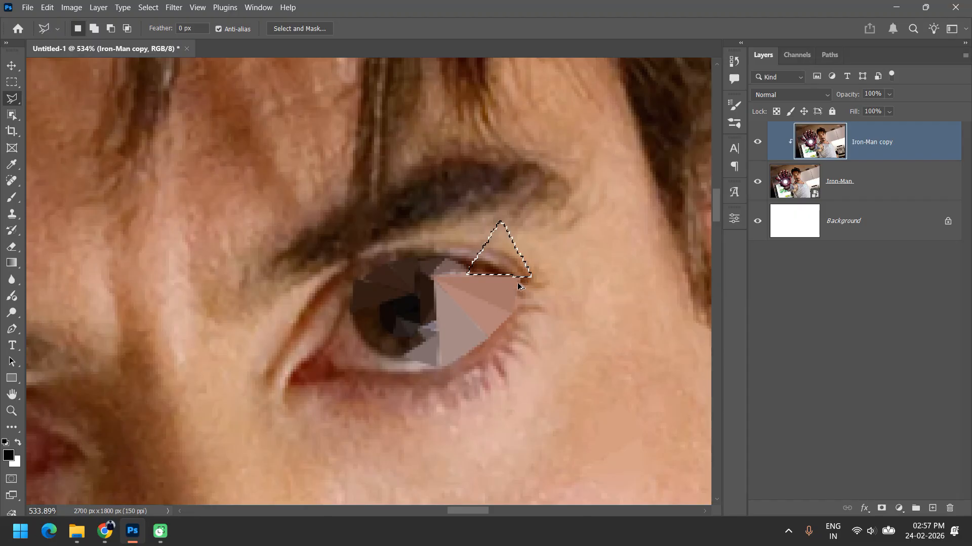
key("ctrl+shift+z")
key("ctrl+d")
Step: Average the adjoining triangle between the upper eyelid and the underside of the eyebrow, and deselect
left_click(463, 267)
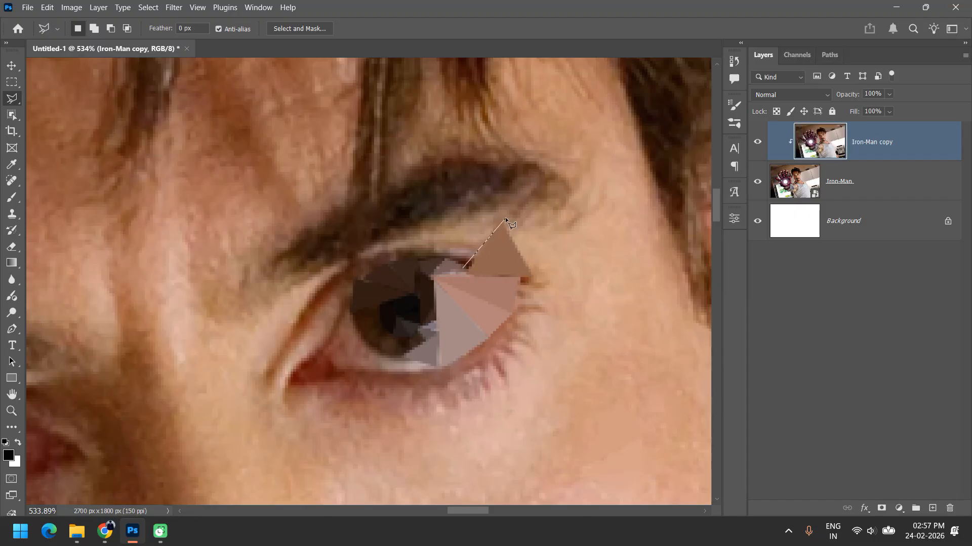
left_click(500, 220)
left_click(462, 266)
key("ctrl+alt+f")
key("ctrl+d")
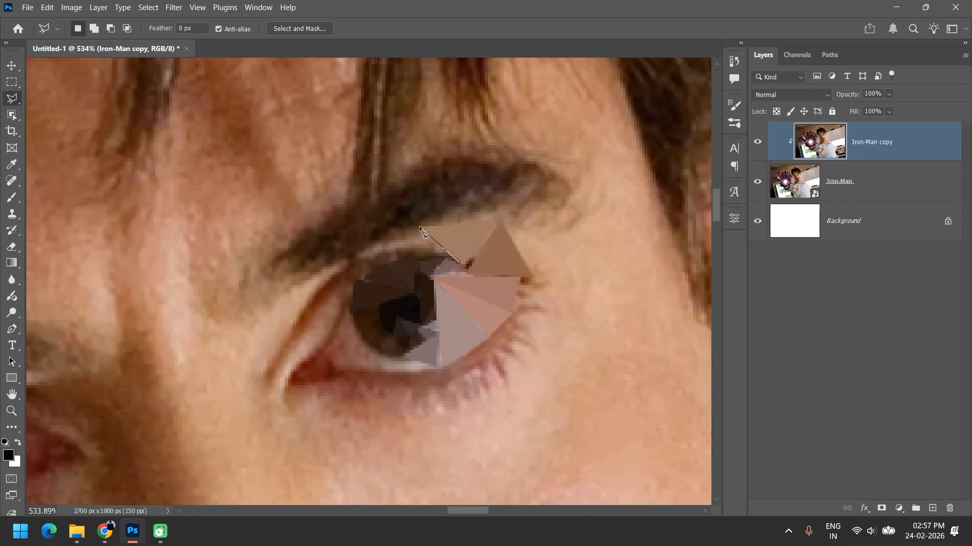
Step: Average a long triangle along the upper eyelid directly above the iris, below the middle of the eyebrow, and deselect
left_click(370, 241)
left_click(459, 264)
key("ctrl+alt+f")
key("ctrl+d")
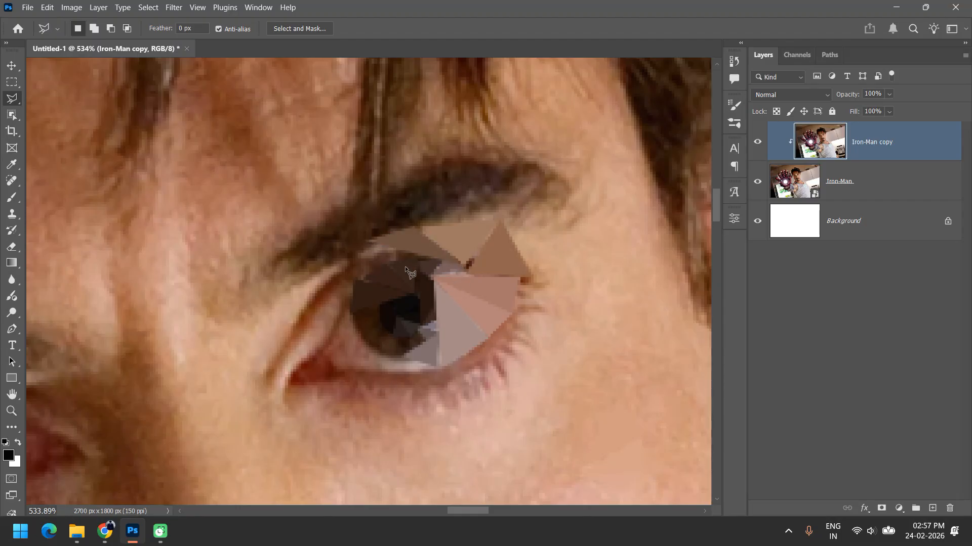
Step: Average a thin triangle from the eyelid above the iris to the inner end of the eyebrow
left_click(410, 260)
left_click(299, 276)
left_click(411, 259)
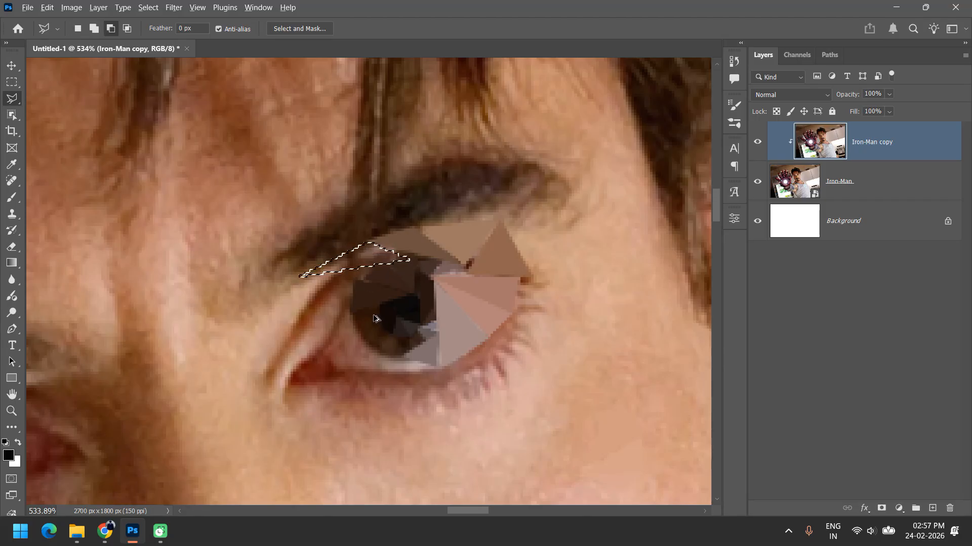
key("ctrl+alt+f")
Step: Average a thin triangle from the iris's upper left toward the nose, under the eyebrow's inner end, and deselect
left_click(347, 272)
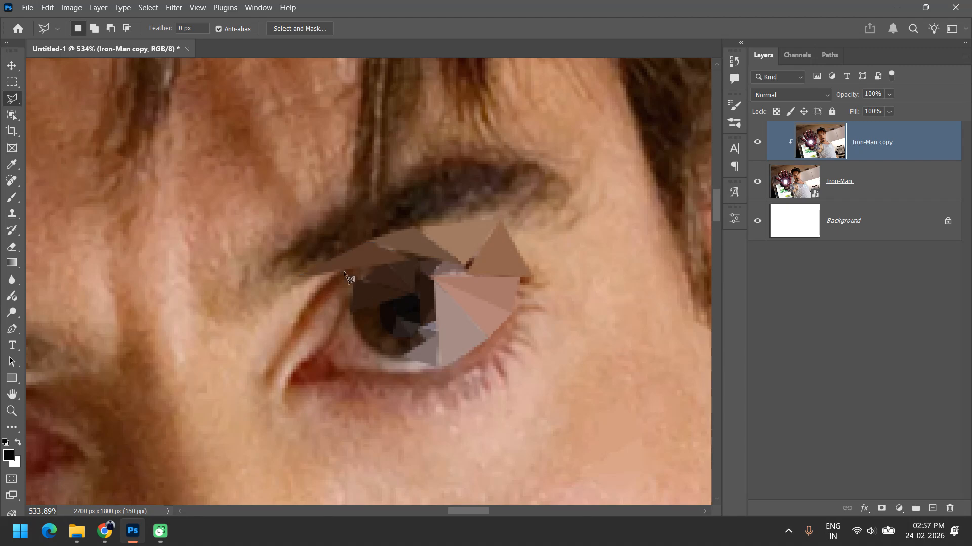
left_click(252, 327)
left_click(347, 274)
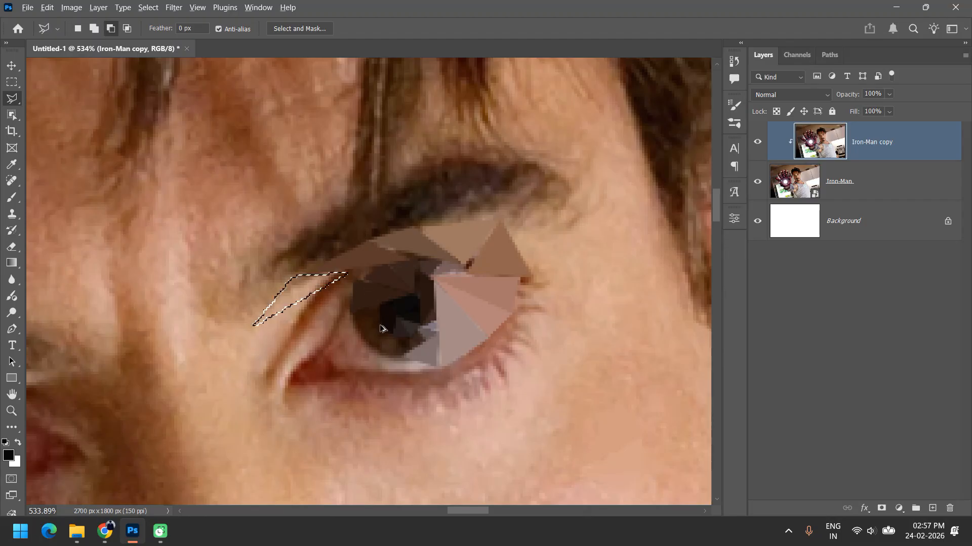
key("ctrl+alt+f")
key("ctrl+d")
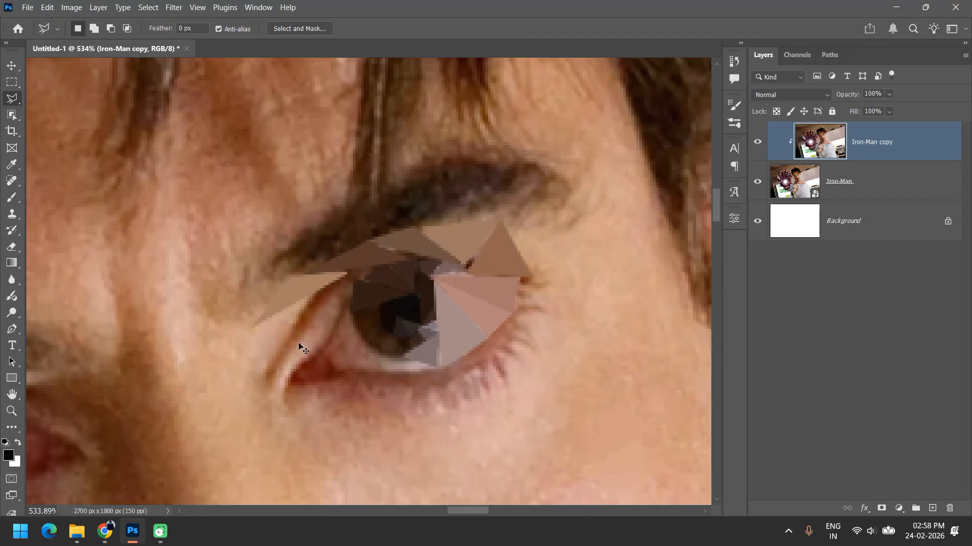
Step: Average another thin triangle directly below the previous one, between the iris's upper left and the nose side, and deselect
left_click(345, 277)
left_click(250, 327)
left_click(347, 277)
scroll(331, 344, "down", 3, "alt")
scroll(330, 342, "down", 3)
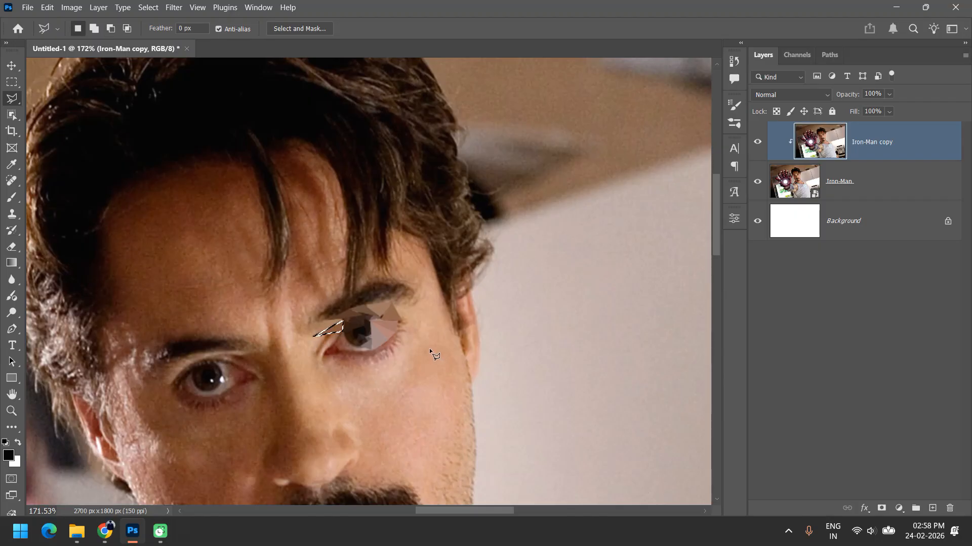
key("ctrl+d")
Step: Outline a triangular selection on the cheek, just below the outer corner of the eye
scroll(422, 355, "up", 6)
left_click(400, 295)
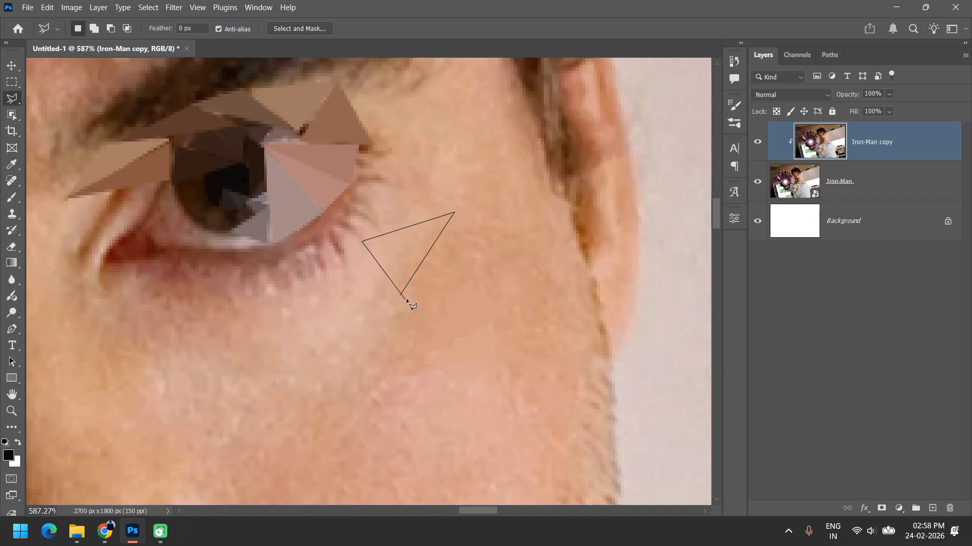
left_click(399, 294)
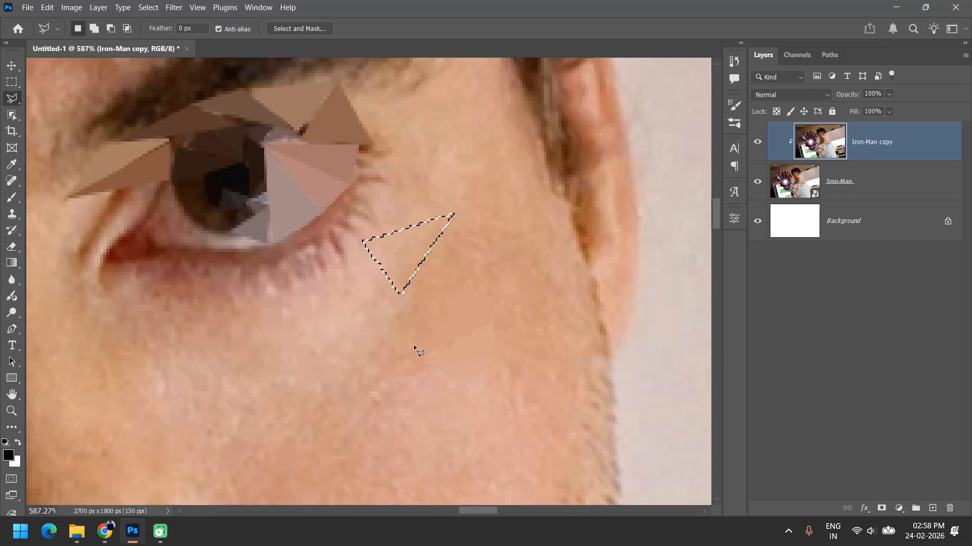
Step: Switch to WhatsApp in Chrome, open the contact's status showing the low-poly cat, and pause it
left_click(112, 532)
left_click(38, 13)
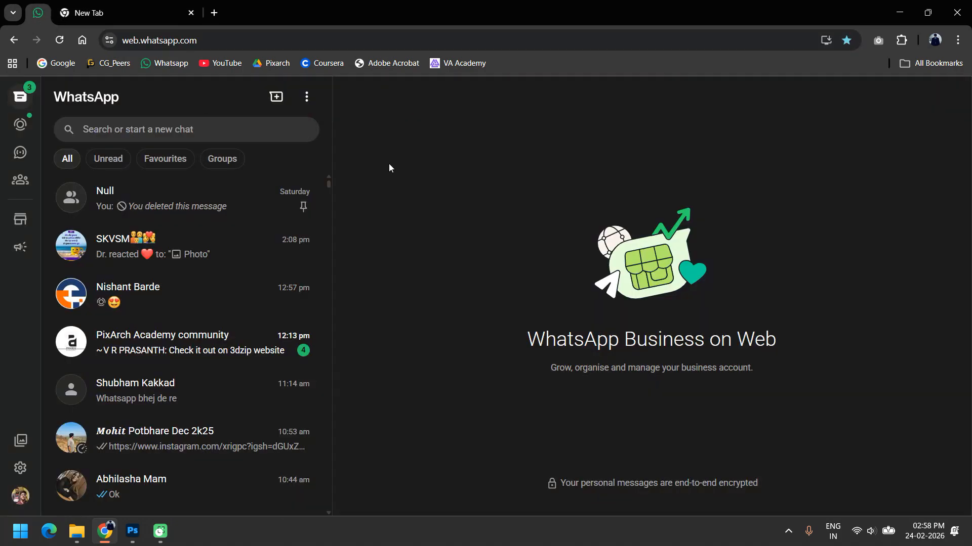
left_click(156, 130)
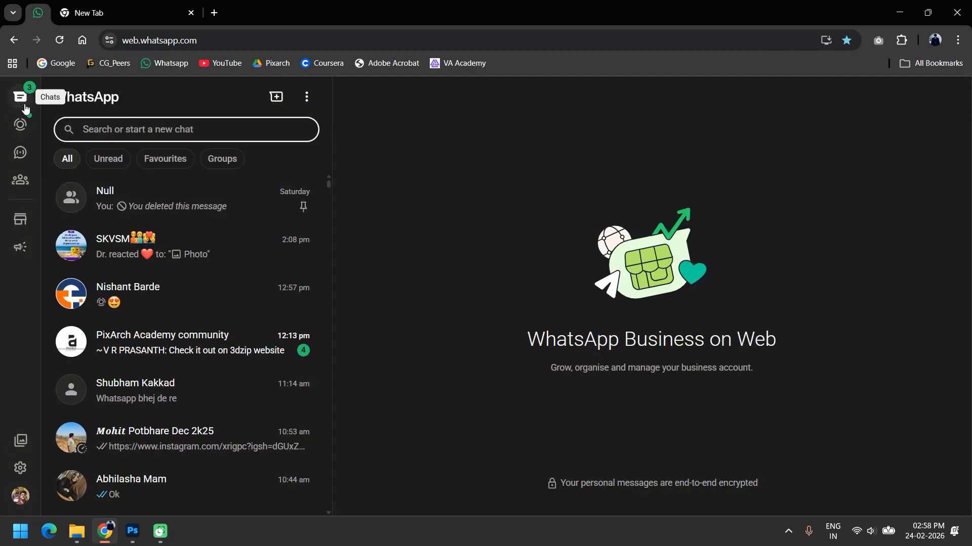
left_click(21, 124)
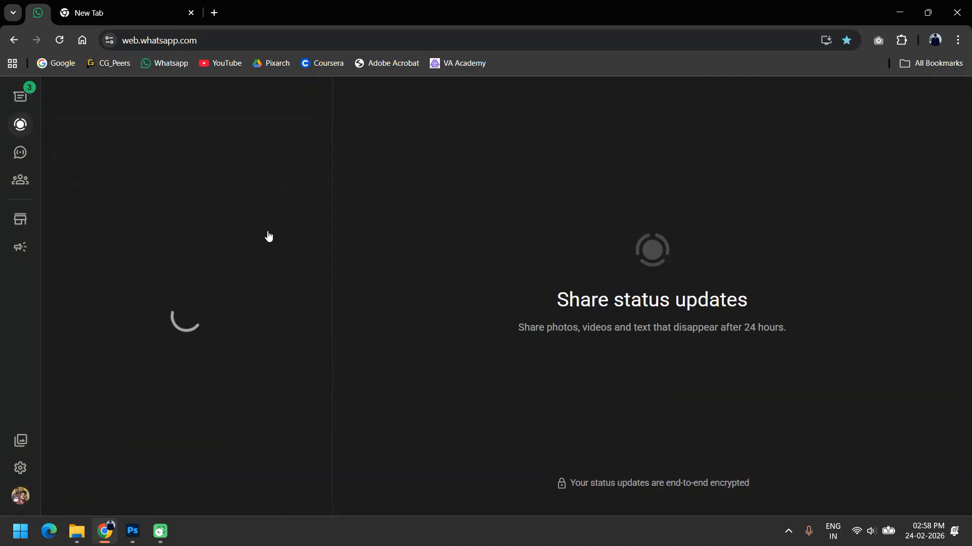
scroll(319, 367, "down", 20)
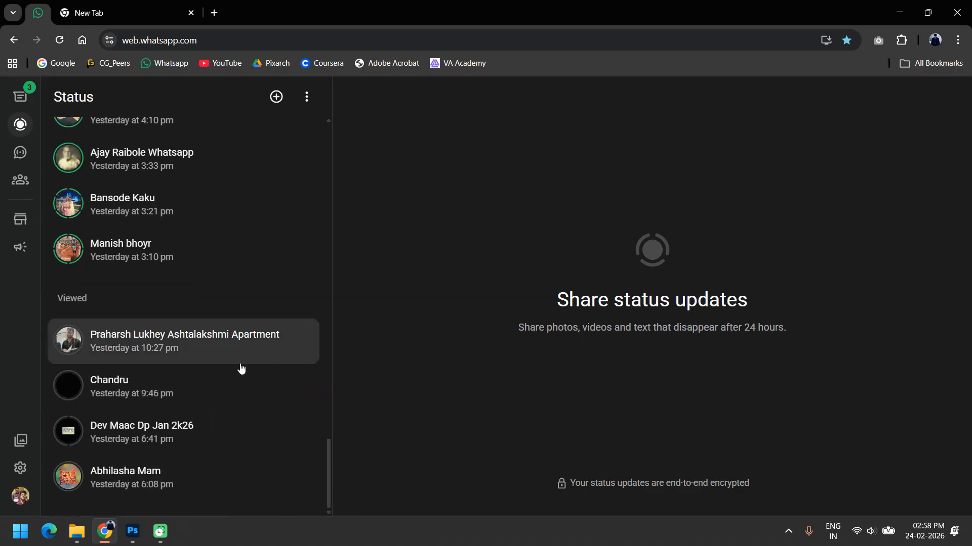
left_click(175, 428)
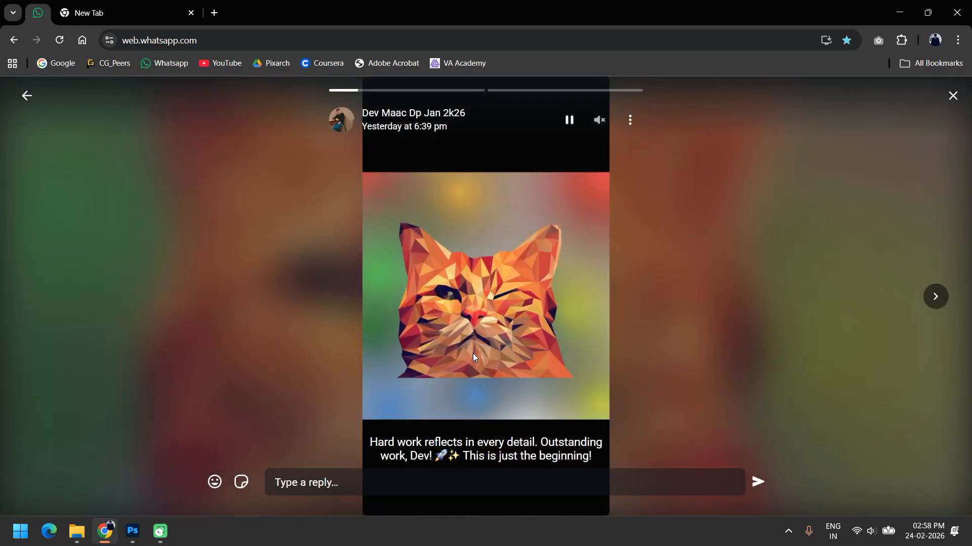
left_click(562, 125)
Step: Open Snipping Tool and capture the square low-poly cat image from the status
key("super")
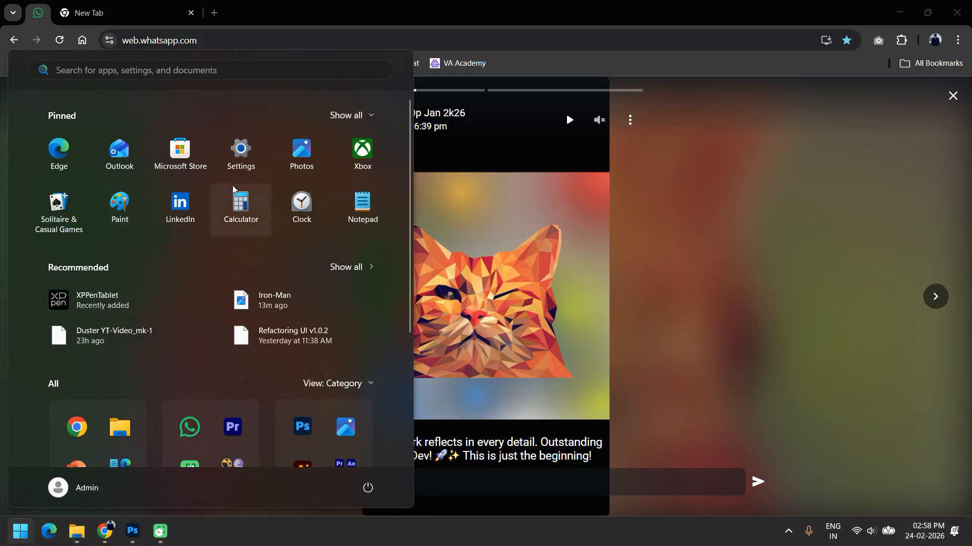
type("s")
left_click(137, 180)
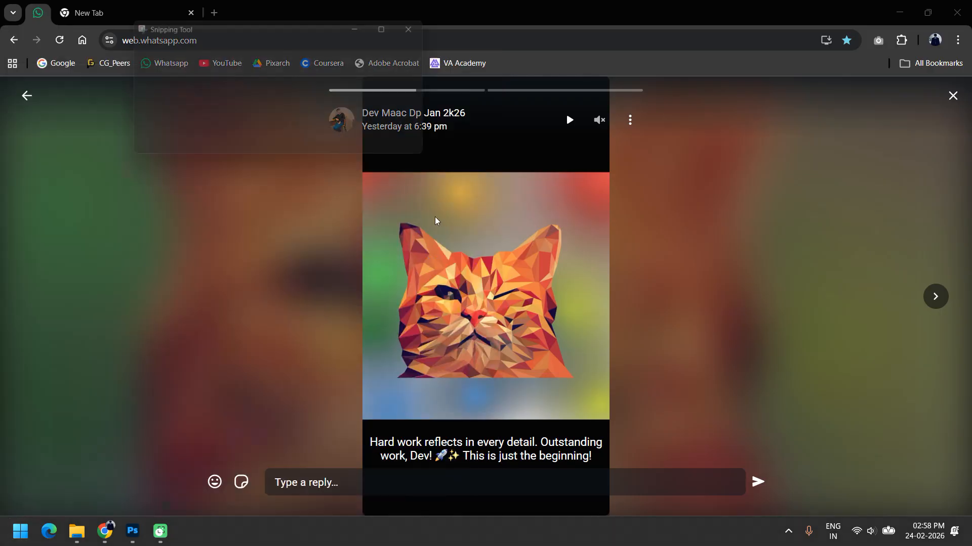
left_click(147, 51)
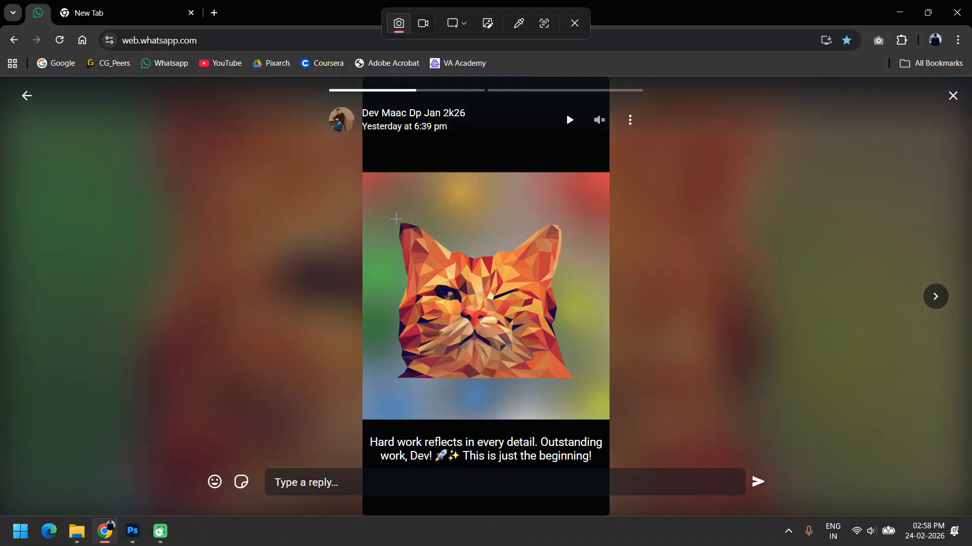
left_click_drag(359, 173, 609, 425)
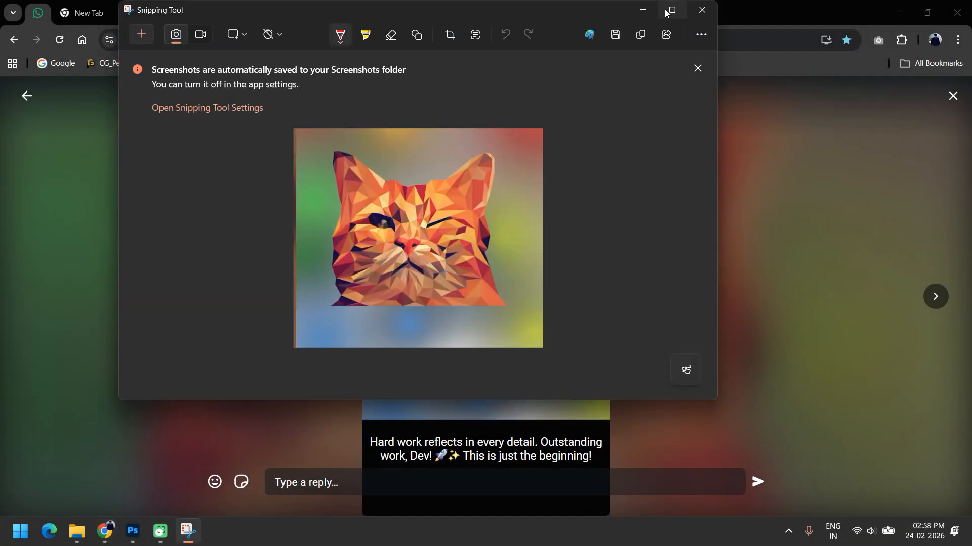
Step: Maximise the captured cat image to examine its facets, and return to the WhatsApp status in Chrome
left_click(672, 9)
scroll(505, 358, "up", 3)
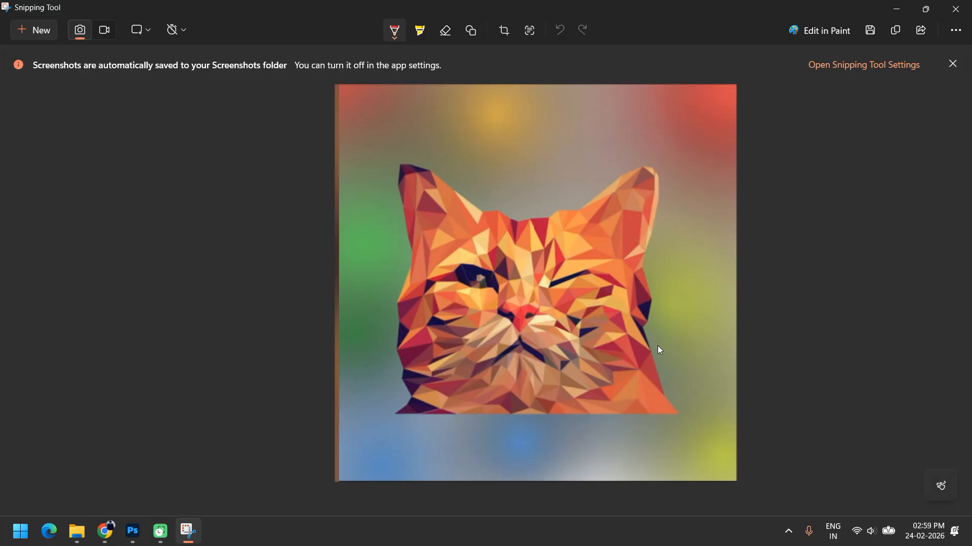
left_click(105, 531)
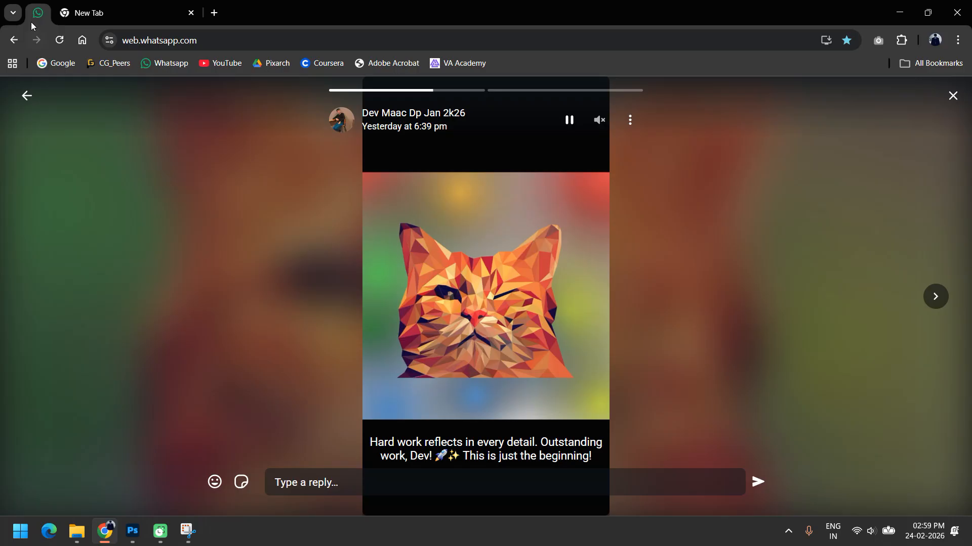
Step: Leave the WhatsApp status, search the chats for the same contact, and open that contact's conversation
left_click(31, 95)
left_click(20, 96)
left_click(120, 130)
type("dev")
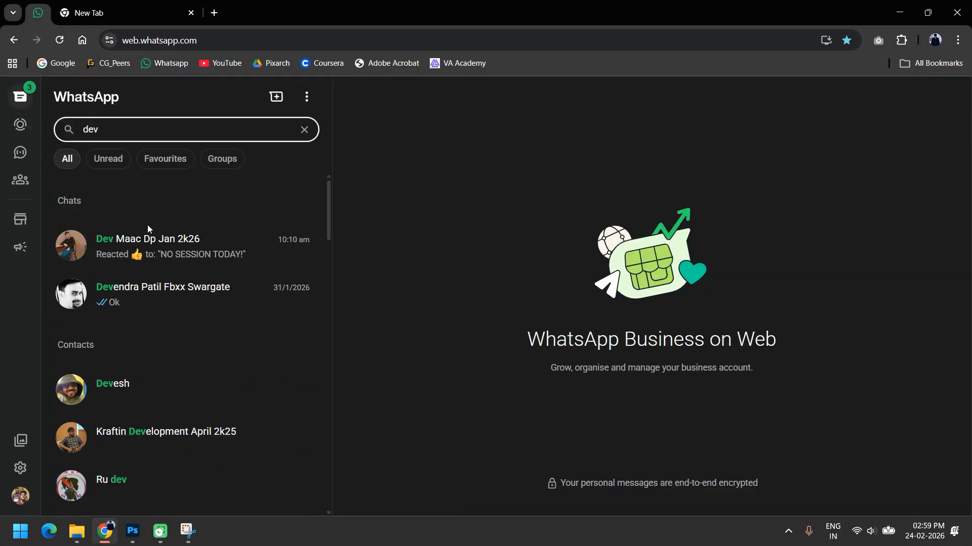
left_click(147, 229)
Step: Look back through the conversation, view the dragon and meteor castle composite full size, and close it
scroll(567, 321, "up", 10)
scroll(506, 334, "down", 3)
left_click(487, 304)
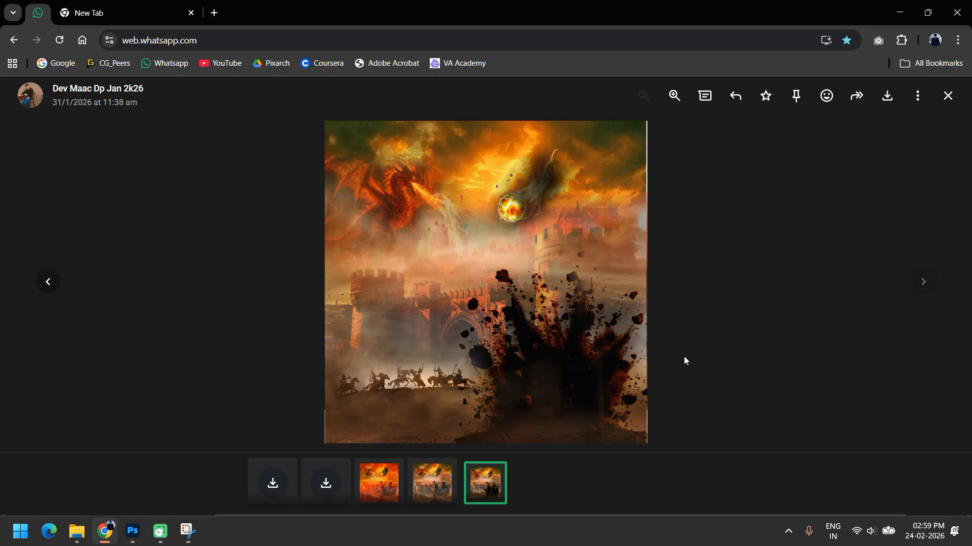
key("Escape")
Step: Search the chats for "photo" and open the Photoshop Batch group conversation
left_click(147, 129)
key("ctrl+a")
type("photpo")
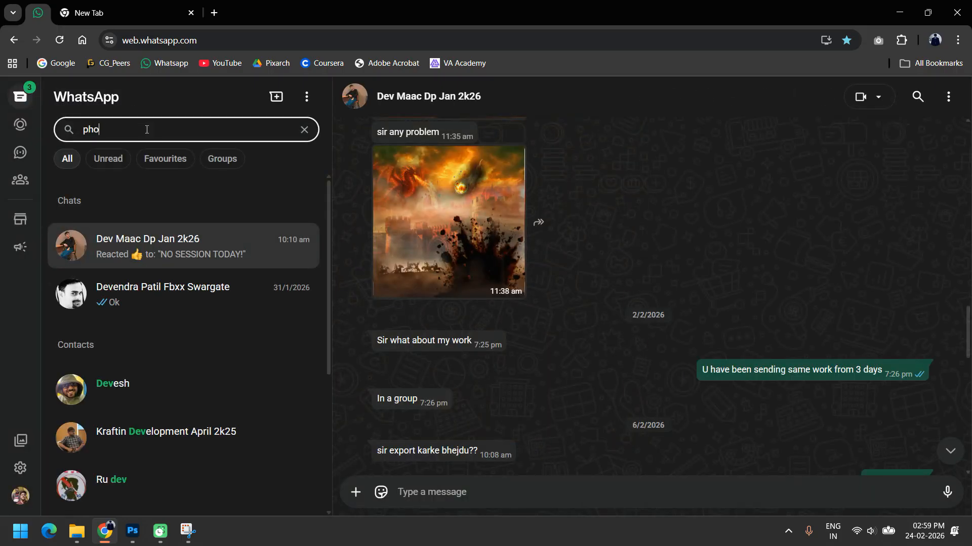
key("BackSpace")
key("BackSpace")
type("o")
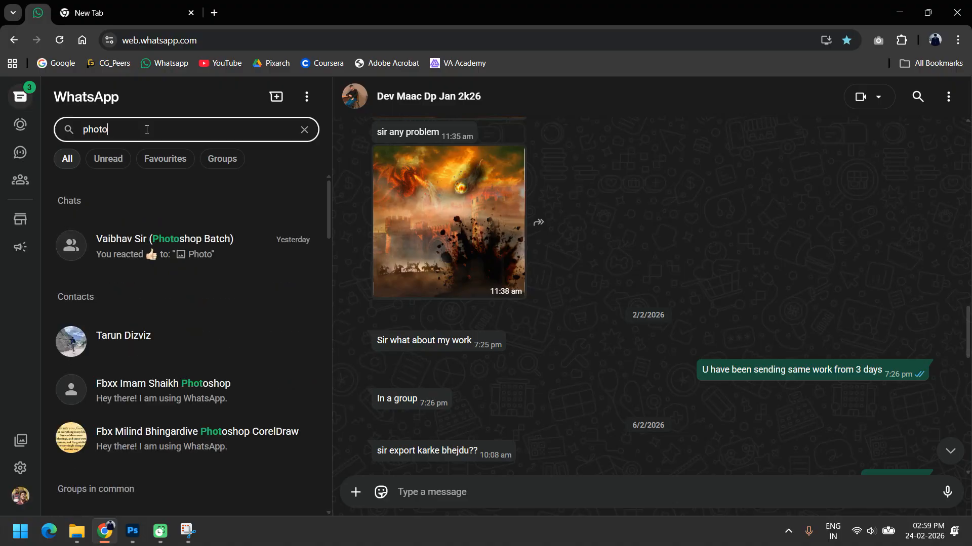
left_click(191, 239)
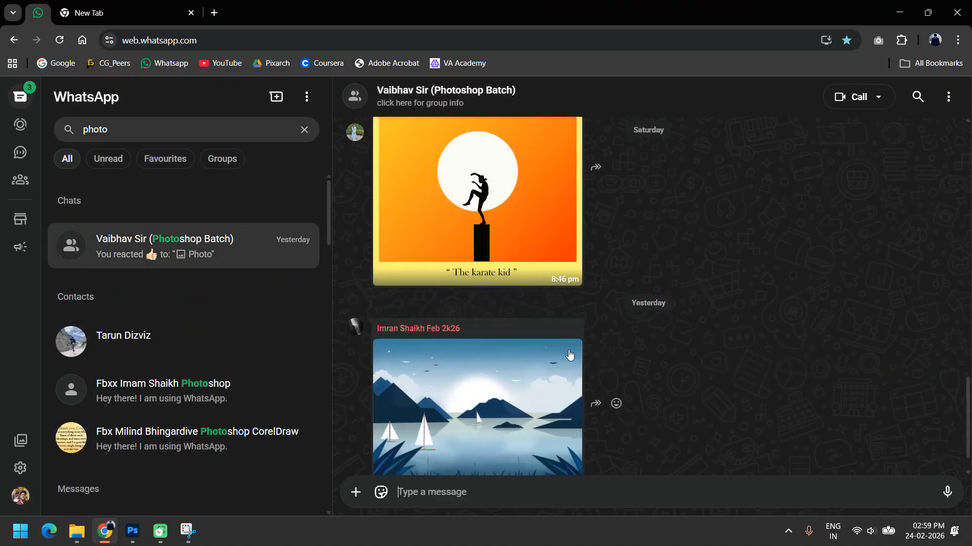
Step: Examine the artworks shared in the group one by one, from the sailboat landscape back past the SHAPE runner, and close the viewer
scroll(577, 345, "up", 2)
scroll(584, 380, "down", 2)
left_click(504, 360)
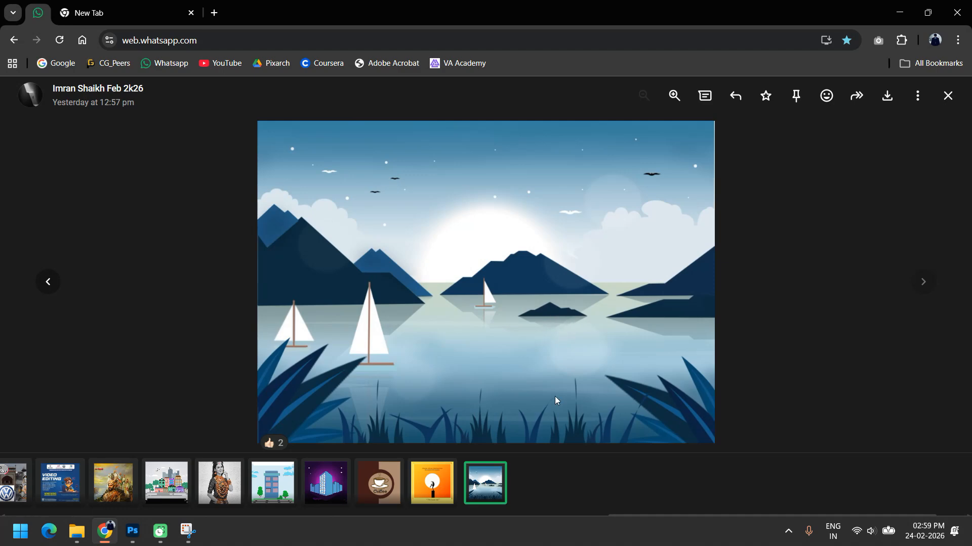
key("Left")
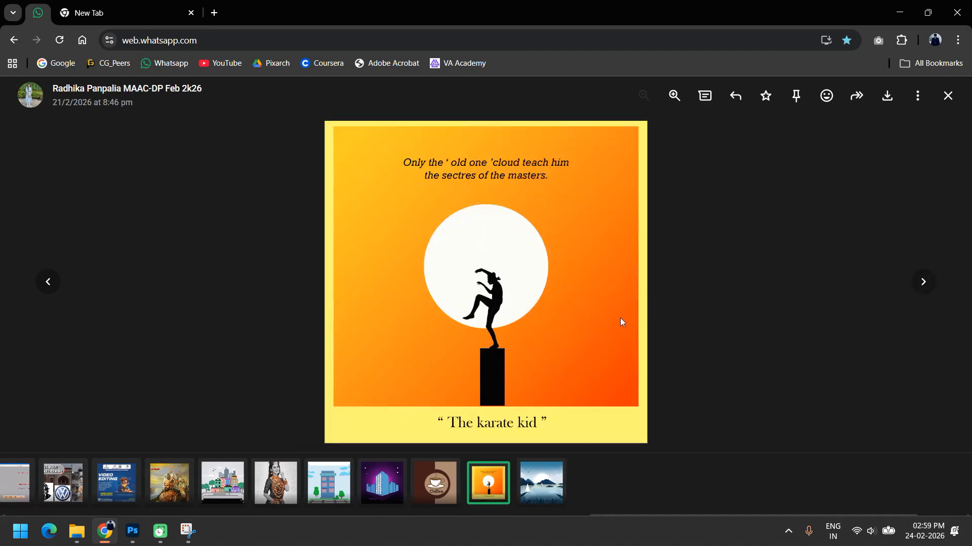
key("Left")
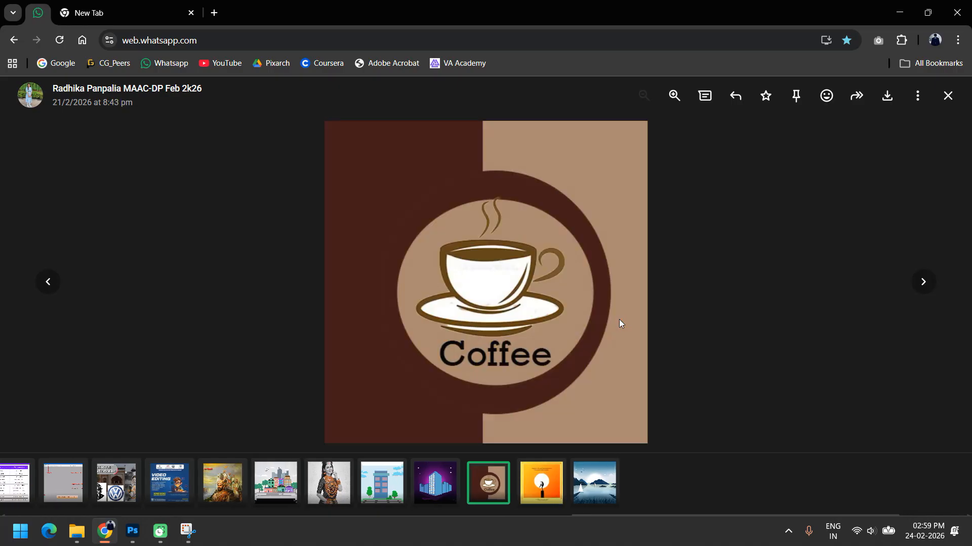
key("Left")
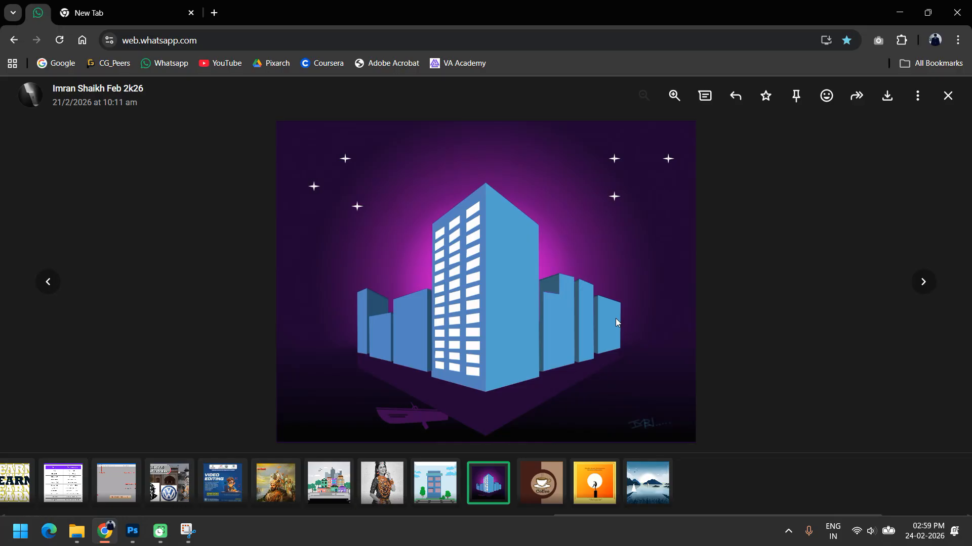
key("Left")
key("Left")
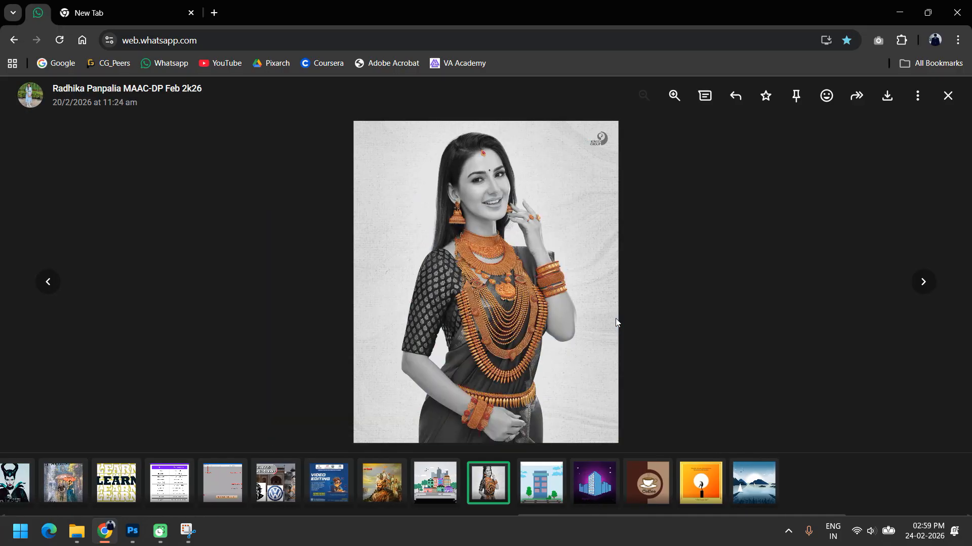
key("Left")
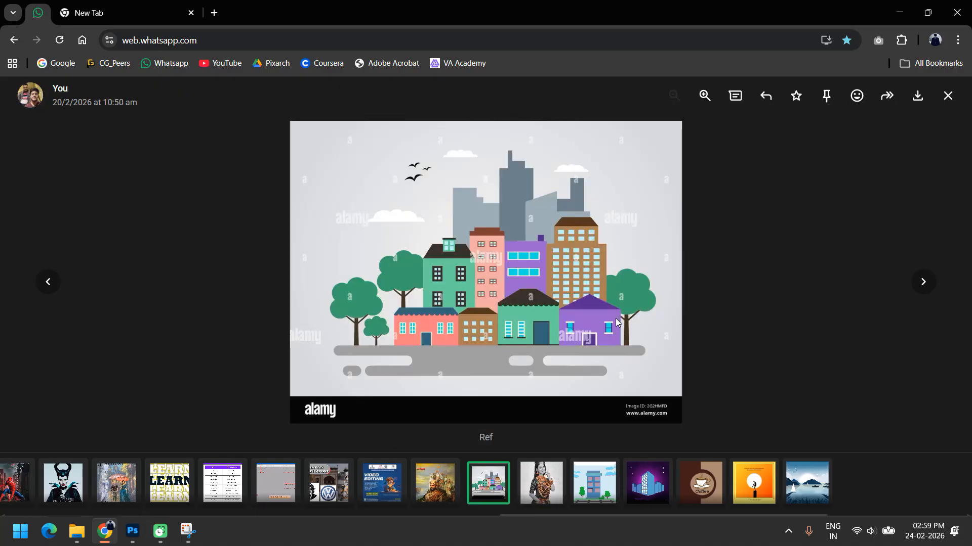
key("Left")
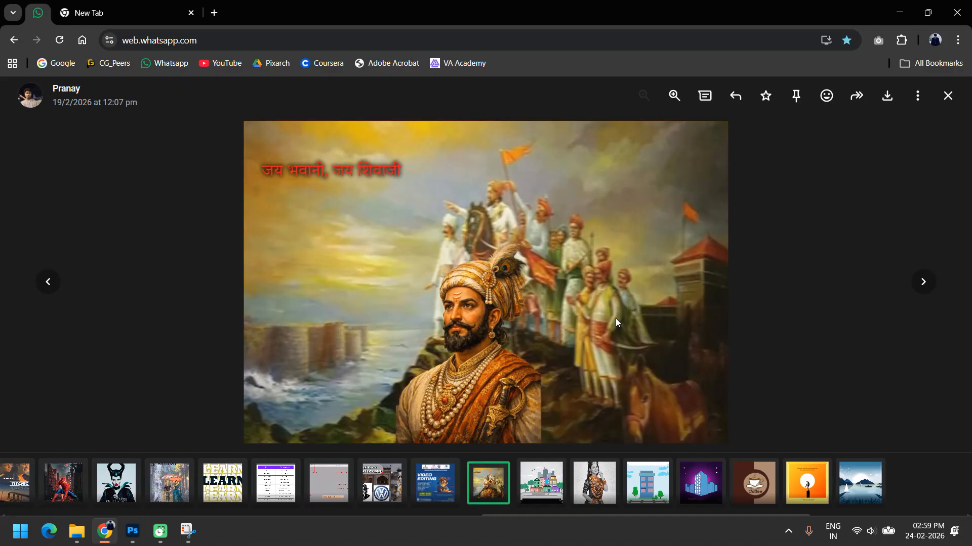
key("Left")
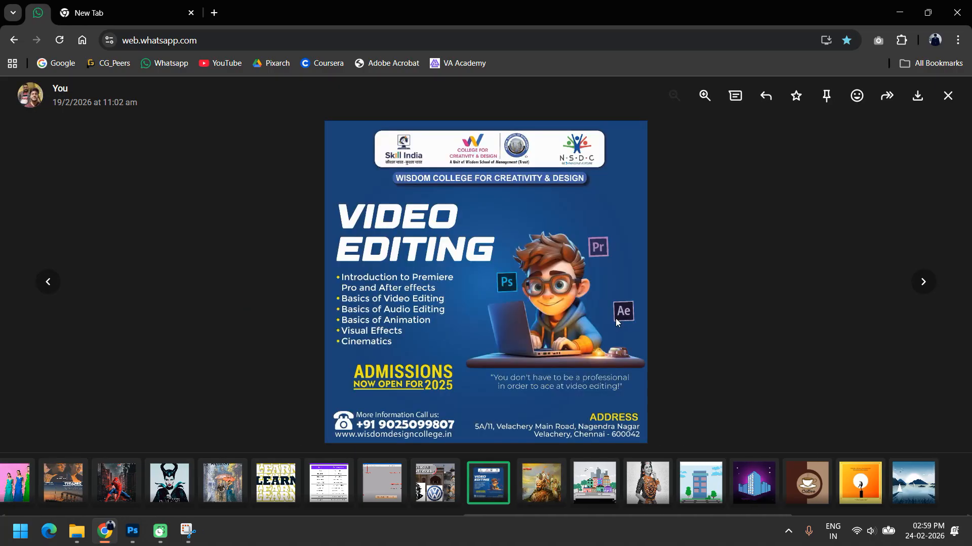
key("Left")
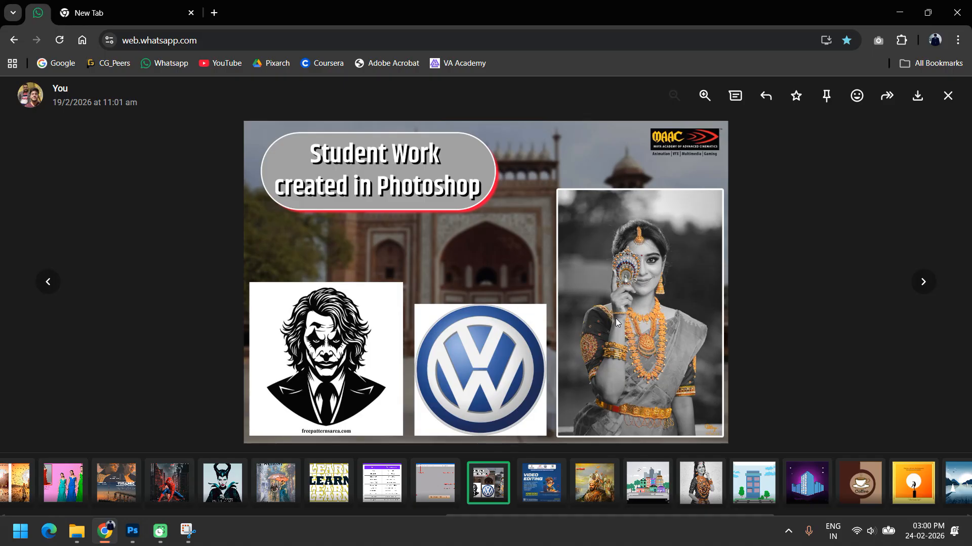
key("Left")
key("Left")
key("Left")
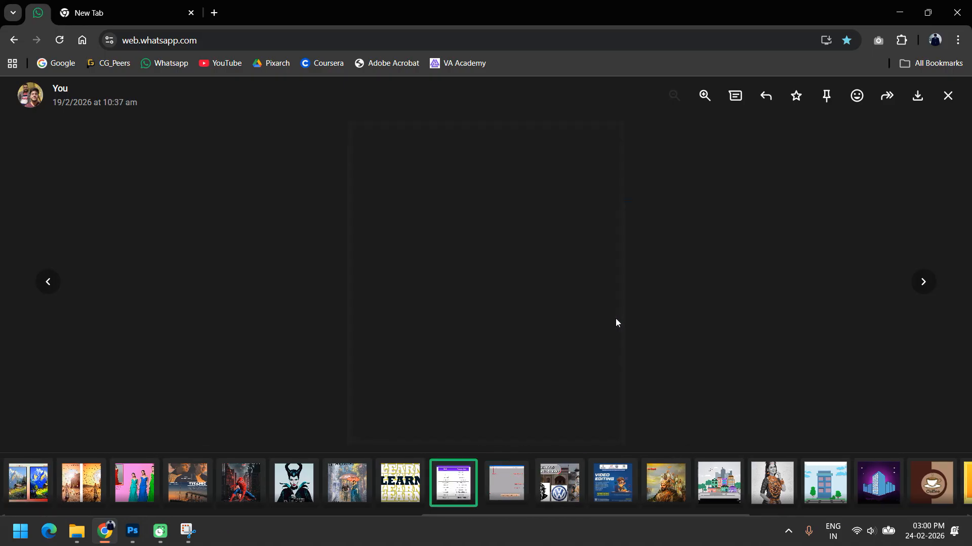
key("Left")
key("Left")
key("Left")
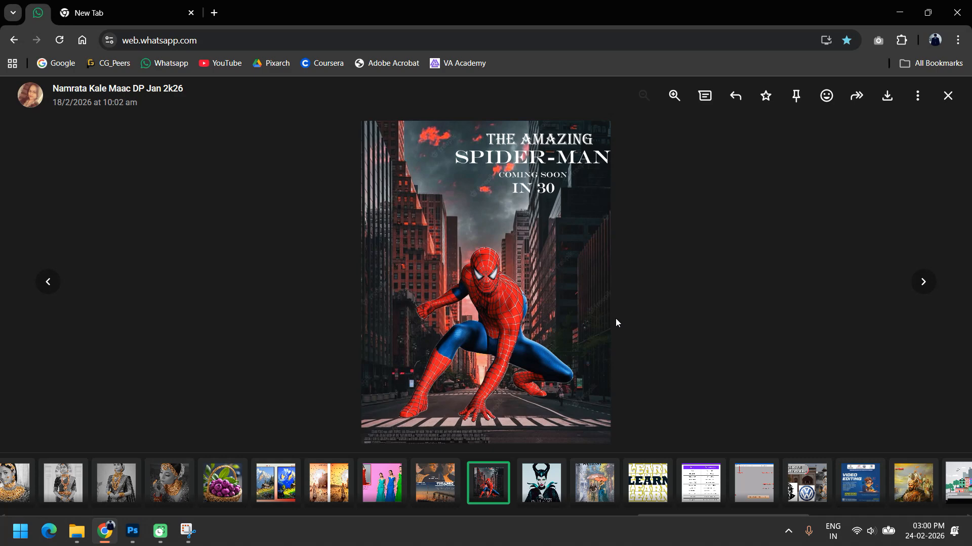
key("Left")
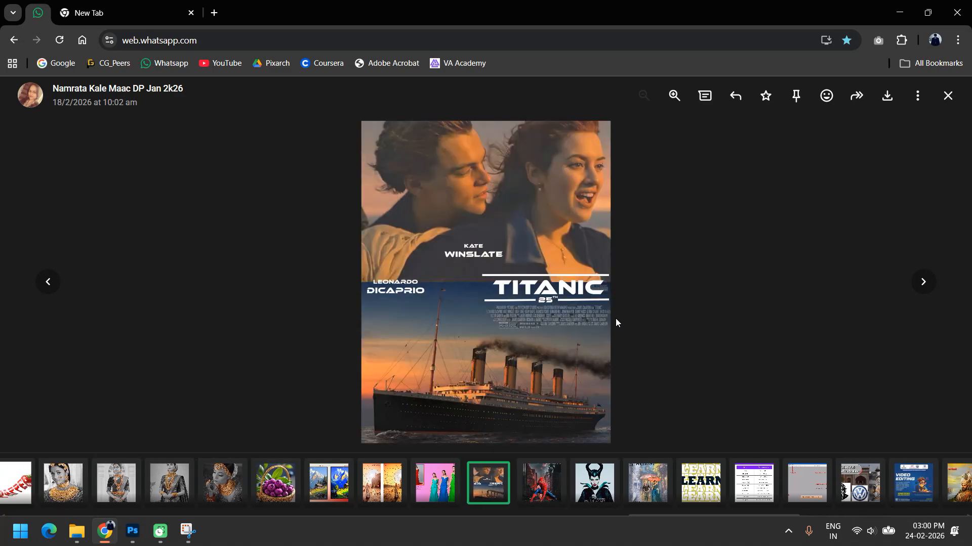
key("Left")
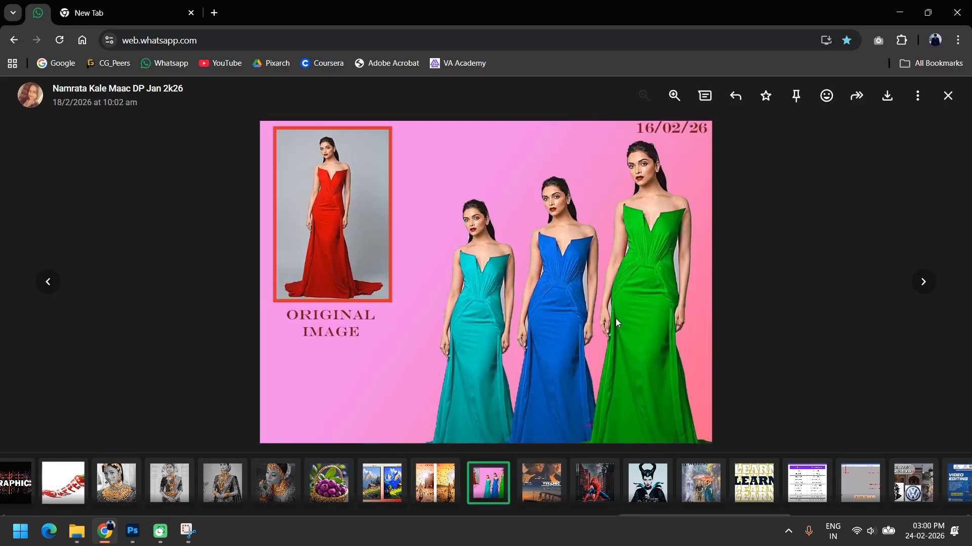
key("Left")
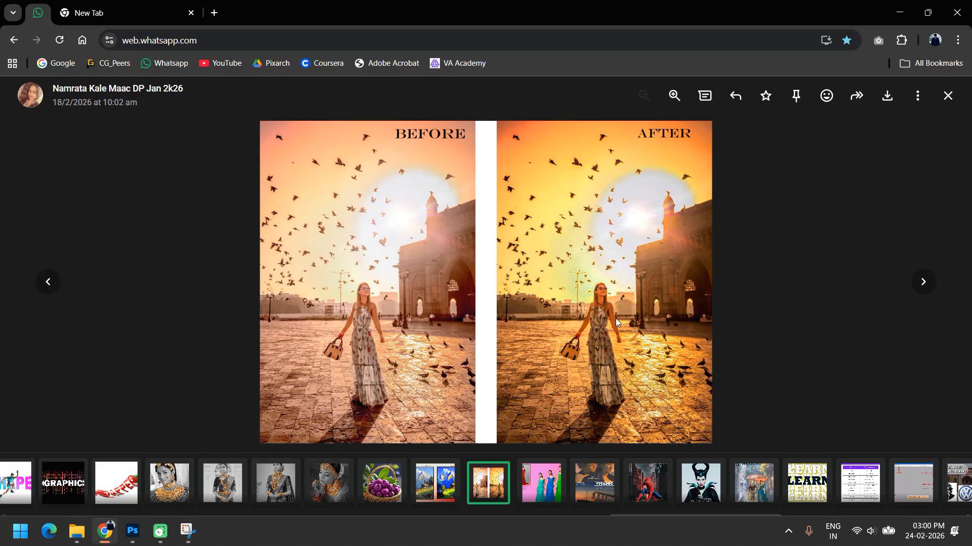
key("Left")
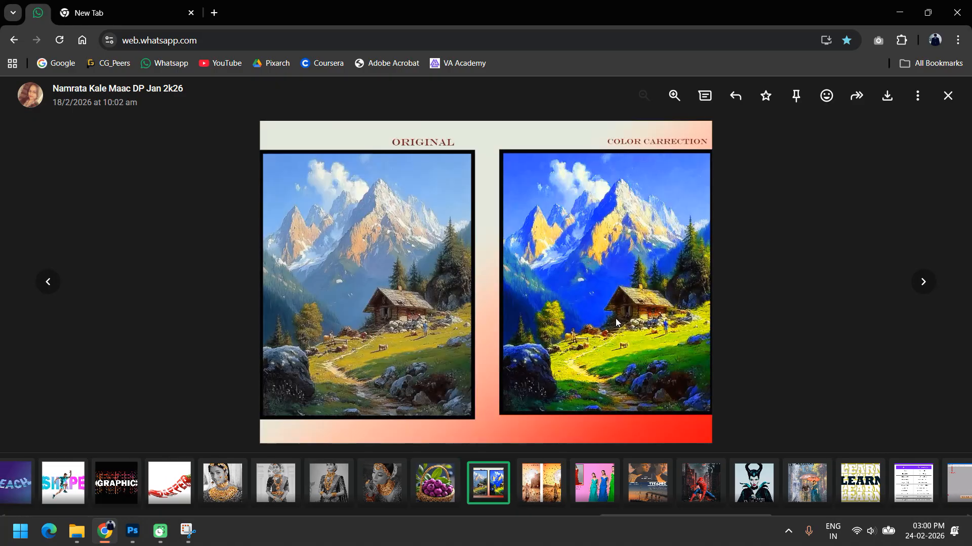
key("Left")
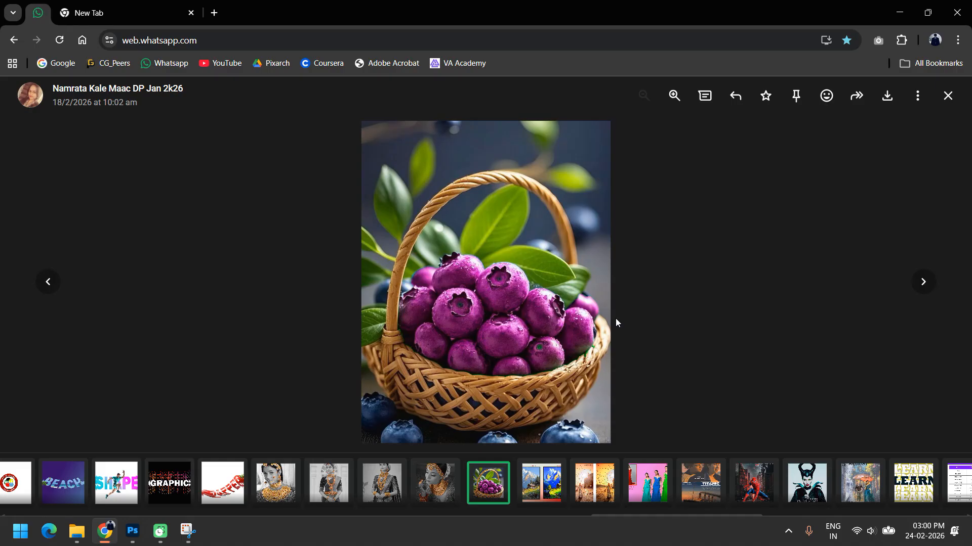
key("Left")
key("Left")
key("Left")
key("Left")
key("Left")
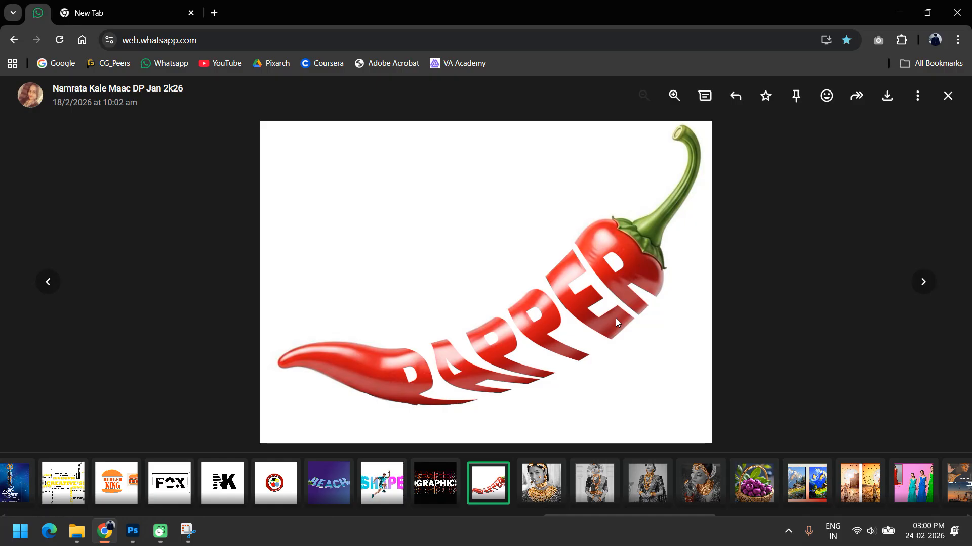
key("Left")
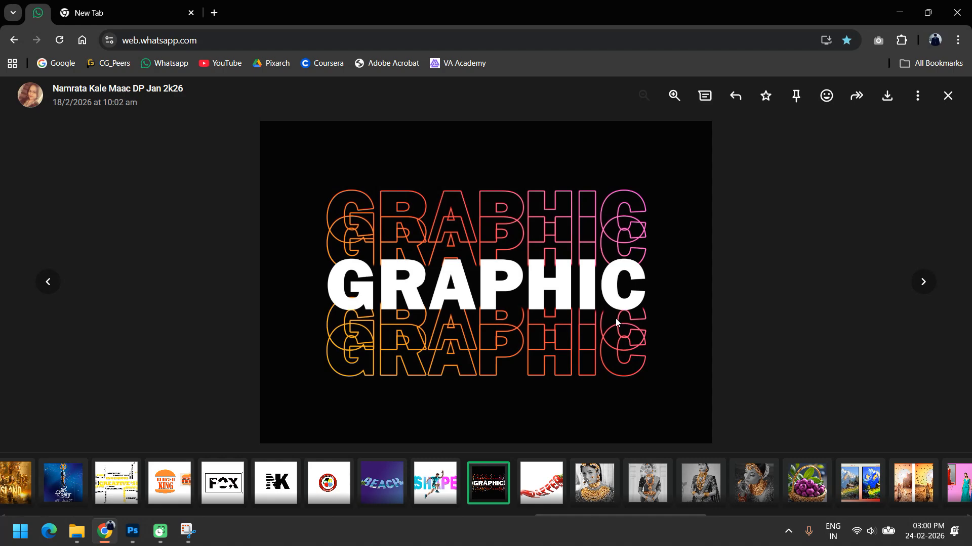
key("Left")
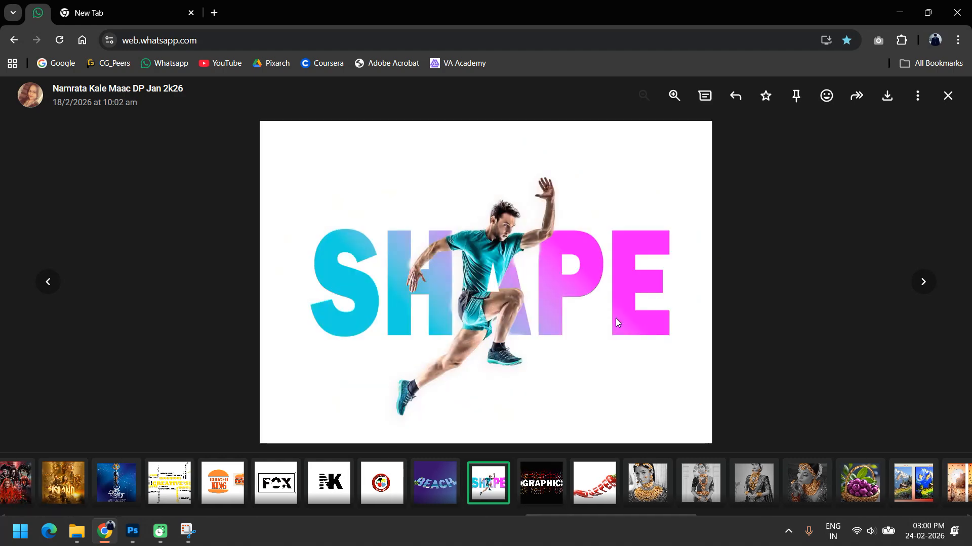
key("Left")
key("Escape")
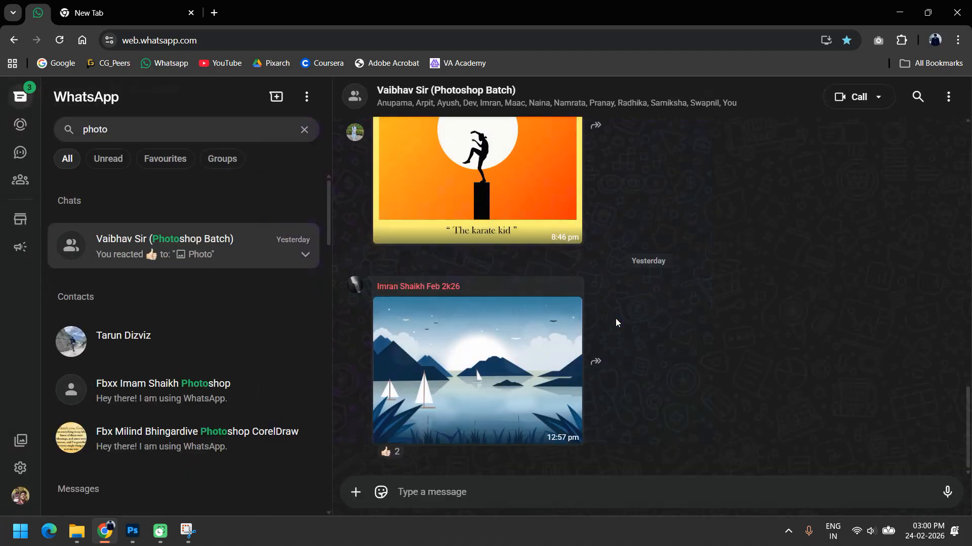
Step: Leave WhatsApp for a blank browser tab and search Google for "pop out tv add"
left_click(214, 13)
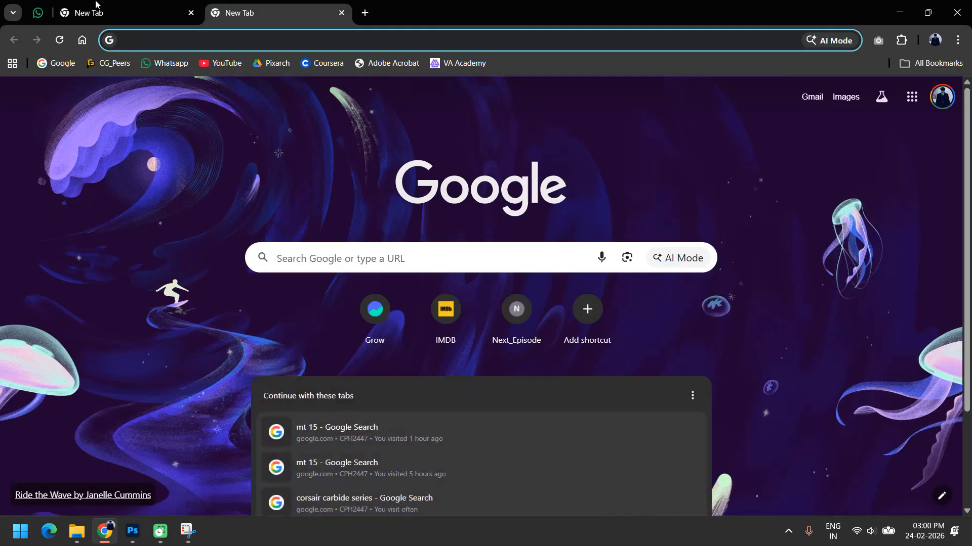
left_click(190, 13)
type("po")
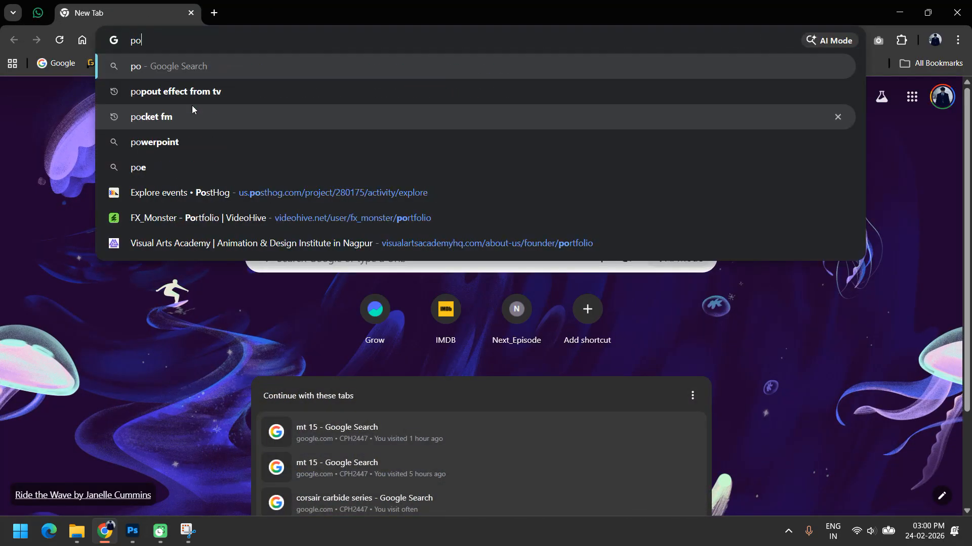
type("p out p")
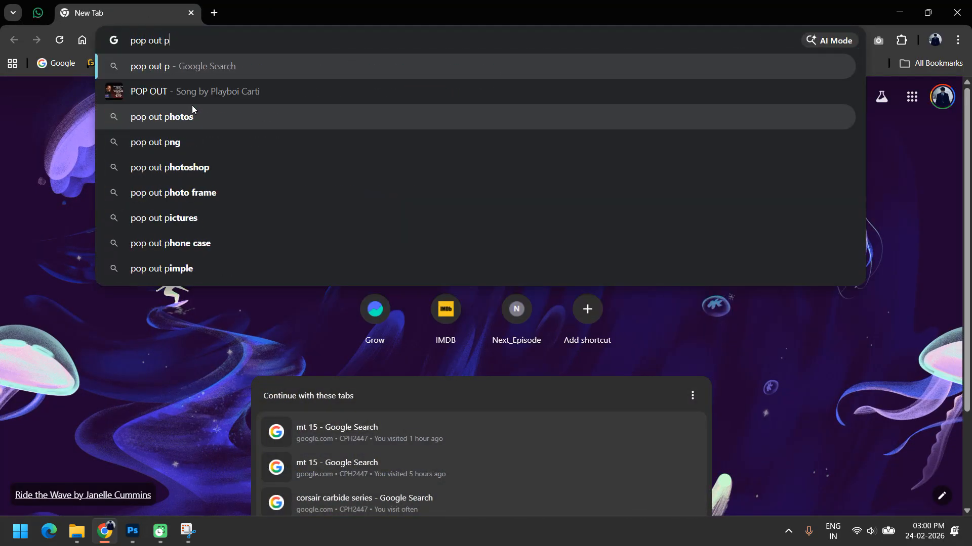
key("BackSpace")
type("tb")
key("BackSpace")
type("v add")
key("Return")
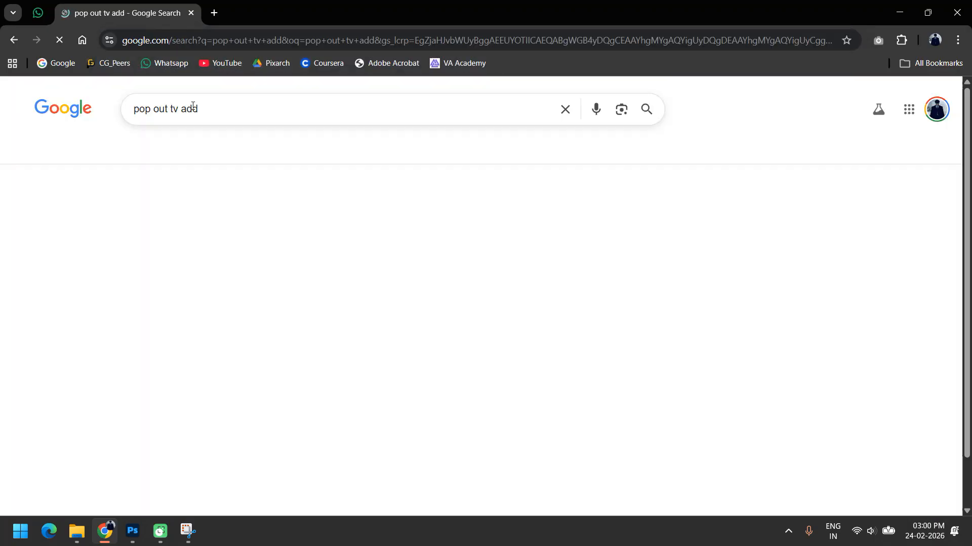
Step: Correct the search query to "pop out tv ad" and show the image results
left_click(229, 117)
key("BackSpace")
key("Return")
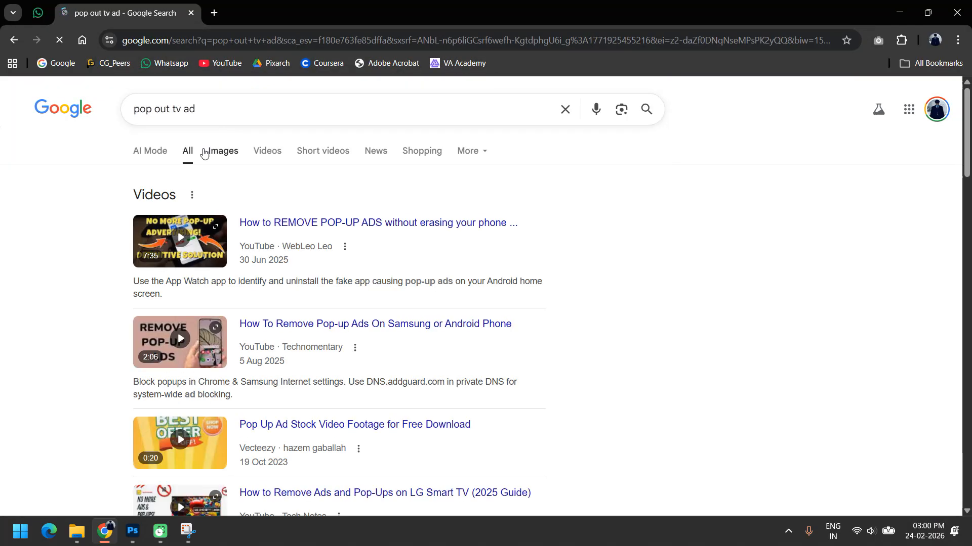
left_click(234, 155)
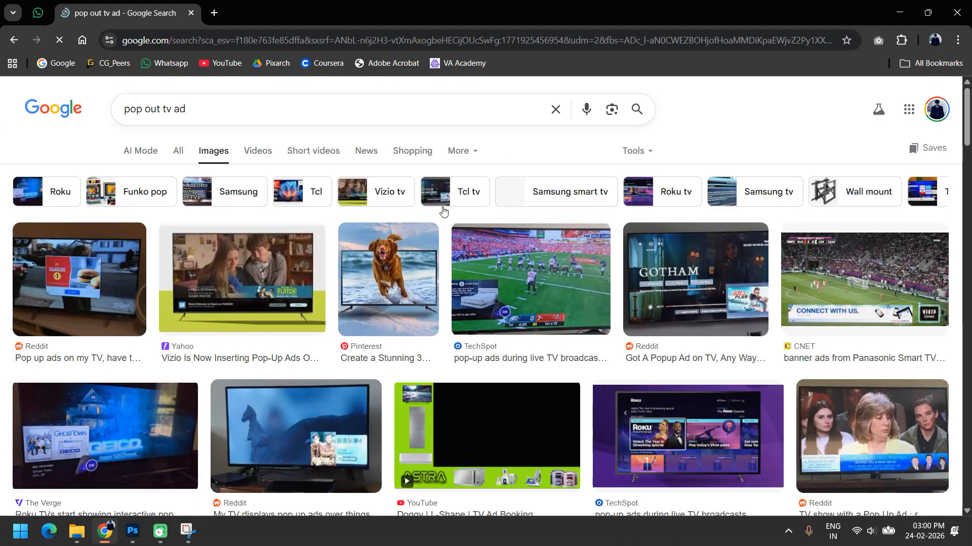
Step: Find the tiger "3d Pop-out" picture among the images related to the dog-on-TV result and open it in a new tab
left_click(396, 281)
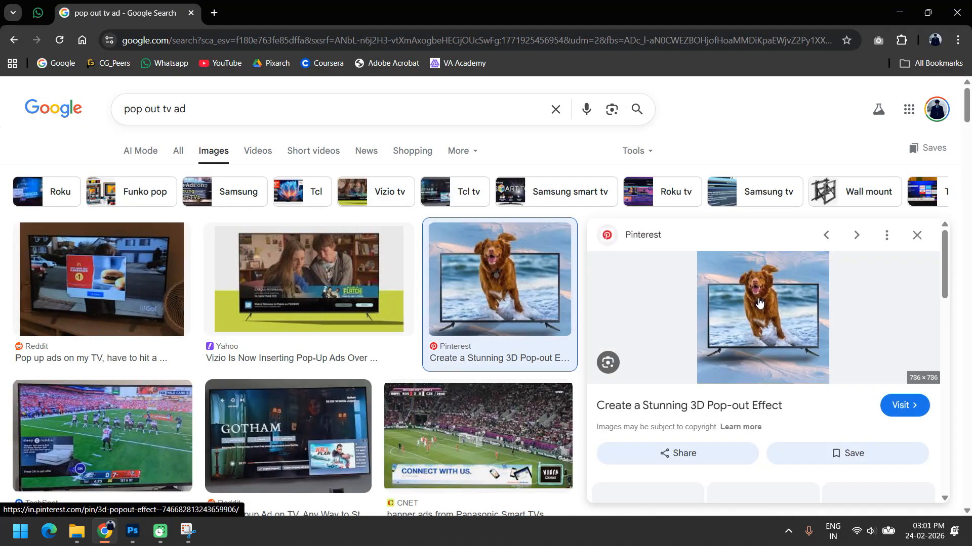
scroll(850, 367, "down", 4)
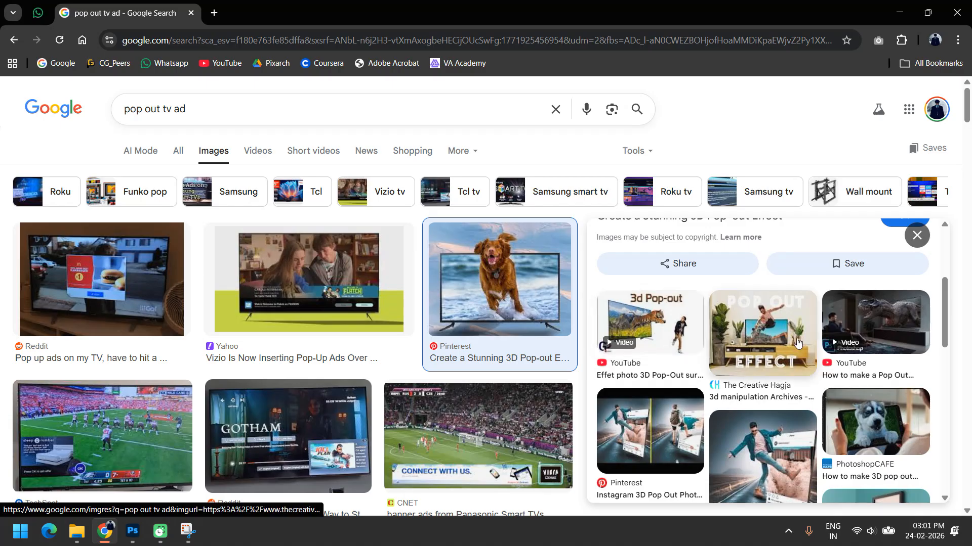
left_click(653, 328)
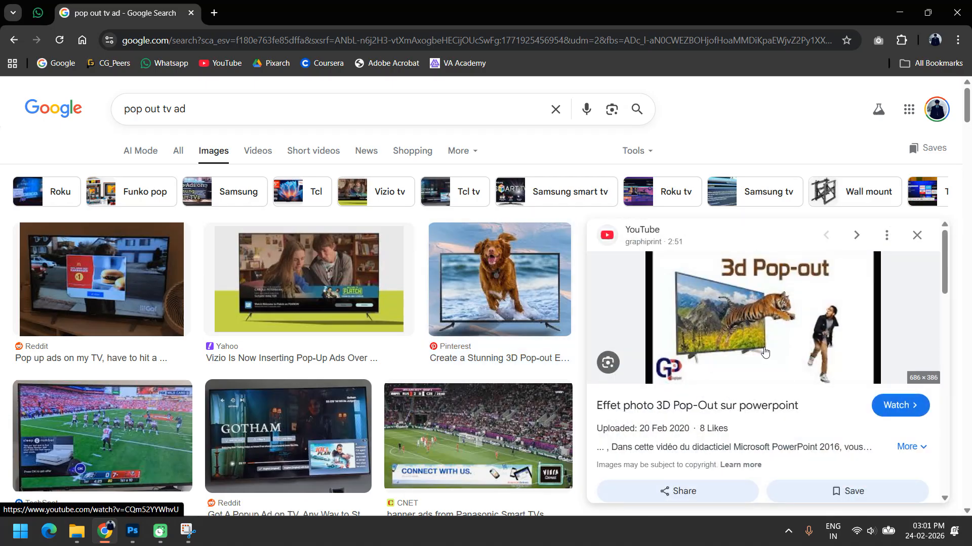
right_click(742, 344)
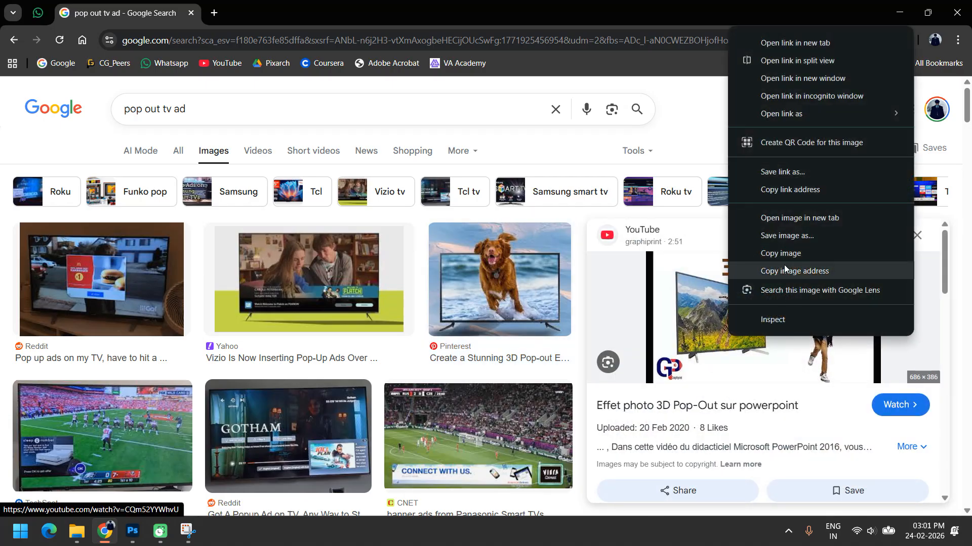
left_click(785, 216)
left_click(284, 9)
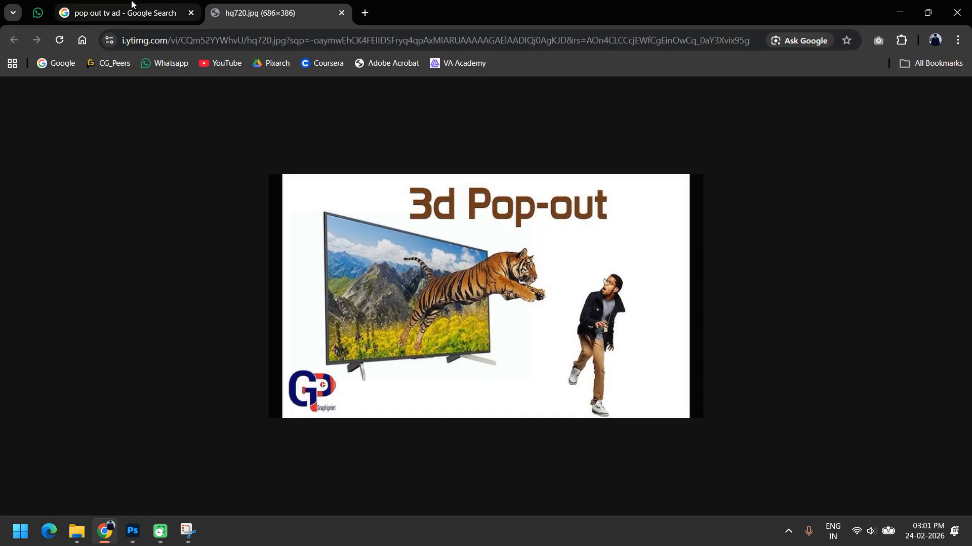
Step: Return to the image results and examine more pictures related to the dog pop-out, including the two-phone effect from Facebook
mouse_move(132, 4)
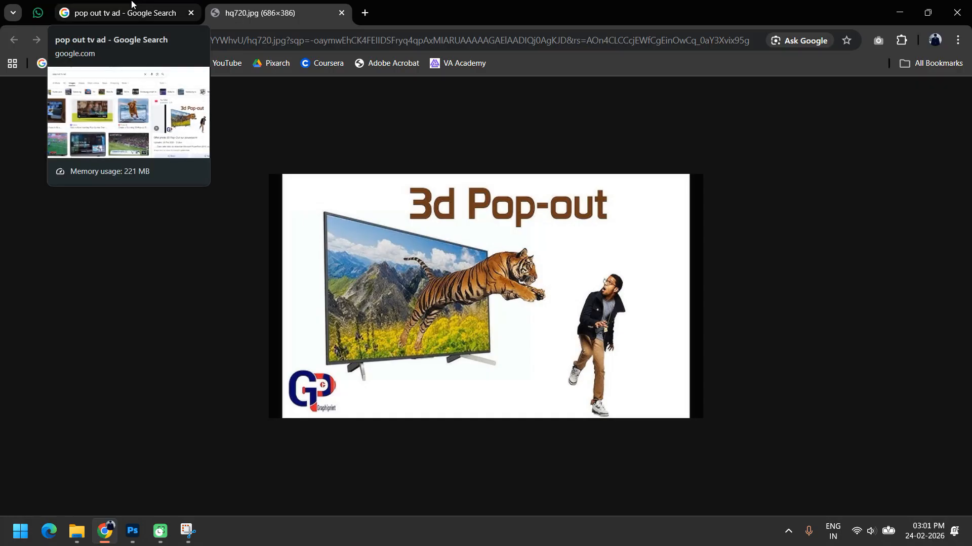
left_click(132, 4)
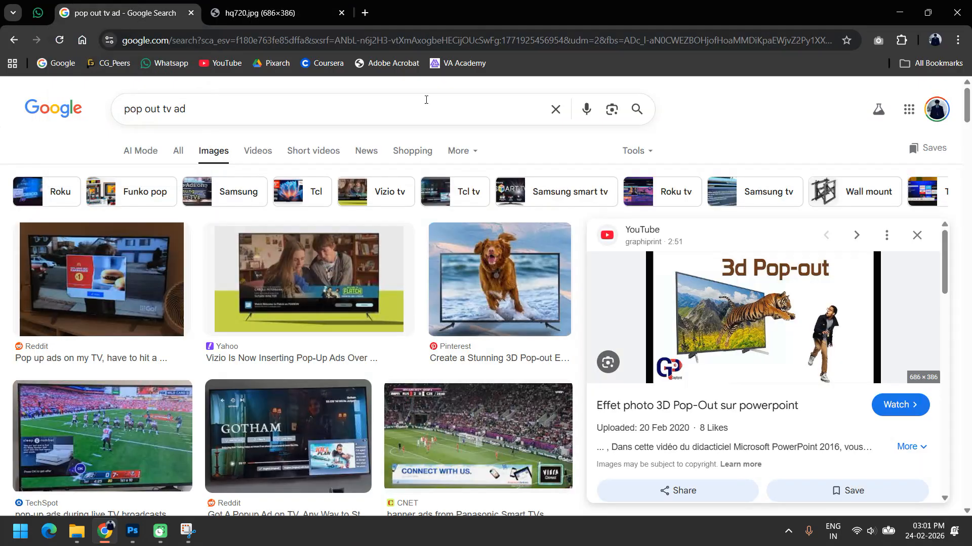
key("Escape")
scroll(590, 365, "down", 2)
scroll(590, 366, "up", 2)
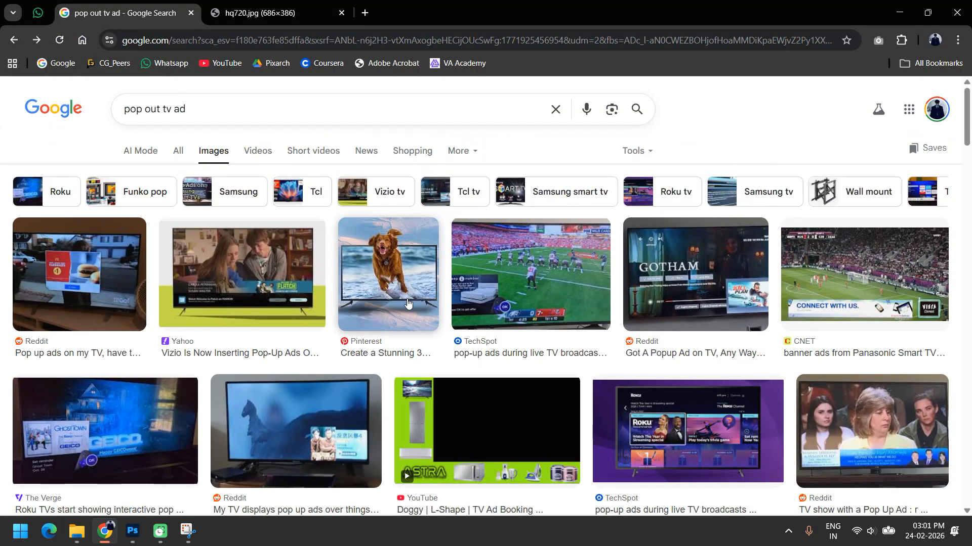
left_click(387, 273)
scroll(888, 416, "down", 3)
scroll(888, 416, "down", 2)
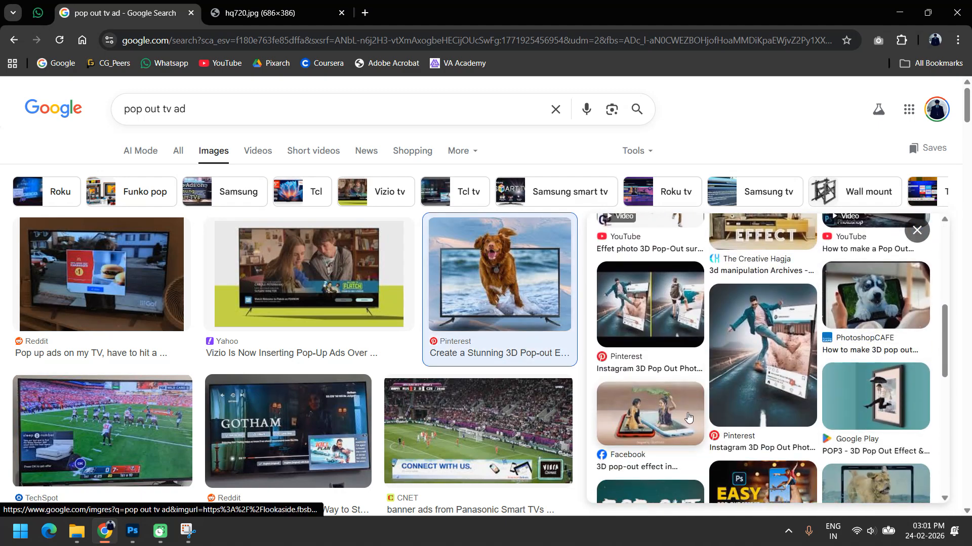
left_click(638, 411)
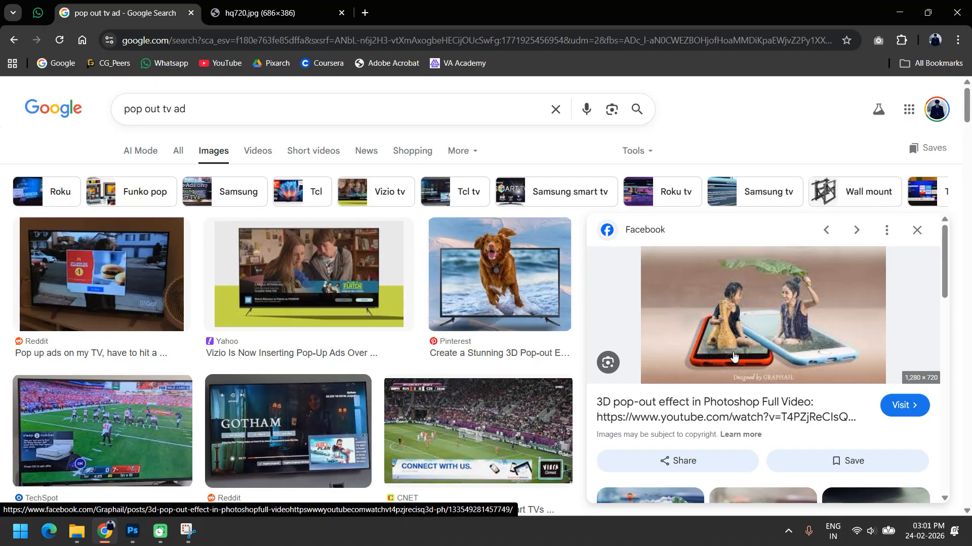
scroll(739, 354, "down", 5)
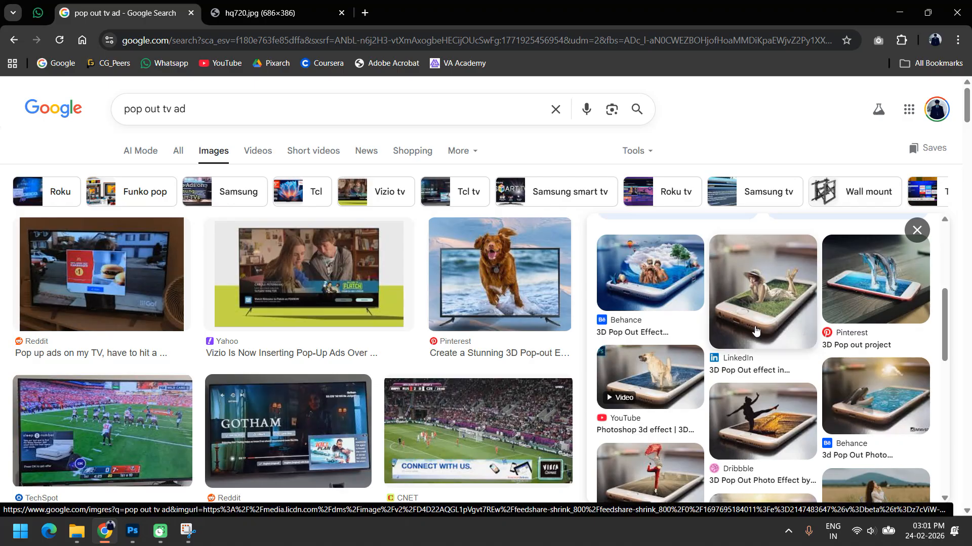
Step: Go back to the Pinterest dog pop-out result and open its image in a new tab
scroll(752, 334, "up", 5)
key("alt+Left")
scroll(515, 269, "down", 4)
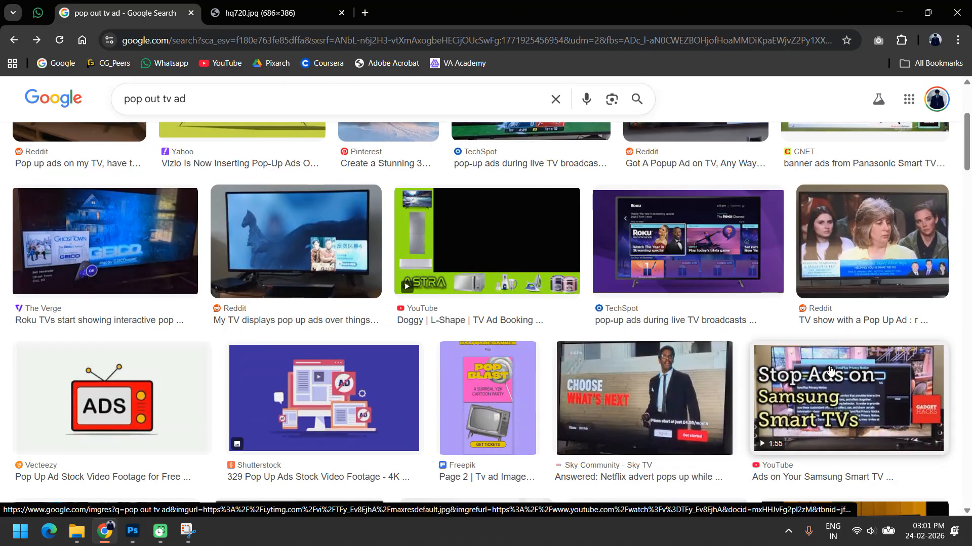
key("alt+Right")
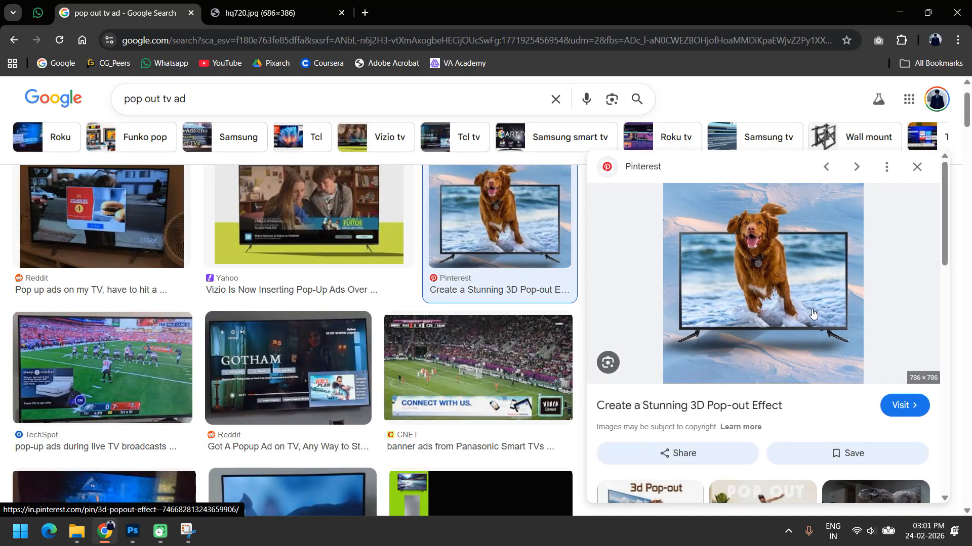
right_click(779, 308)
left_click(874, 401)
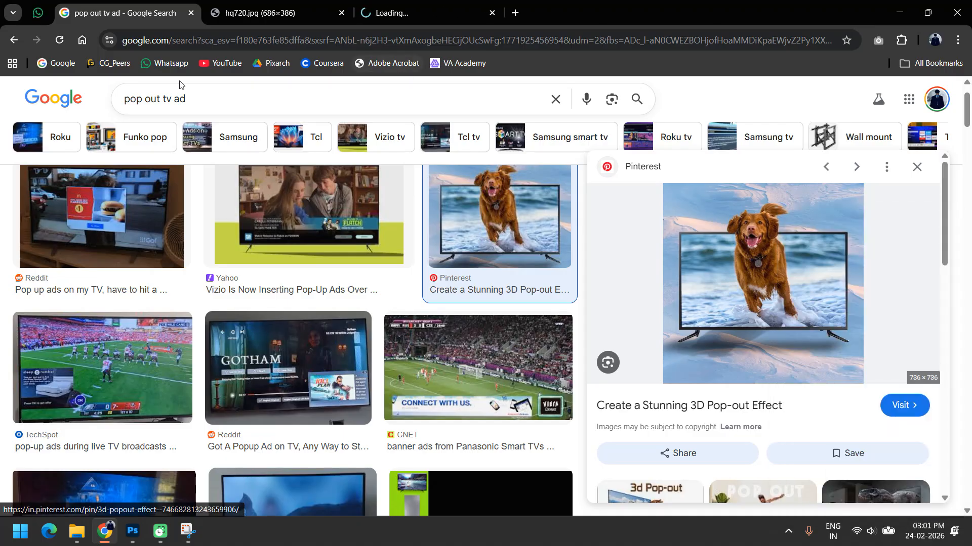
Step: Search images for "pop out tv ad cricket", shorten the query to "pop out tv cricket" and look through the results
left_click(218, 96)
type("cricket")
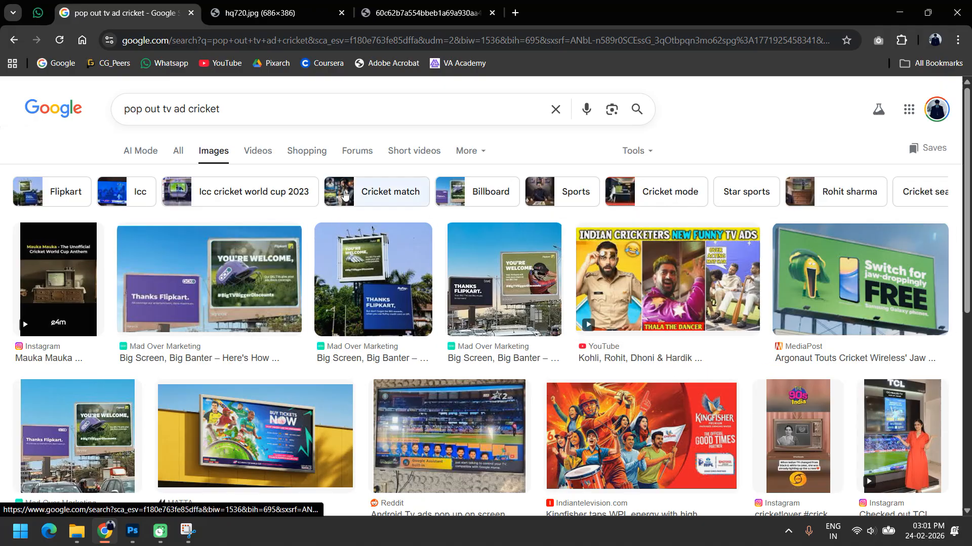
left_click(185, 107)
key("BackSpace")
key("BackSpace")
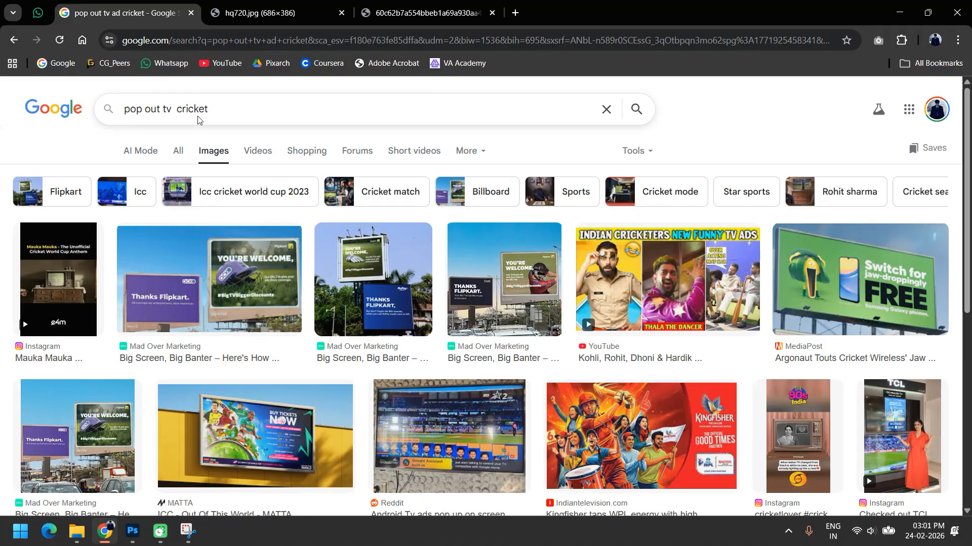
key("BackSpace")
key("Return")
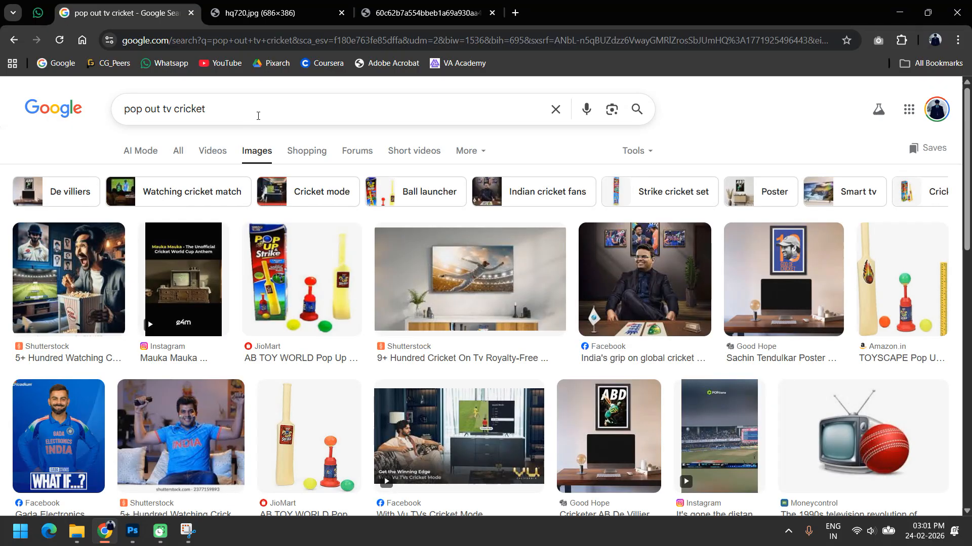
scroll(595, 308, "down", 4)
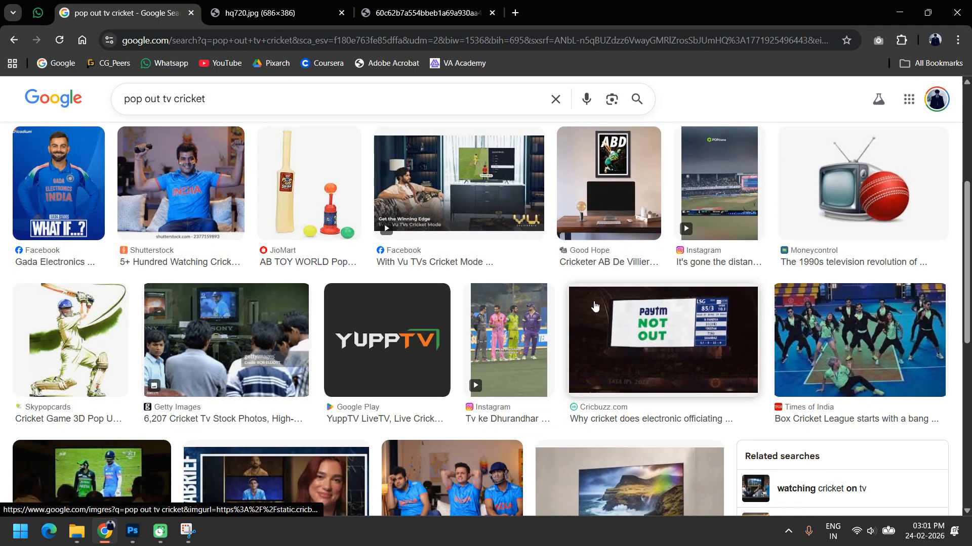
scroll(568, 304, "down", 3)
scroll(348, 97, "up", 8)
Step: Replace the query with "tv in room" and run the image search
double_click(227, 113)
triple_click(228, 112)
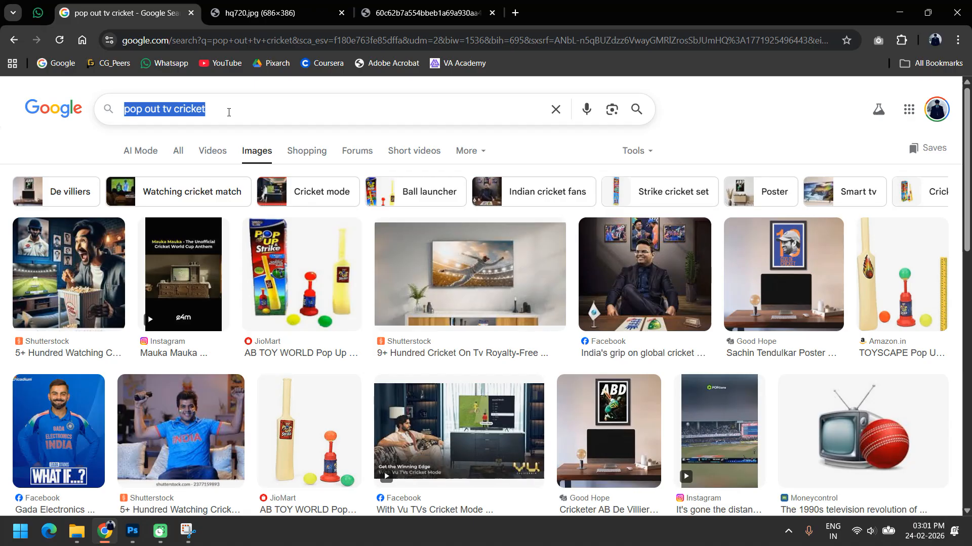
type("tv")
key("BackSpace")
type("pn")
key("BackSpace")
key("BackSpace")
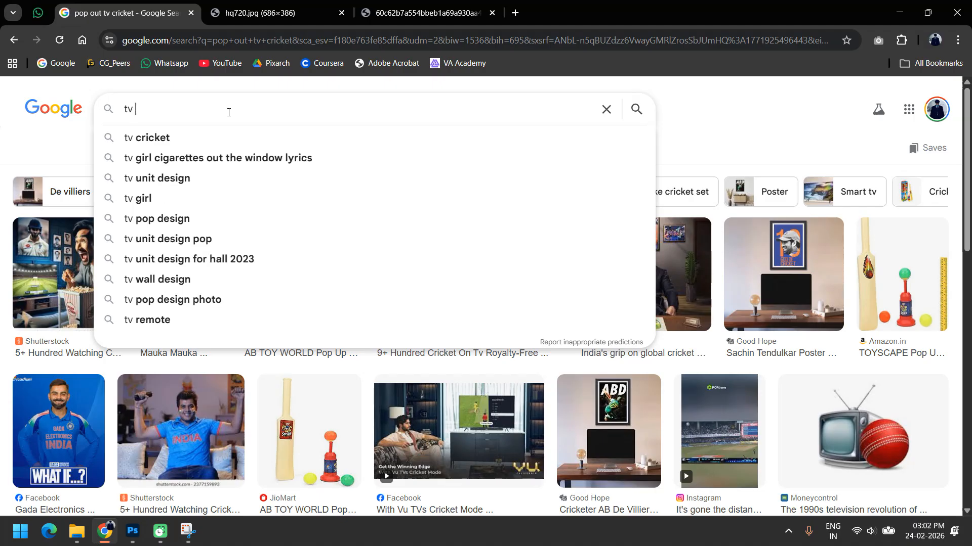
type("in room")
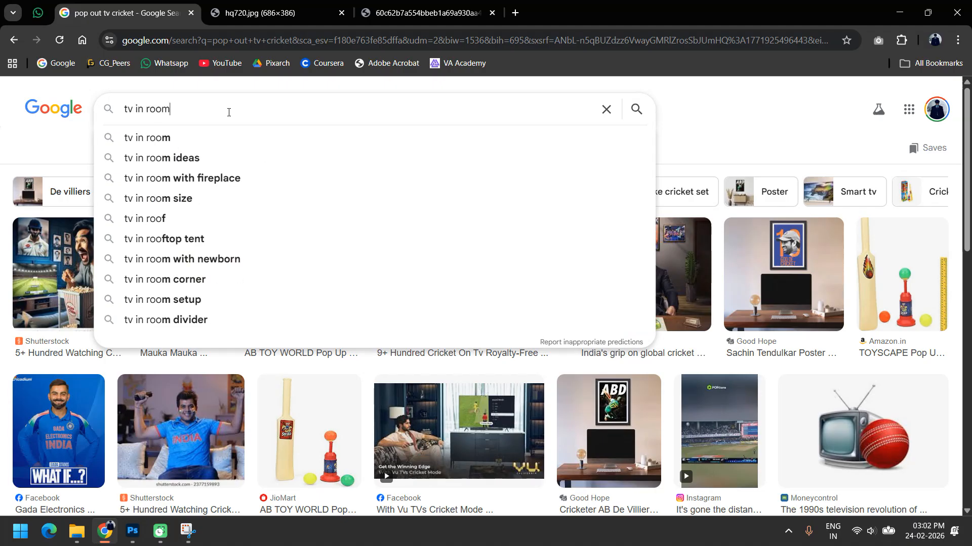
key("Return")
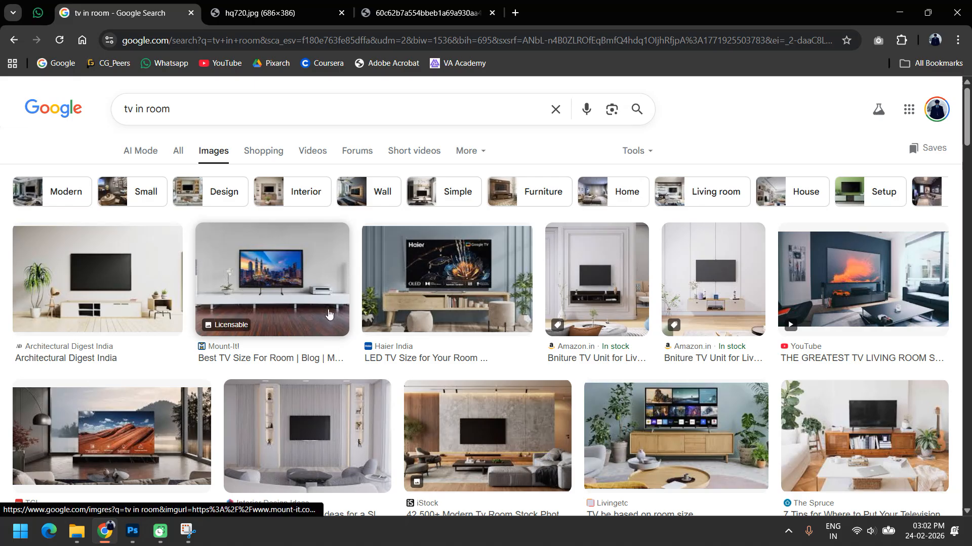
Step: View the Mount-It! picture of a TV on a white bench in its own tab and close that tab
left_click(240, 284)
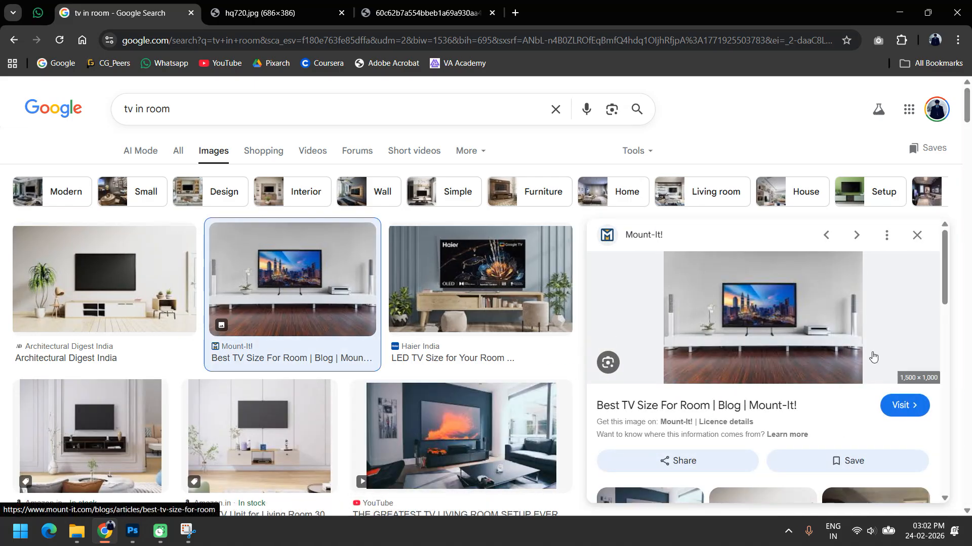
right_click(775, 350)
left_click(810, 226)
left_click(542, 18)
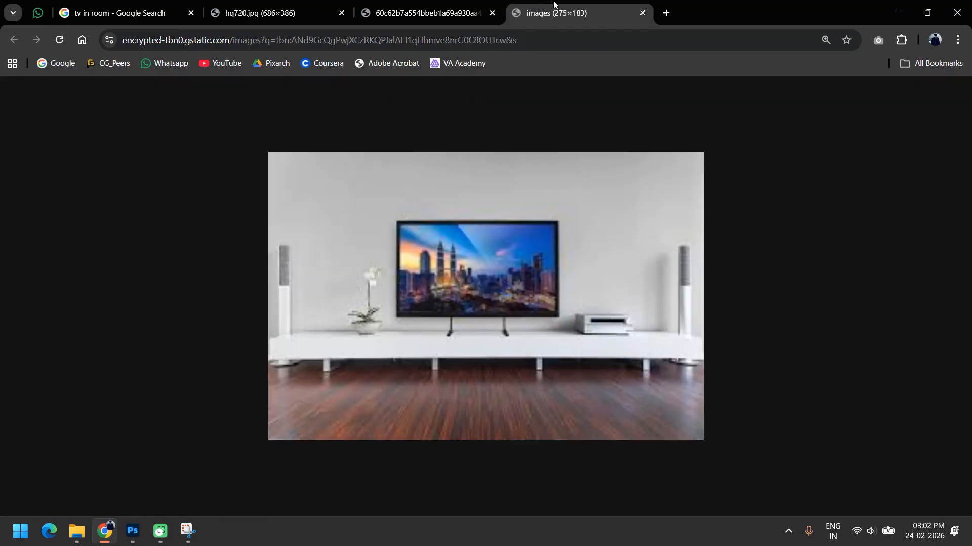
left_click(642, 13)
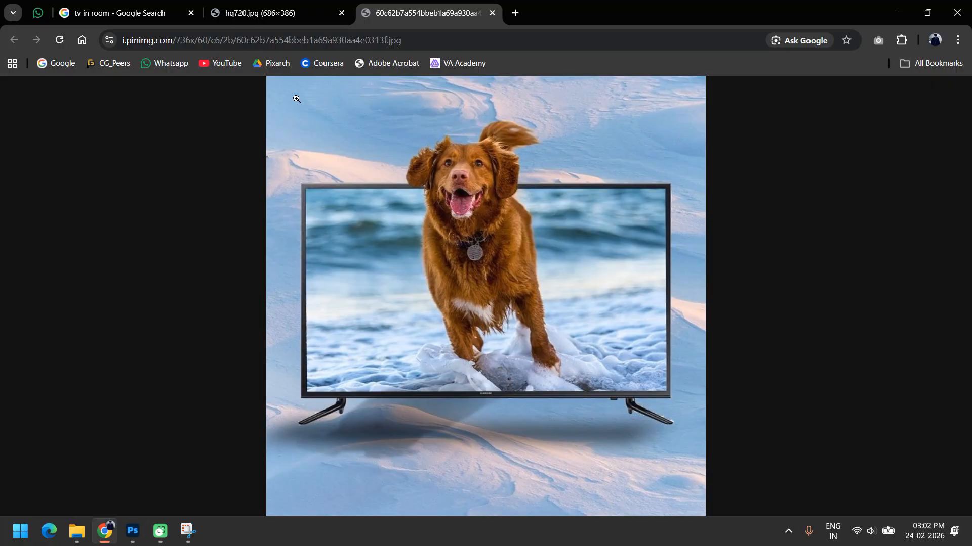
Step: Copy the tiger "3d Pop-out" image from its open tab to the clipboard
left_click(270, 14)
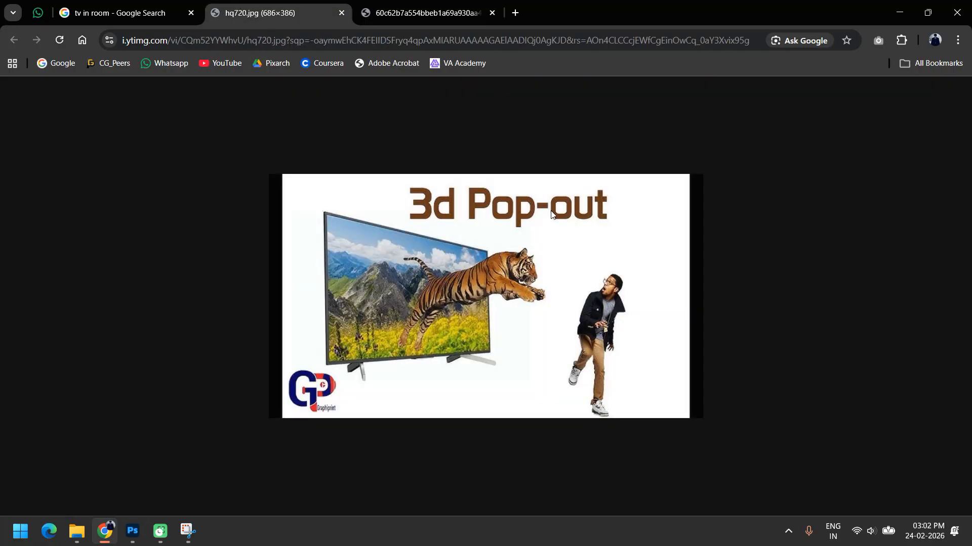
left_click(108, 4)
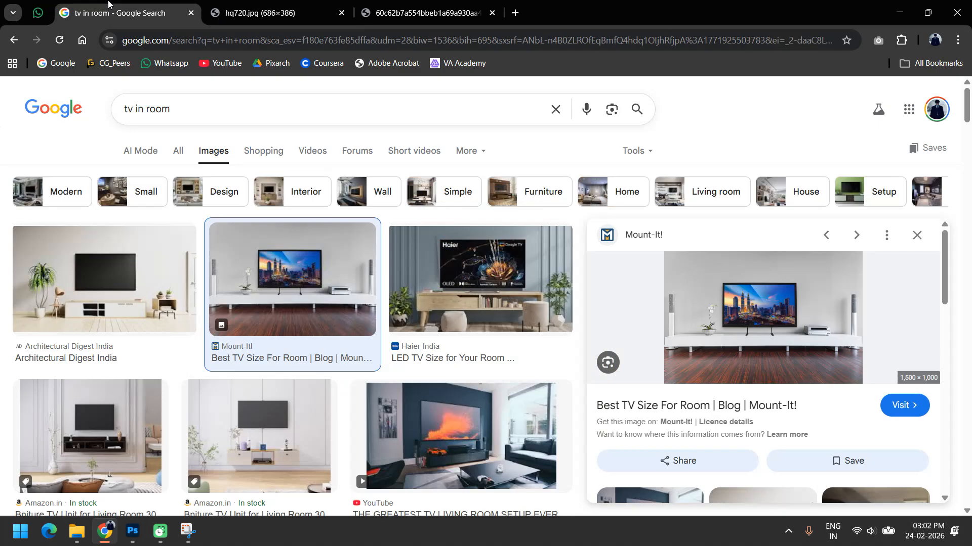
left_click(273, 13)
right_click(405, 183)
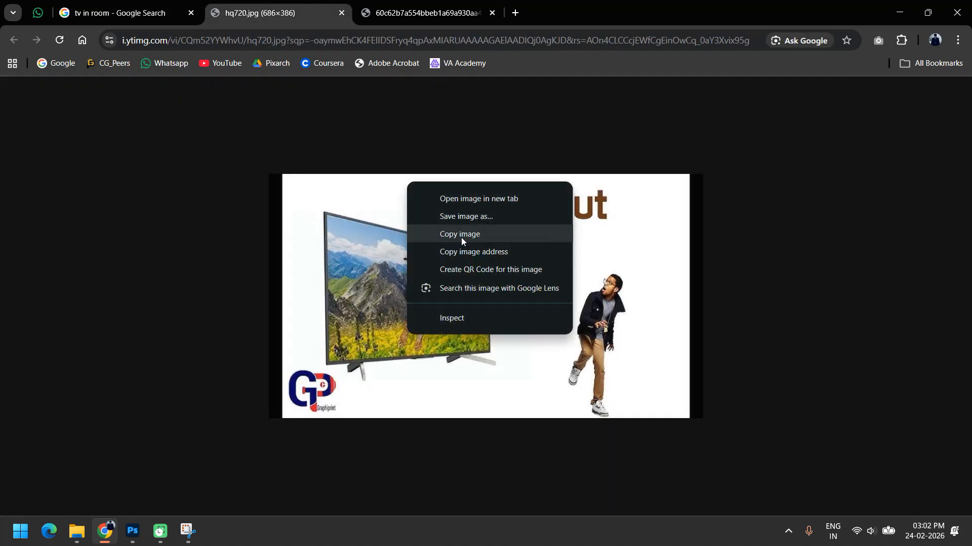
left_click(460, 234)
Step: Switch to WhatsApp, search the chats for "va" and send the copied tiger image to the VA Academy Feb Batch group
left_click(38, 13)
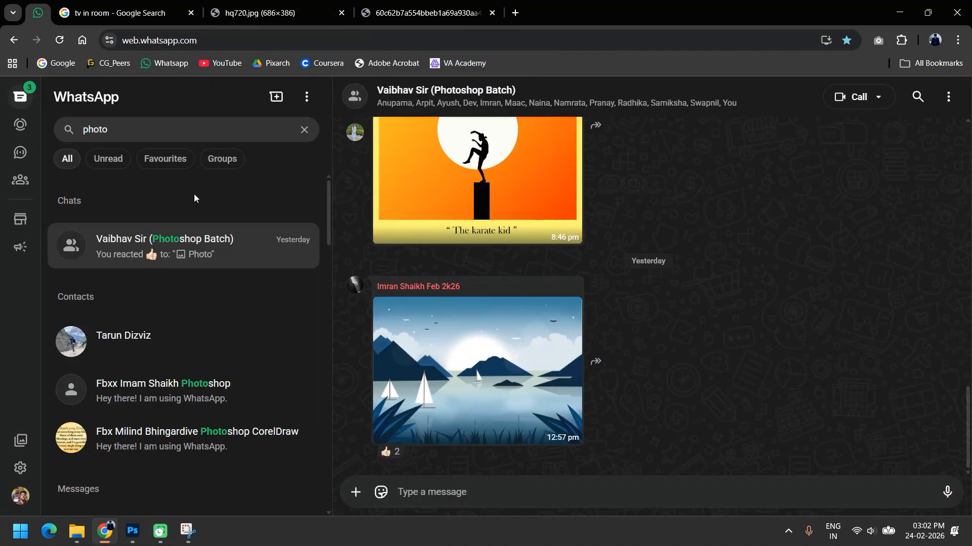
left_click(303, 130)
left_click(155, 131)
type("va")
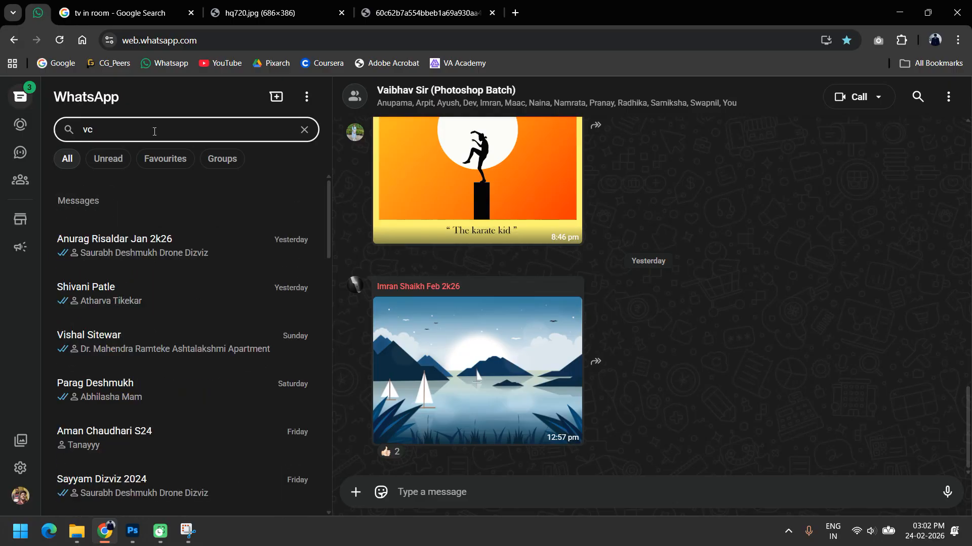
left_click(187, 239)
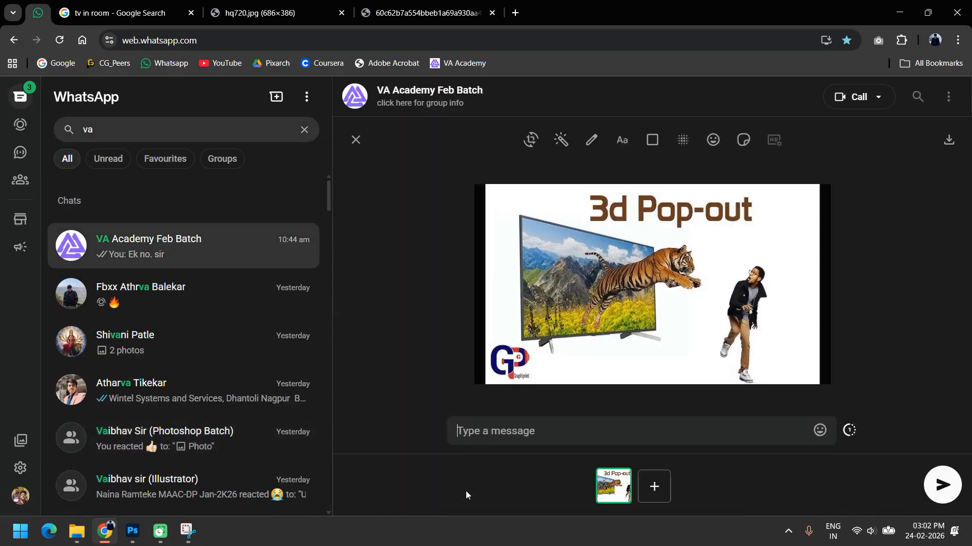
left_click(936, 488)
Step: Copy the dog pop-out image from its tab and send it to the VA Academy Feb Batch group
left_click(426, 13)
right_click(517, 227)
left_click(573, 281)
key("ctrl+1")
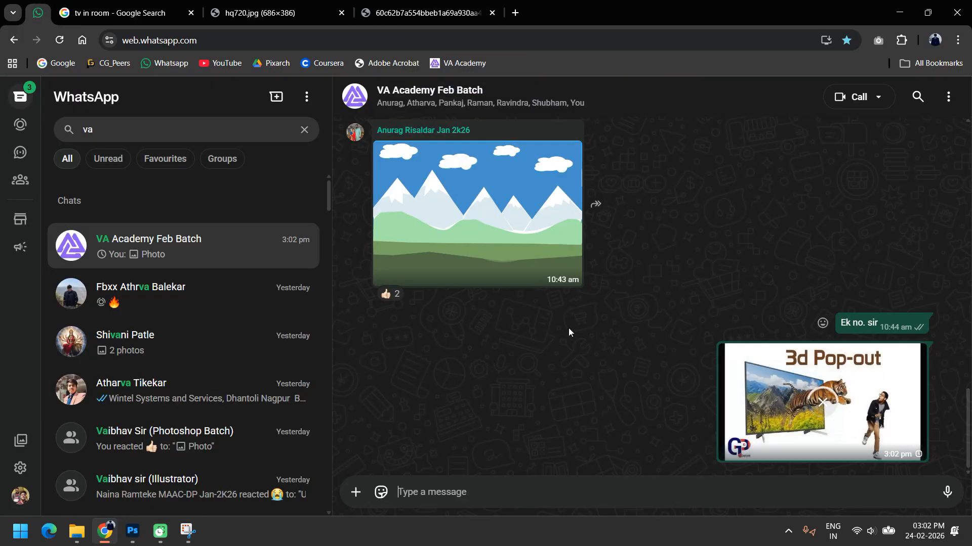
key("ctrl+v")
key("Return")
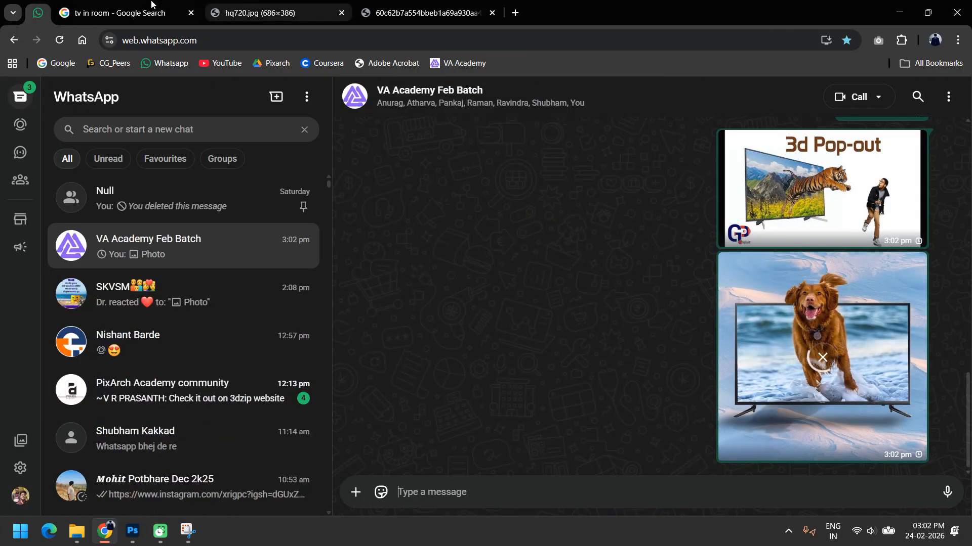
Step: Return to the Google image results for "tv in room" and filter them to Large size
left_click(127, 13)
left_click(200, 104)
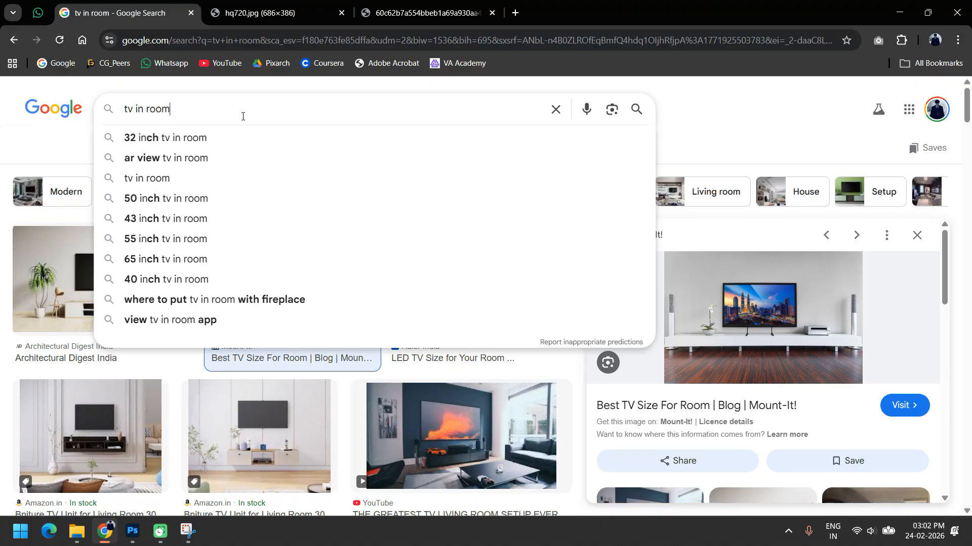
key("alt+Left")
left_click(633, 150)
mouse_move(648, 205)
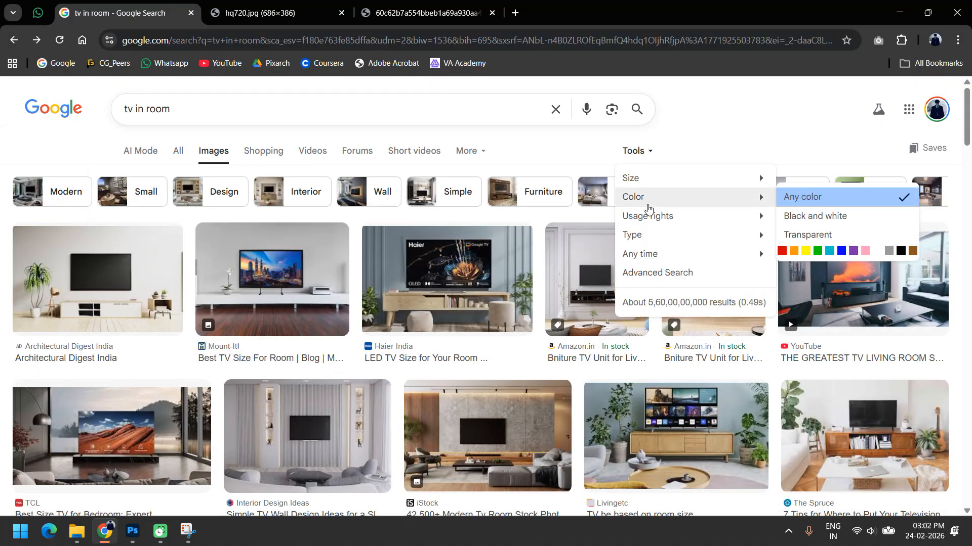
mouse_move(690, 183)
left_click(793, 197)
mouse_move(764, 217)
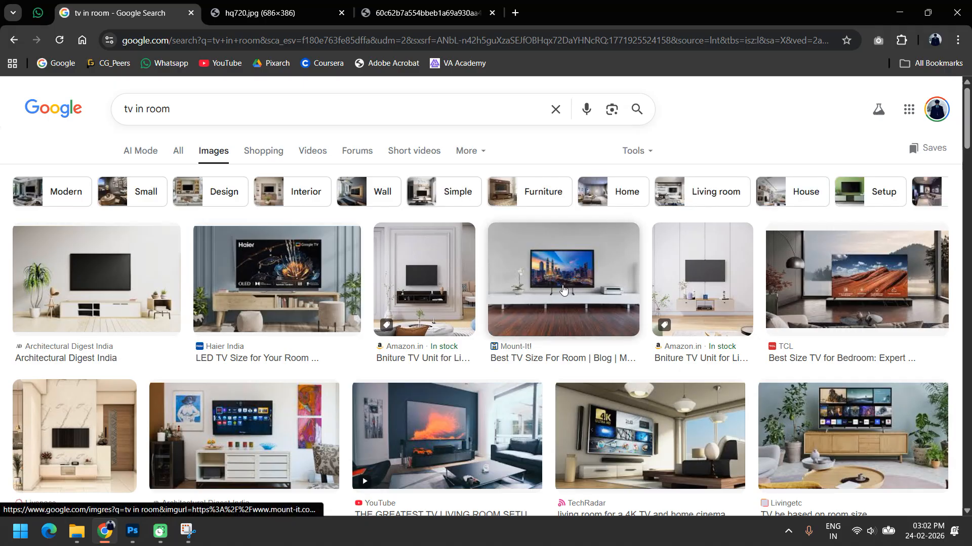
Step: Open the Architectural Digest India article on placing a TV in the bedroom and find its wall-mounted TV picture
left_click(134, 277)
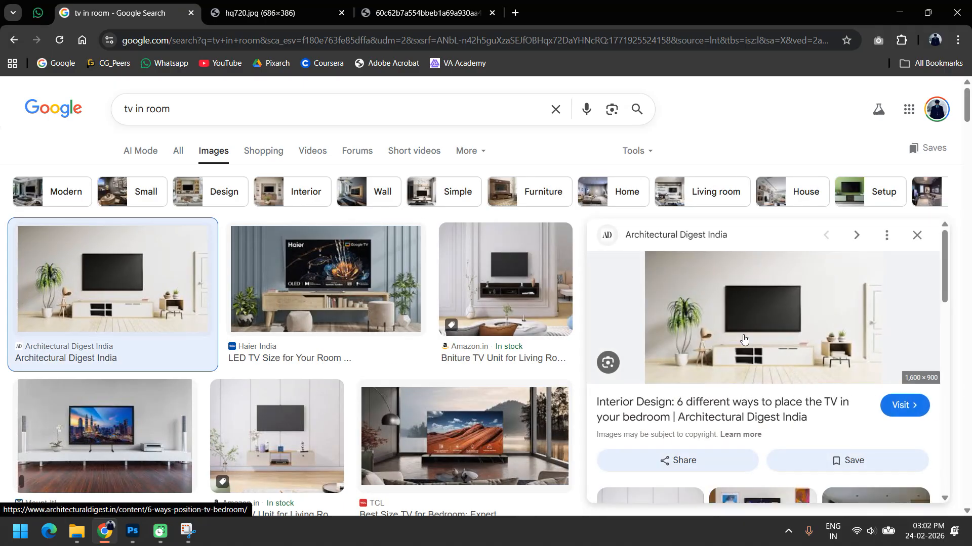
left_click(689, 410)
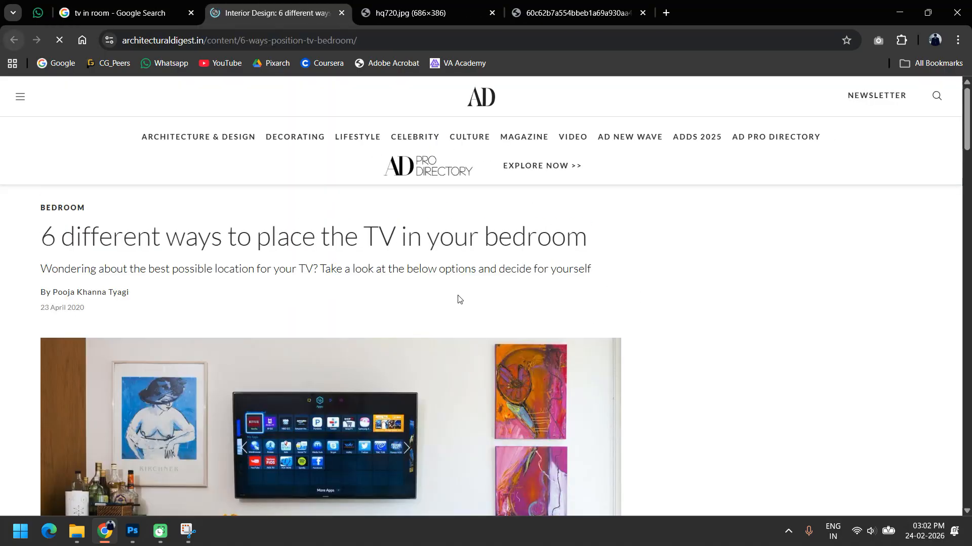
scroll(462, 299, "down", 5)
scroll(457, 349, "up", 3)
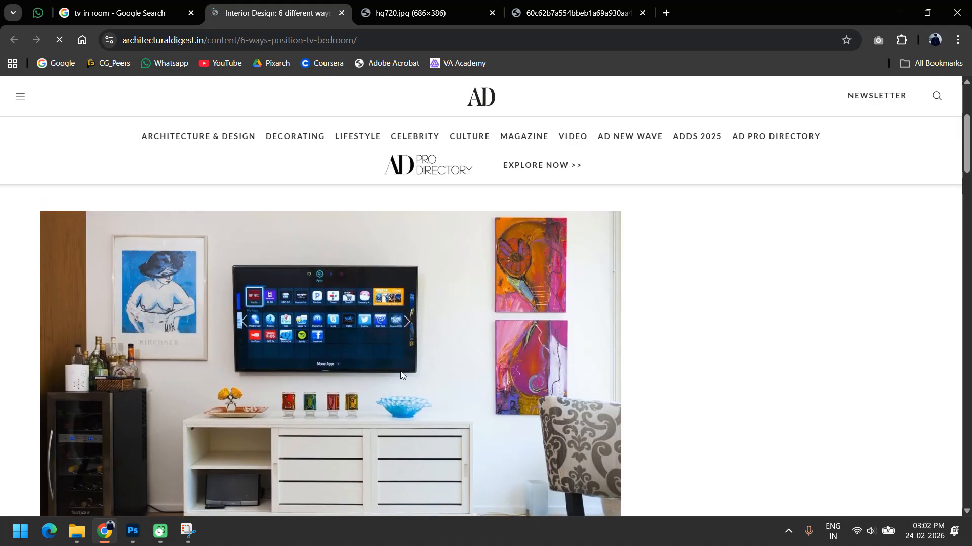
scroll(453, 351, "down", 10)
scroll(440, 347, "down", 5)
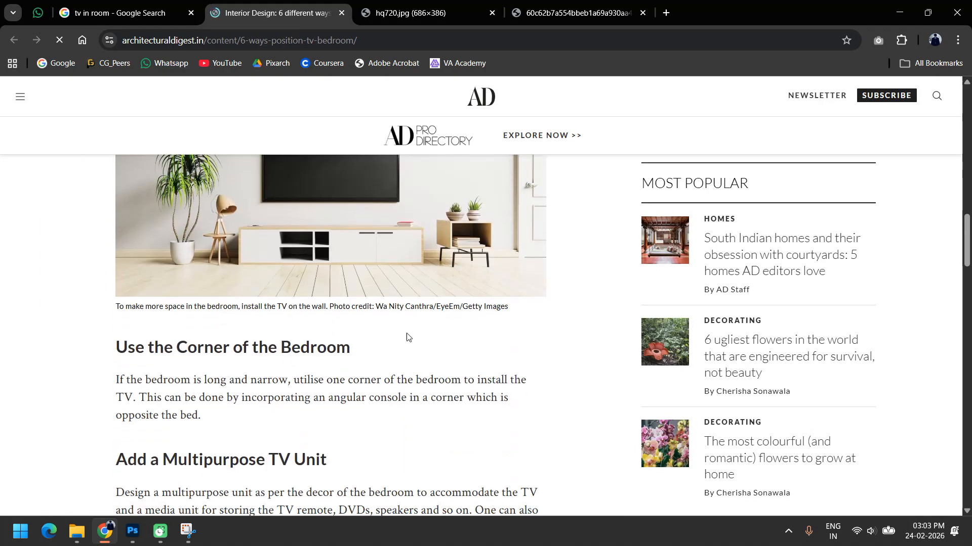
scroll(379, 324, "up", 3)
Step: Open the article's wall-mounted TV picture in its own tab and switch to that tab
right_click(354, 308)
left_click(426, 324)
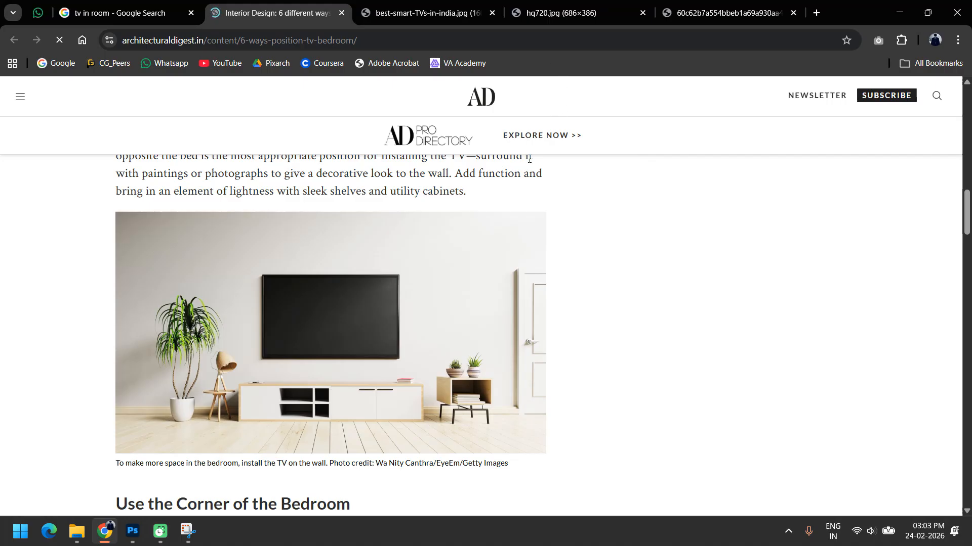
right_click(366, 341)
left_click(427, 361)
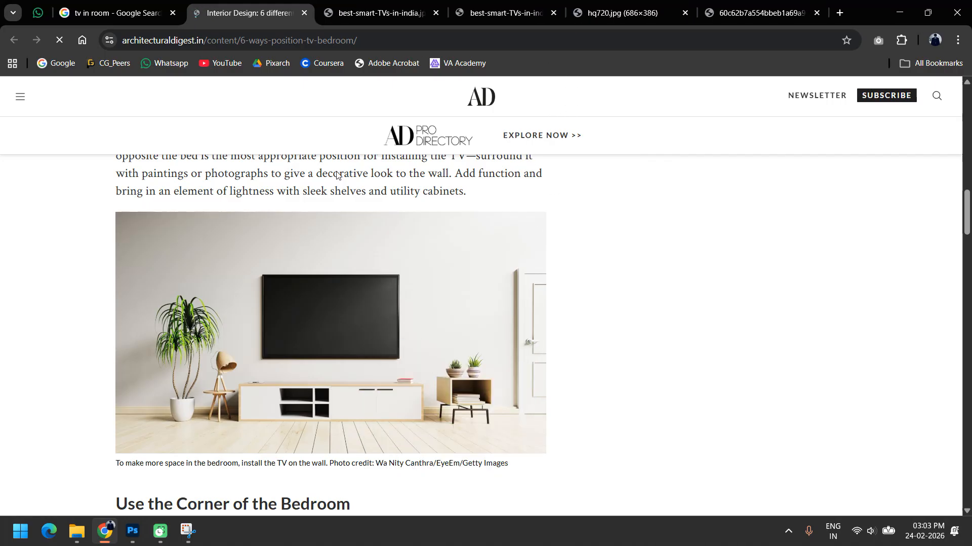
left_click(422, 15)
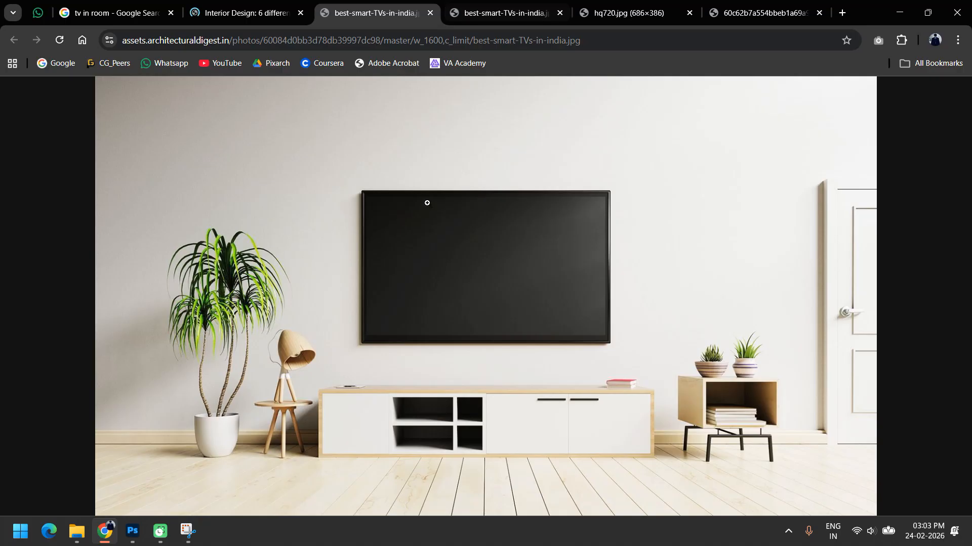
Step: Save the TV room picture to Downloads as best-smart-TVs-in-india and show the file in its folder
right_click(534, 194)
left_click(603, 227)
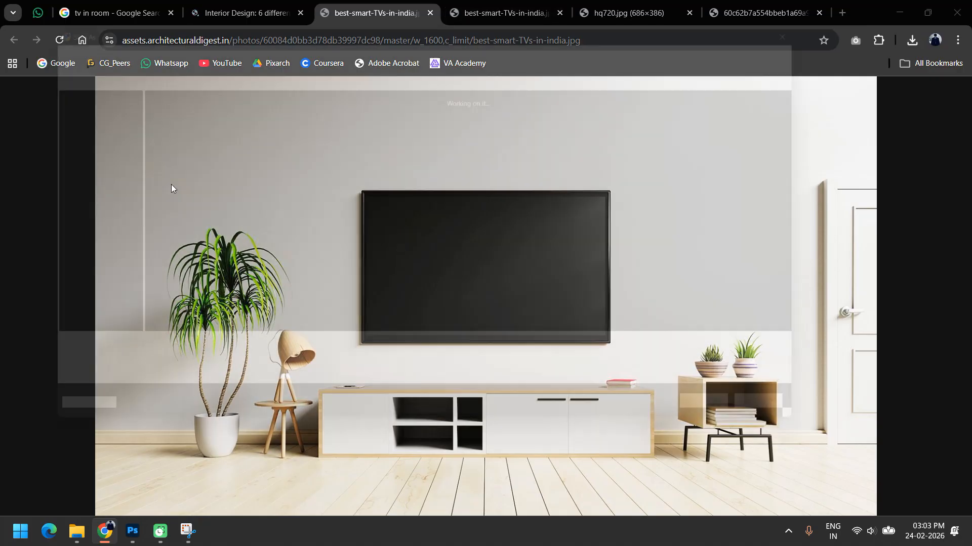
left_click(730, 435)
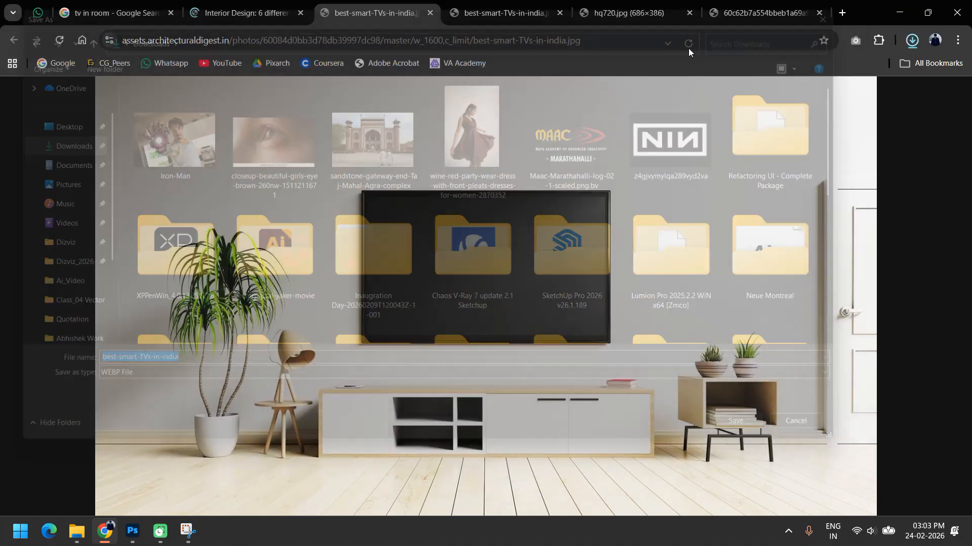
left_click(881, 71)
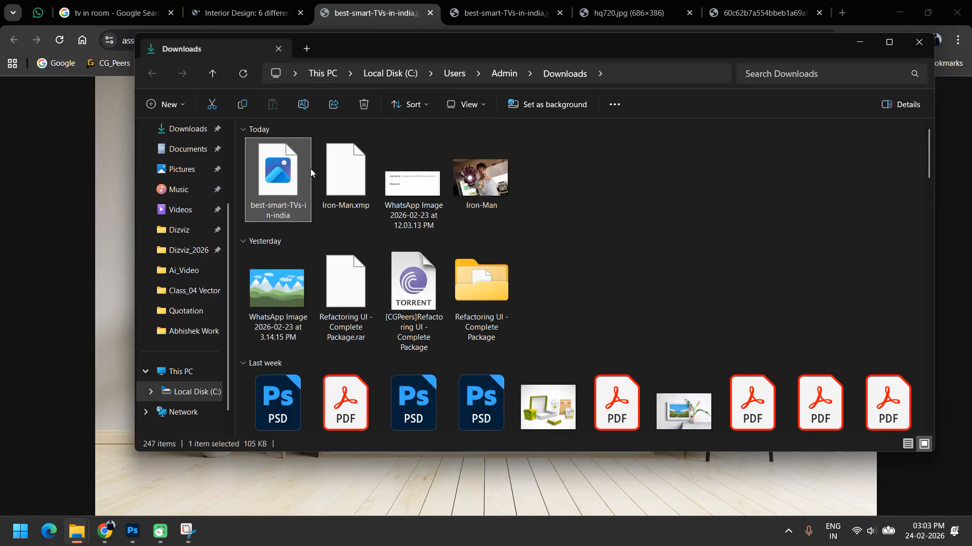
Step: Switch to Photoshop and try to open the downloaded best-smart-TVs-in-india image through Camera Raw
left_click_drag(296, 177, 365, 118)
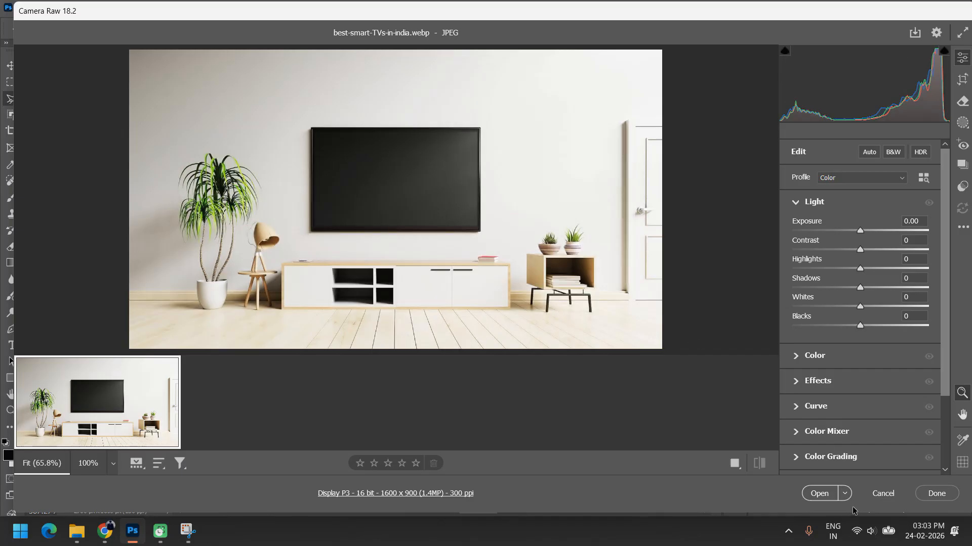
left_click(936, 494)
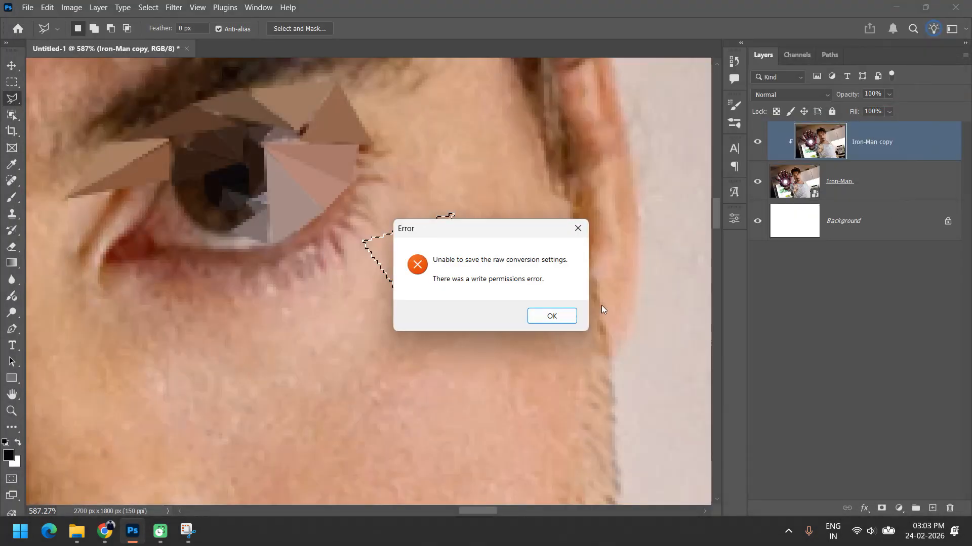
left_click(552, 317)
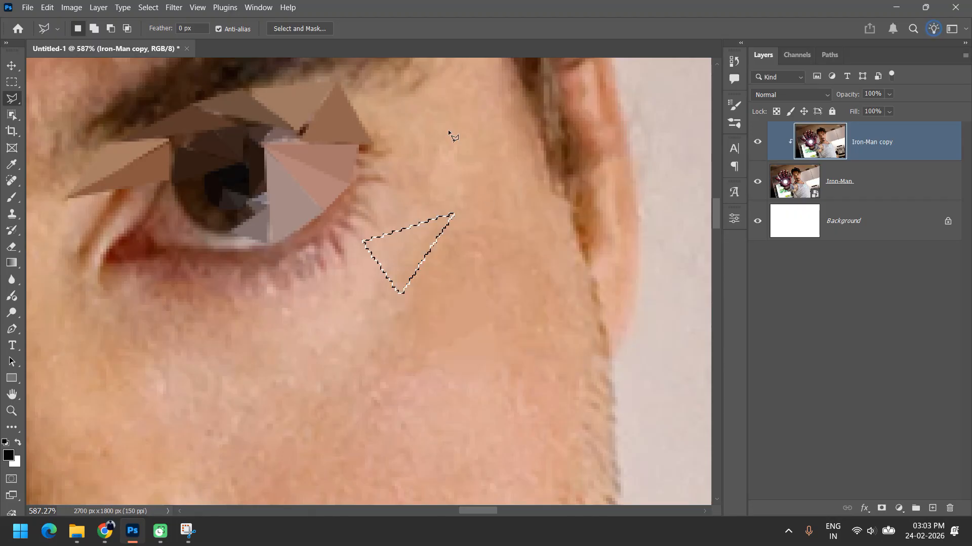
Step: Deselect the triangular selection and delete the Iron-Man copy and Iron-Man layers, keeping only the Background
key("ctrl+d")
scroll(362, 296, "down", 15)
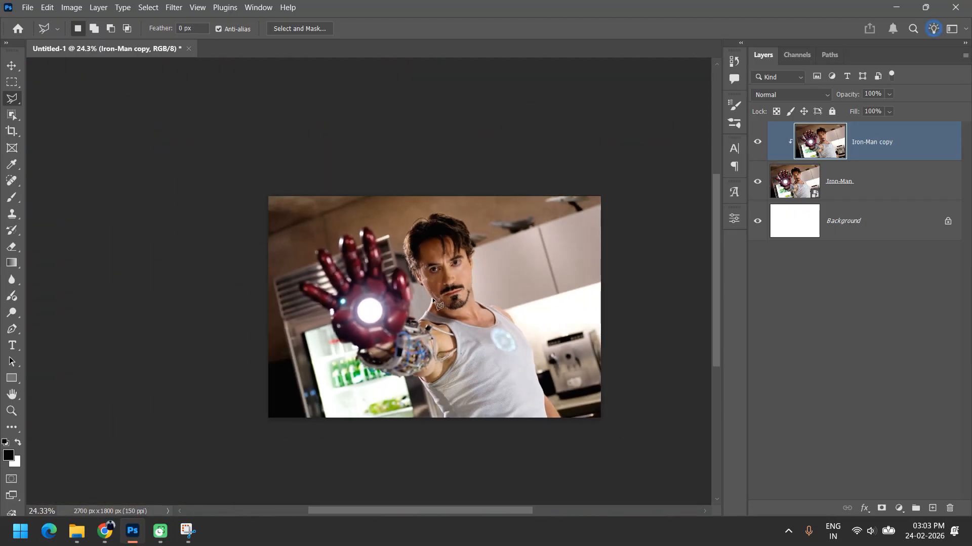
key("Delete")
key("Delete")
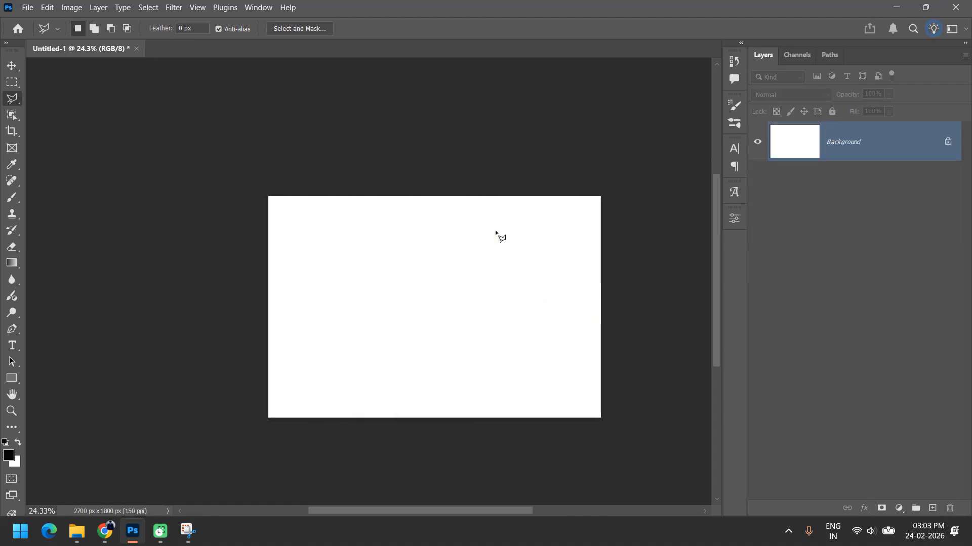
Step: Place best-smart-TVs-in-india from Downloads into Untitled-1 with default Camera Raw settings, scaled to about 406% to fill the canvas
mouse_move(79, 537)
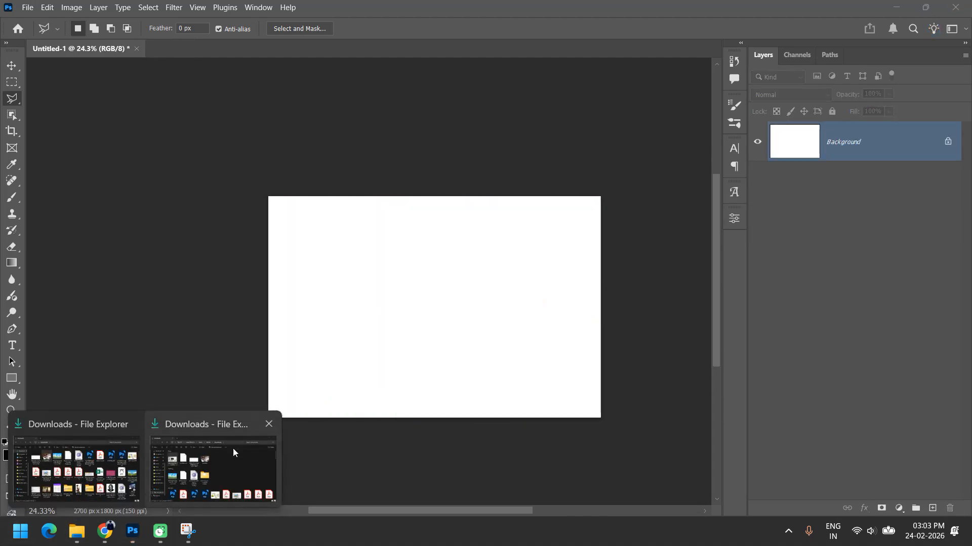
mouse_move(144, 465)
left_click(182, 458)
left_click_drag(284, 140, 117, 255)
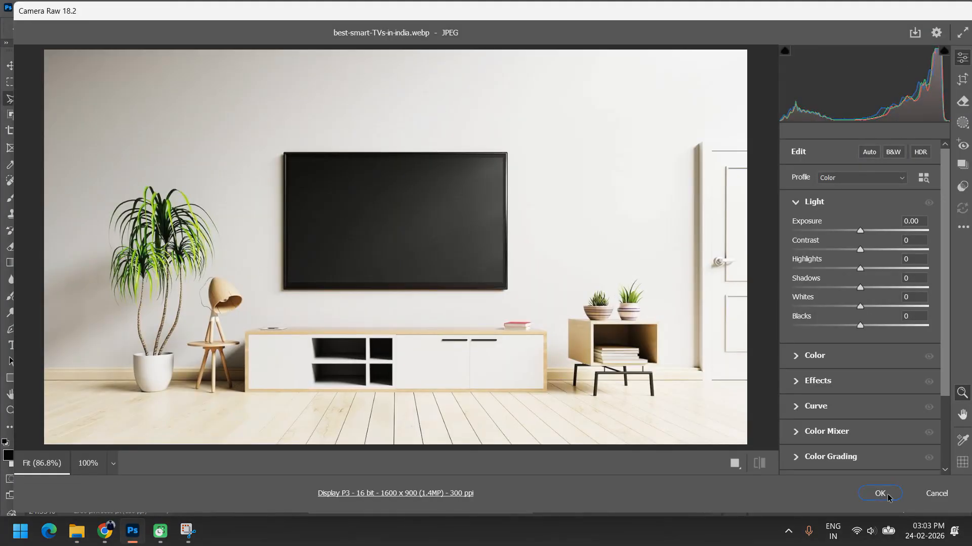
left_click(883, 494)
left_click_drag(484, 334, 627, 439)
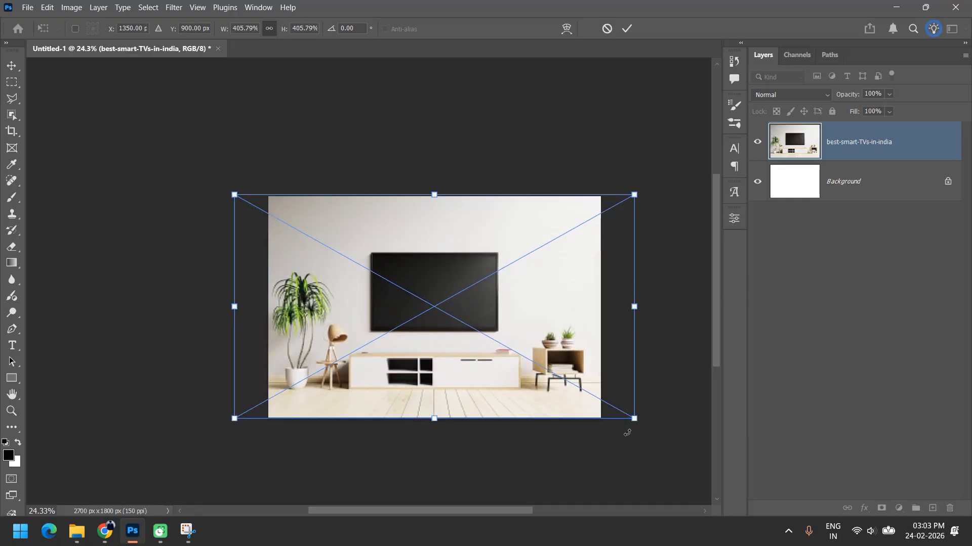
key("l")
scroll(508, 324, "up", 3)
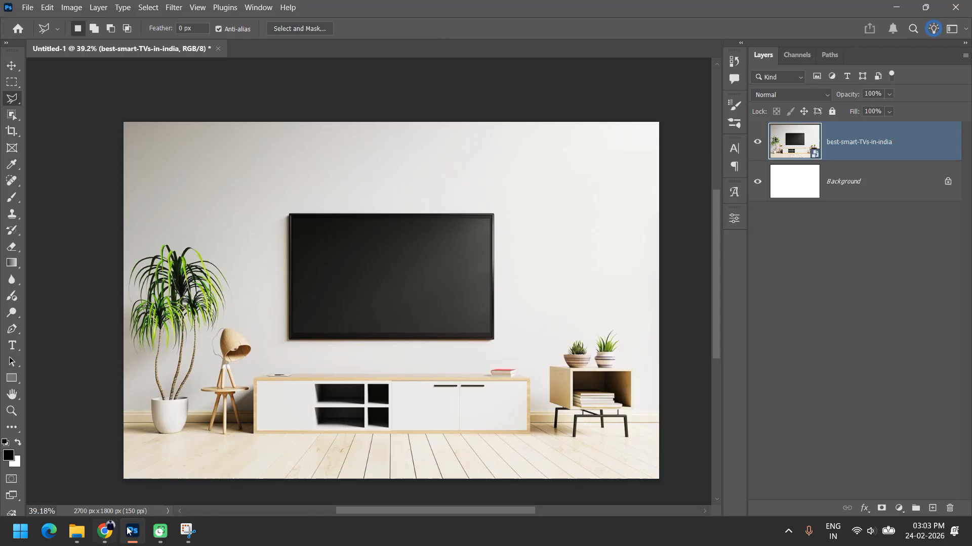
Step: Switch to Chrome and search Google Images for "cricketer playing a shot" in place of the TV room query
left_click(104, 531)
left_click(260, 11)
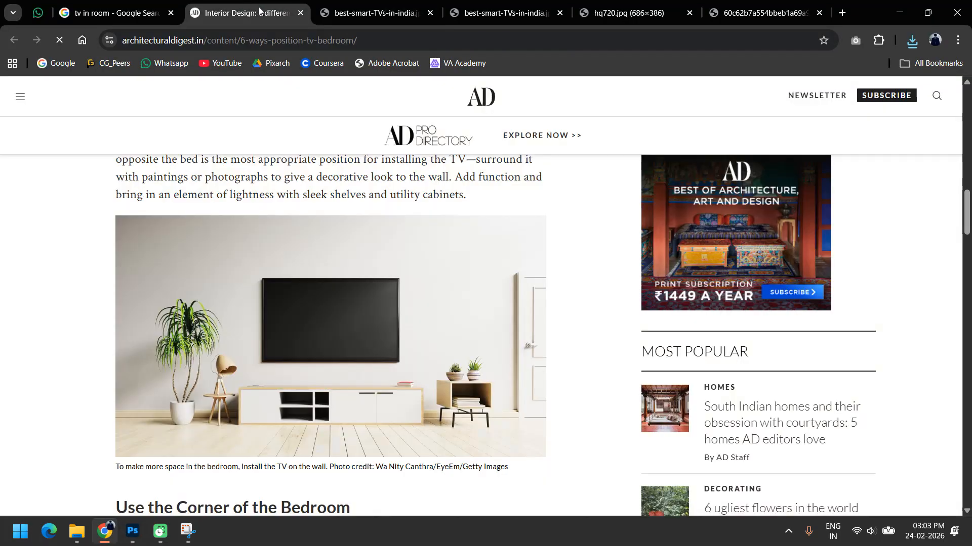
left_click(125, 8)
left_click(237, 109)
key("ctrl+shift+Left")
key("ctrl+shift+Left")
key("ctrl+shift+Left")
type("cricke")
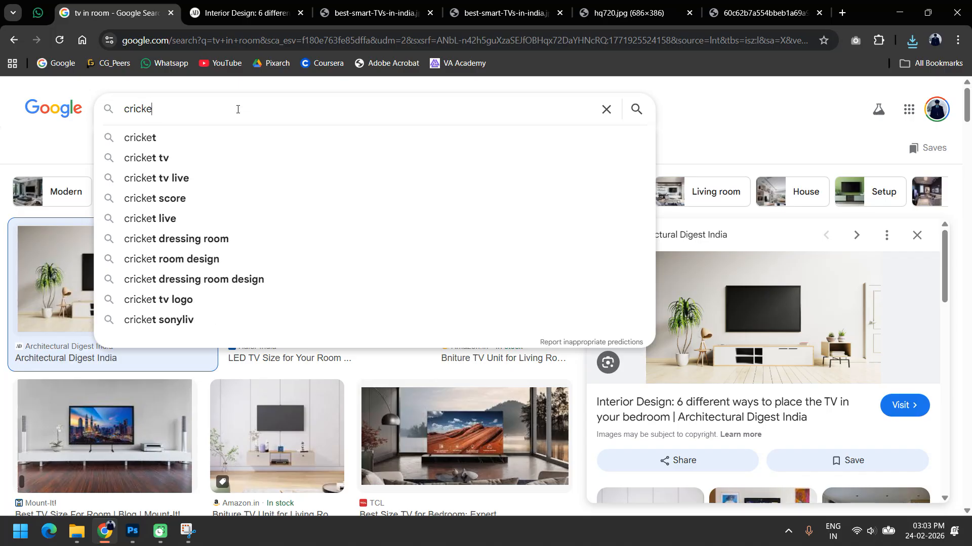
type("ter pla")
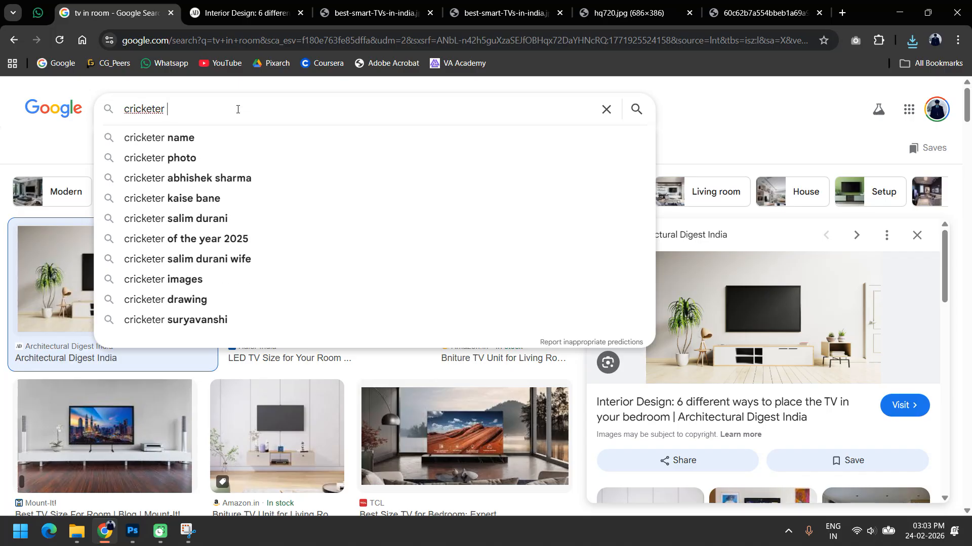
type("ying a shot")
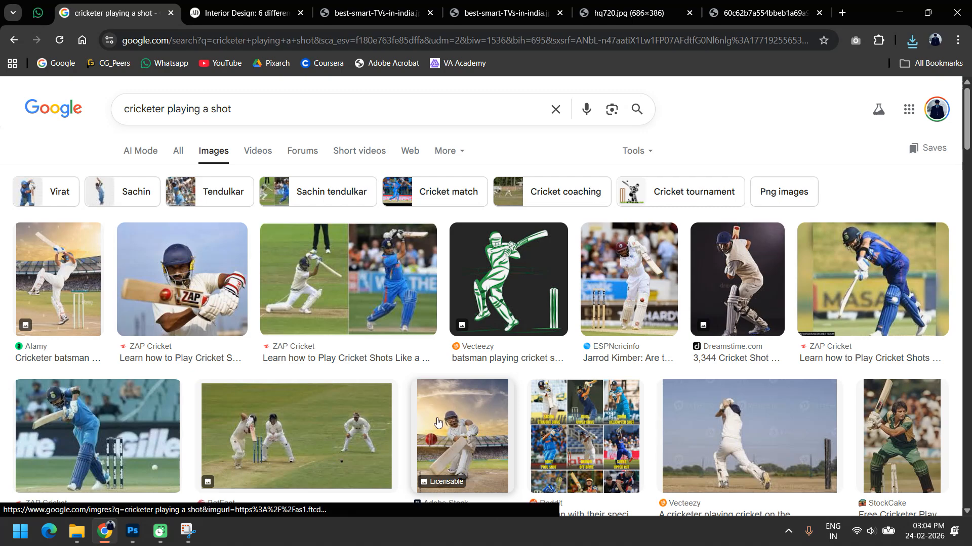
Step: Preview the Adobe Stock batsman result, browse its related images and return to the full results
left_click(466, 441)
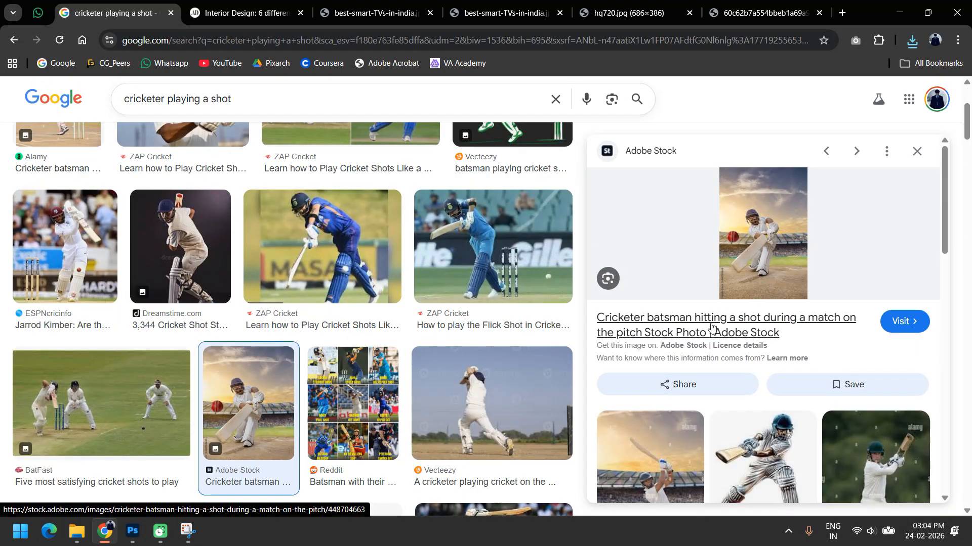
scroll(770, 375, "down", 3)
scroll(770, 378, "down", 3)
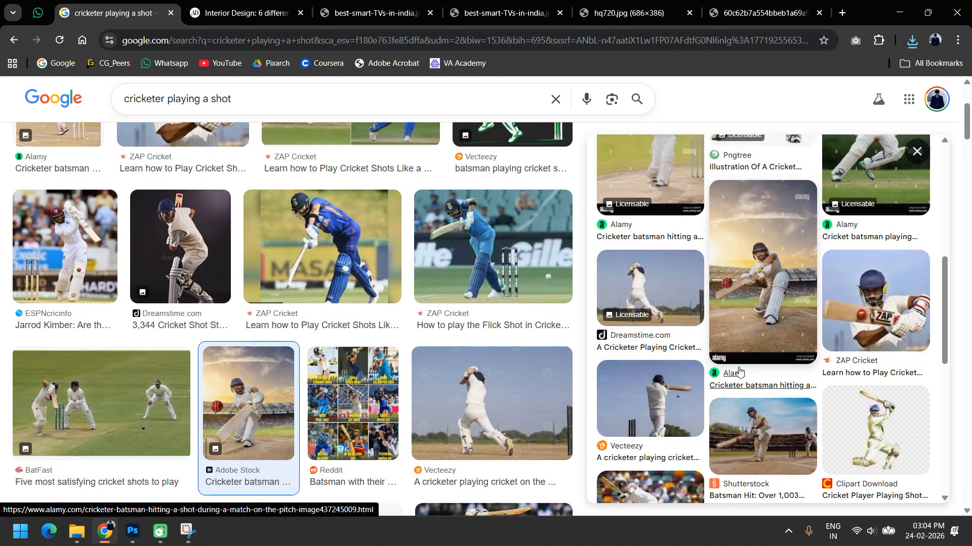
key("alt+Left")
scroll(720, 364, "up", 3)
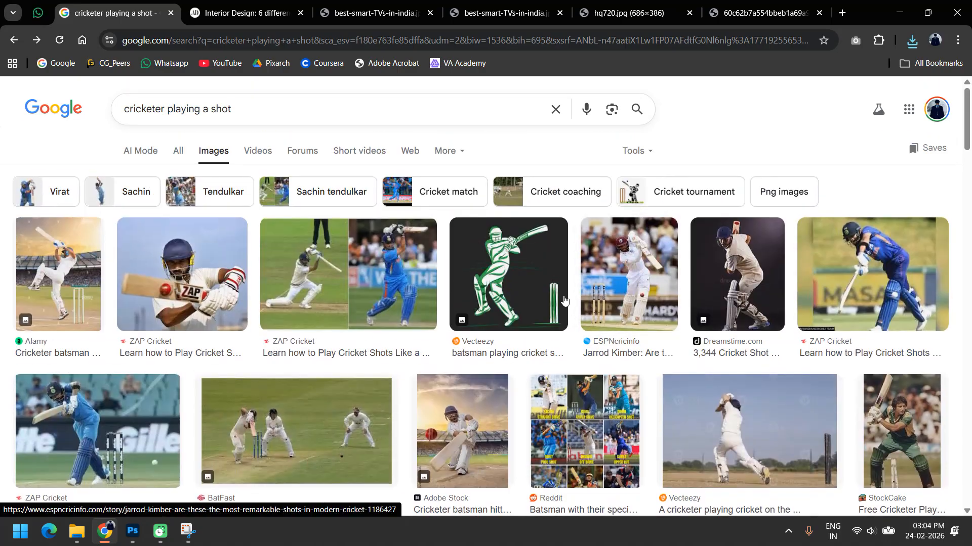
Step: Filter the cricketer image results to Large size
left_click(633, 151)
mouse_move(658, 182)
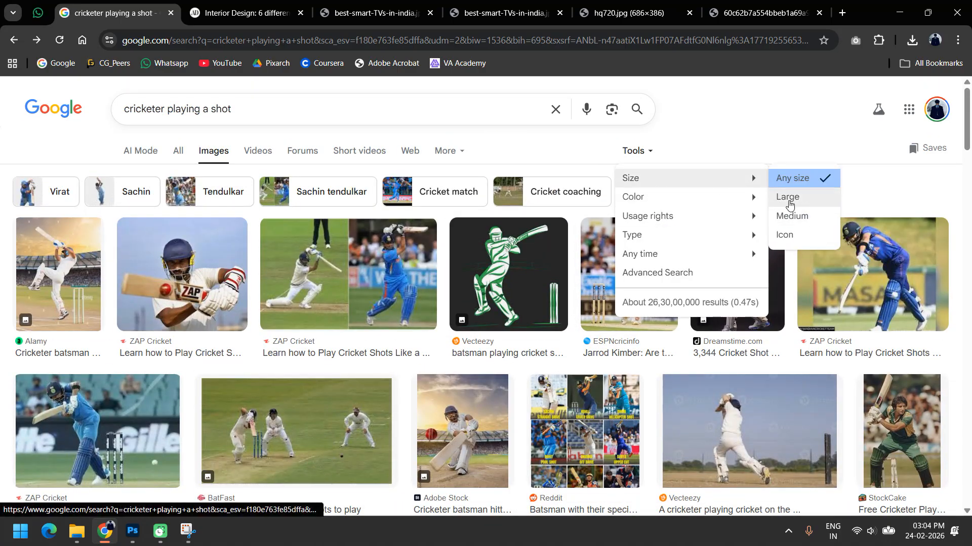
left_click(787, 198)
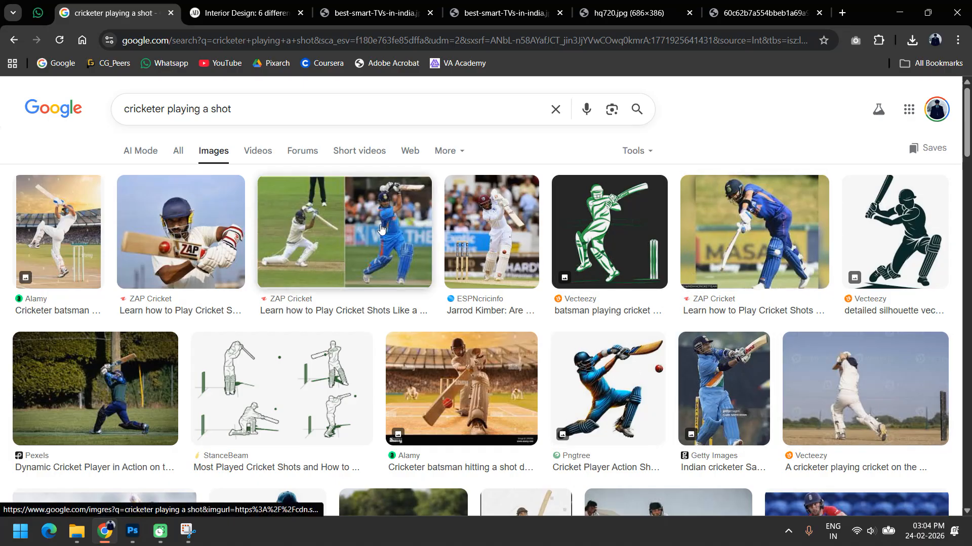
Step: From the ZAP Cricket result's related images, open the ESPNcricinfo picture of the batsman in blue India kit in its own tab
left_click(407, 245)
scroll(828, 319, "down", 5)
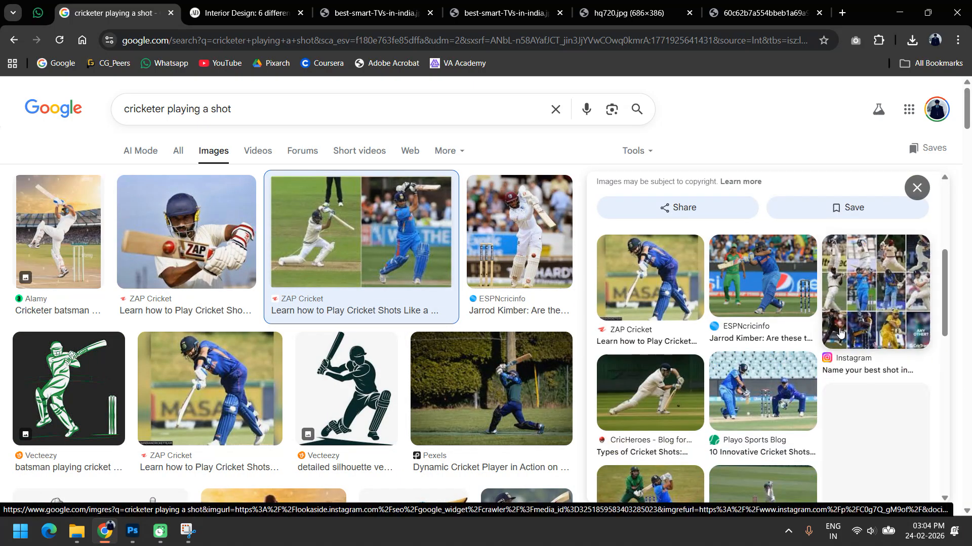
left_click(766, 282)
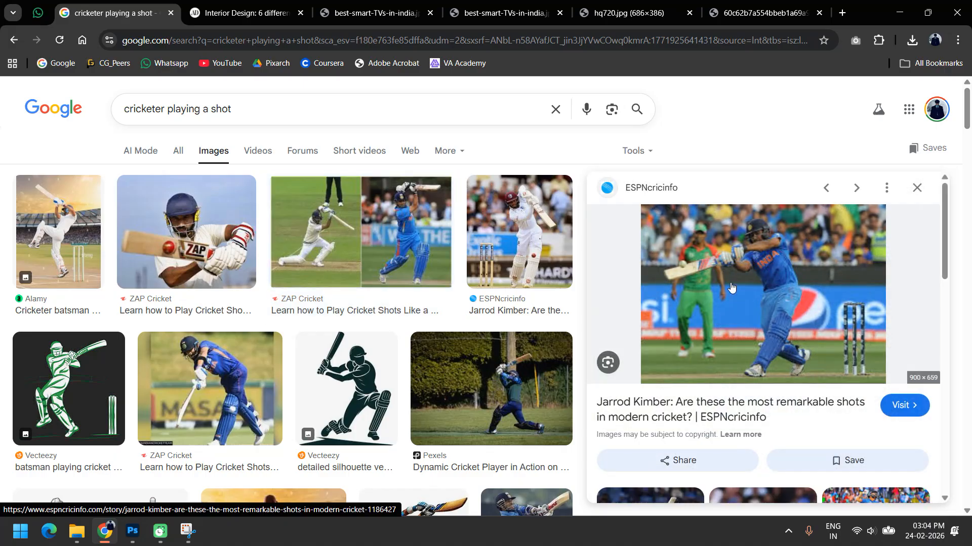
right_click(792, 321)
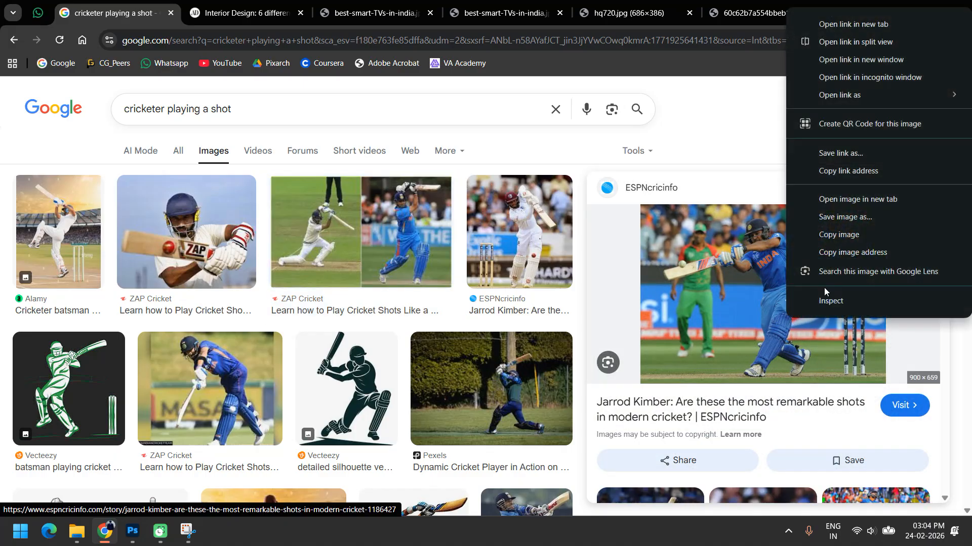
left_click(853, 205)
left_click(519, 6)
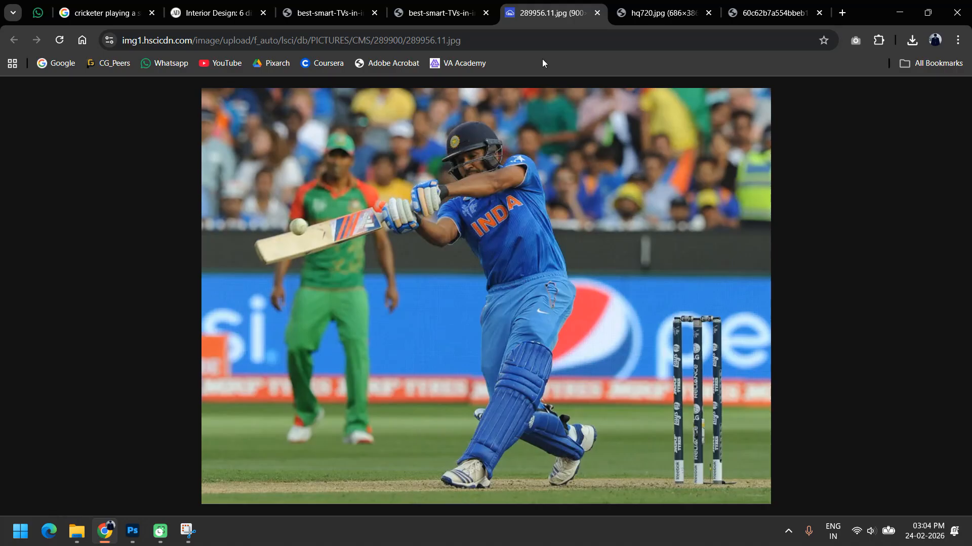
Step: Save the batsman picture to Downloads as 289956.11 and place it into the TV room document in Photoshop
right_click(486, 225)
left_click(538, 260)
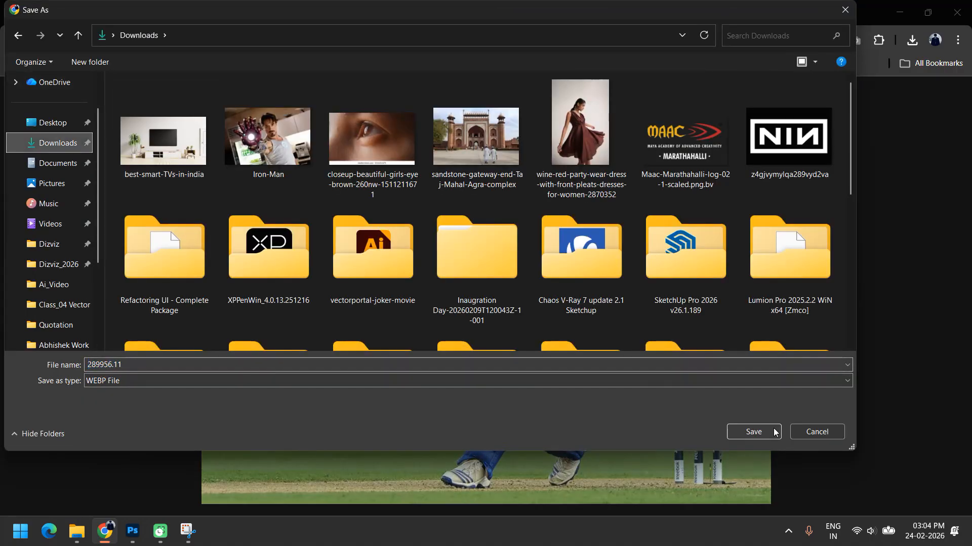
left_click(773, 432)
left_click(873, 74)
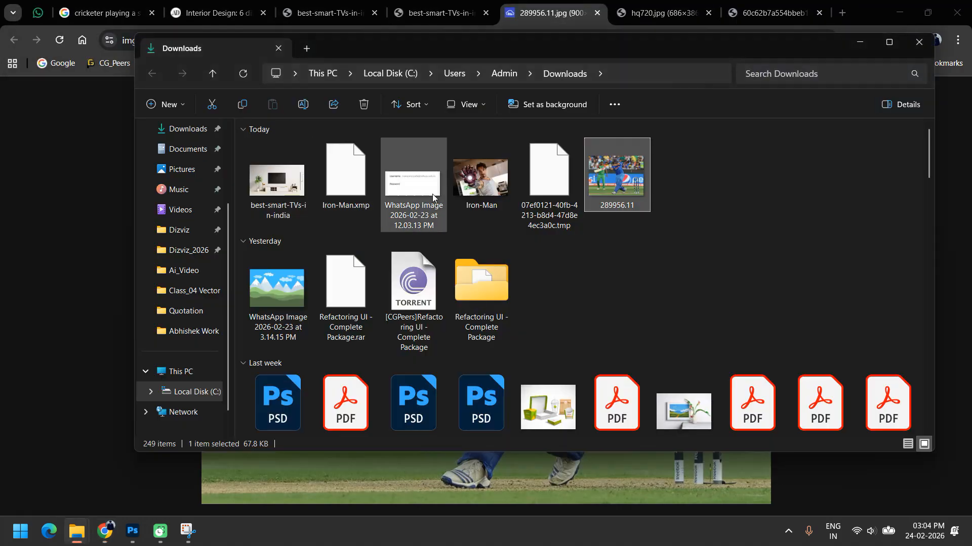
left_click_drag(642, 197, 382, 253)
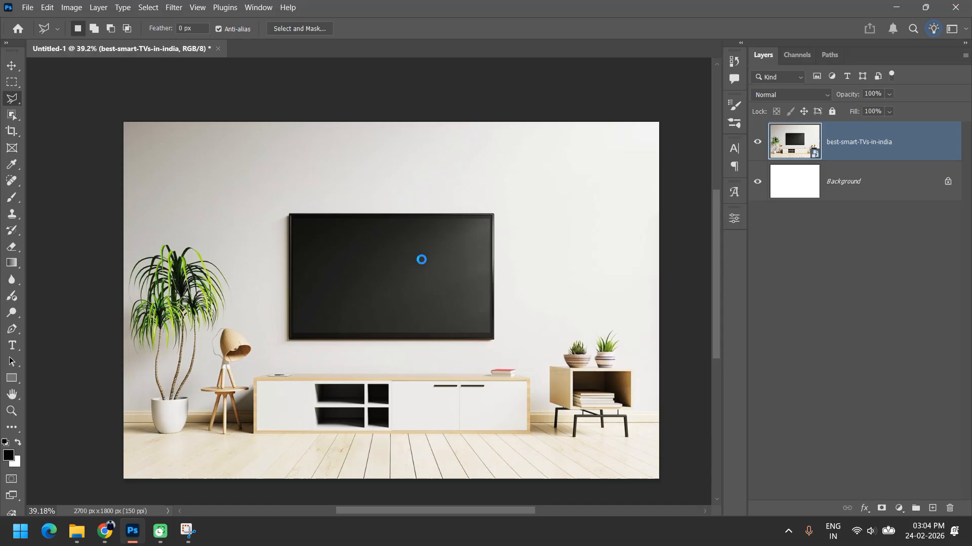
left_click(895, 497)
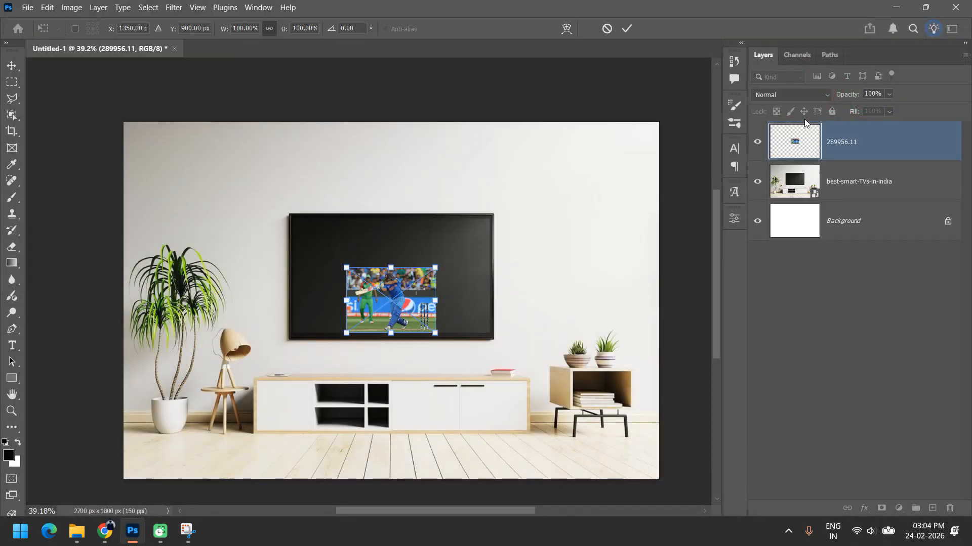
Step: Hide the 289956.11 layer and outline the inner TV screen as a four-corner selection with the Polygonal Lasso
left_click(758, 143)
key("l")
scroll(391, 284, "up", 4)
scroll(384, 278, "down", 1)
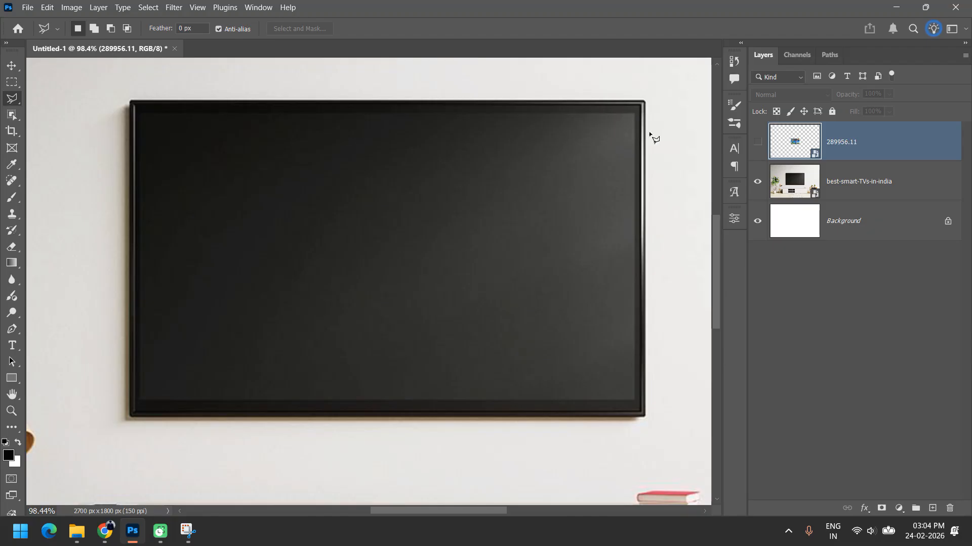
left_click(141, 114)
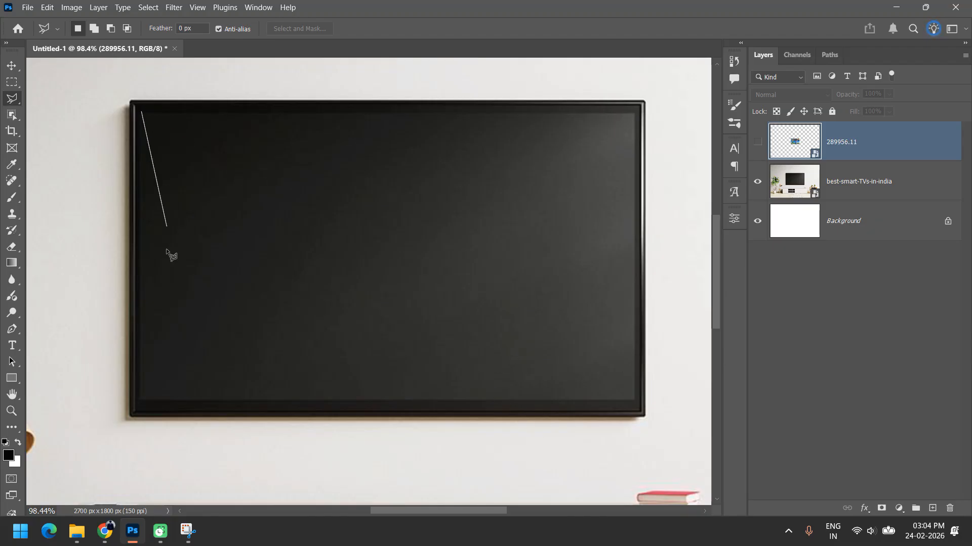
left_click(140, 400)
left_click(635, 400)
left_click(634, 113)
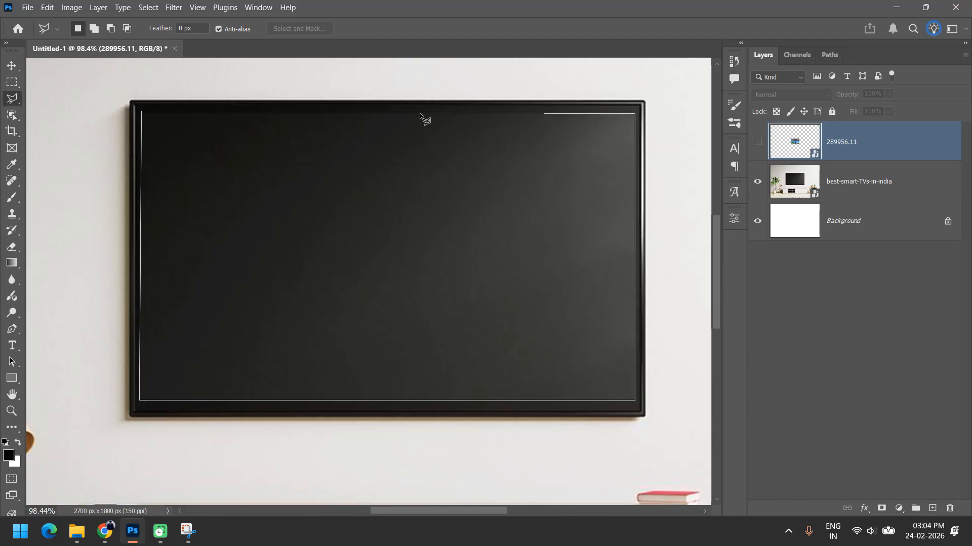
left_click(142, 114)
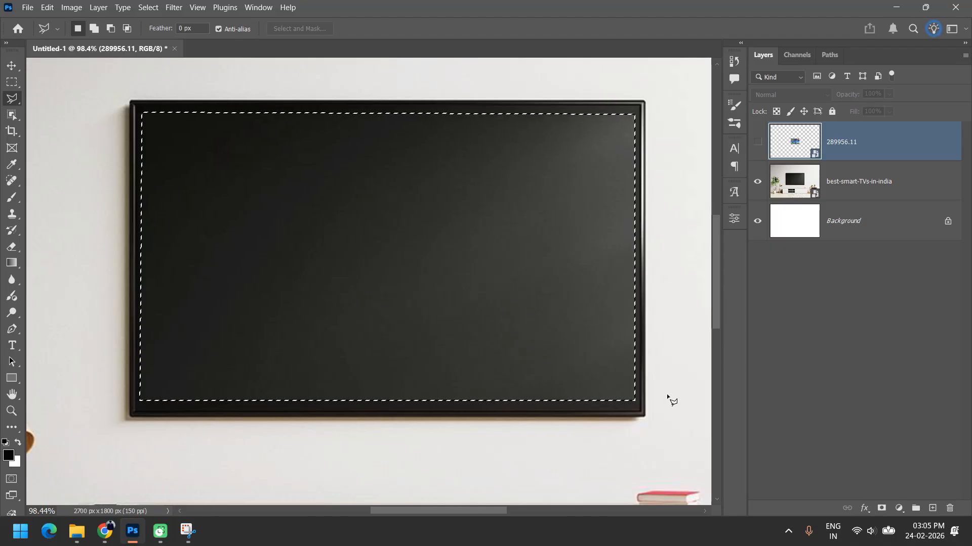
Step: Create a new layer, fill the TV screen selection with red #ff4242, and deselect
key("ctrl+shift+n")
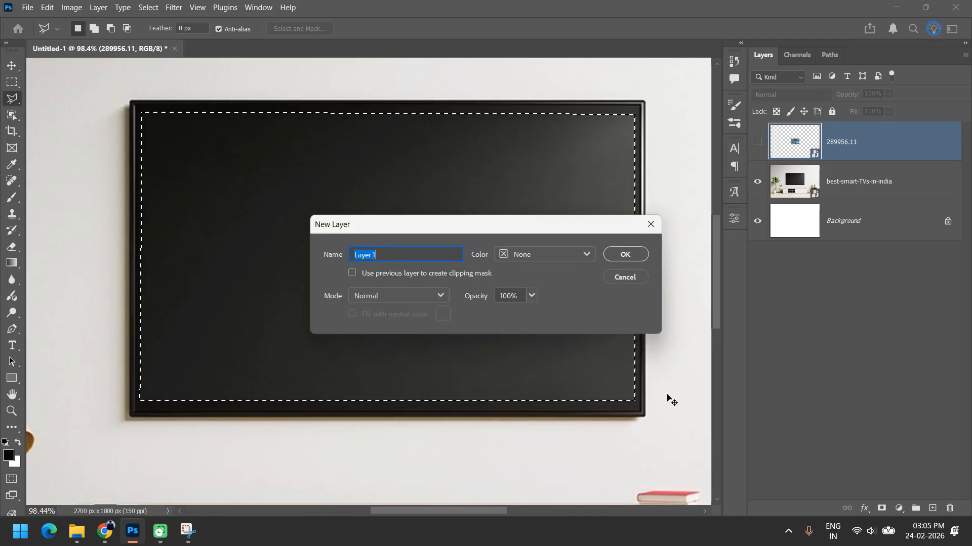
key("Return")
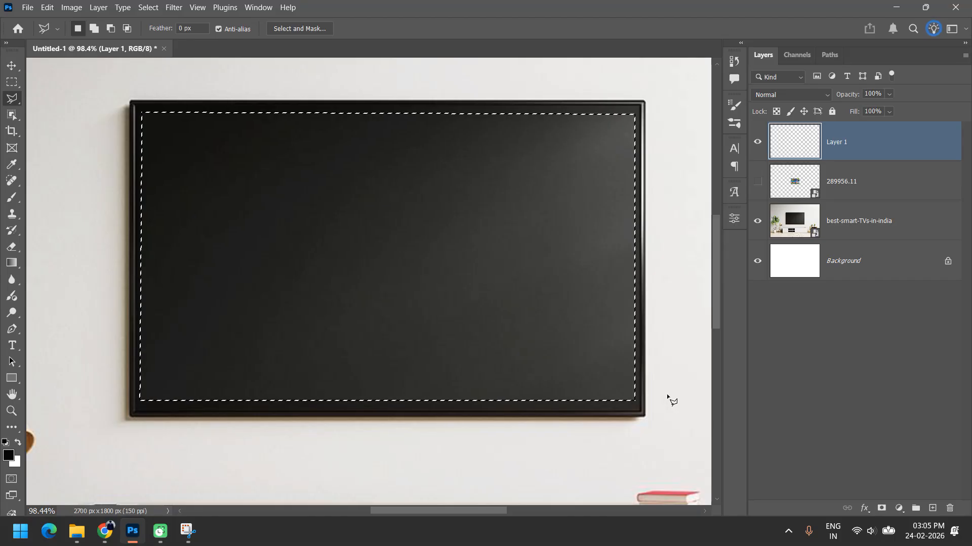
left_click(8, 455)
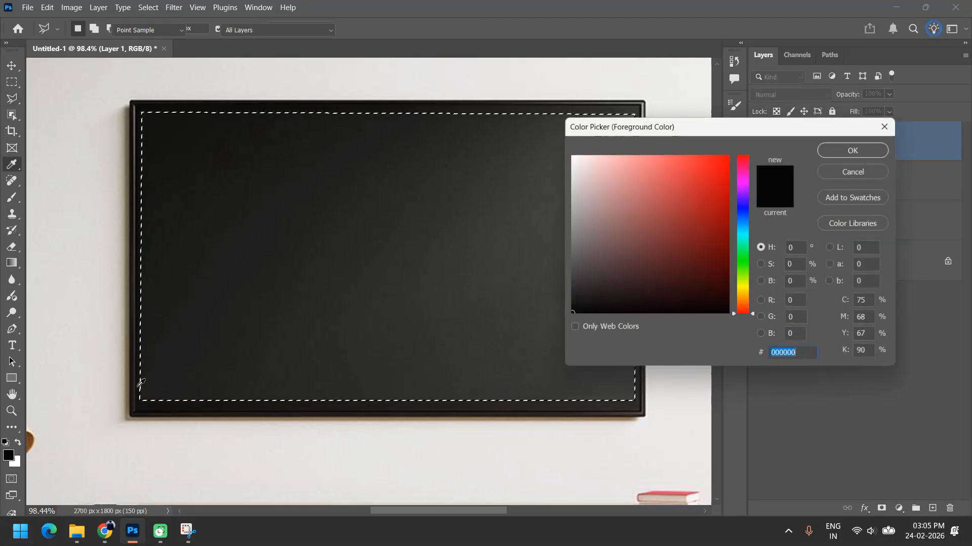
left_click_drag(664, 163, 689, 154)
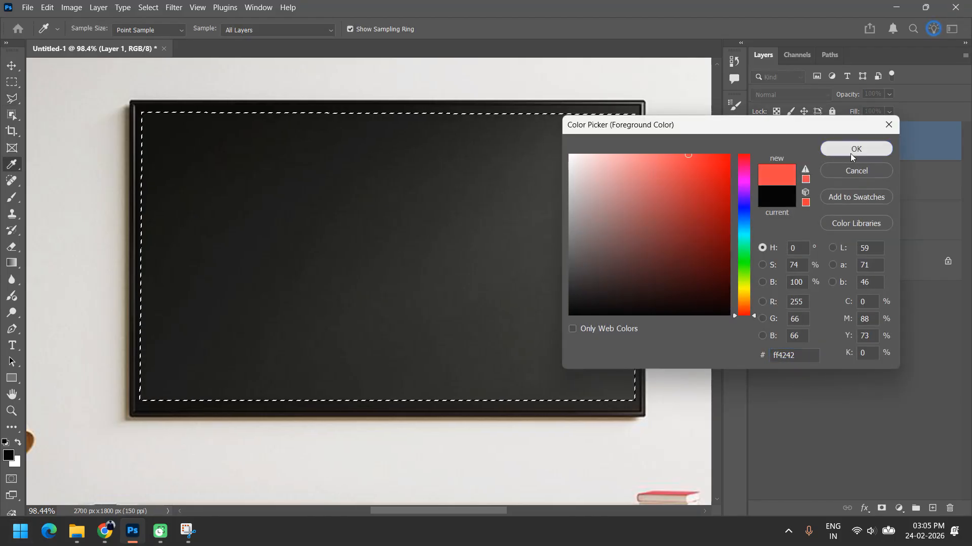
left_click(851, 153)
key("alt+BackSpace")
key("ctrl+d")
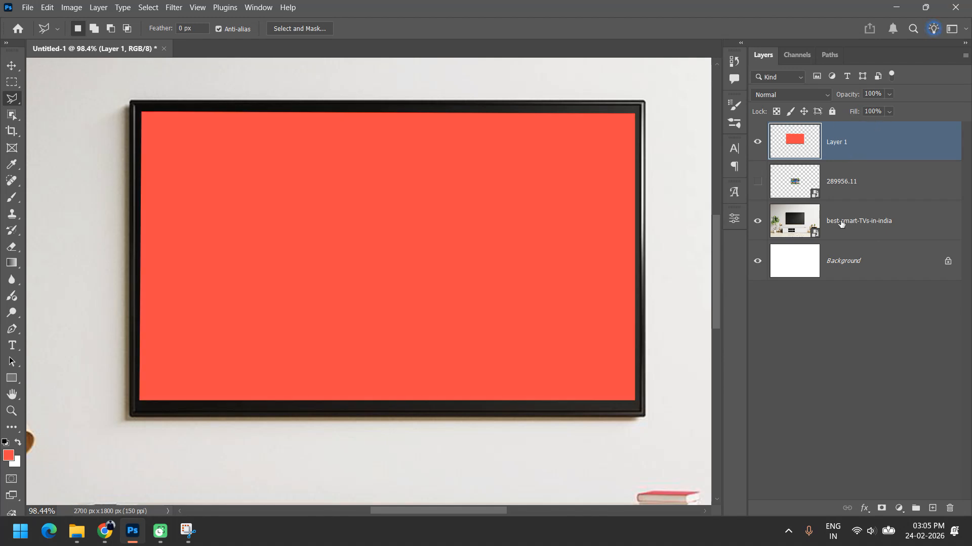
Step: Show the 289956.11 picture, move it above the red layer, and scale it up to span the TV width
left_click_drag(765, 180, 859, 132)
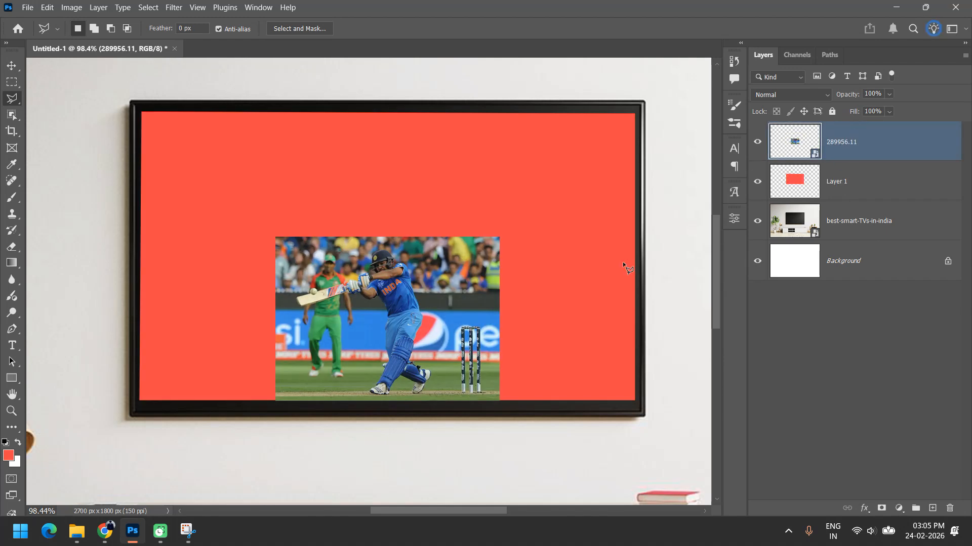
key("ctrl+t")
left_click_drag(416, 358, 558, 365)
left_click_drag(415, 244, 62, 136)
key("Return")
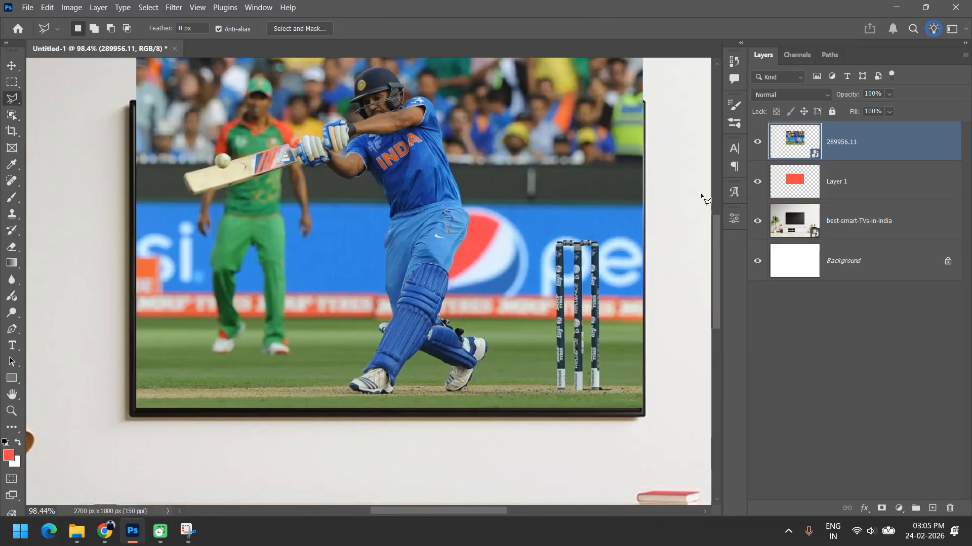
Step: Clip the 289956.11 picture to the red TV-screen layer with a clipping mask
left_click_drag(796, 175, 780, 197)
key("ctrl+alt+g")
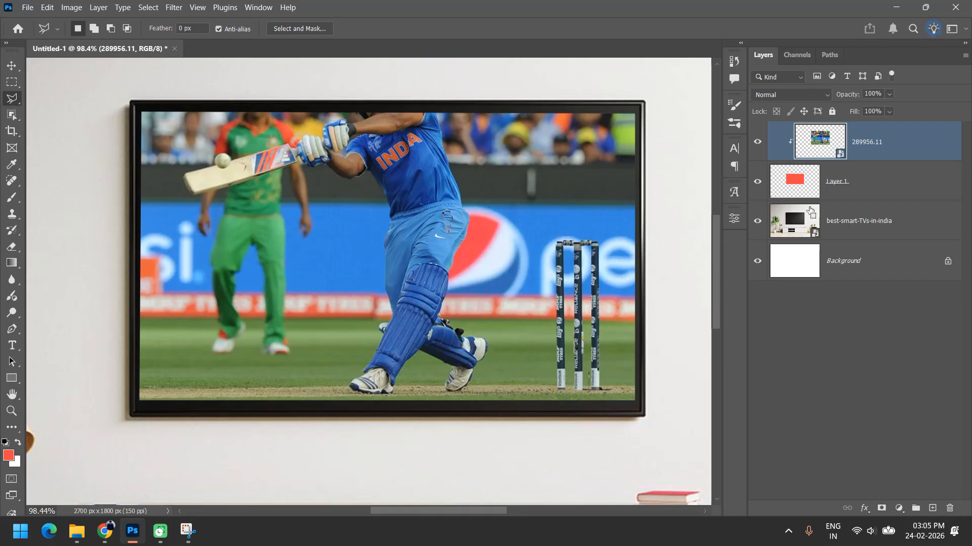
key("ctrl+alt+g")
right_click(924, 148)
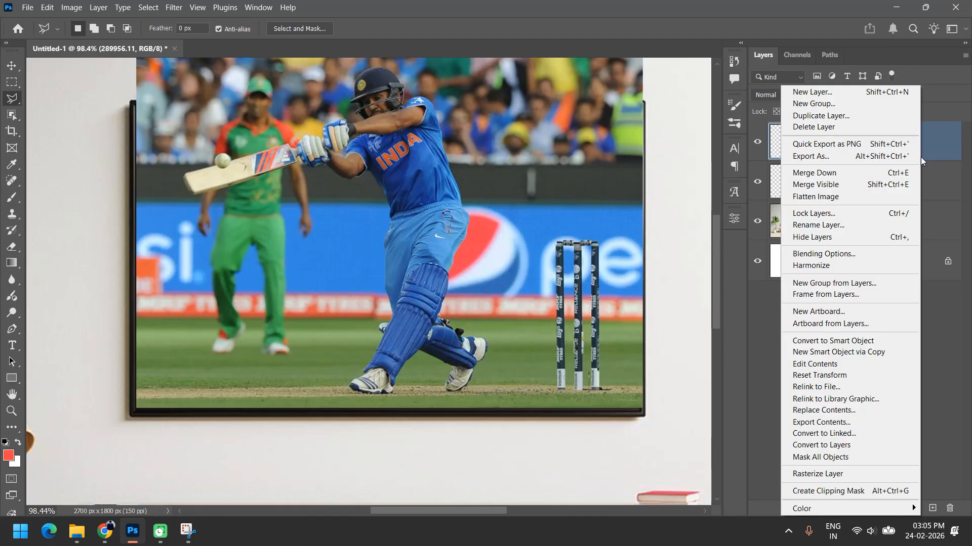
left_click(851, 493)
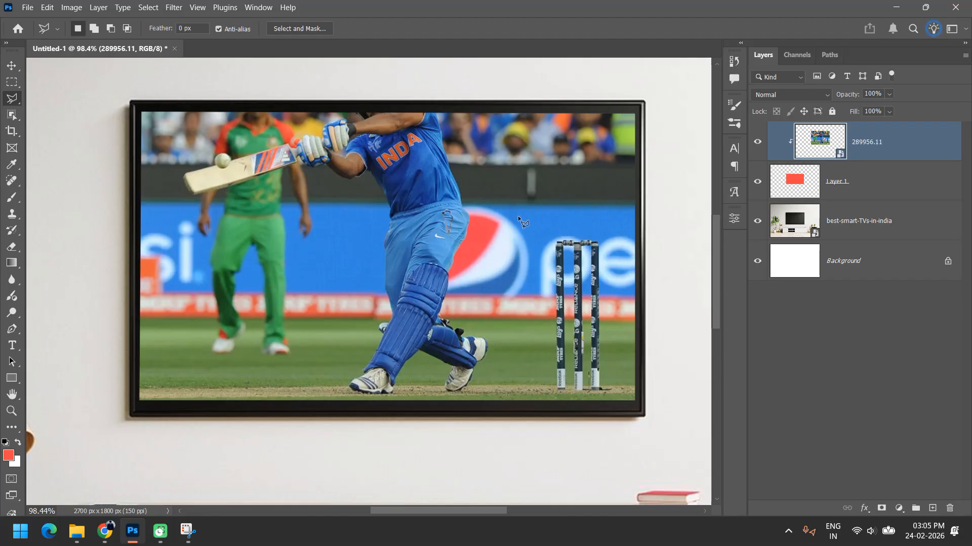
Step: Nudge the clipped cricket picture right and back left within the TV screen to test the clipping mask
key("v")
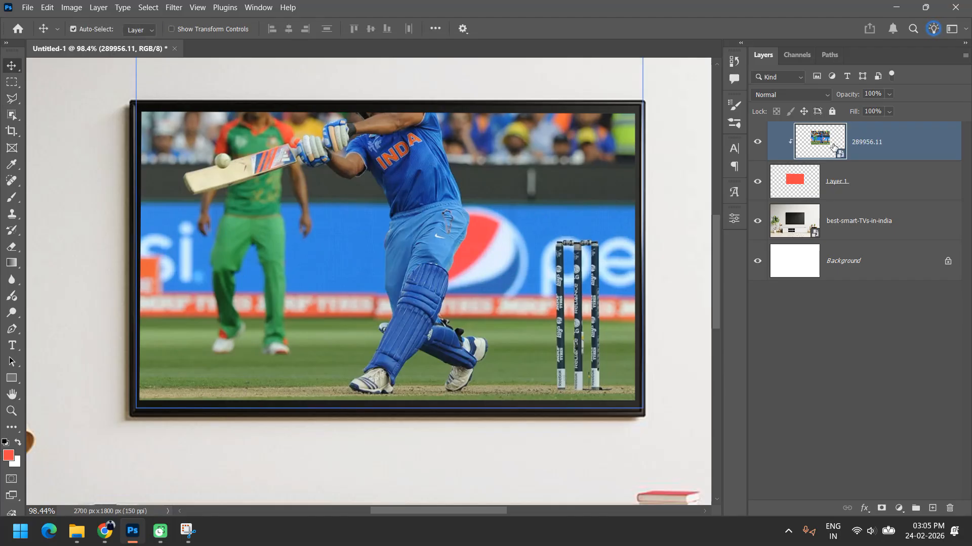
key("shift+Right")
key("shift+Right")
key("shift+Right")
key("shift+Right")
key("shift+Left")
key("shift+Left")
key("shift+Left")
key("shift+Left")
Step: Duplicate the clipped cricket picture layer and keep only the copy selected
key("ctrl")
key("ctrl+j")
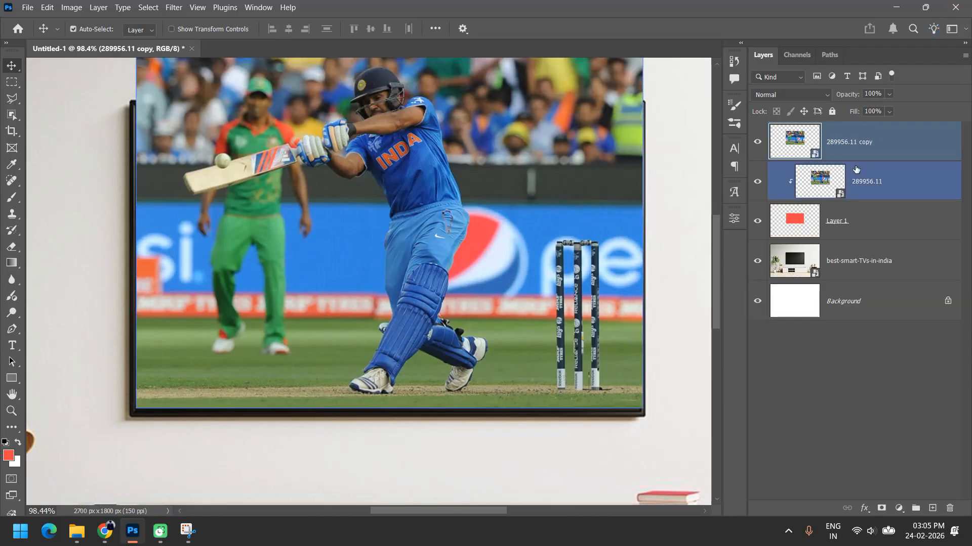
left_click(860, 261, "ctrl")
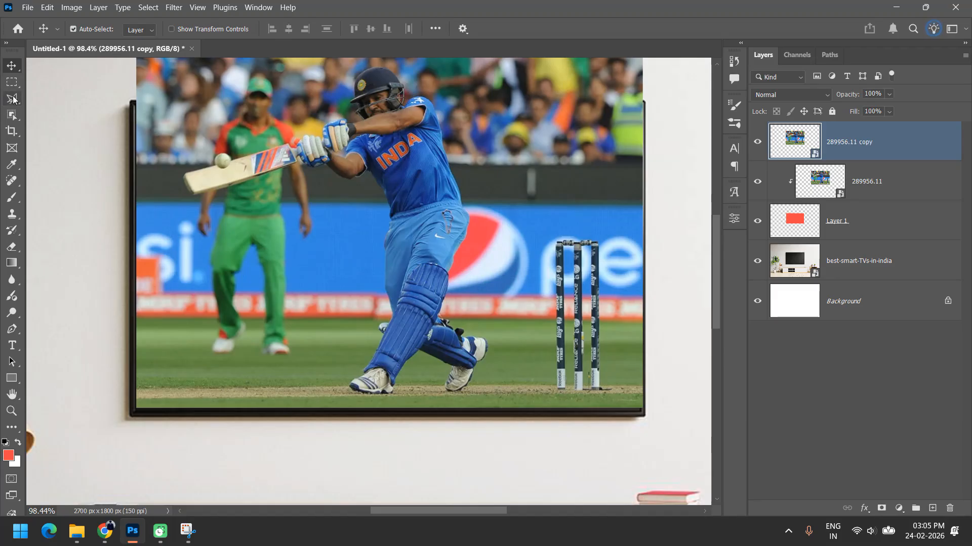
Step: Select the batsman with his bat and the ball on the duplicate layer using the Object Selection tool and Select Subject
left_click(12, 116)
left_click(44, 118)
right_click(14, 117)
left_click(52, 116)
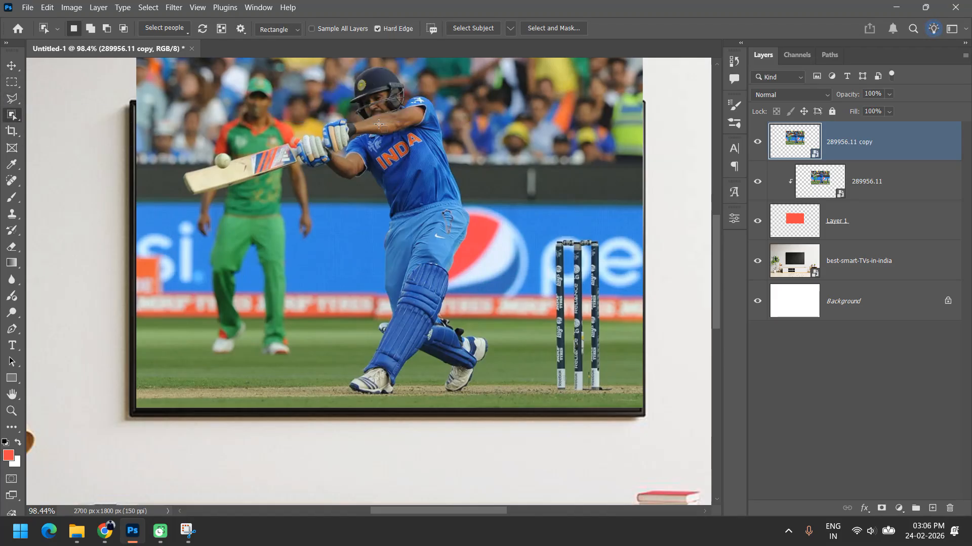
left_click(417, 201)
left_click(474, 28)
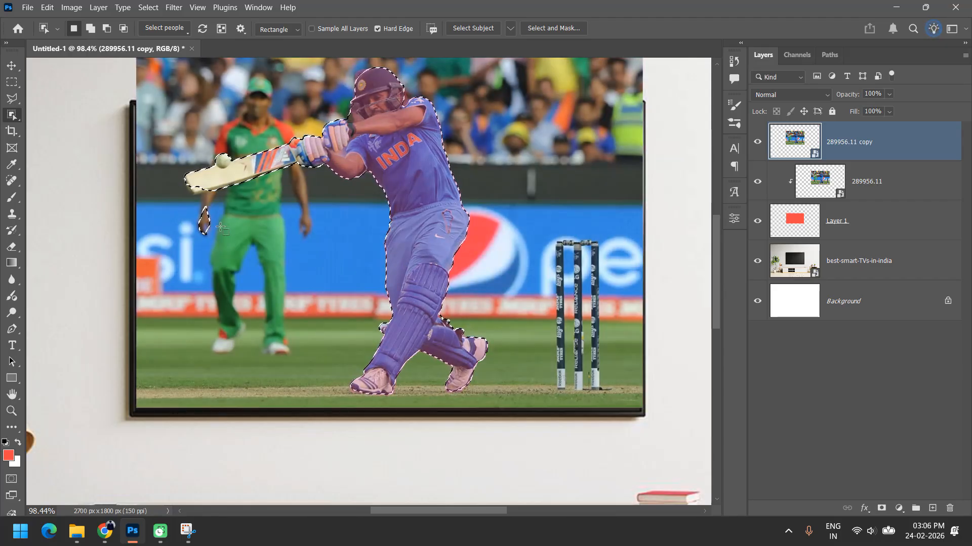
Step: Subtract the green-kit player's stray hand below the bat from the batsman selection with the Polygonal Lasso
key("l")
left_click(214, 200)
left_click(183, 214)
left_click(187, 244)
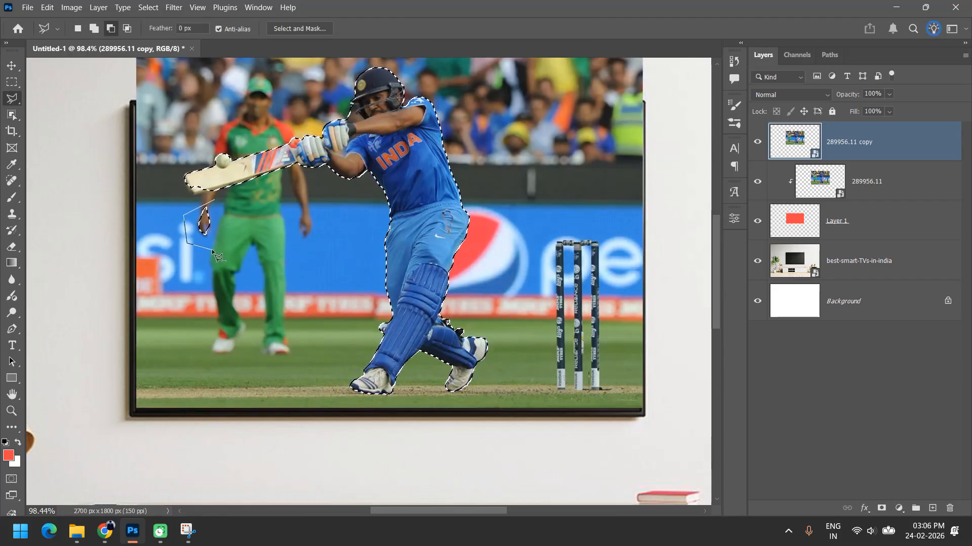
left_click(215, 201)
key("ctrl+j")
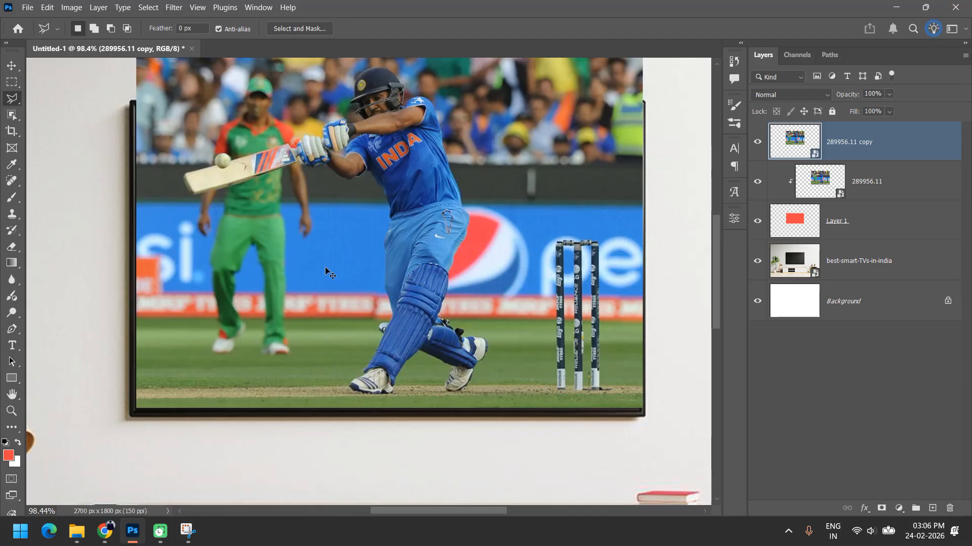
left_click(14, 118)
key("ctrl+z")
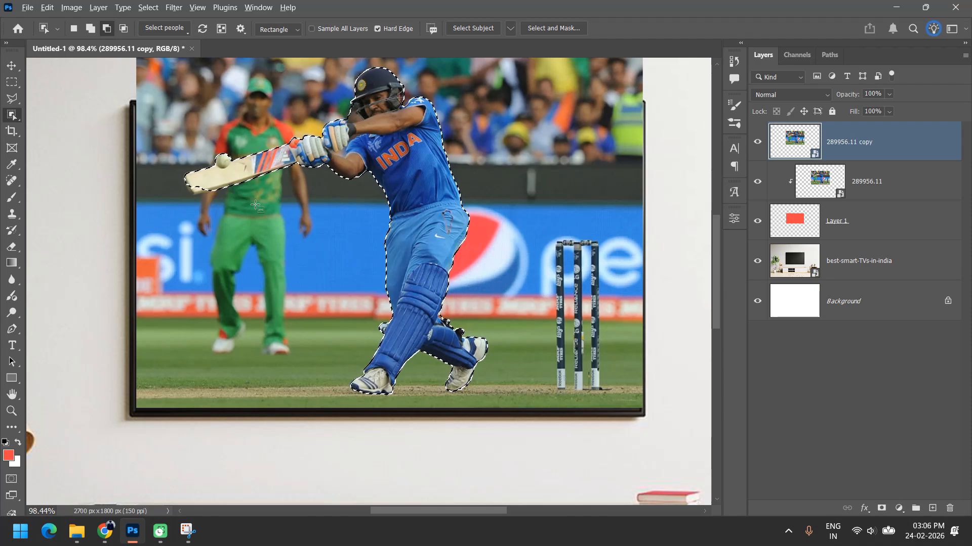
Step: Add the missing lower end of the bat to the selection with the Polygonal Lasso
scroll(191, 181, "up", 5)
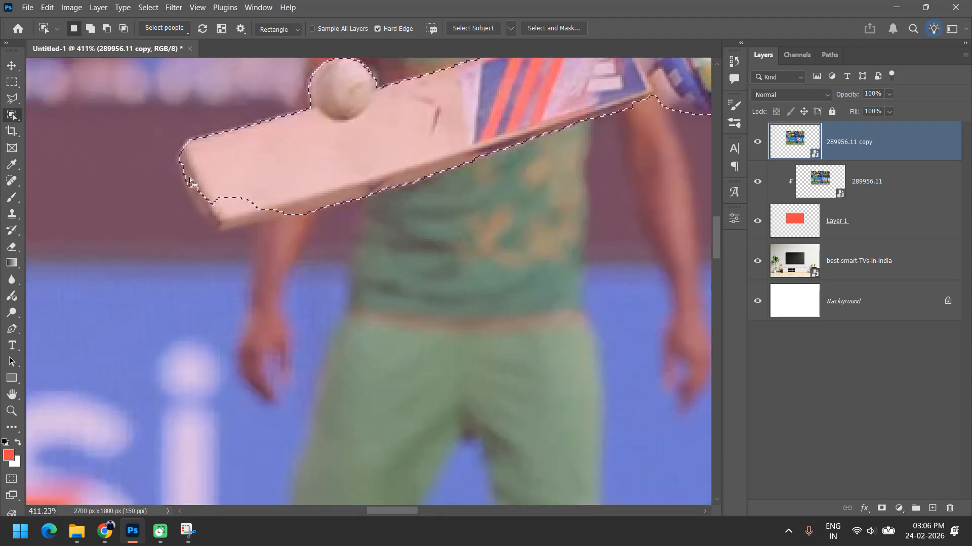
key("l")
left_click(183, 178)
left_click(216, 235)
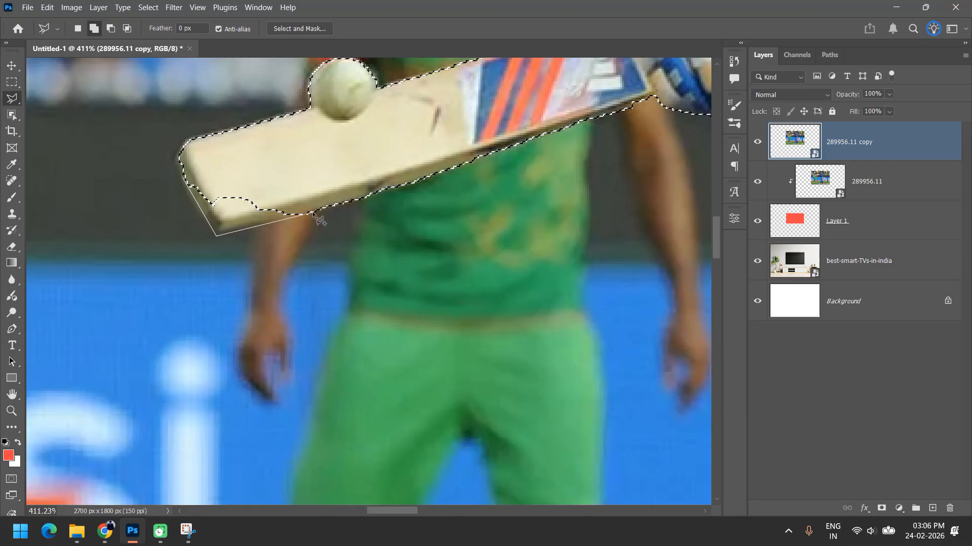
left_click(320, 146)
Step: Add a layer mask to the duplicate picture so only the selected batsman, bat and ball show over the TV
key("ctrl+minus")
scroll(332, 164, "down", 8)
scroll(431, 224, "down", 1)
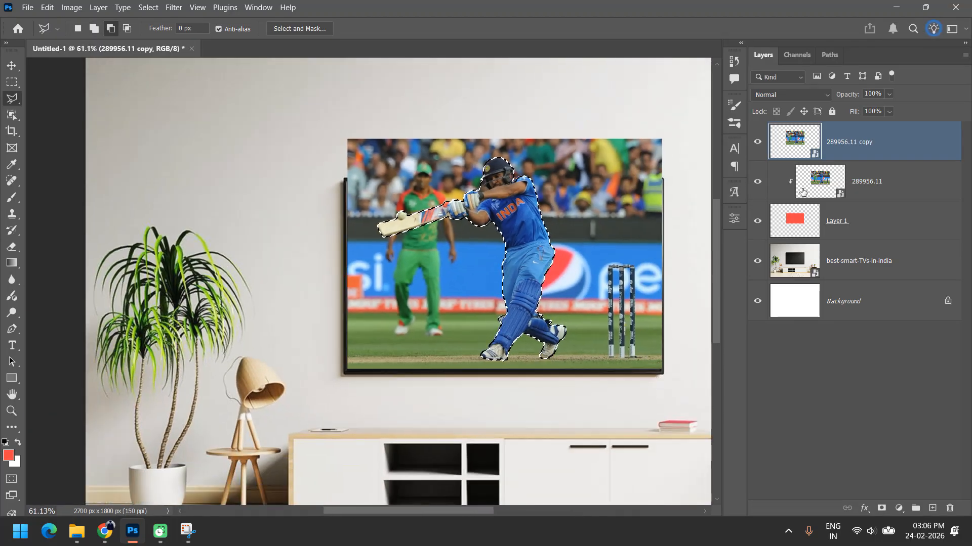
left_click(885, 513)
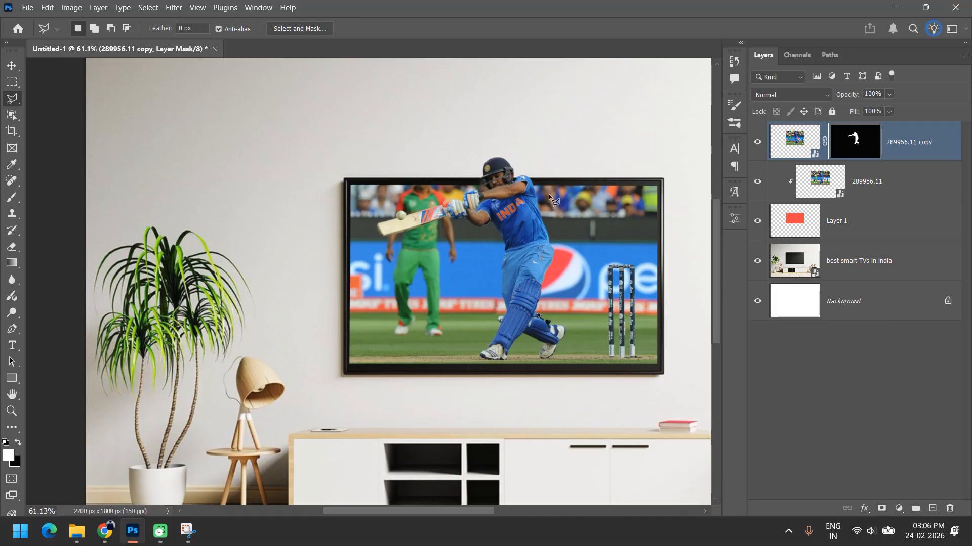
scroll(410, 214, "up", 8)
scroll(430, 237, "down", 6)
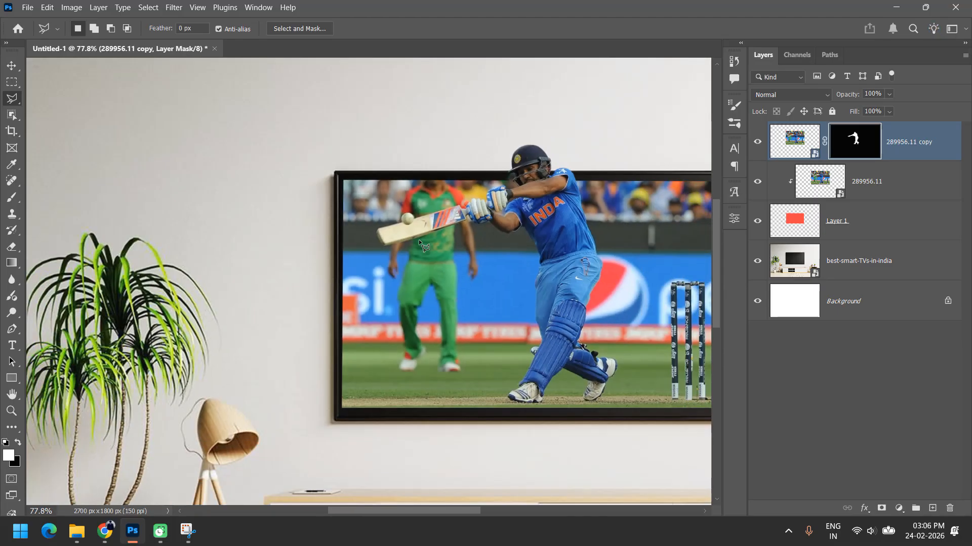
Step: Select the masked batsman copy together with the clipped picture layer, and reduce the selection to the copy
key("v")
scroll(397, 273, "down", 3)
scroll(392, 278, "down", 3)
left_click(499, 209)
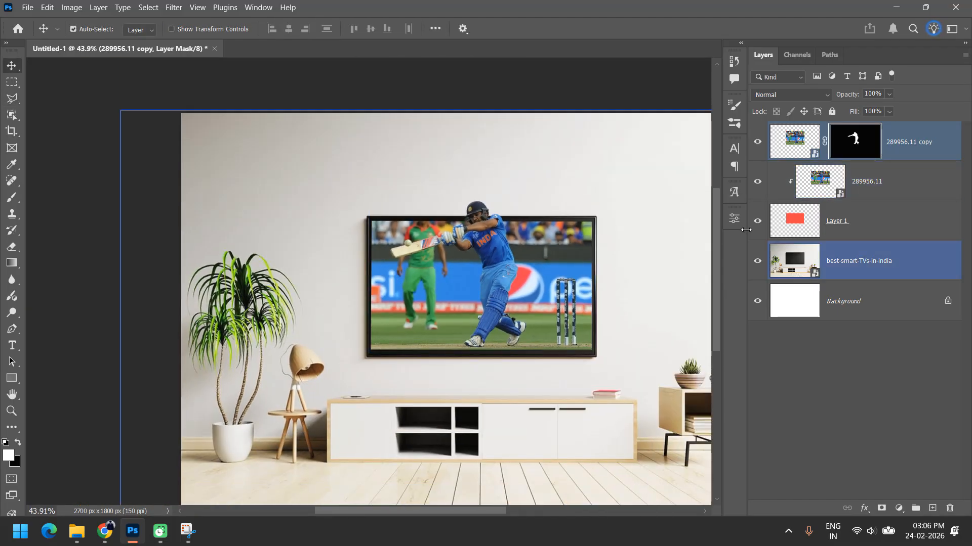
left_click(898, 183)
left_click(907, 223, "shift")
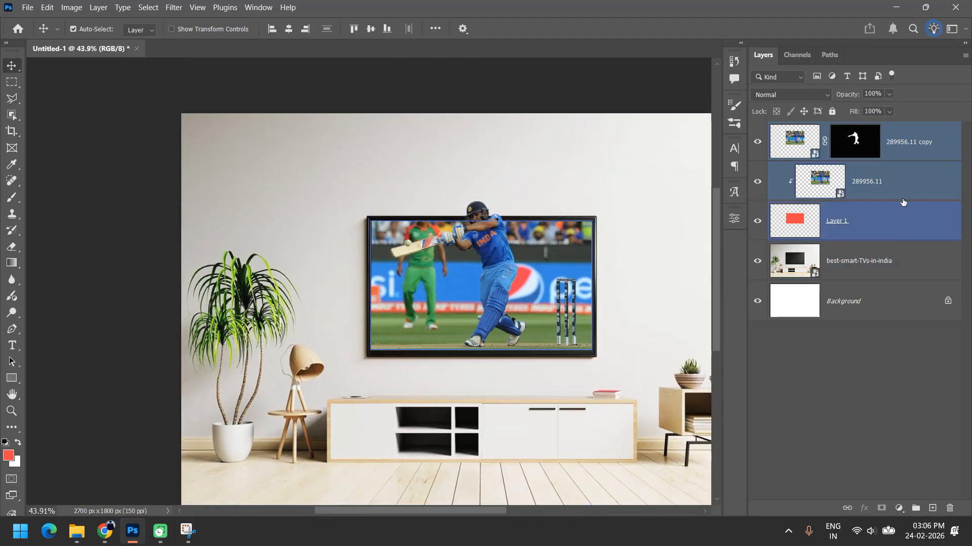
left_click(902, 198)
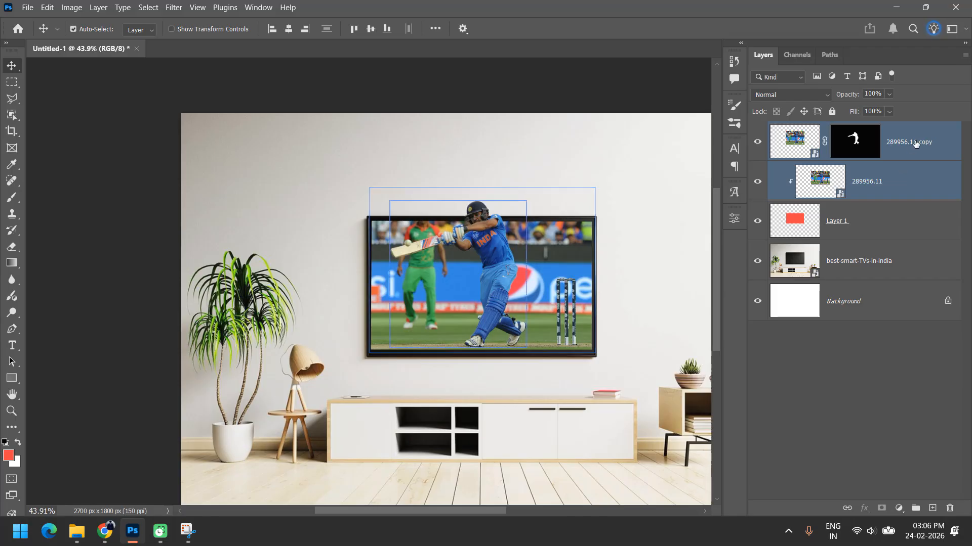
left_click(903, 161)
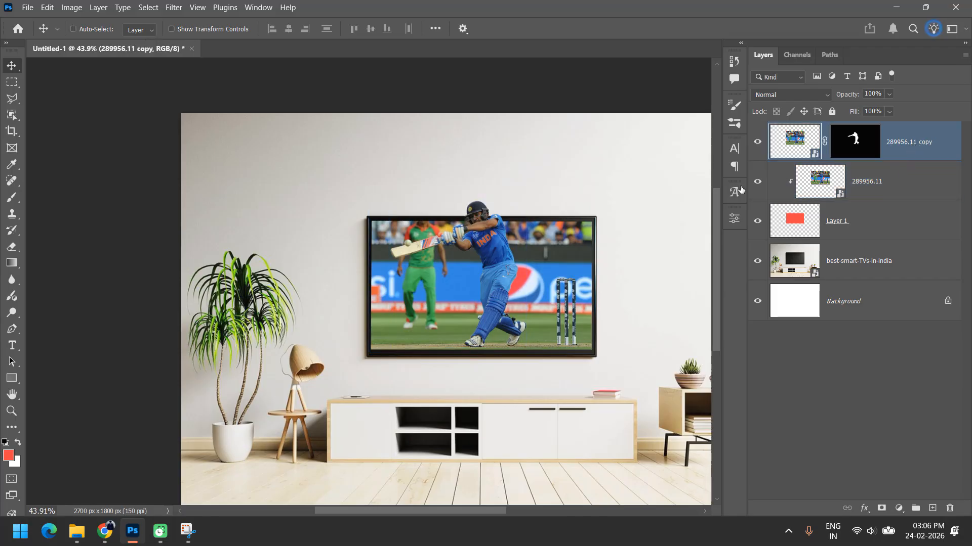
Step: Try enlarging the masked batsman copy to about 130% and moving it slightly up over the TV
key("ctrl+t")
left_click_drag(595, 188, 619, 147)
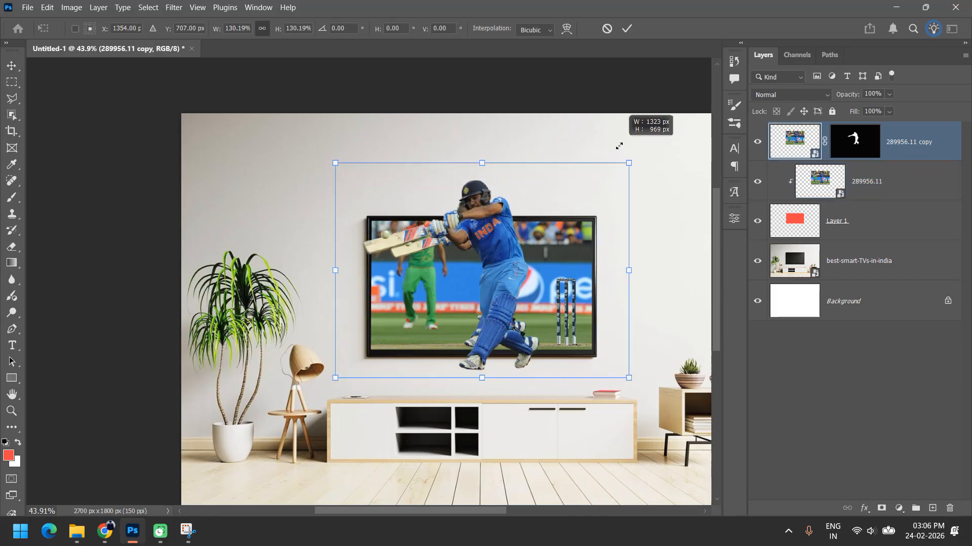
left_click_drag(509, 333, 505, 315)
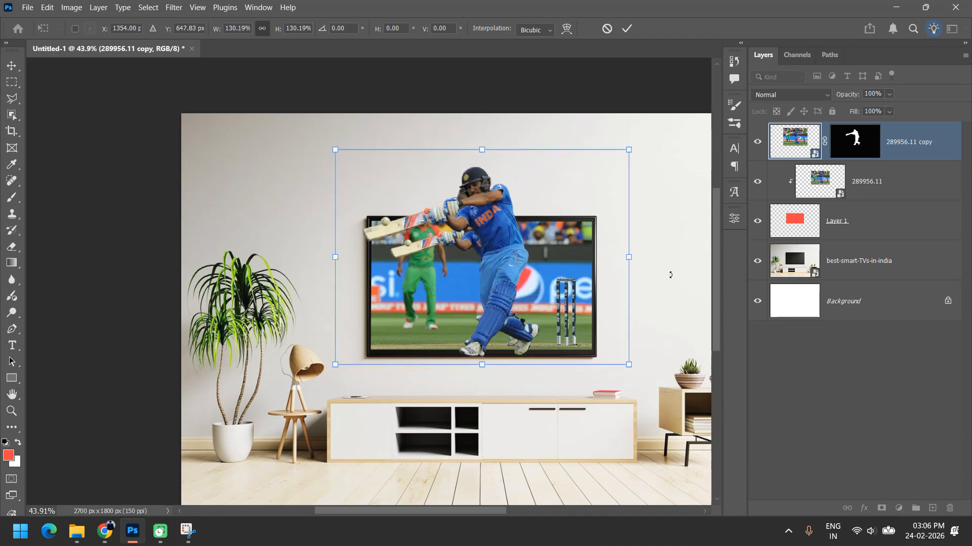
key("Return")
Step: Hide the masked batsman copy and load its layer mask as a selection
scroll(487, 251, "up", 1)
scroll(488, 250, "up", 1)
left_click(757, 141)
scroll(488, 260, "up", 2)
left_click(656, 220)
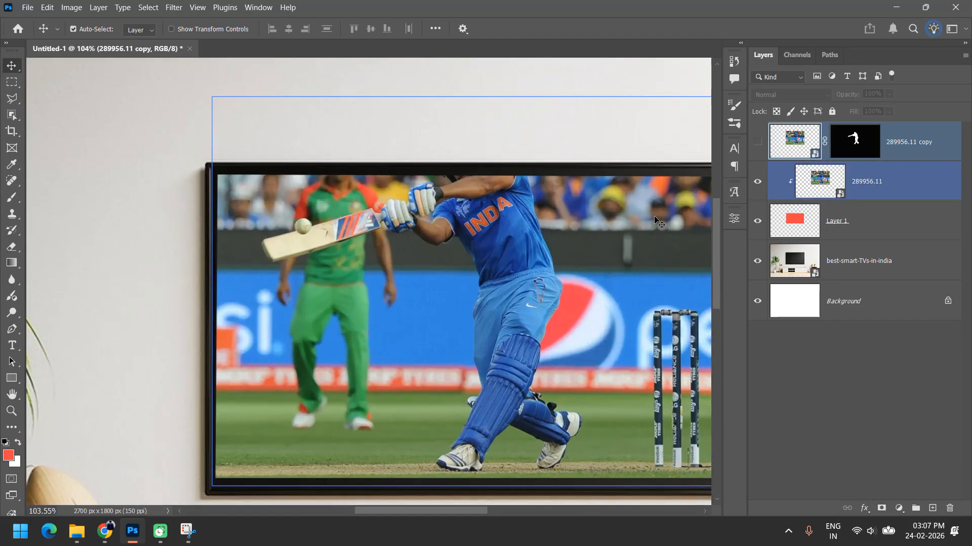
left_click(852, 144)
left_click(853, 144, "ctrl")
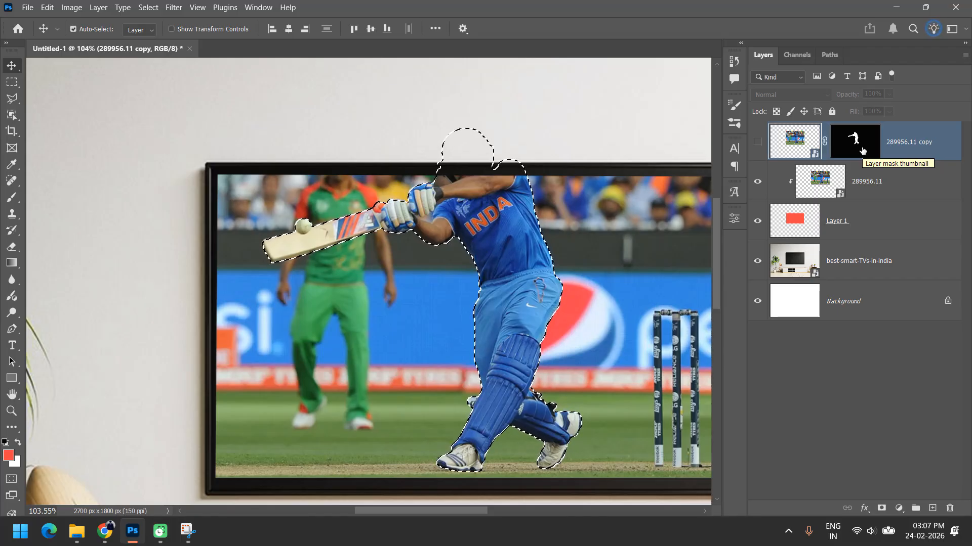
left_click(566, 147, "shift")
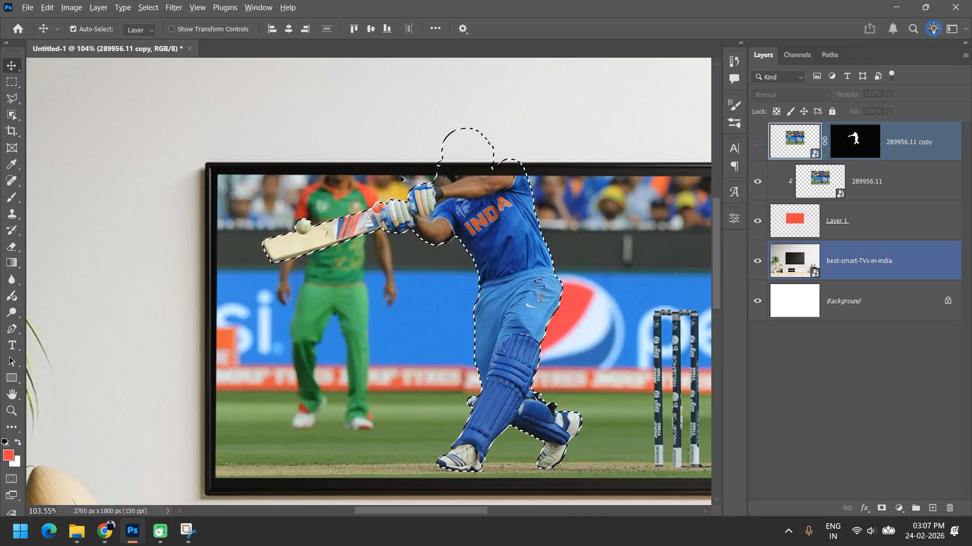
Step: Expand the batsman selection by 10 pixels
scroll(409, 188, "down", 3)
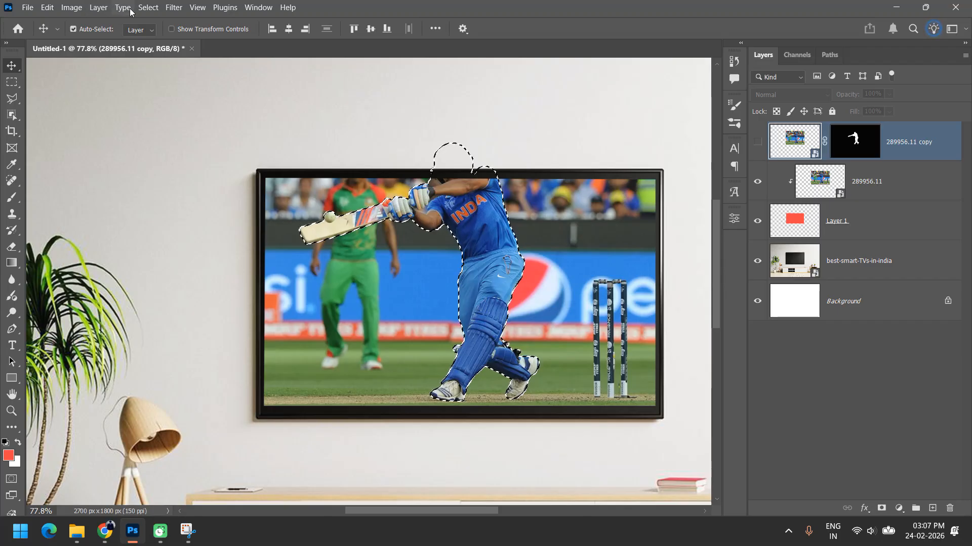
left_click(148, 7)
mouse_move(198, 188)
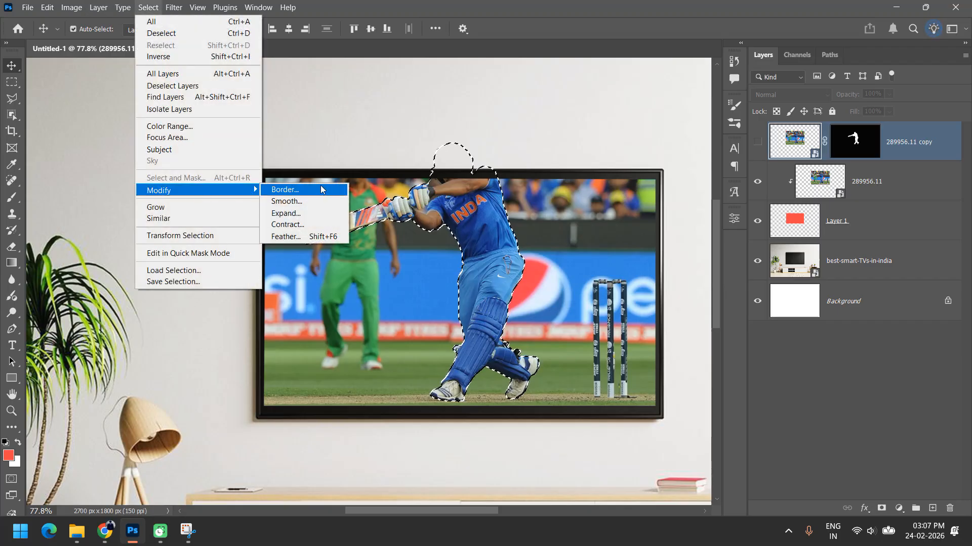
left_click(312, 215)
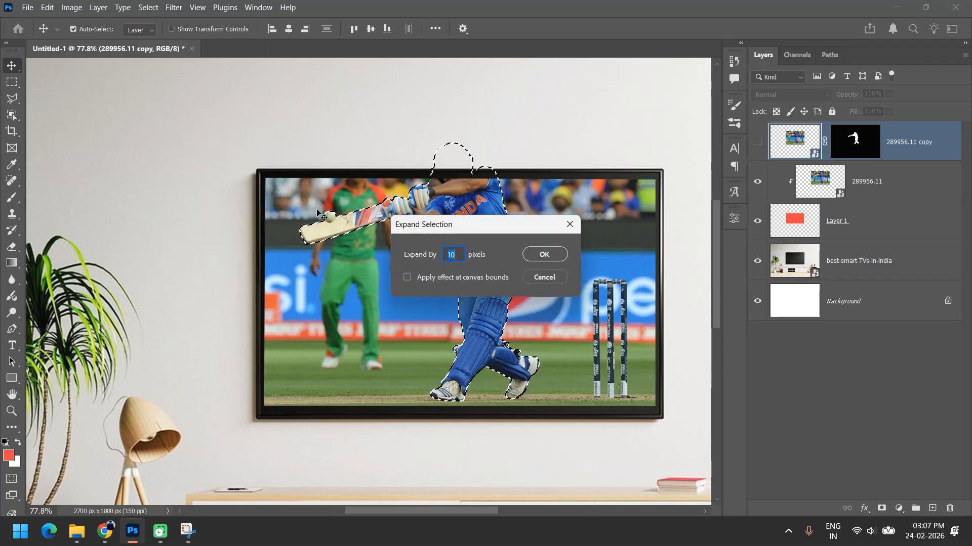
key("Return")
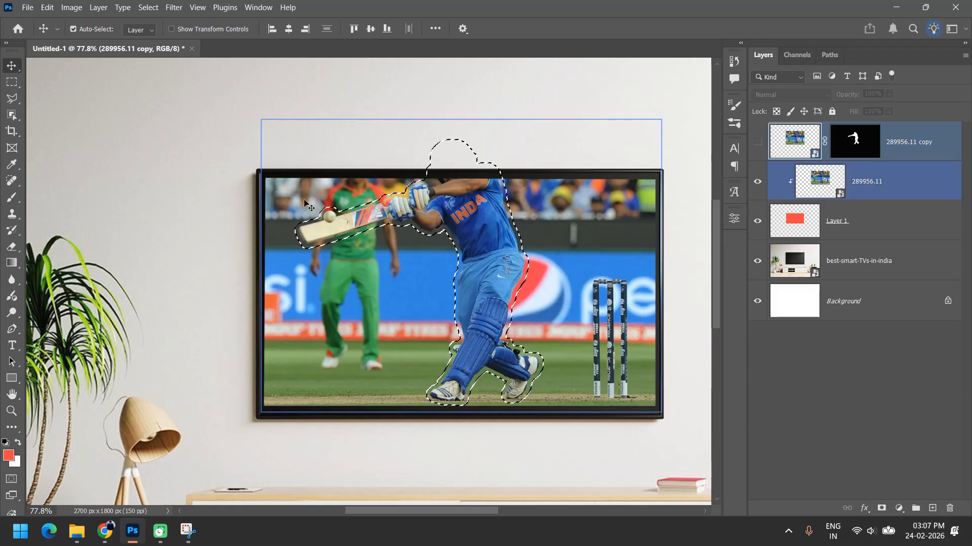
Step: Rasterize the clipped cricket picture layer 289956.11
left_click(900, 185)
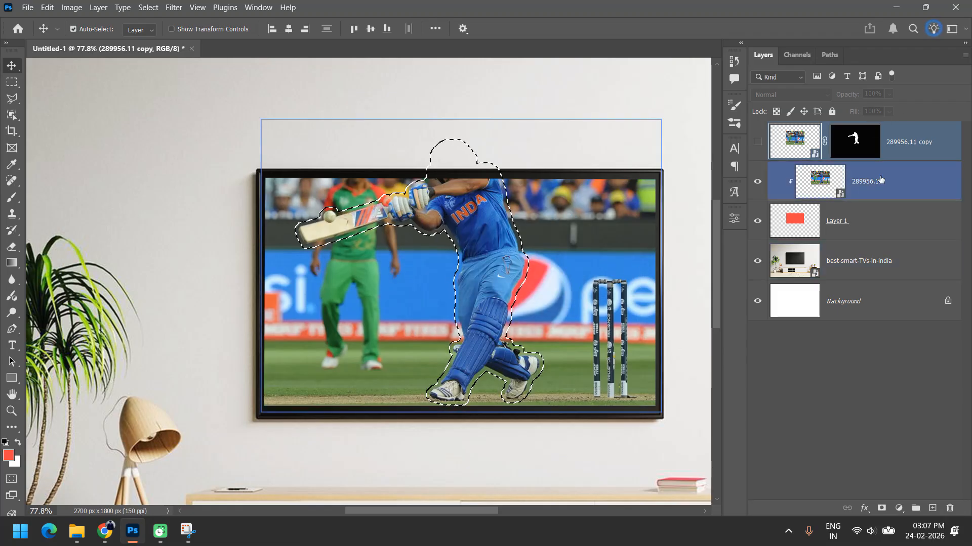
right_click(900, 187)
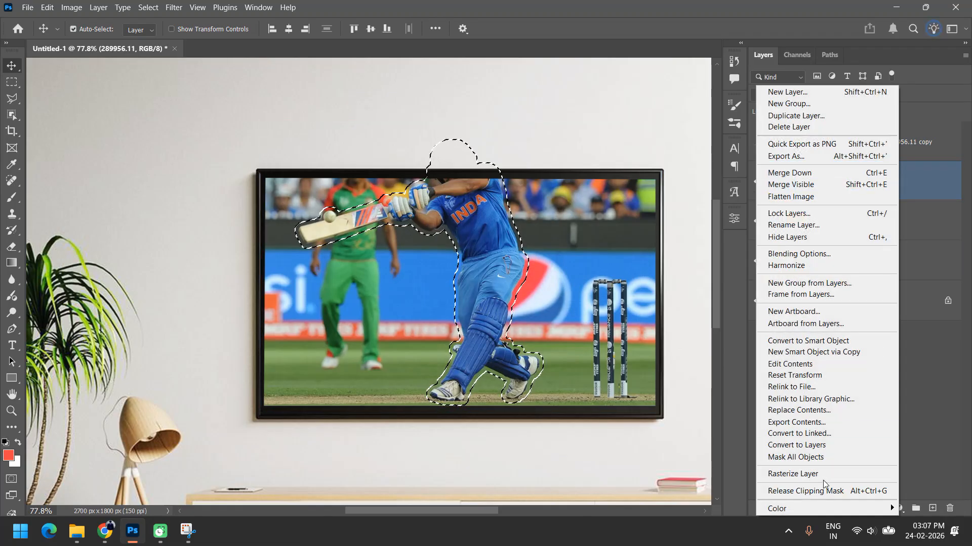
left_click(805, 471)
left_click(600, 259)
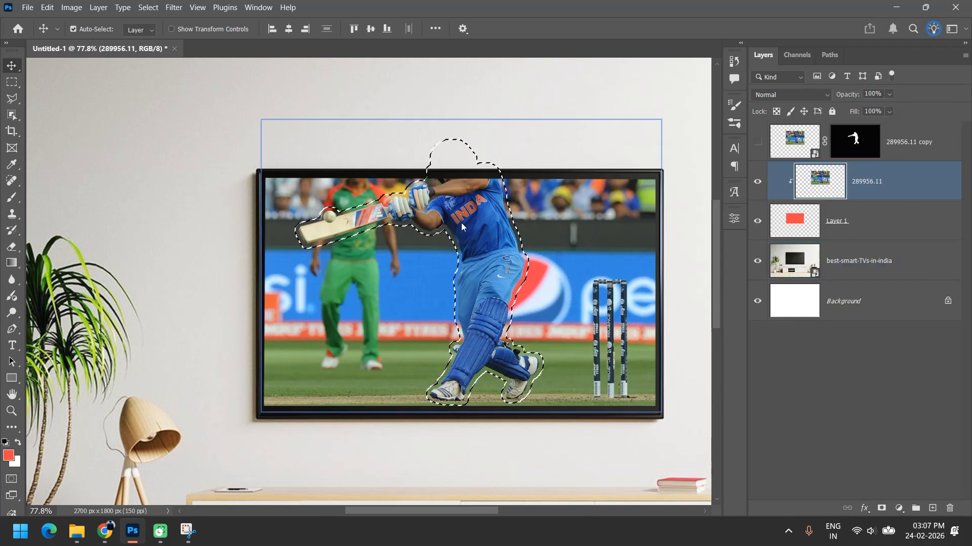
Step: Try Content-Aware Fill on the batsman selection with color adaptation and rotation adaptation both set to High
key("m")
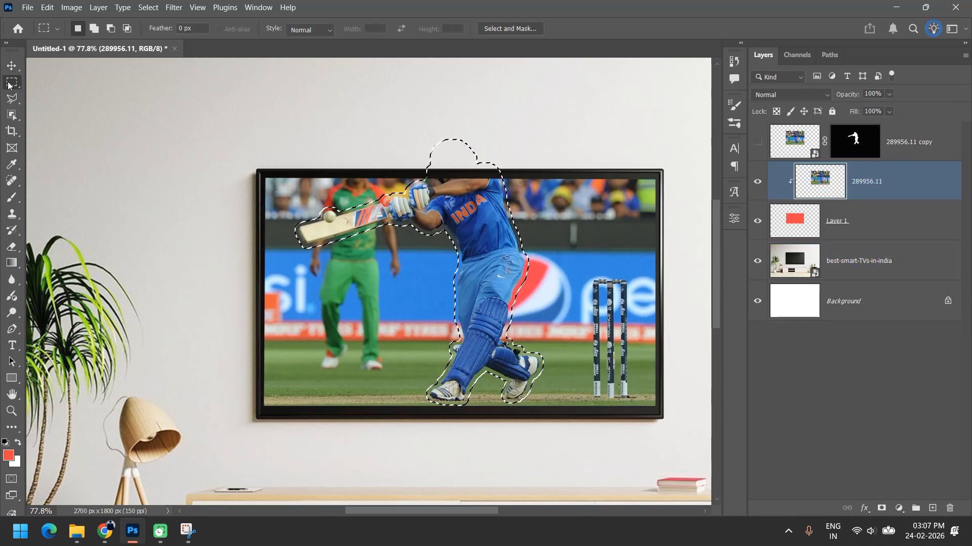
right_click(463, 238)
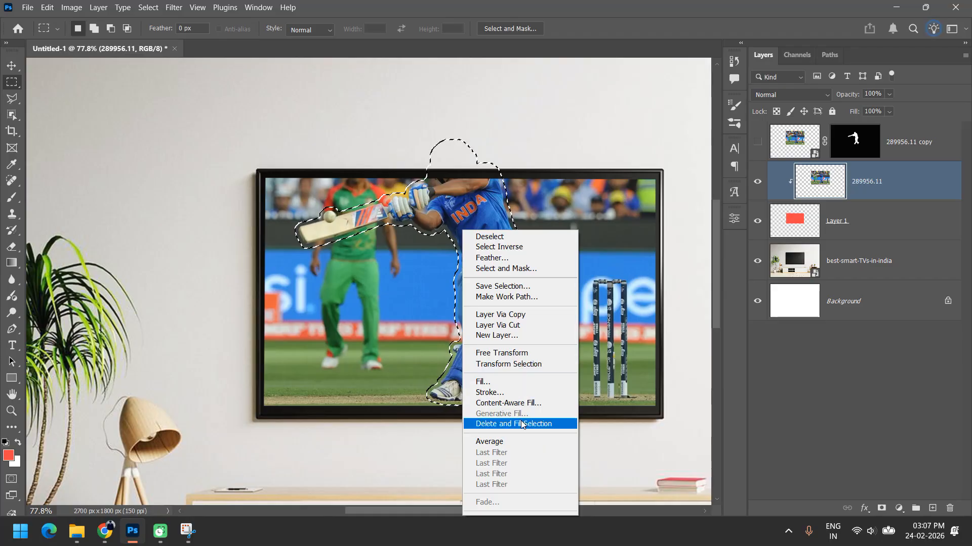
left_click(508, 403)
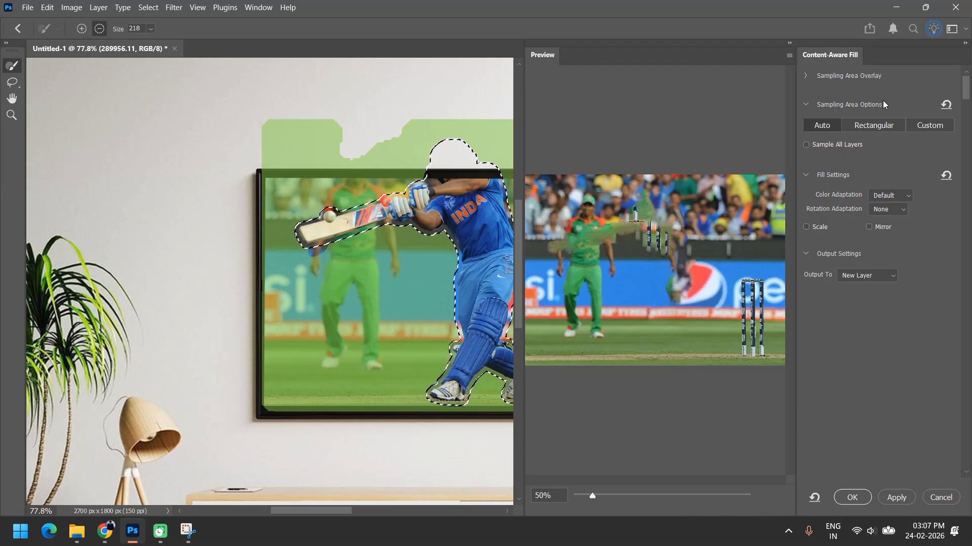
left_click(884, 196)
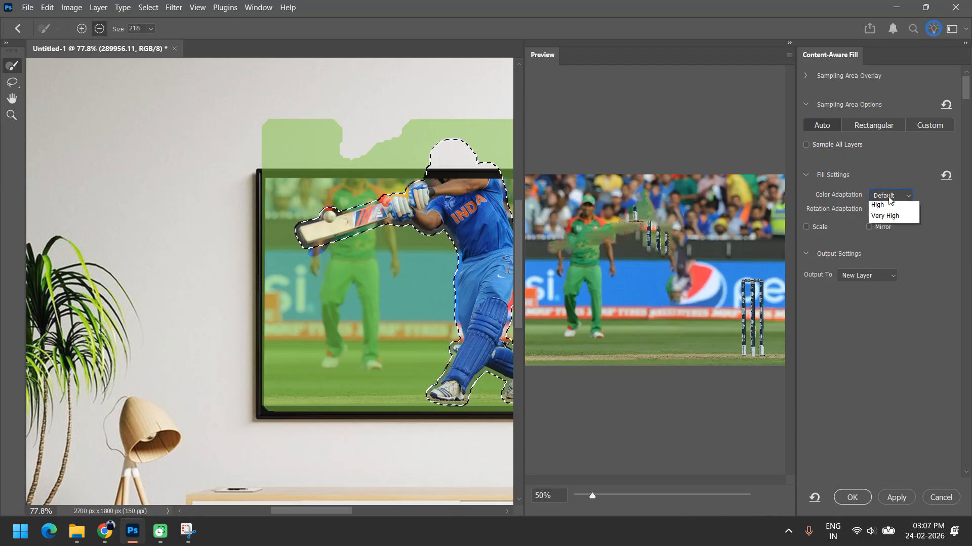
left_click(890, 236)
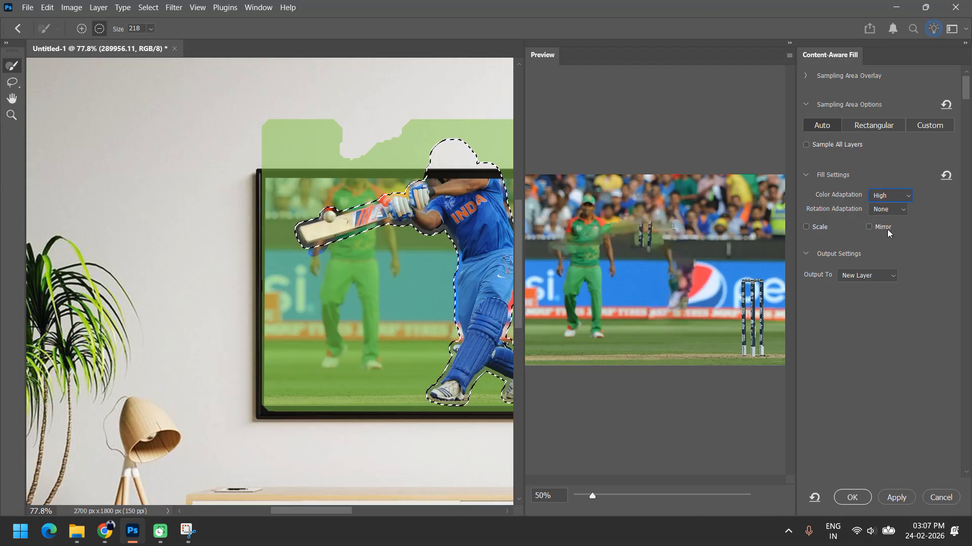
left_click(886, 209)
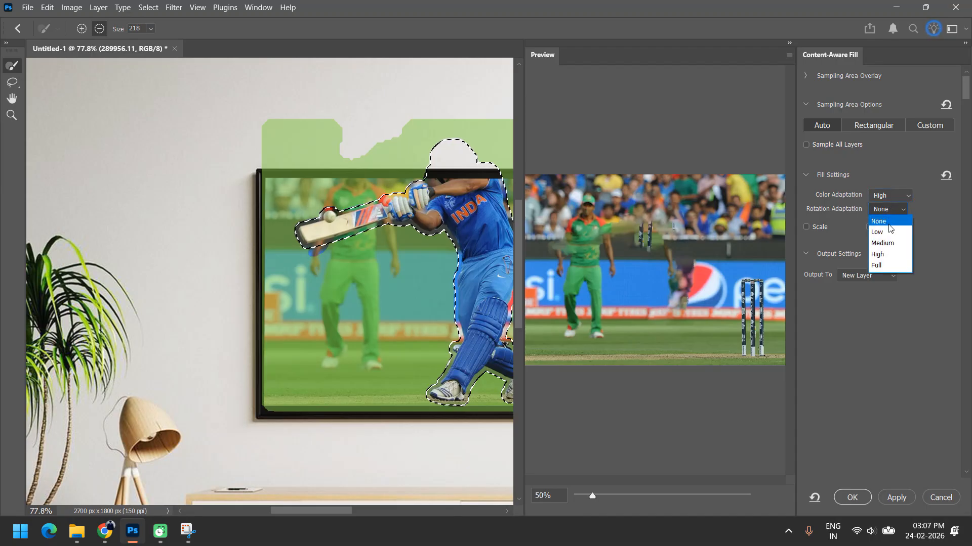
left_click(878, 254)
left_click(486, 216)
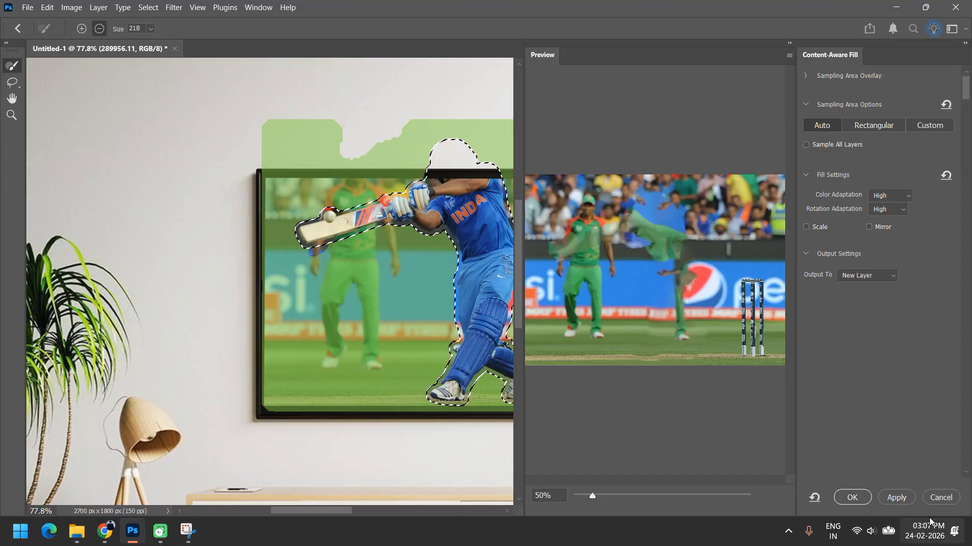
left_click(941, 498)
right_click(471, 217)
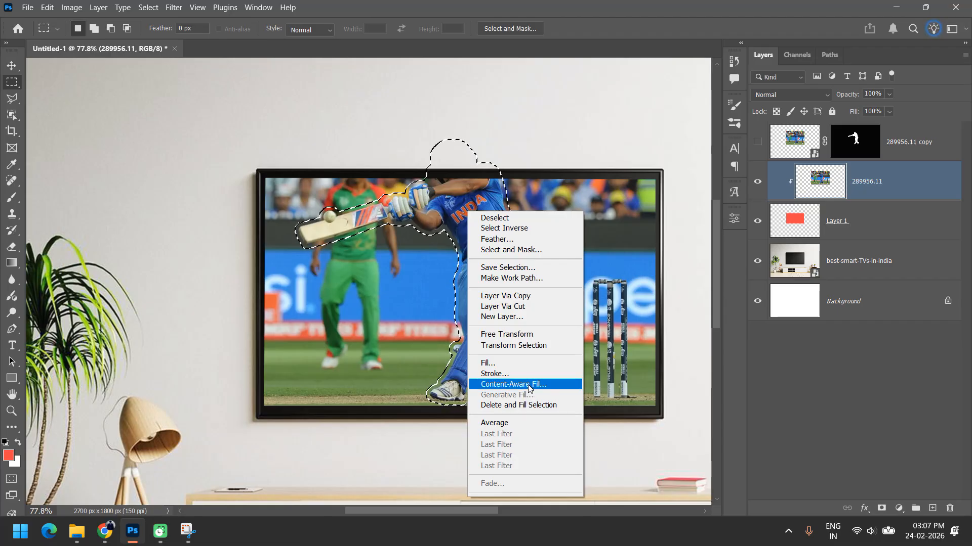
key("Escape")
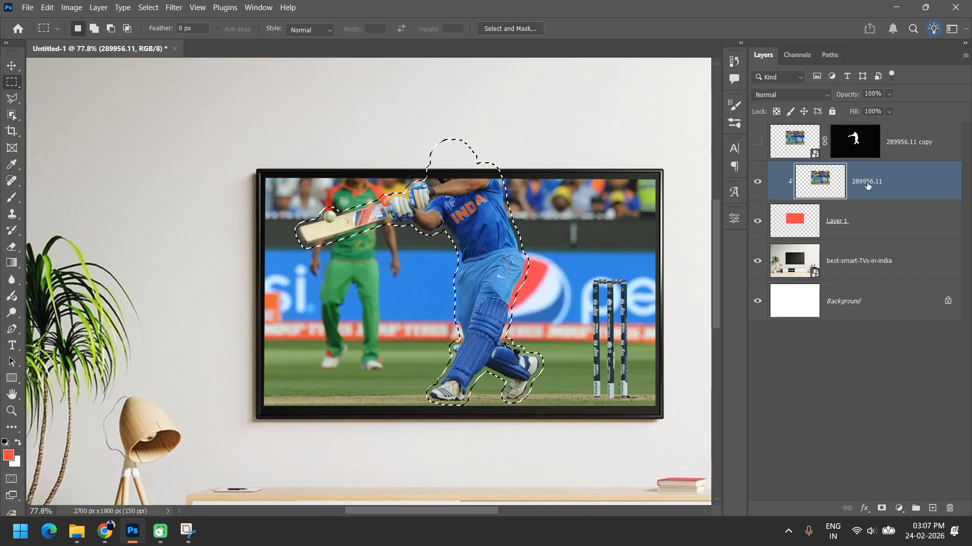
Step: Release the picture's clipping mask and replace the selected batsman using Generative Fill with the prompt "remove this person", choosing the second variation
key("ctrl+alt+g")
right_click(494, 220)
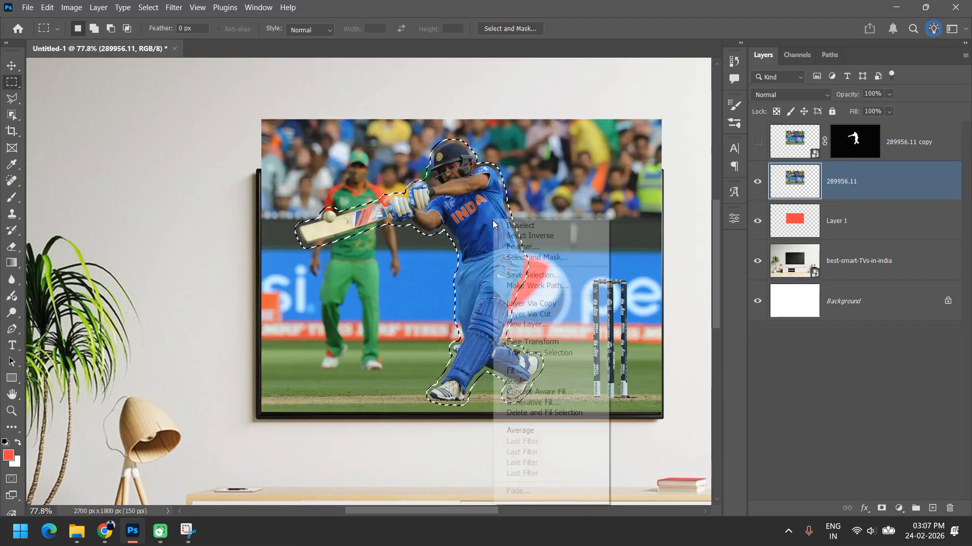
left_click(562, 404)
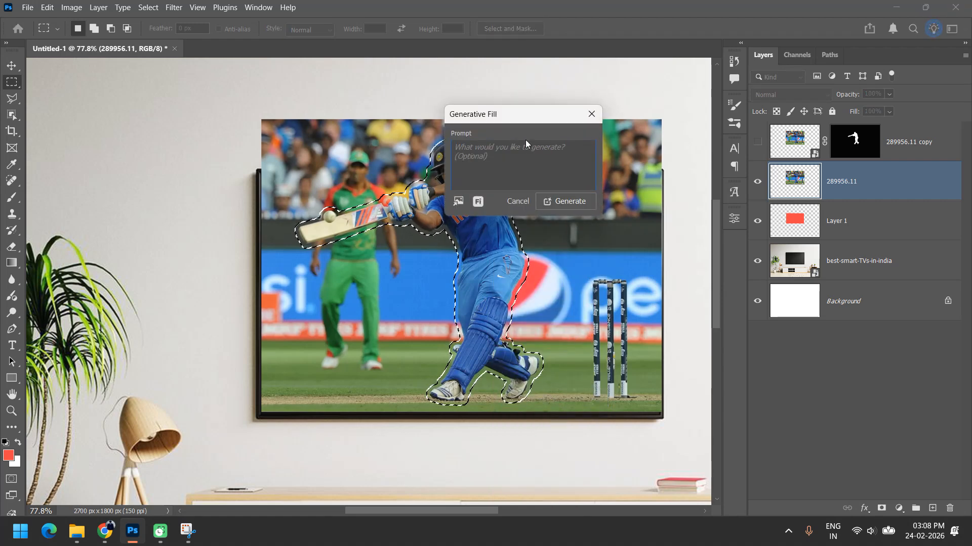
type("remove this person")
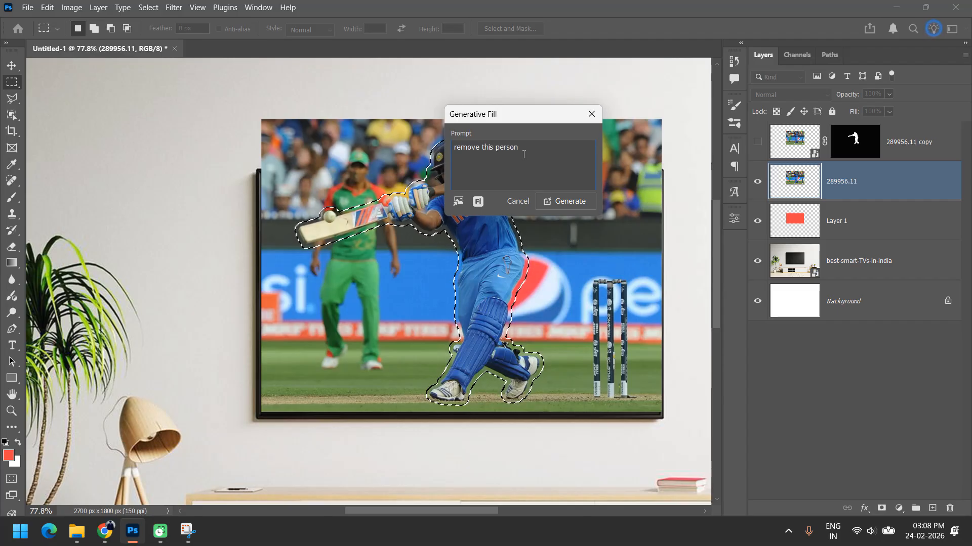
left_click(558, 203)
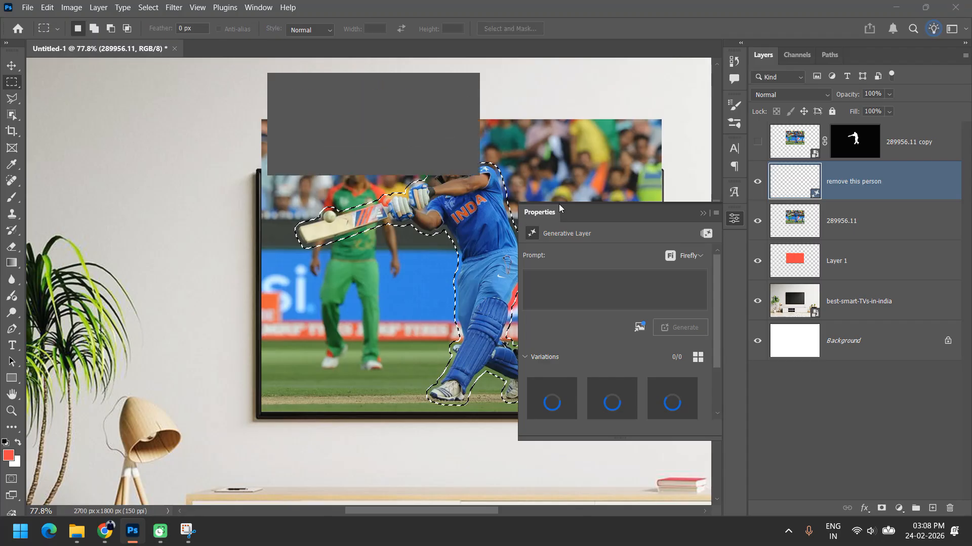
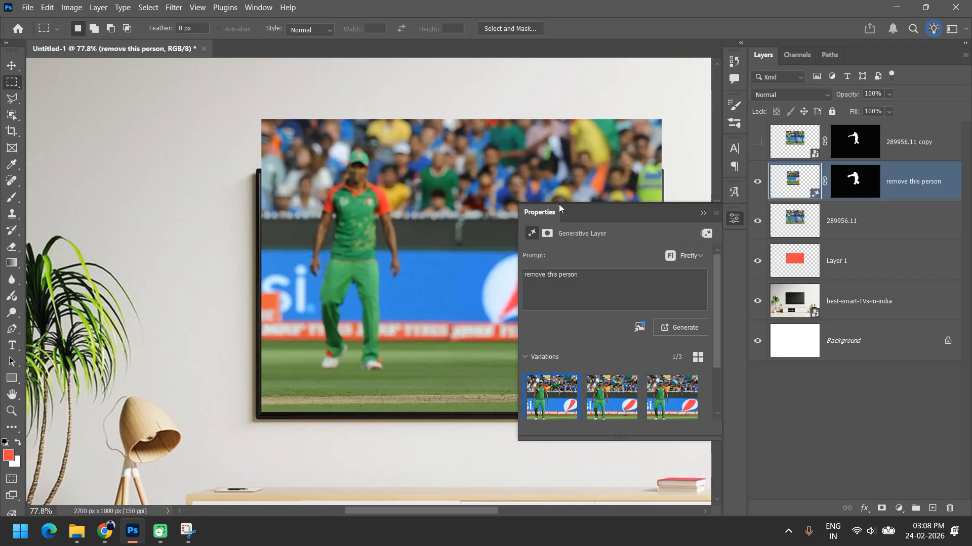
left_click(641, 400)
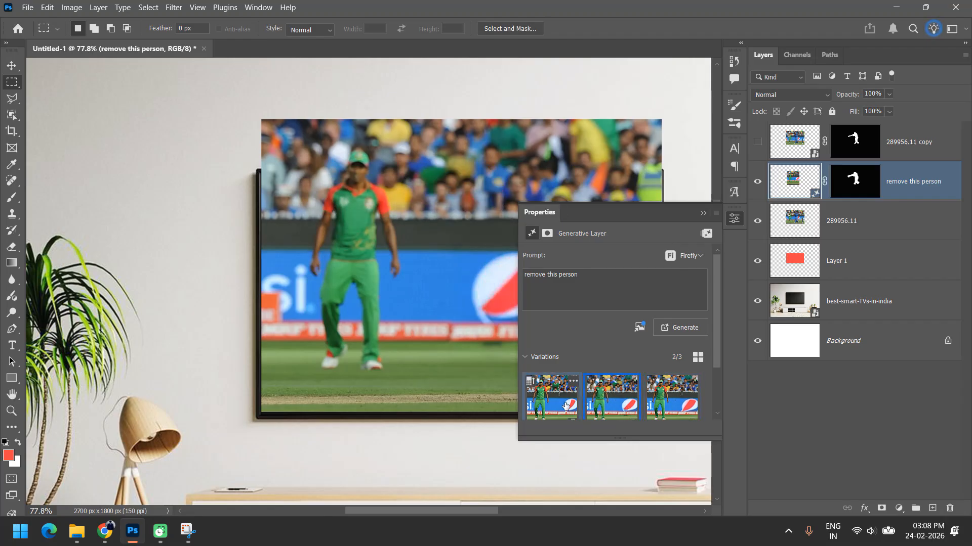
left_click(703, 213)
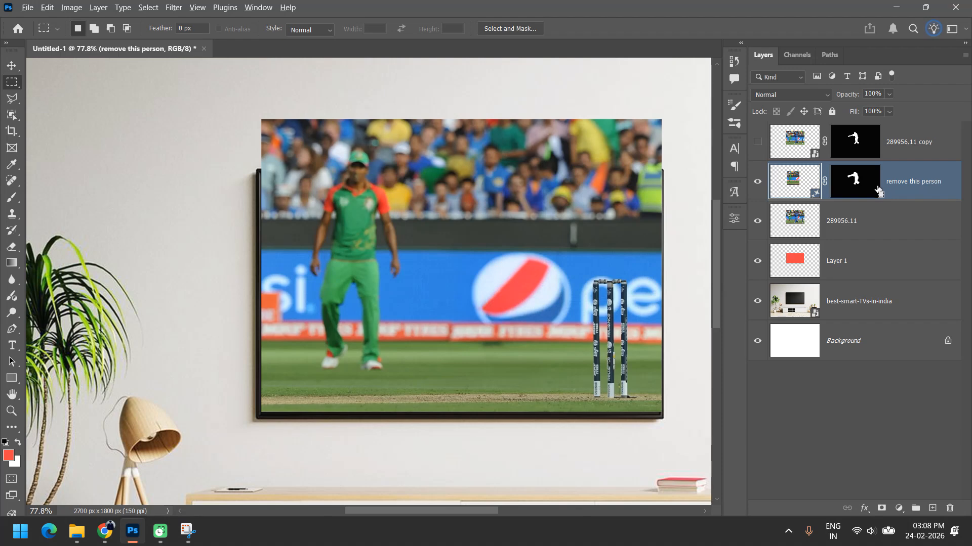
key("ctrl+alt+g")
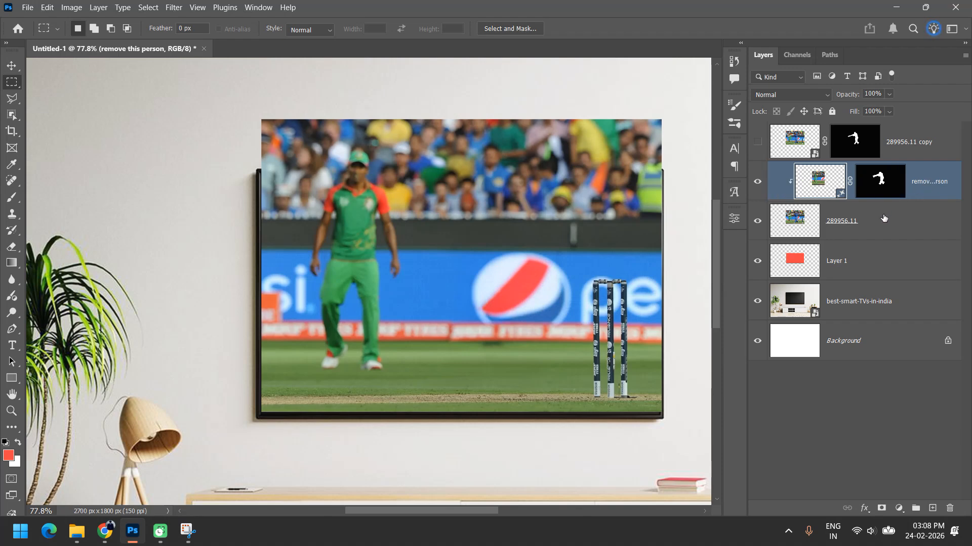
key("ctrl+alt+g")
left_click(758, 221)
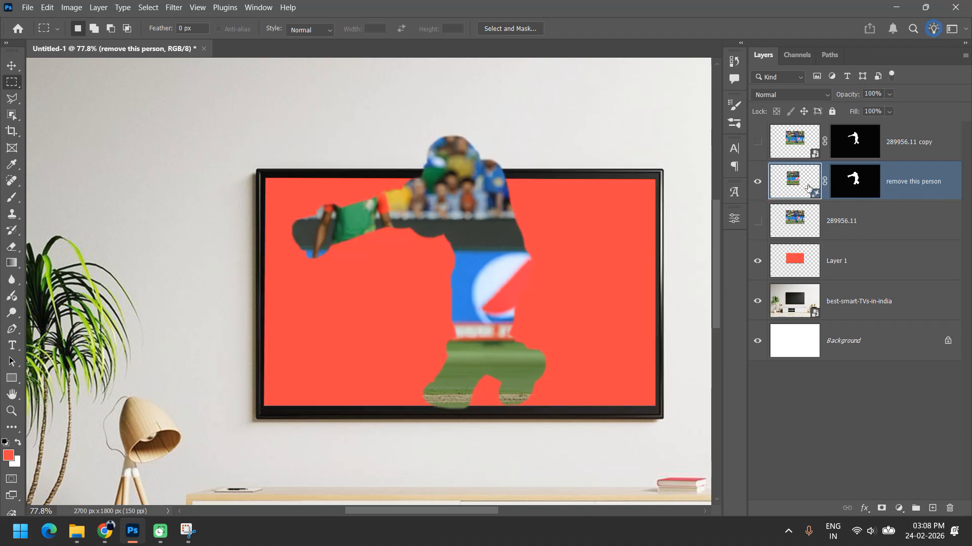
left_click(758, 221)
Step: Group the "remove this person" and 289956.11 layers and convert the group to a smart object
left_click(880, 226, "shift")
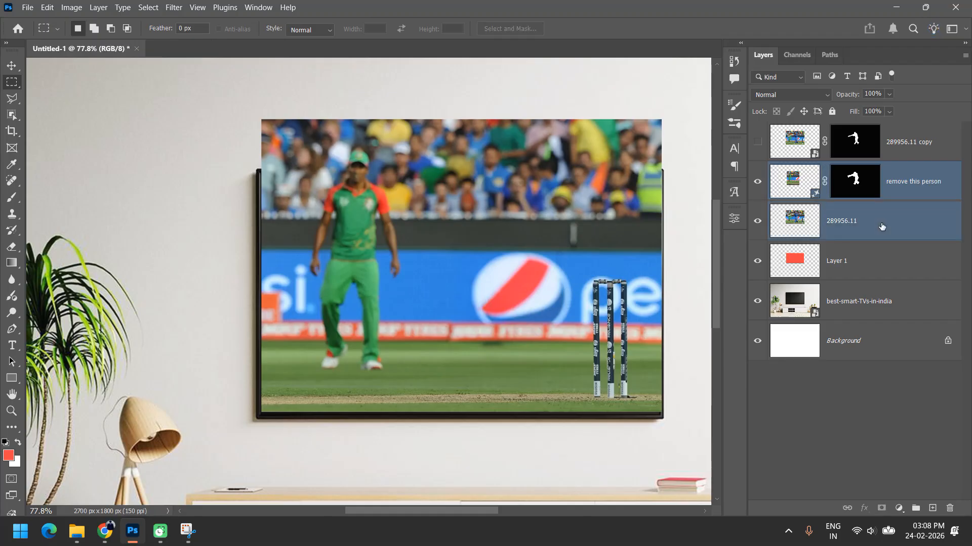
key("ctrl+g")
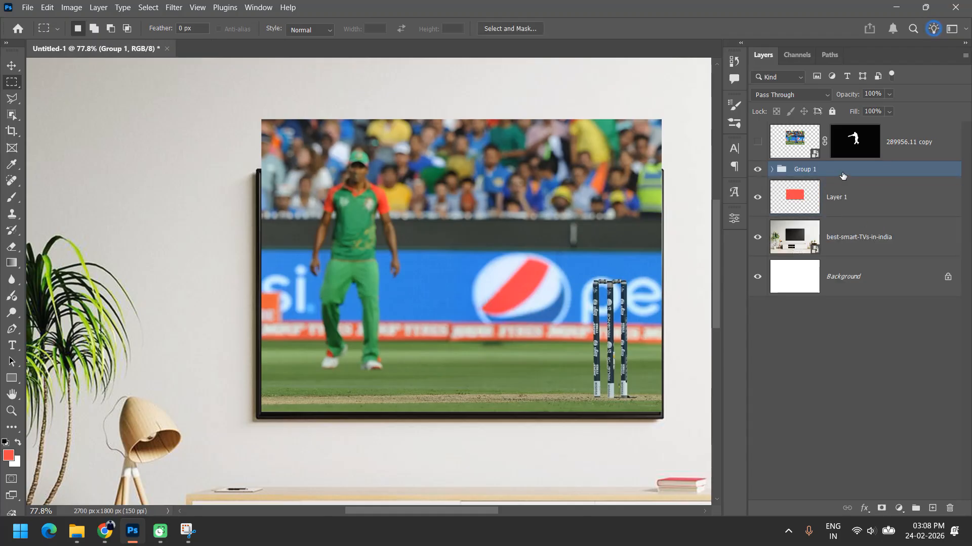
right_click(834, 174)
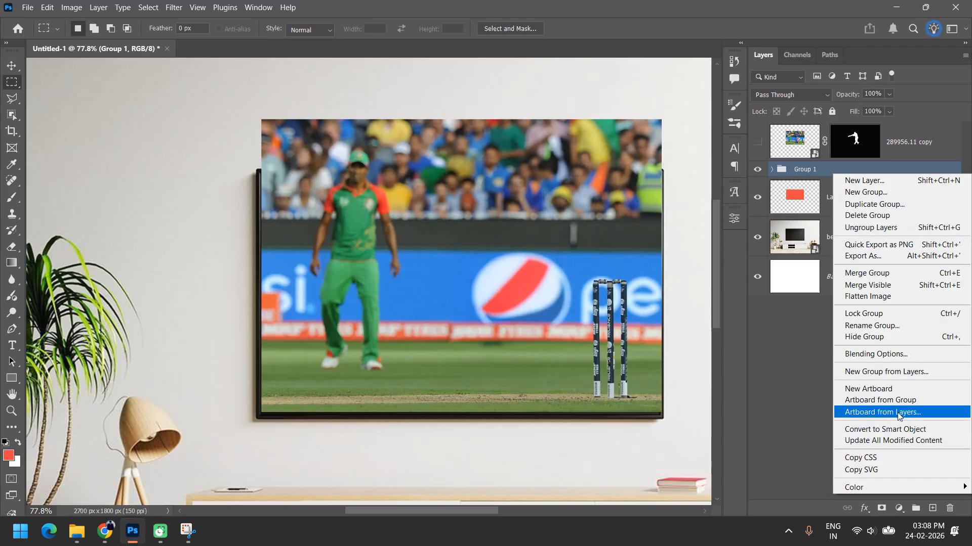
left_click(907, 436)
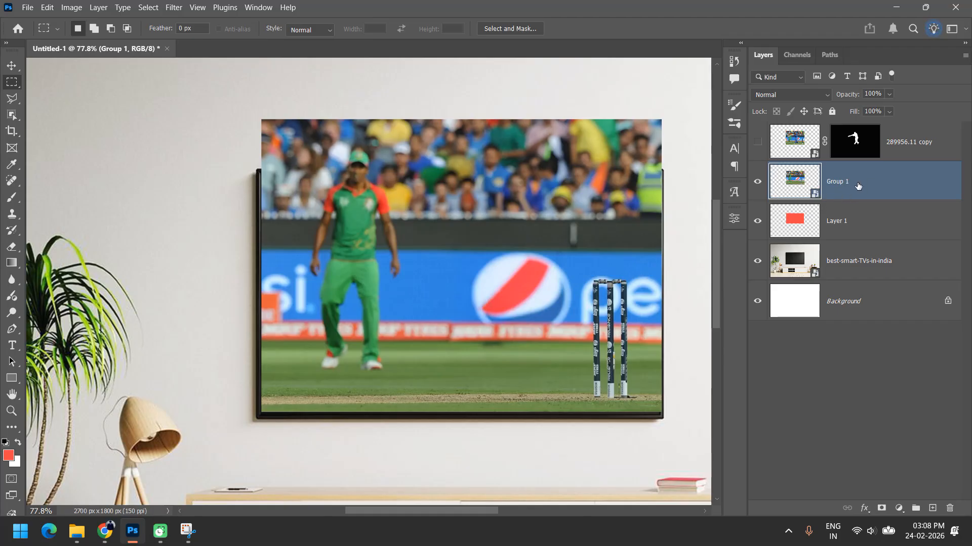
Step: Clip the Group 1 smart object to the red rectangle on Layer 1 and show the batsman cutout layer
key("ctrl+alt+g")
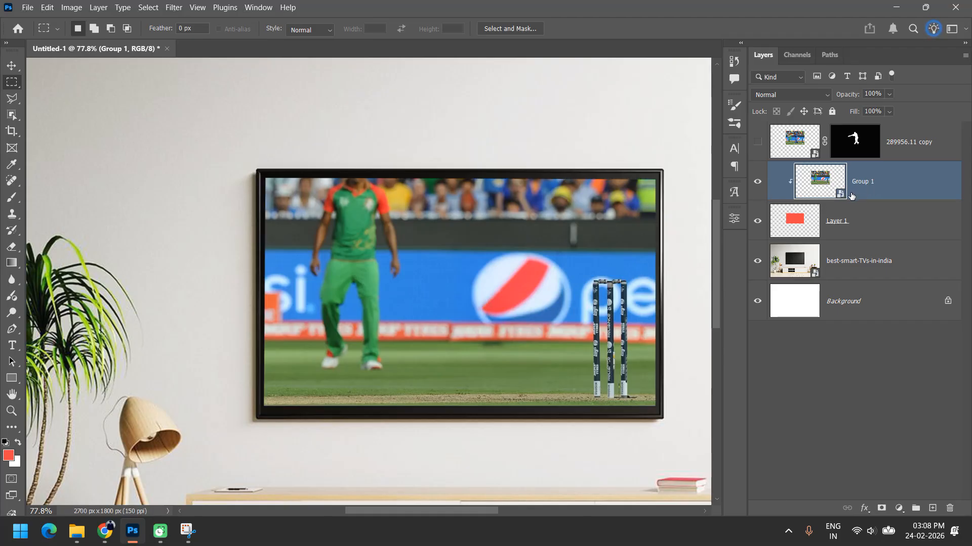
left_click(757, 144)
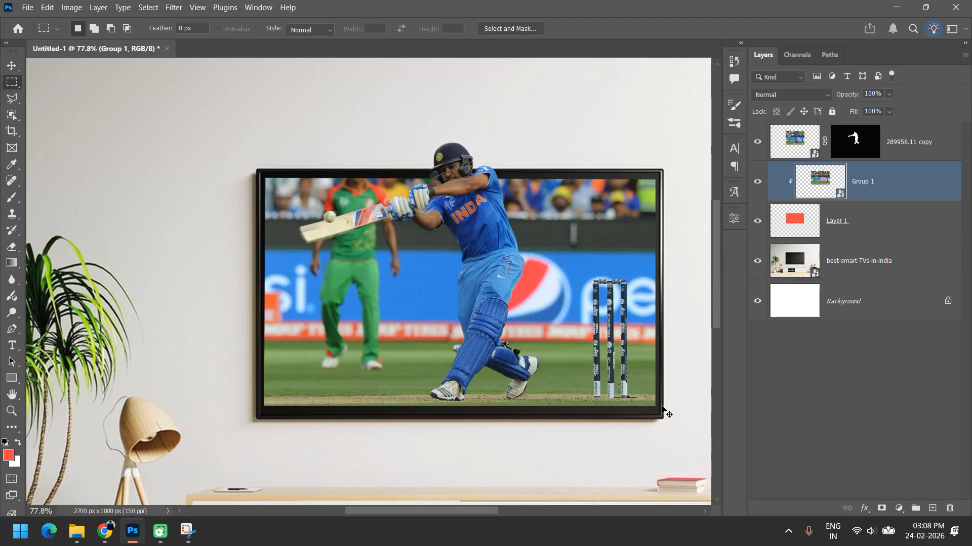
key("ctrl+t")
left_click_drag(665, 121, 707, 80)
key("Escape")
Step: Enlarge the masked batsman cutout (289956.11 copy) and reposition it so he extends beyond the TV frame
left_click(844, 148)
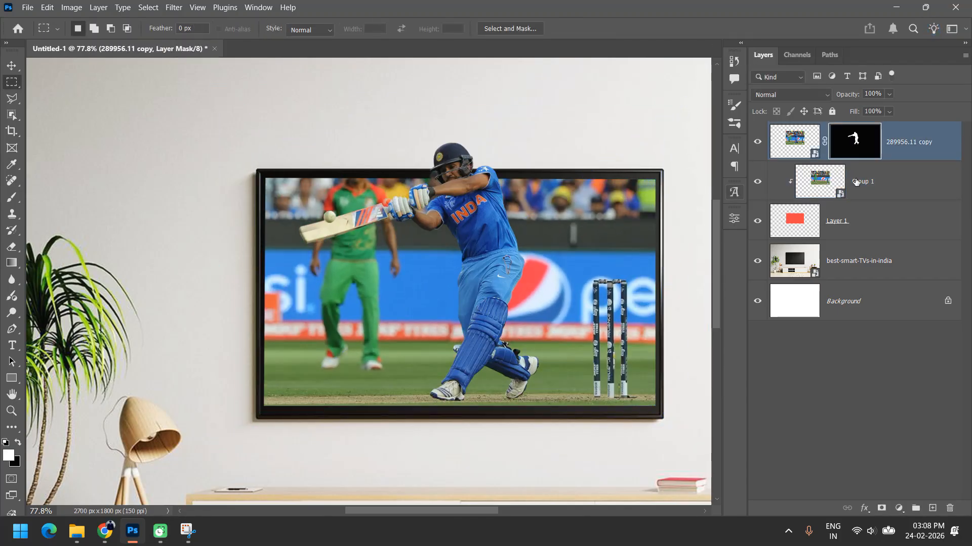
key("ctrl+t")
left_click_drag(662, 119, 689, 61)
left_click_drag(438, 372, 455, 364)
key("Return")
Step: Touch up the cutout's layer mask beside the helmet with a small soft brush, painting black over the leftover background
scroll(428, 139, "up", 2)
scroll(428, 138, "up", 4)
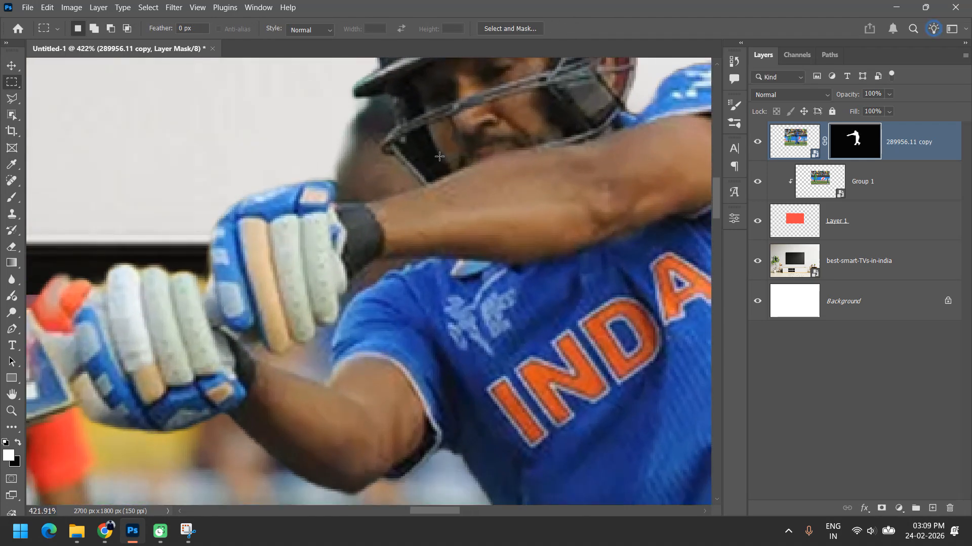
key("b")
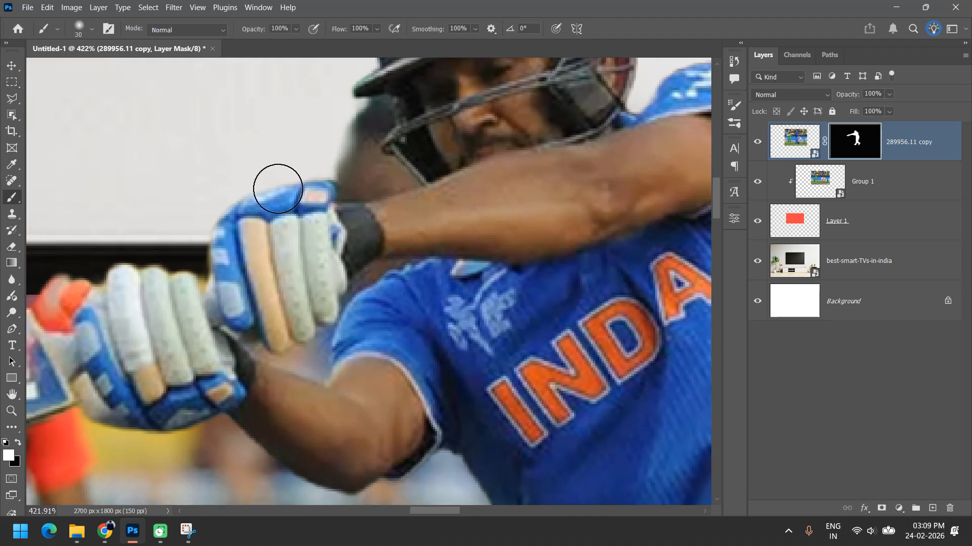
left_click_drag(349, 143, 353, 152)
key("bracketleft")
key("bracketleft")
key("bracketleft")
key("bracketleft")
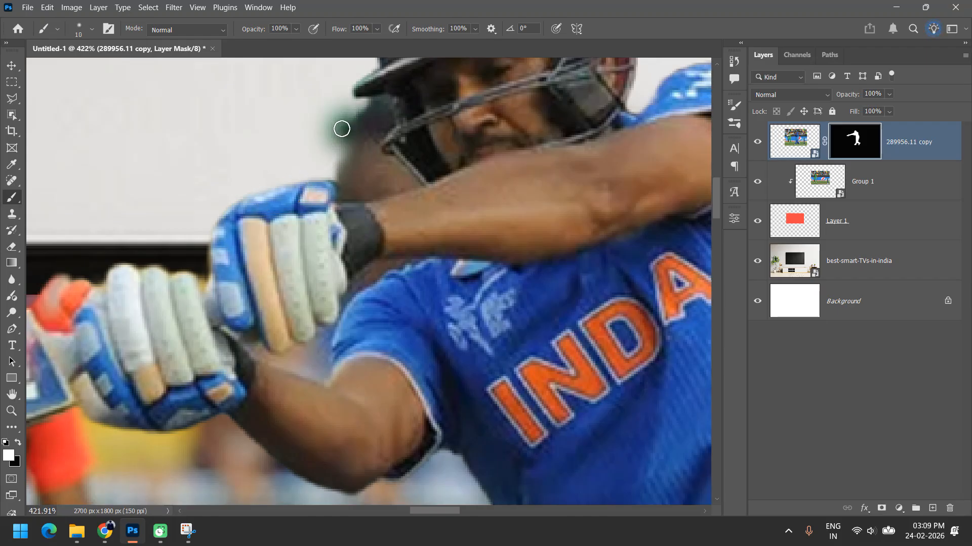
key("bracketright")
key("bracketright")
key("x")
left_click_drag(346, 133, 337, 153)
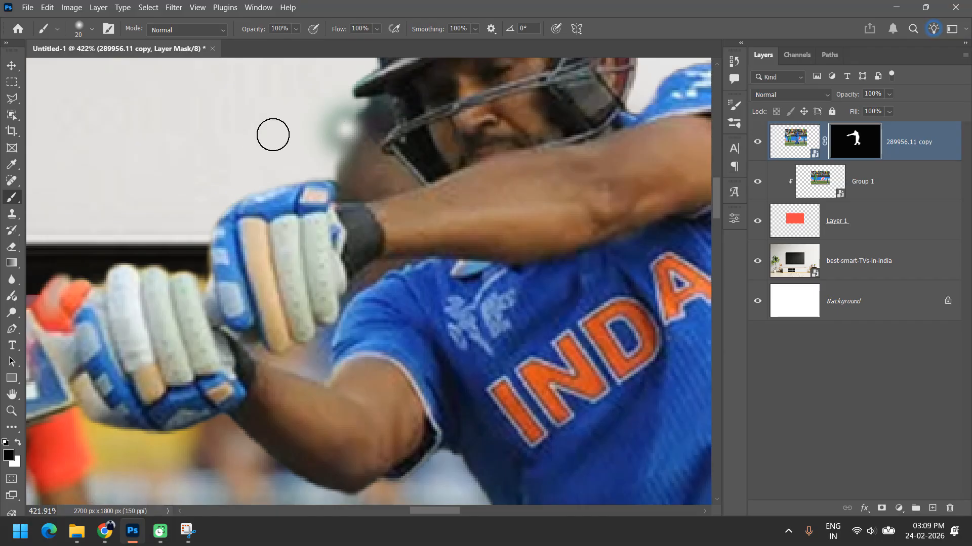
key("shift+bracketright")
key("shift+bracketright")
mouse_move(329, 132)
left_mouse_down()
mouse_move(349, 153)
mouse_move(351, 132)
mouse_move(352, 144)
mouse_move(329, 114)
mouse_move(312, 133)
mouse_move(348, 172)
mouse_move(360, 122)
left_mouse_up()
Step: Select the leftover patch between the helmet and upper glove with the Polygonal Lasso and fill it black on the mask
key("l")
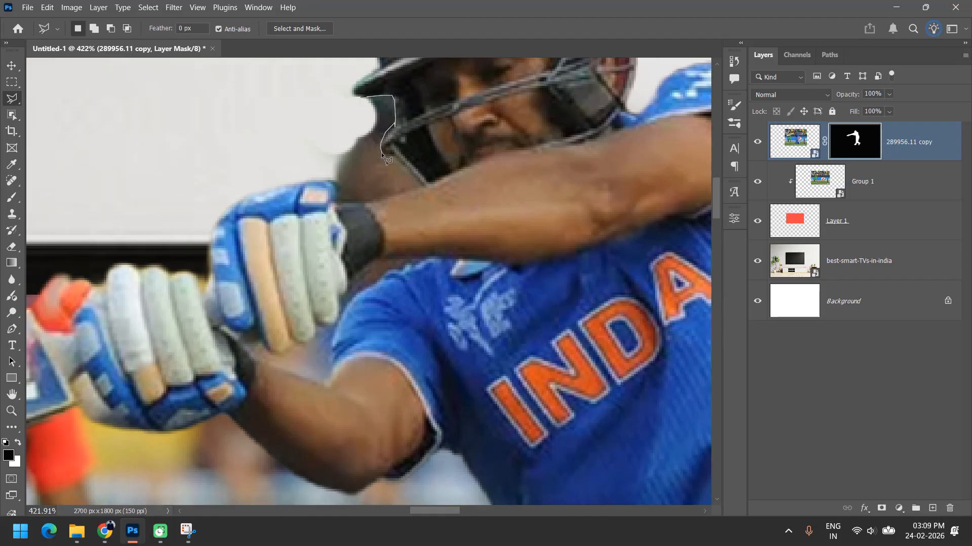
left_click(424, 186)
double_click(290, 128)
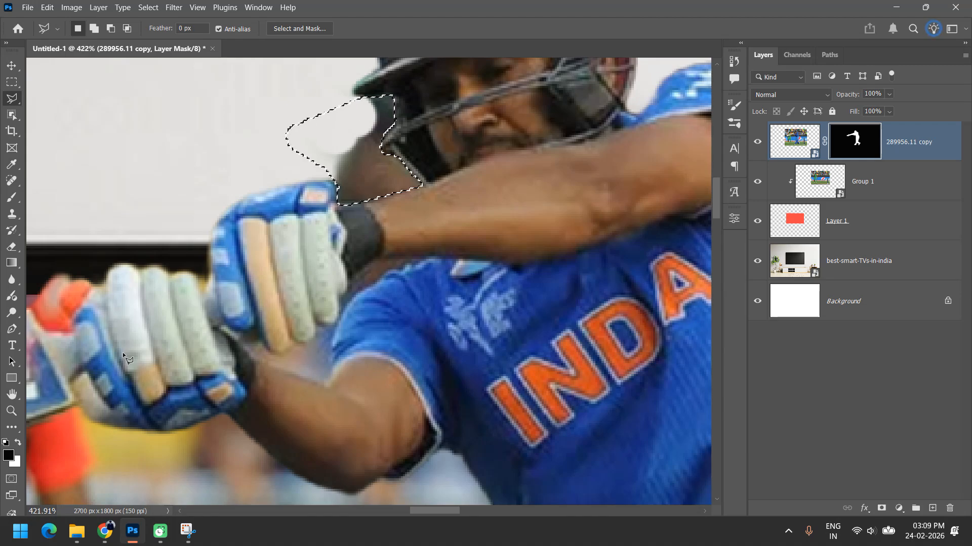
key("alt+BackSpace")
key("ctrl+d")
Step: Try masking out both of the batsman's shoes below the lower edge of the TV picture
scroll(351, 177, "down", 10, "alt")
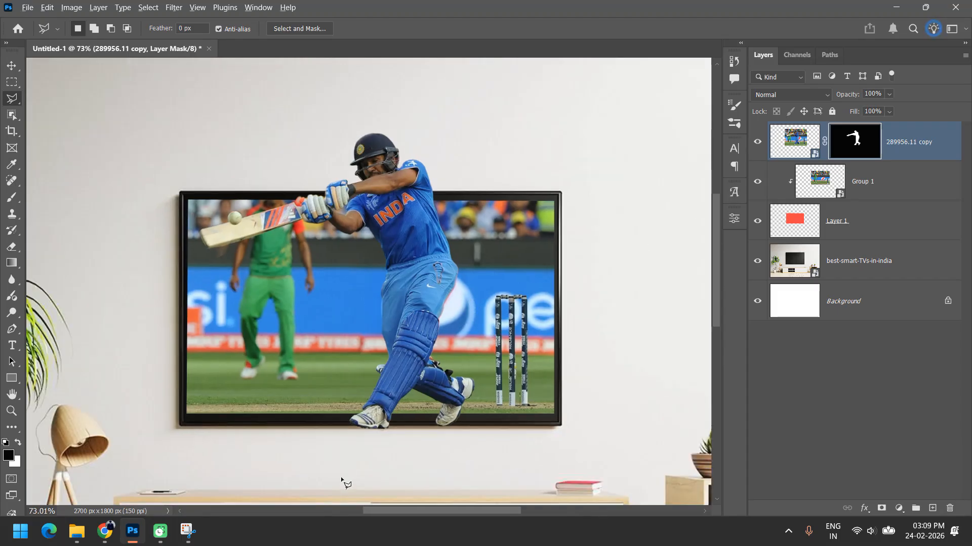
scroll(343, 465, "up", 5, "alt")
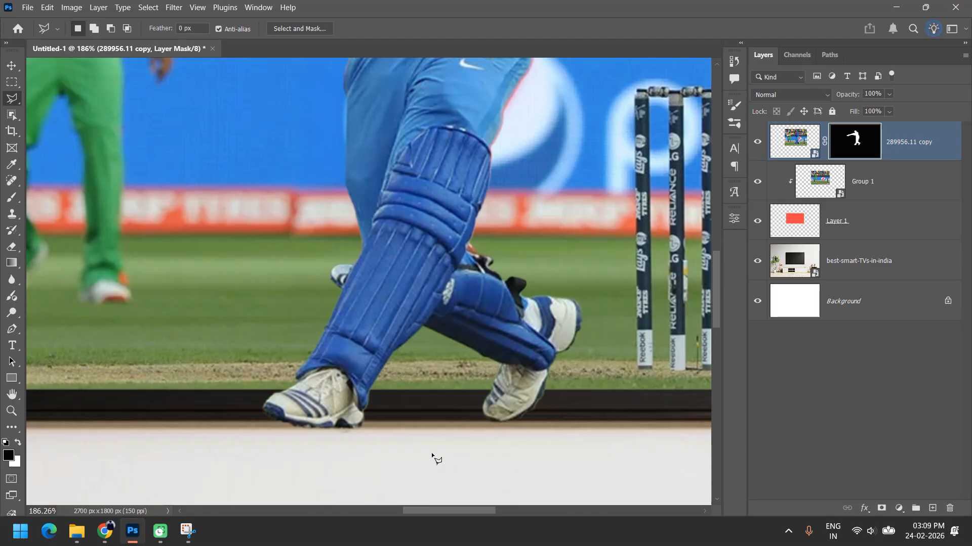
key("m")
left_click_drag(238, 390, 578, 486)
key("alt+BackSpace")
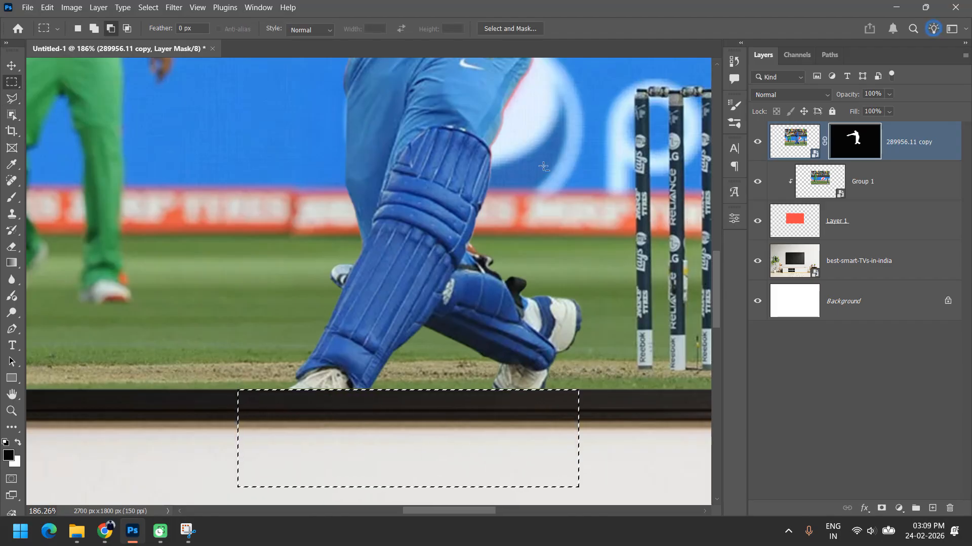
key("ctrl+d")
scroll(470, 353, "down", 2, "alt")
scroll(469, 353, "down", 2)
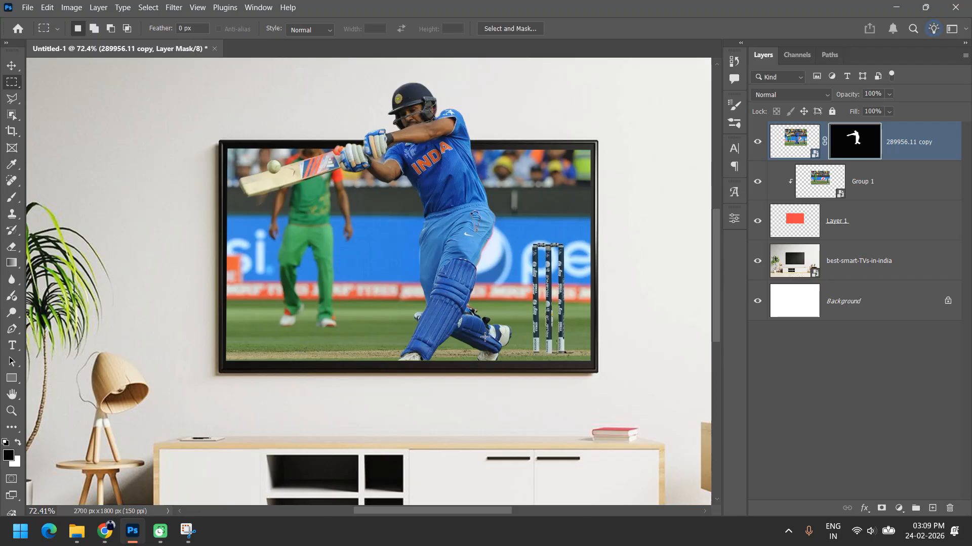
key("ctrl+shift+d")
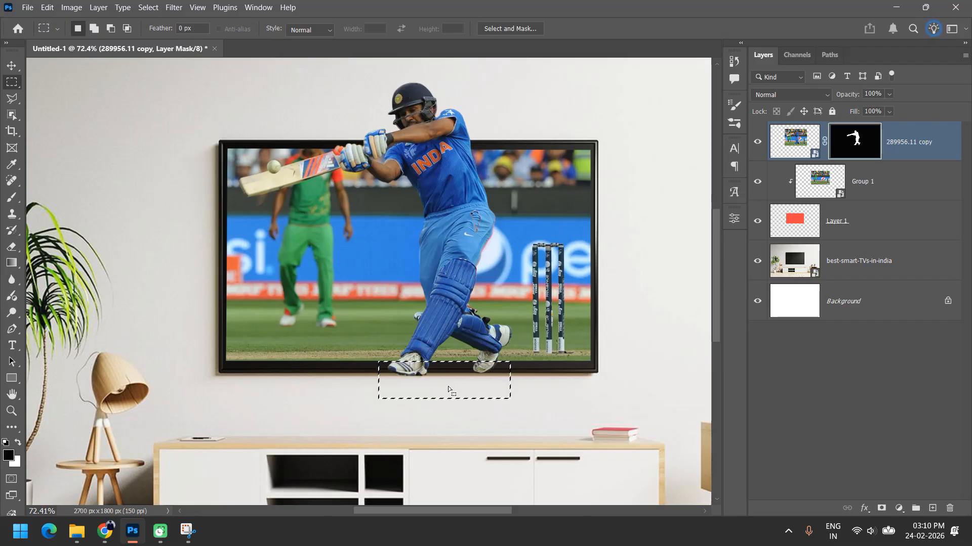
Step: Mask out only the part of the batsman's front shoe that overlaps the TV's lower frame
scroll(481, 377, "up", 5)
key("ctrl+d")
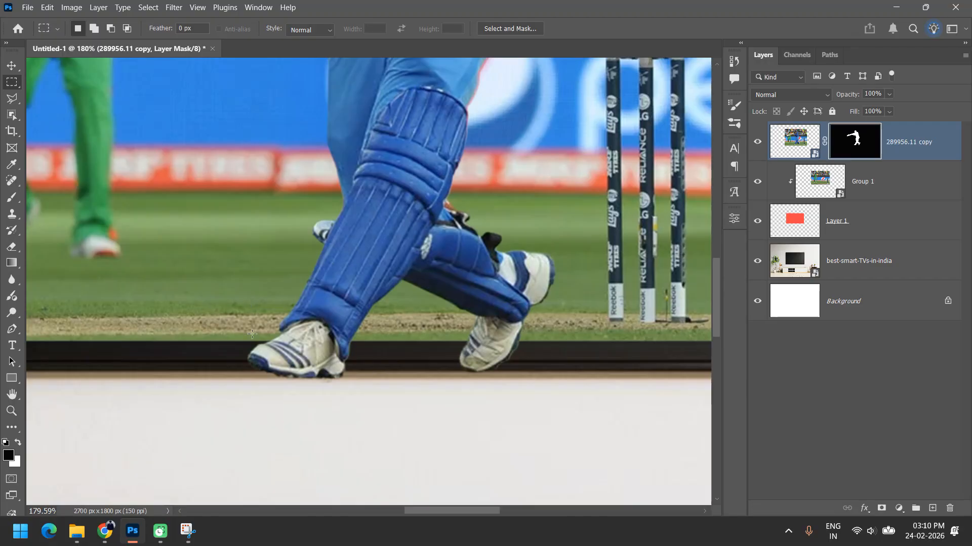
left_click_drag(233, 340, 376, 403)
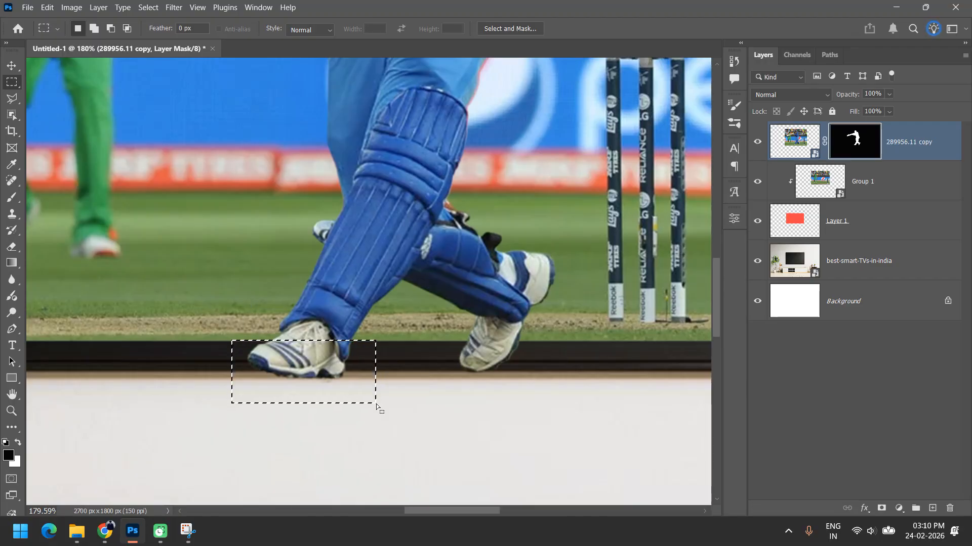
key("alt+BackSpace")
key("ctrl+d")
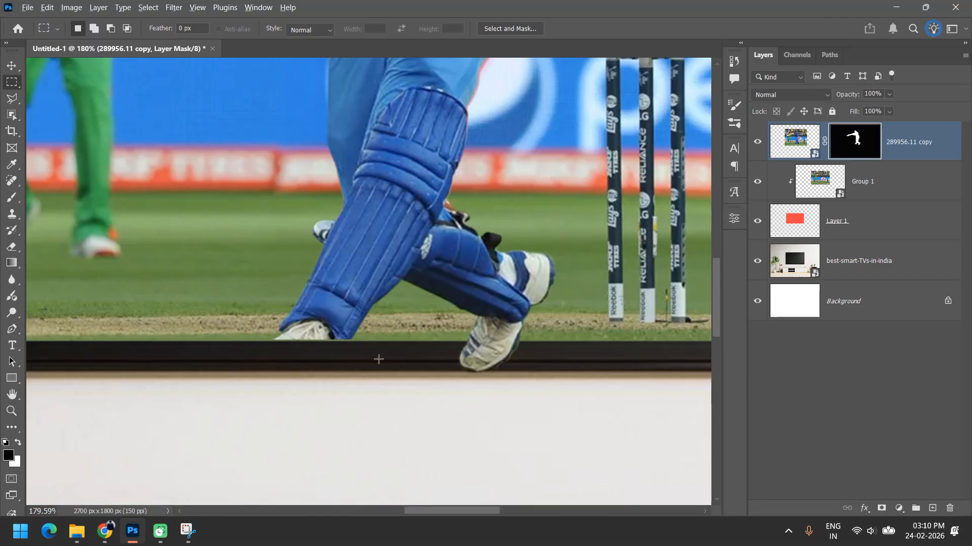
Step: Examine the whole composite of the batsman breaking out of the TV
scroll(392, 296, "down", 6)
scroll(536, 302, "down", 3)
scroll(424, 257, "up", 3)
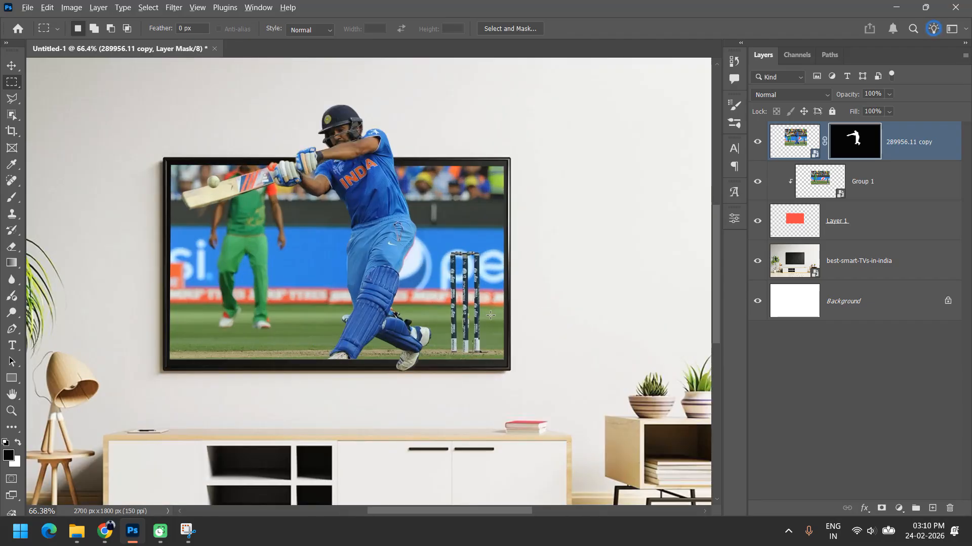
scroll(490, 314, "down", 5)
scroll(441, 309, "up", 1)
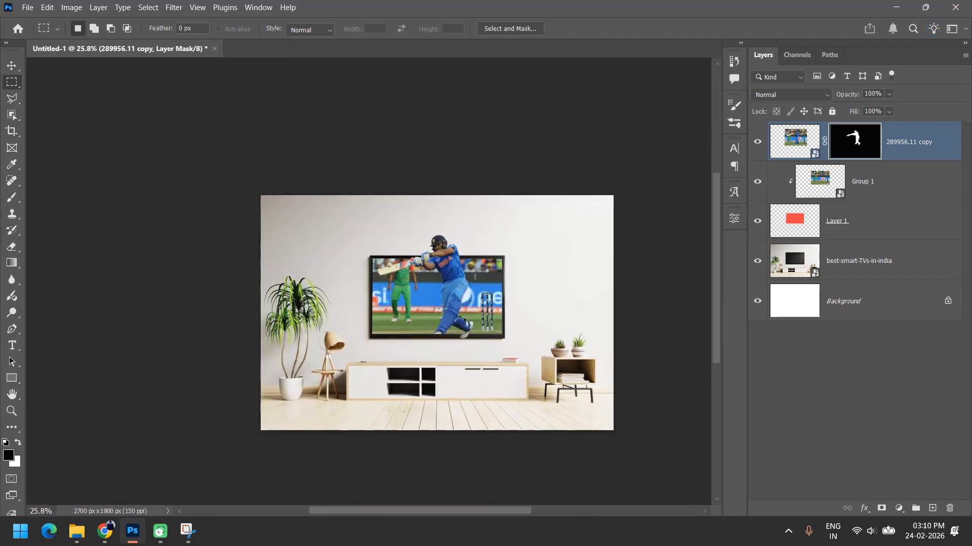
scroll(442, 312, "up", 3)
scroll(497, 310, "down", 2)
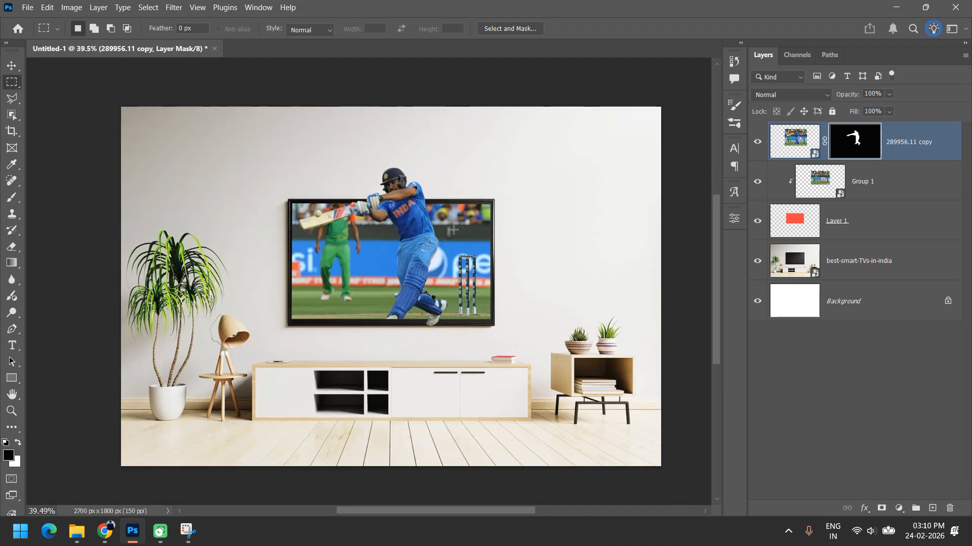
Step: Add a new empty layer on top and set the Gradient tool to the black-to-white preset from Basics
left_click(931, 508)
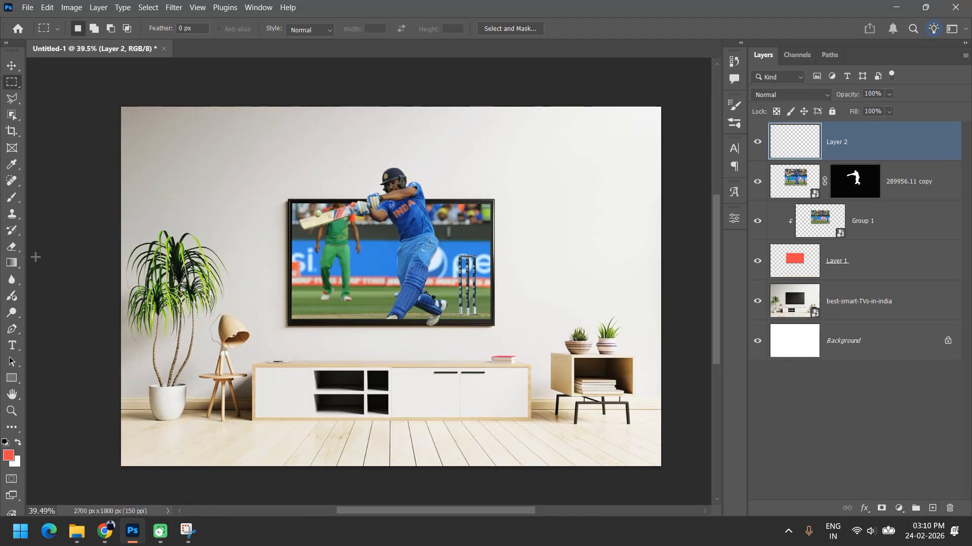
left_click(12, 263)
right_click(12, 266)
left_click(51, 264)
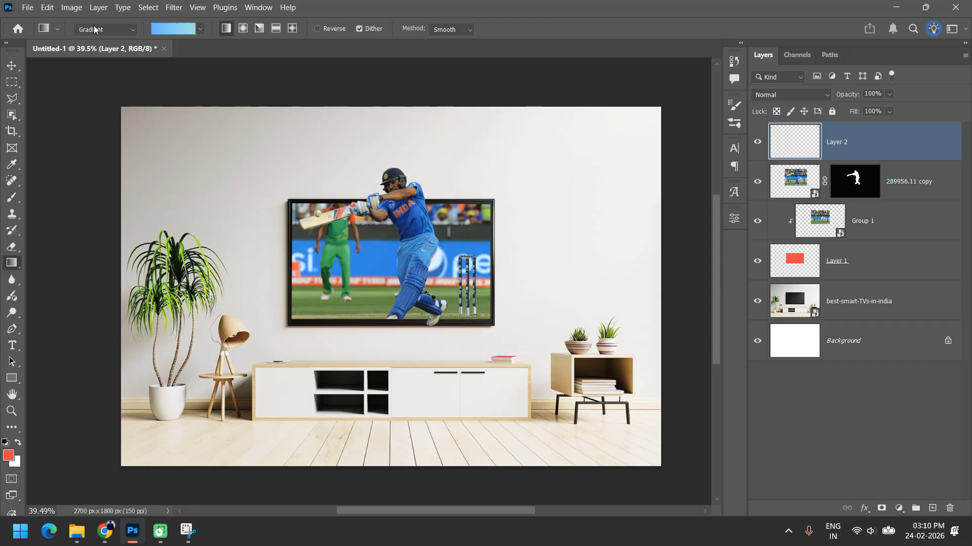
left_click(196, 31)
left_click(108, 55)
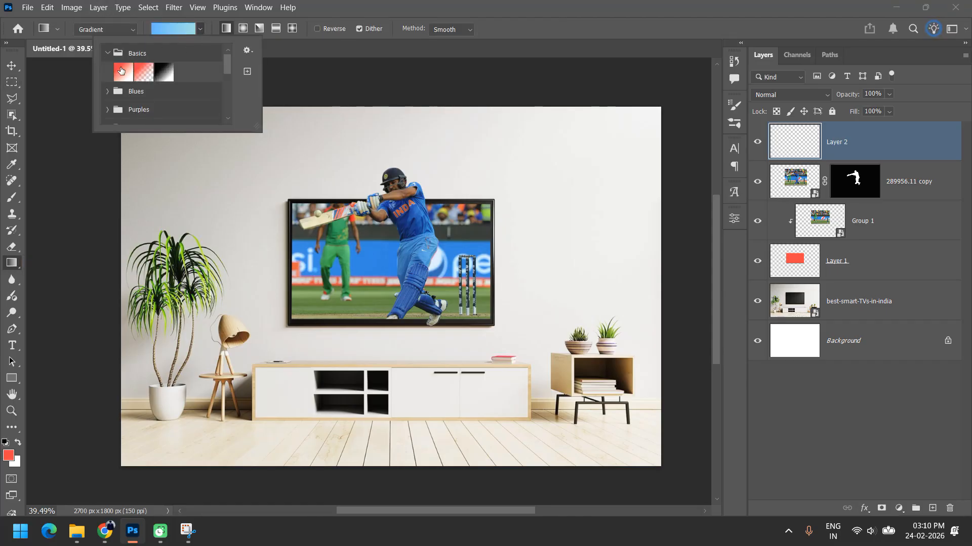
left_click(168, 73)
Step: Draw a radial gradient from the TV's centre toward the canvas's lower-right corner and reverse it so the centre is white
left_click_drag(394, 262, 568, 401)
left_click(243, 28)
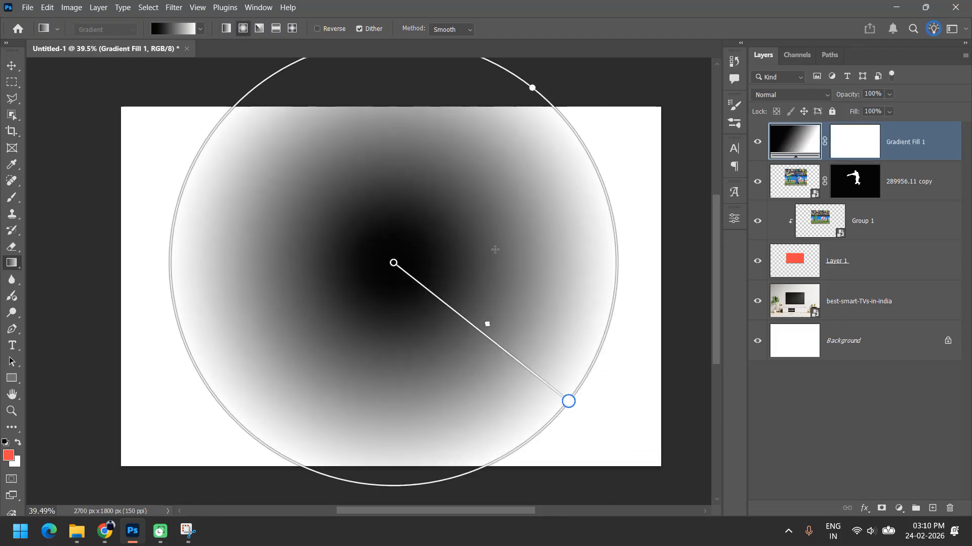
left_click_drag(568, 401, 647, 452)
left_click(326, 29)
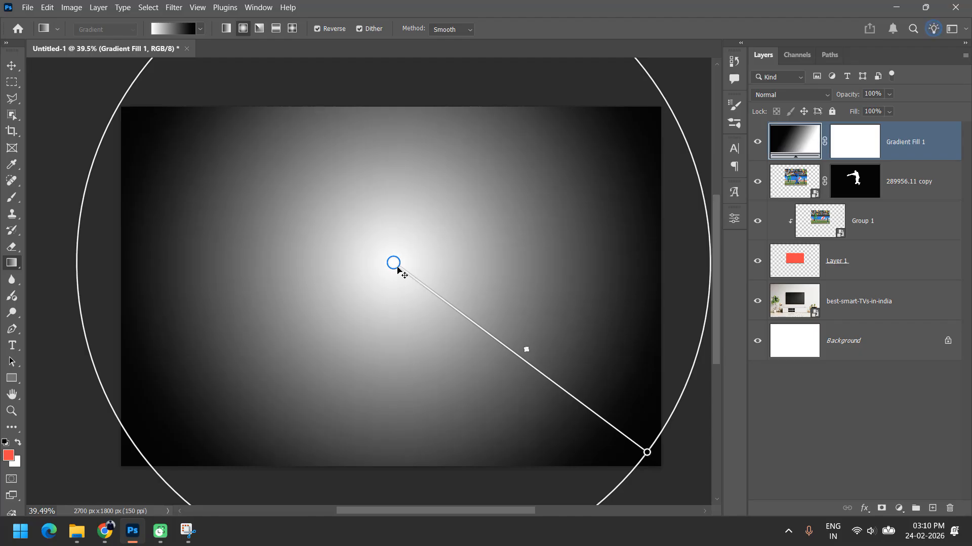
left_click_drag(397, 269, 403, 286)
Step: Set the gradient fill to Multiply at 40% opacity and move its bright centre slightly up on the batsman
left_click(781, 94)
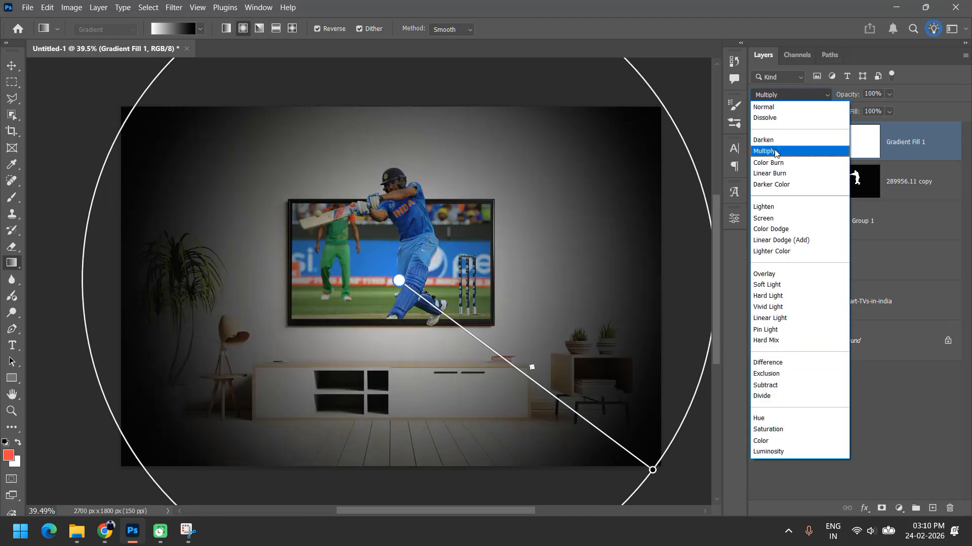
left_click(774, 152)
left_click(889, 94)
left_click_drag(900, 110, 868, 111)
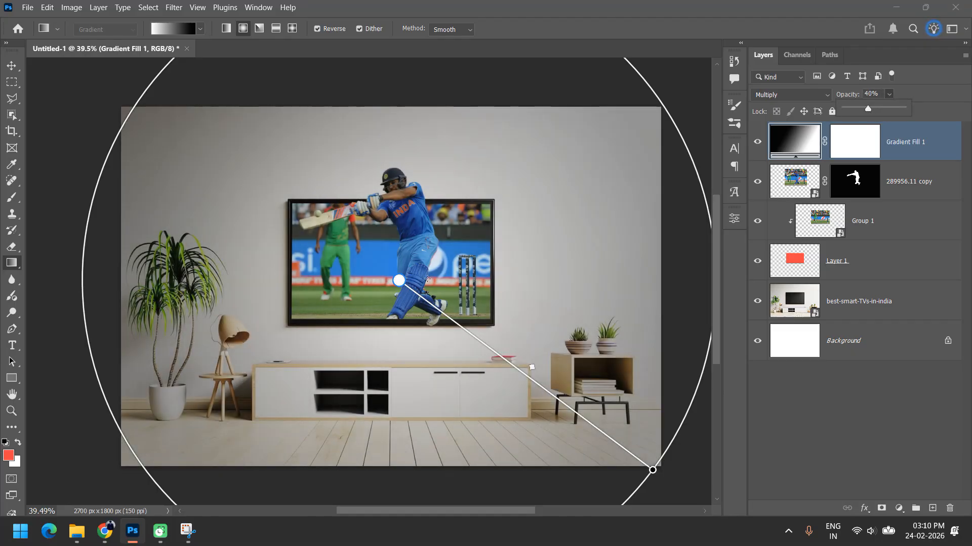
left_click_drag(407, 288, 406, 258)
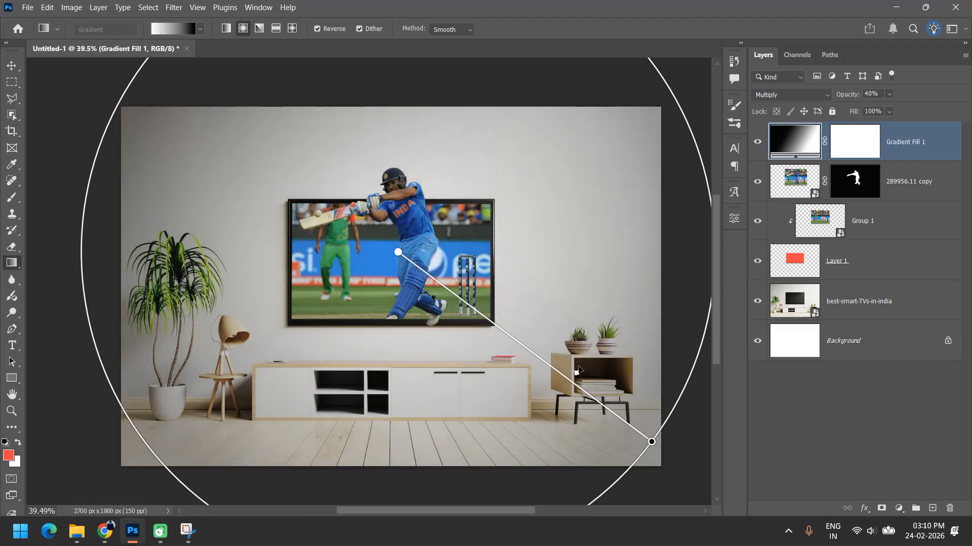
Step: Target the gradient fill's mask and draw a rectangular selection around the TV and batsman, feathered by 40 pixels
left_click(582, 378)
scroll(378, 202, "up", 4)
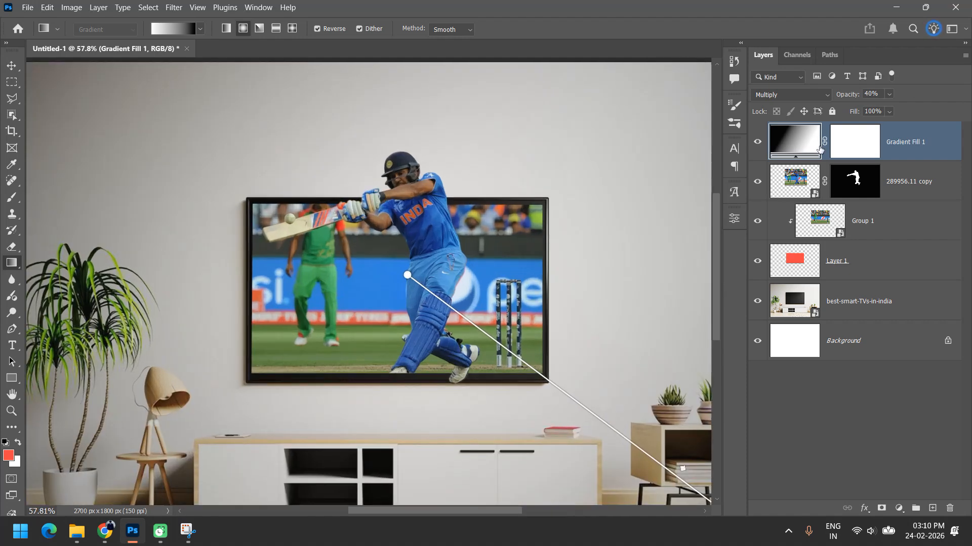
left_click(847, 143)
key("m")
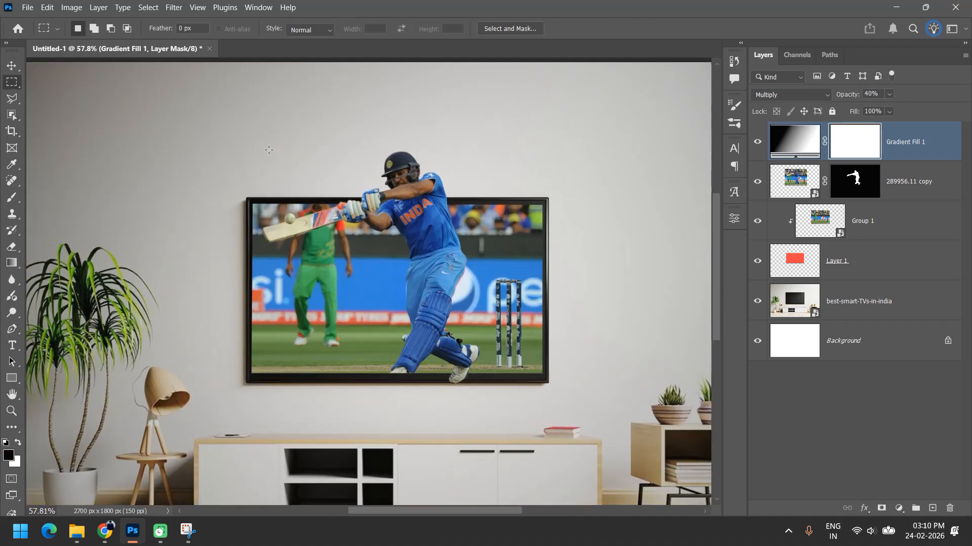
left_click_drag(211, 140, 612, 419)
right_click(438, 299)
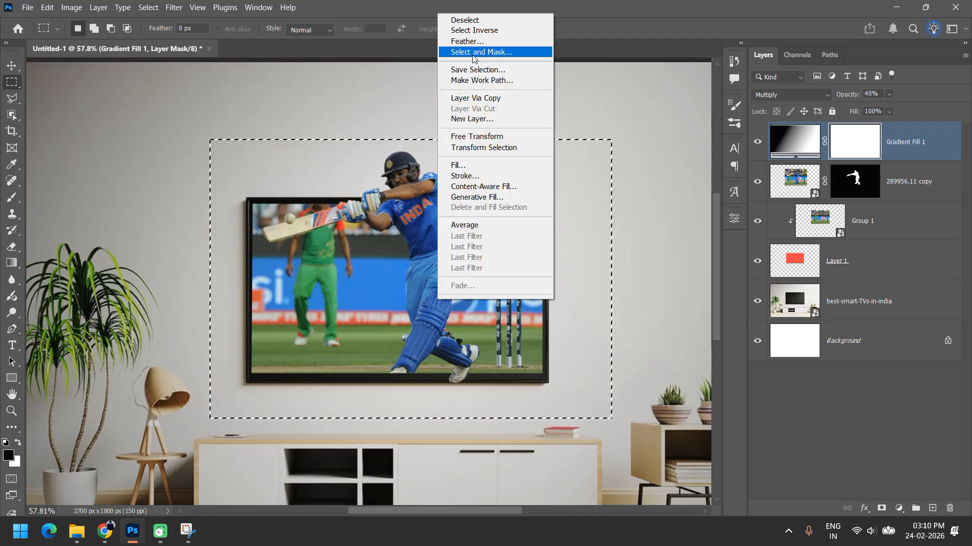
left_click(471, 42)
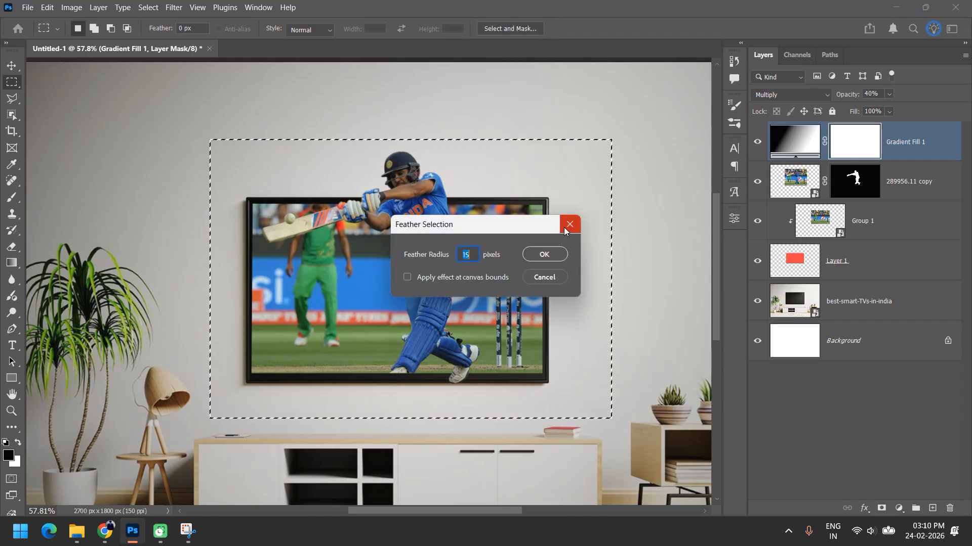
type("40")
key("Return")
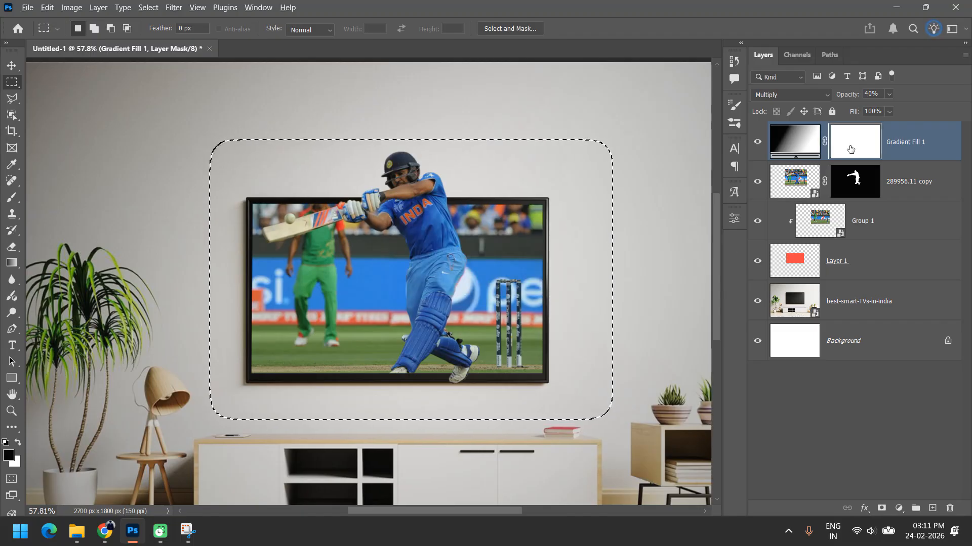
Step: Try filling the feathered rectangle with black on the gradient fill's mask, and undo the fill
key("alt+BackSpace")
key("ctrl+d")
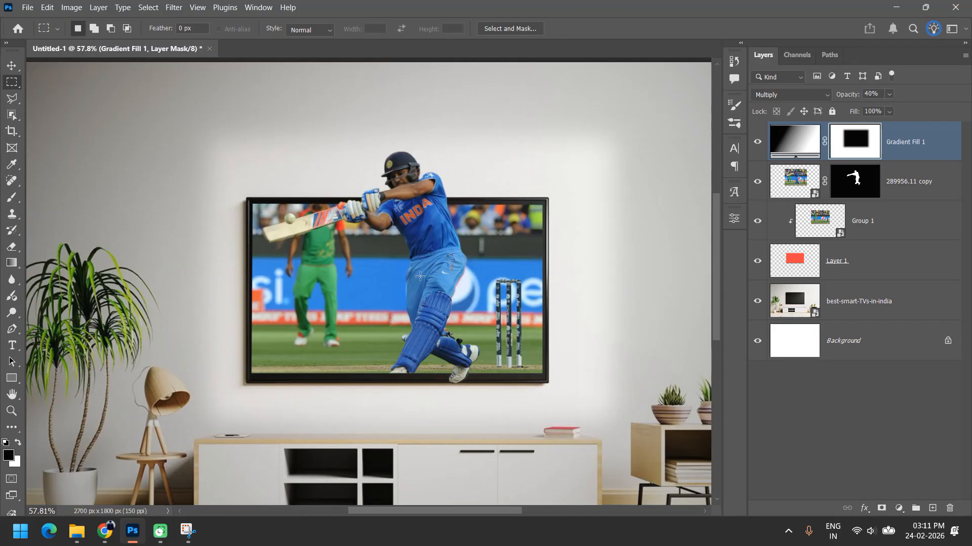
scroll(420, 276, "down", 5)
scroll(471, 351, "up", 3)
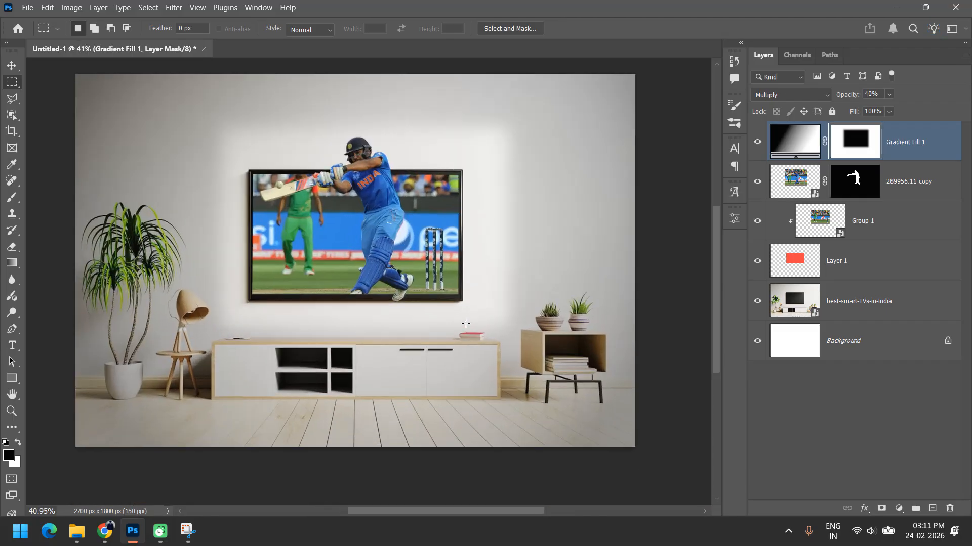
key("ctrl+z")
key("ctrl+z")
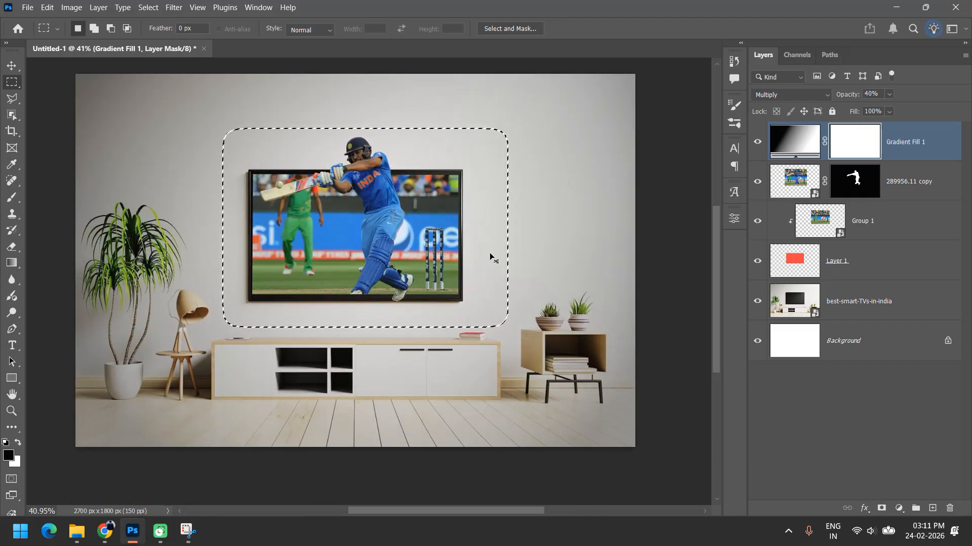
Step: Feather the rectangular selection by another 40 pixels, try the black mask fill again, undo it and deselect
right_click(479, 242)
left_click(518, 258)
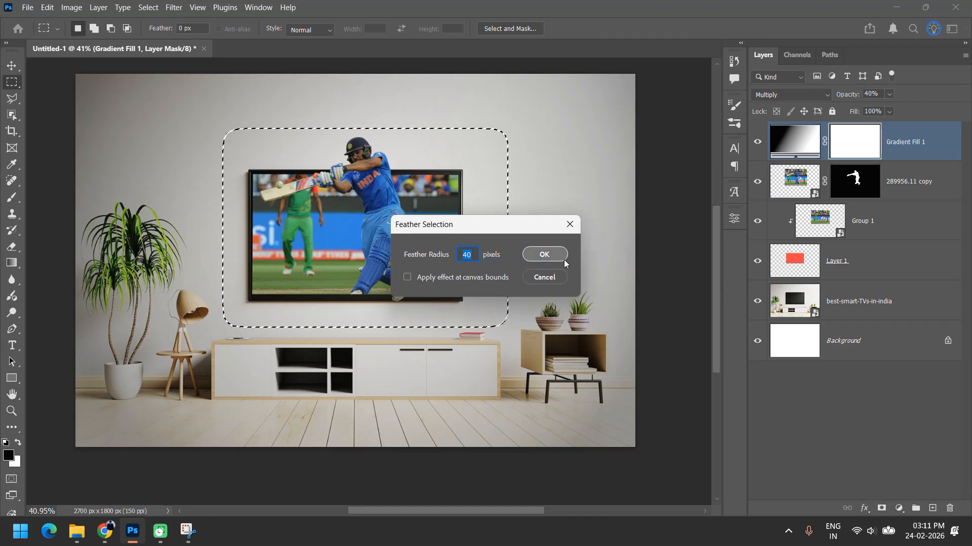
left_click(562, 255)
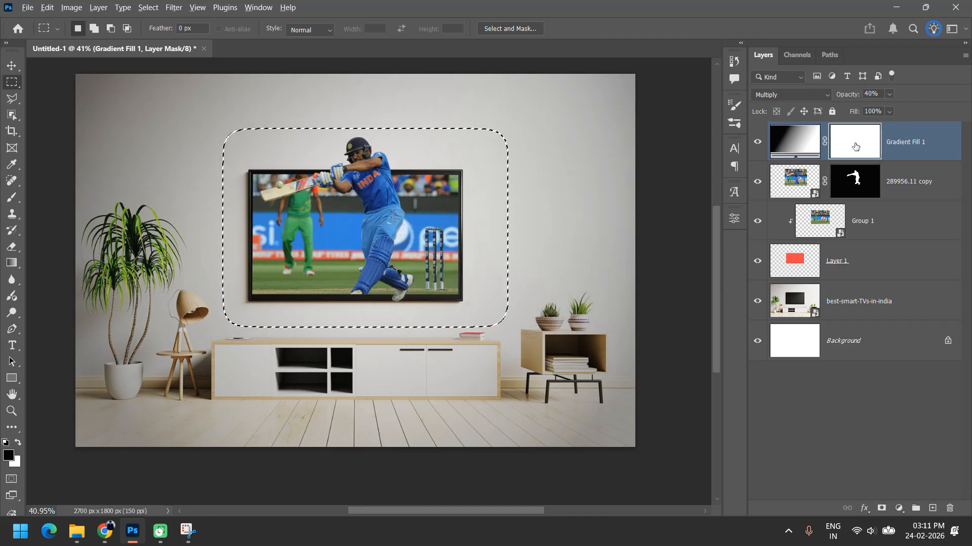
key("alt+BackSpace")
key("ctrl+d")
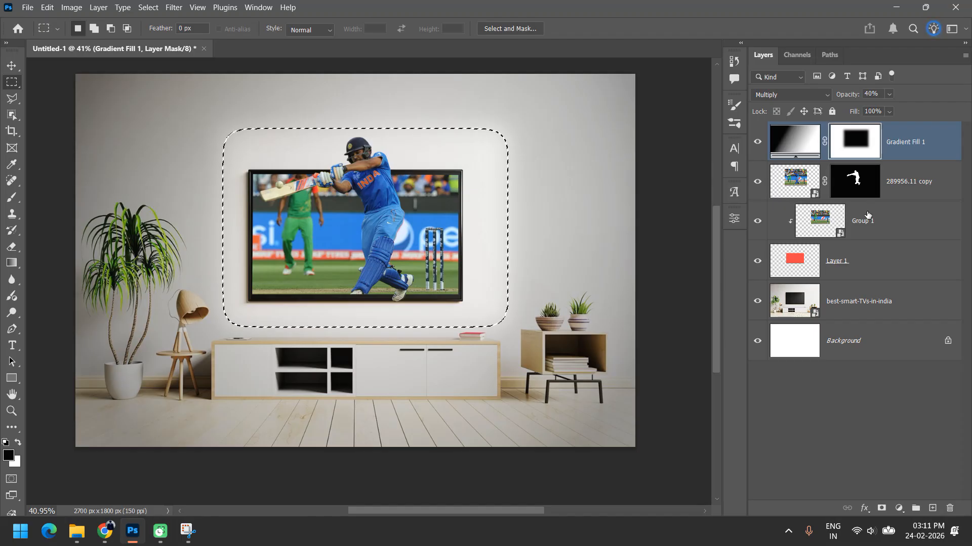
key("ctrl+z")
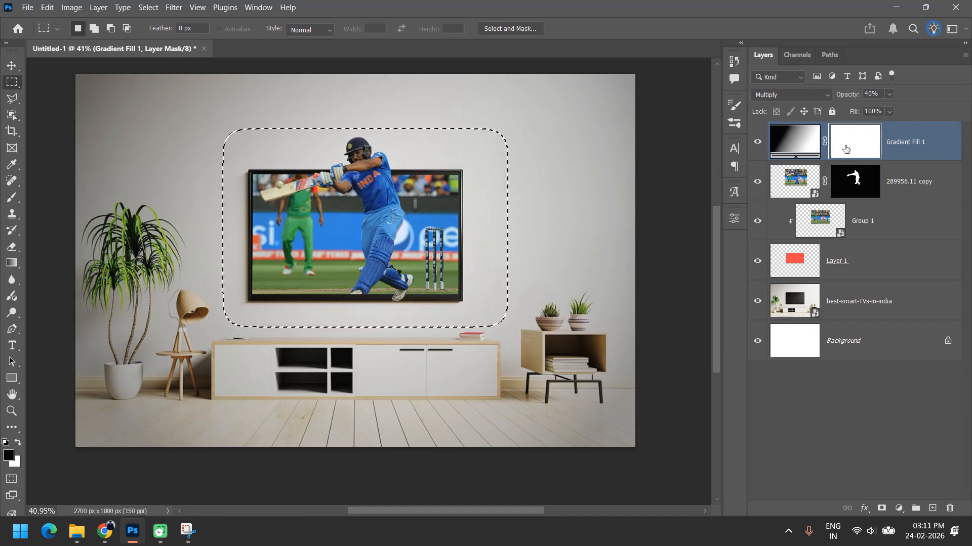
key("ctrl+d")
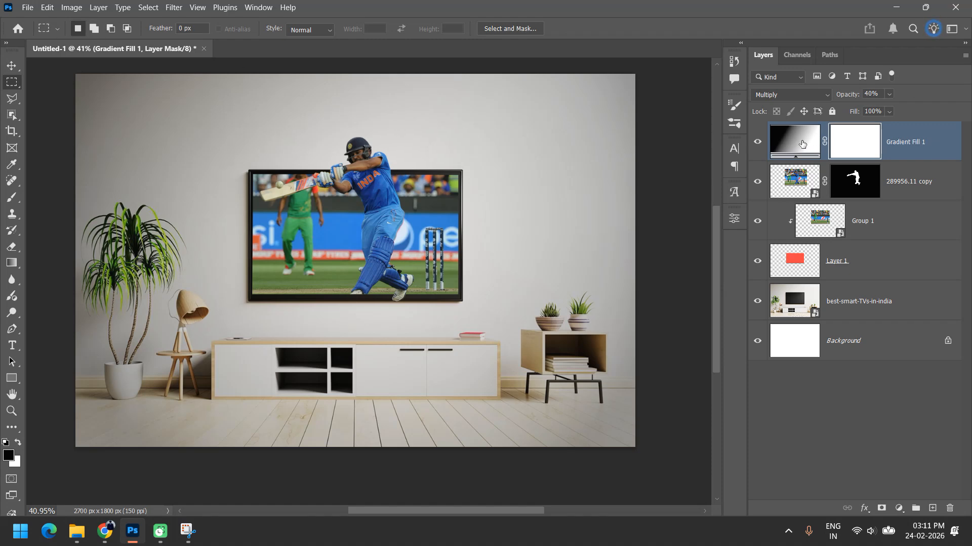
Step: Try a reversed radial gradient on the layer mask from the batsman toward the side table, shifting its centre slightly down
left_click(12, 263)
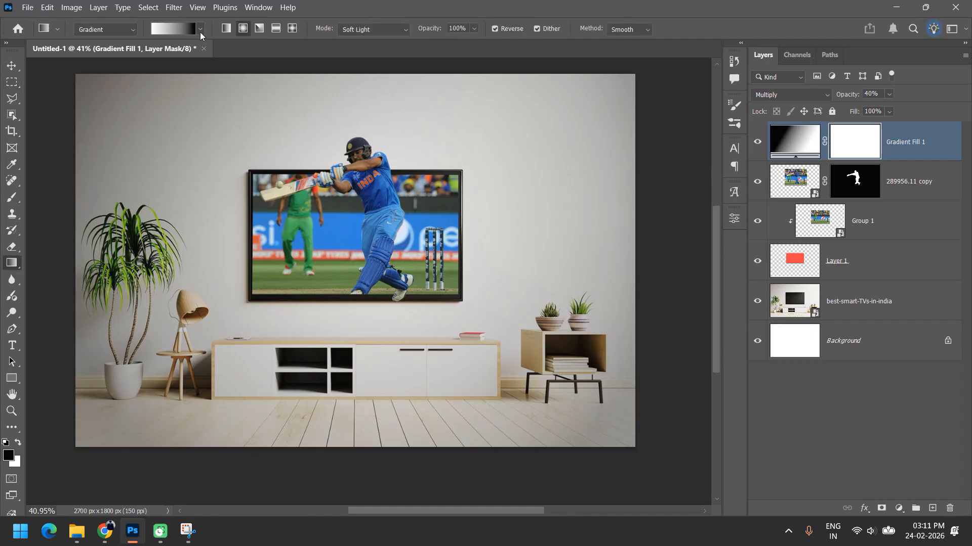
left_click_drag(366, 217, 543, 358)
left_click(509, 29)
left_click(508, 30)
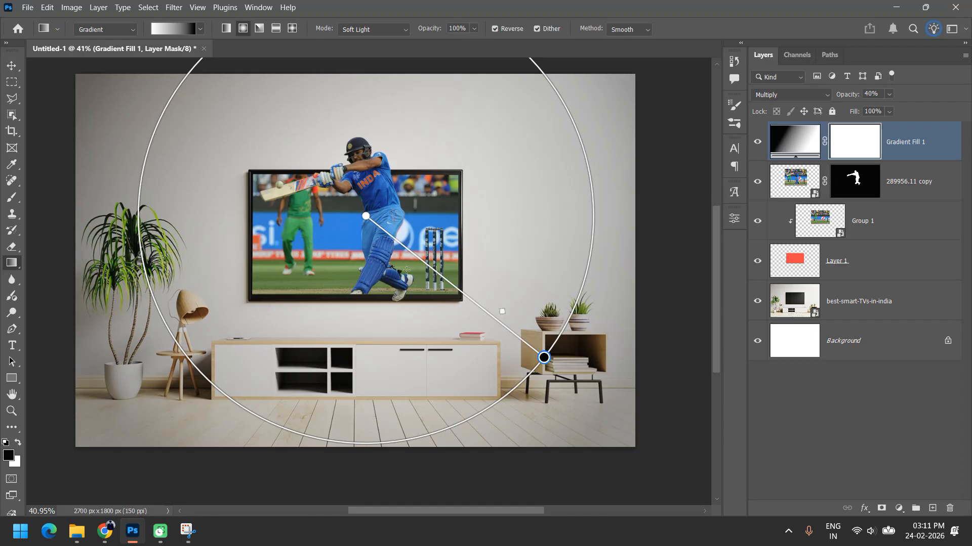
left_click_drag(365, 218, 371, 230)
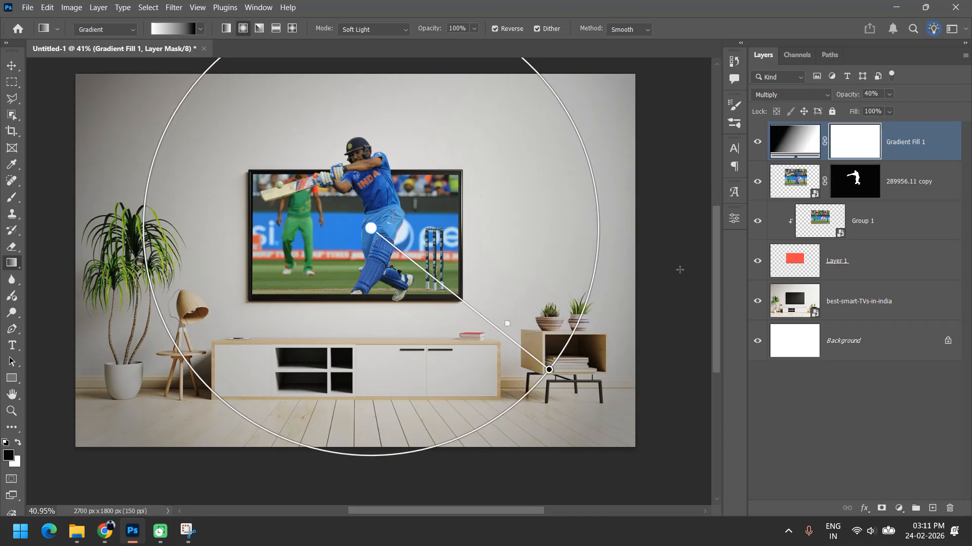
Step: Raise the gradient fill layer's opacity to 100% and shrink the mask gradient's radius toward the TV's lower-right corner
left_click_drag(891, 95, 943, 123)
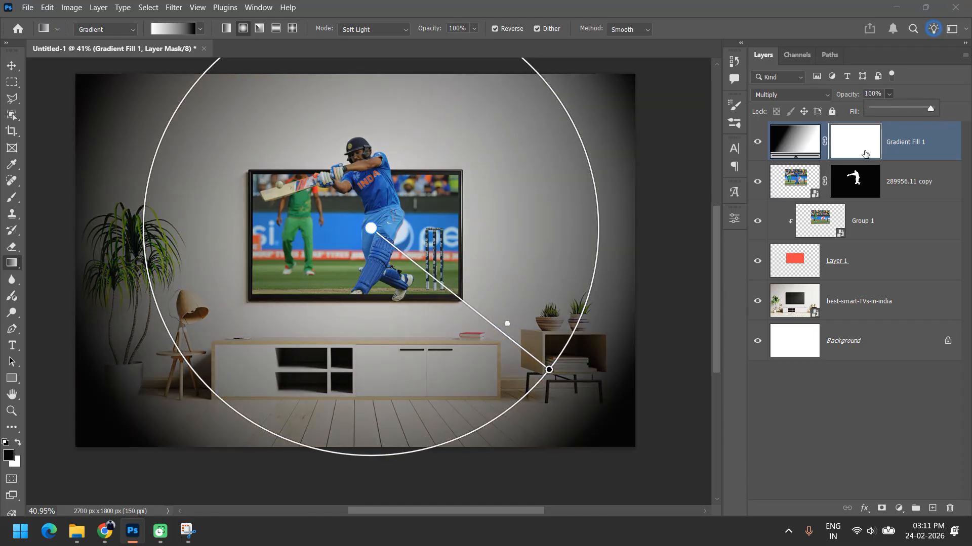
left_click_drag(549, 370, 473, 292)
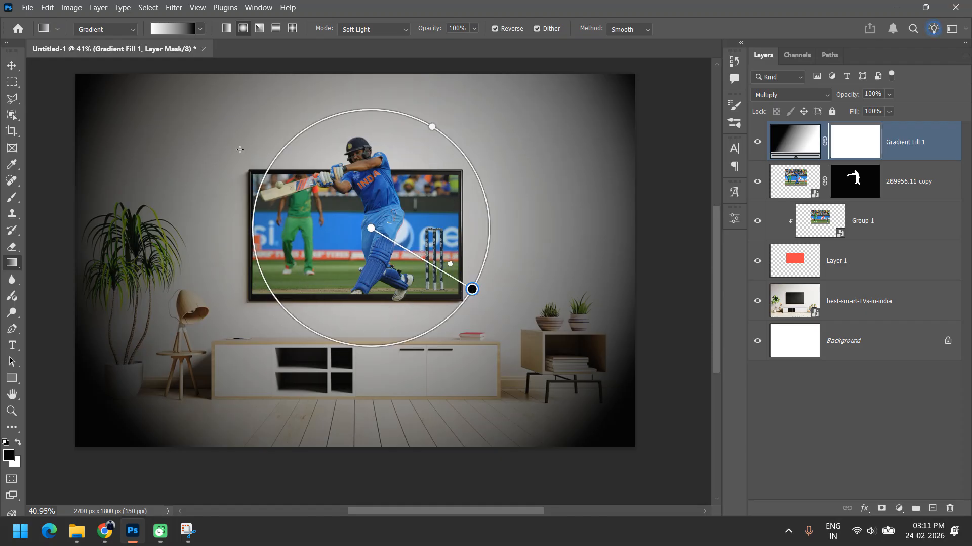
key("v")
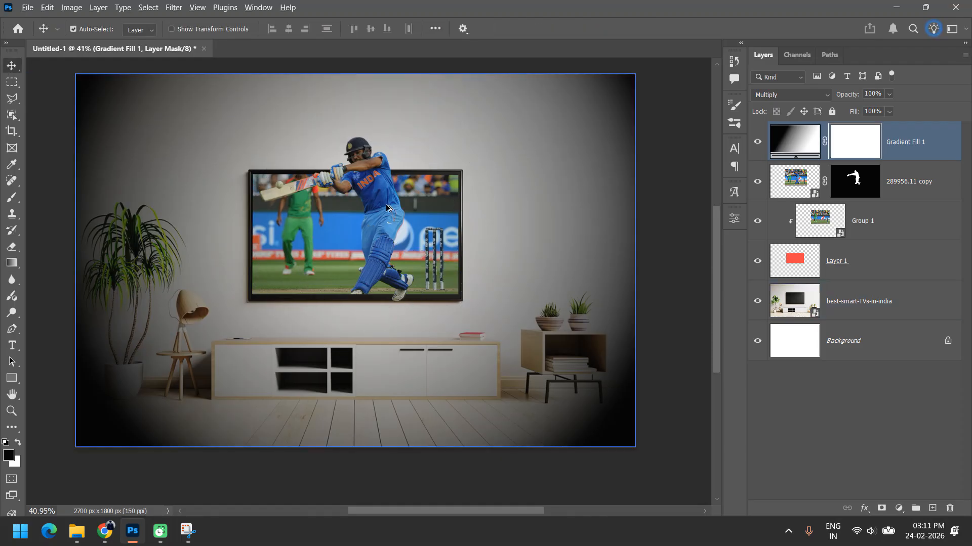
Step: Draw a wide elliptical selection around the TV and batsman and feather it by 80 pixels
scroll(387, 207, "up", 1)
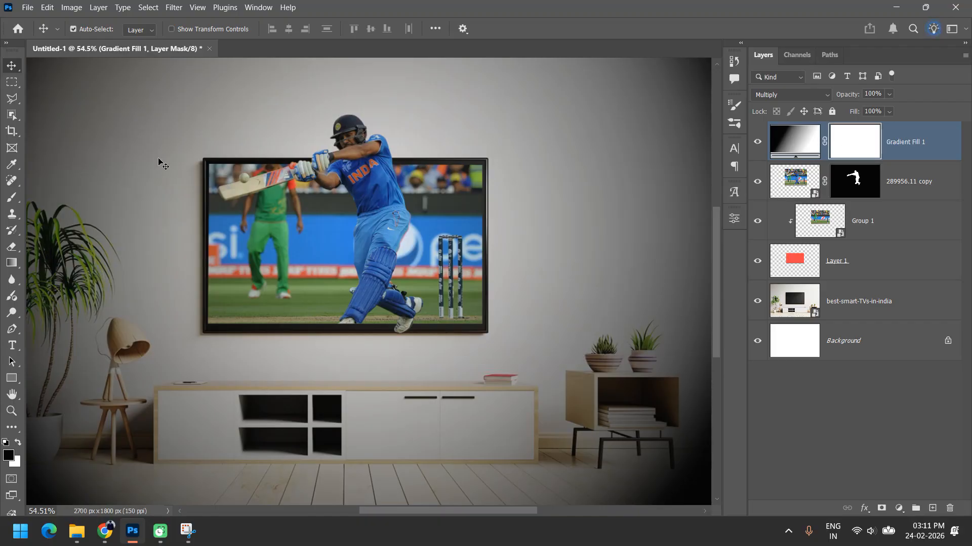
left_click(12, 82)
left_click(65, 93)
left_click_drag(123, 91, 620, 365)
right_click(390, 256)
left_click(420, 258)
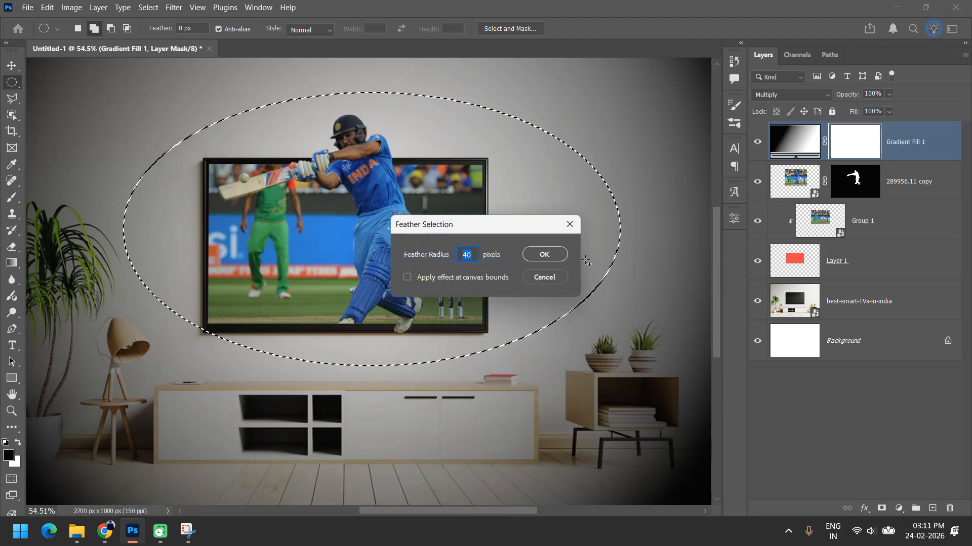
type("80")
key("Return")
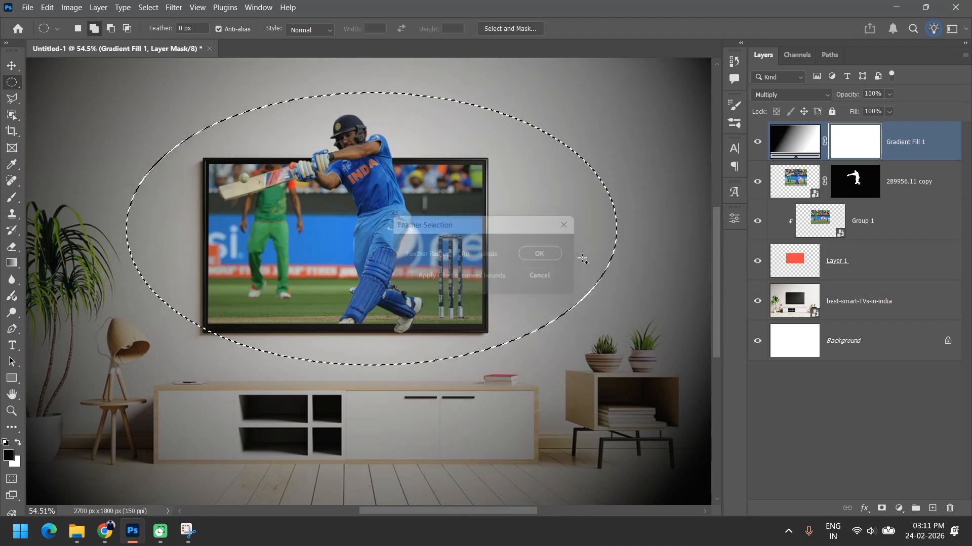
Step: Fill the ellipse with black on the gradient fill's mask, deselect, and set the layer's opacity to 57%
key("alt+BackSpace")
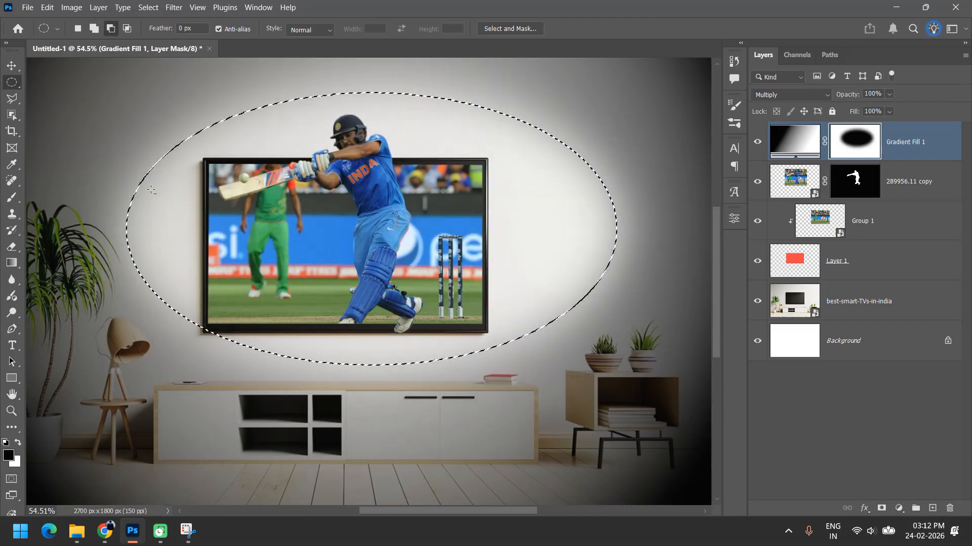
key("ctrl+d")
scroll(407, 217, "down", 5)
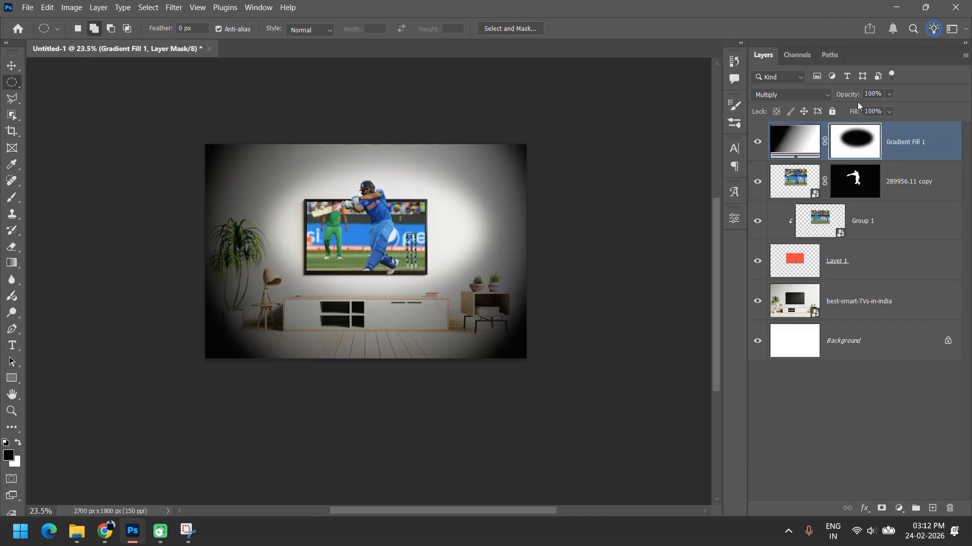
left_click(889, 94)
left_click_drag(902, 110, 878, 107)
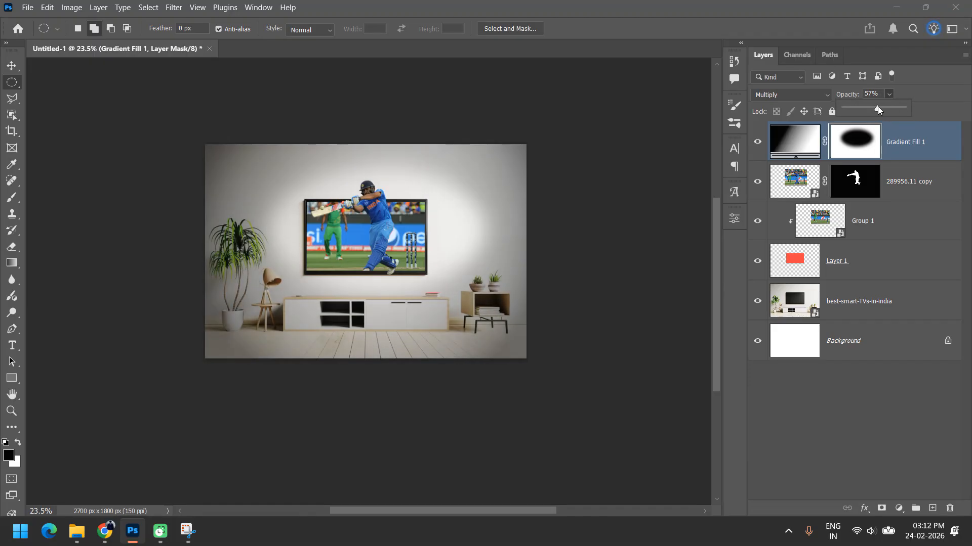
scroll(368, 246, "up", 4)
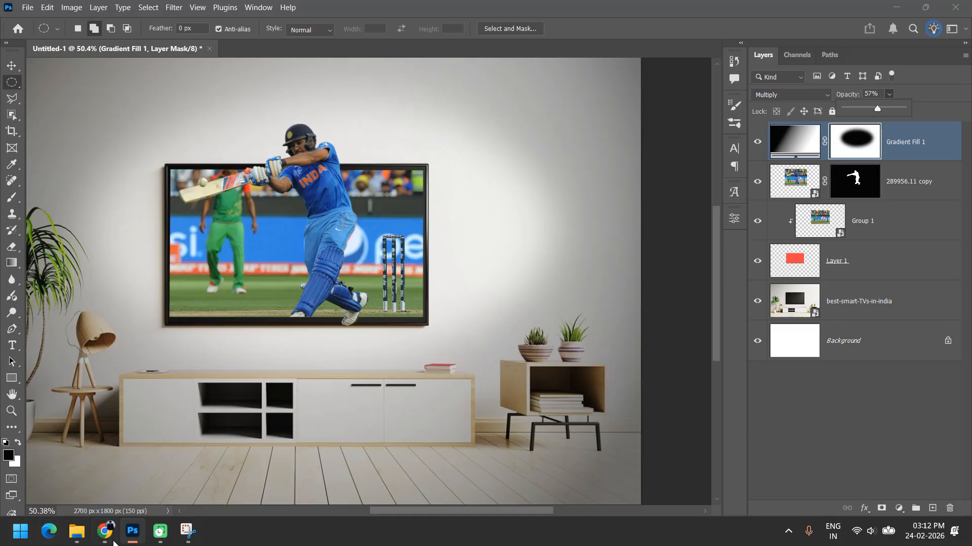
Step: Switch to Chrome and search Google Images for "crciket tv popout add", accepting the suggested spelling "cricket tv pop out ads"
left_click(129, 471)
left_click(237, 13)
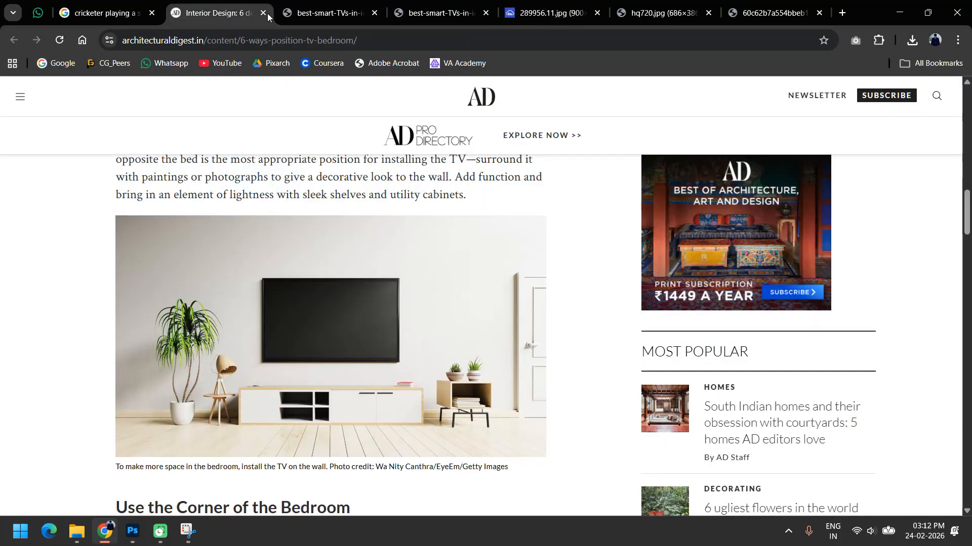
left_click(111, 13)
left_click(276, 112)
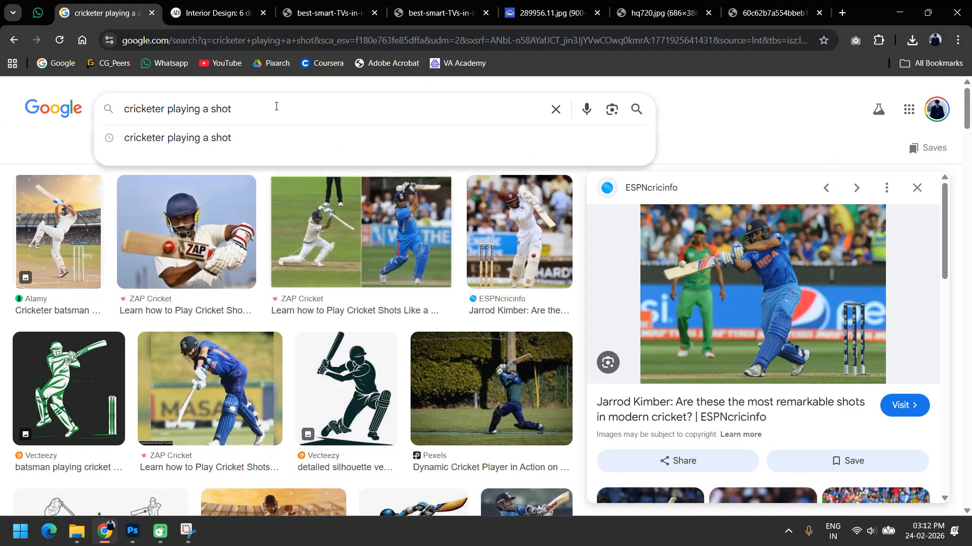
key("ctrl+a")
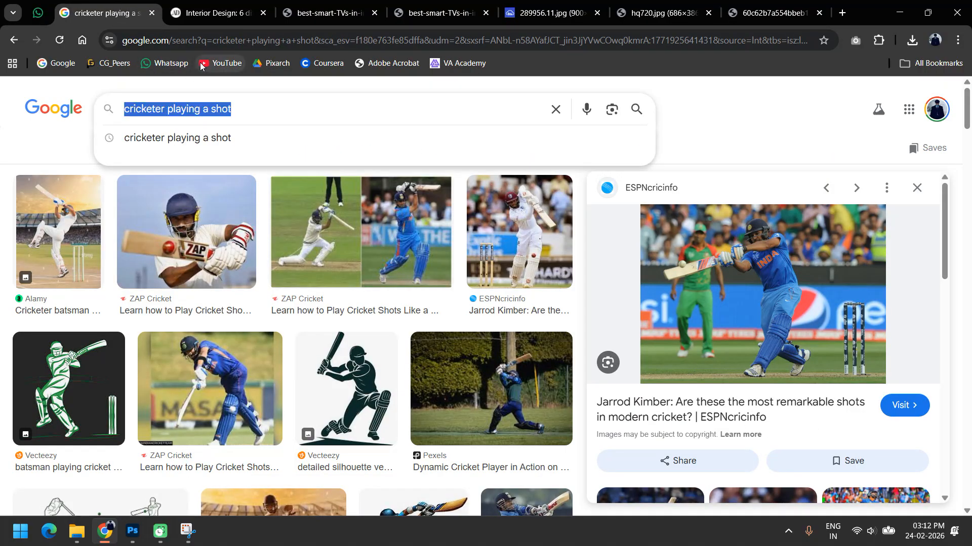
type("crciket ")
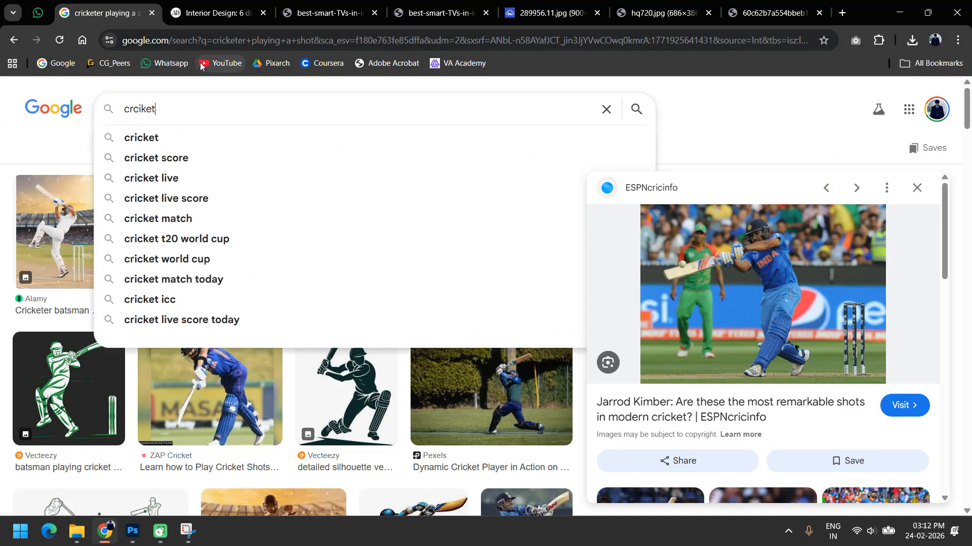
type("tv popout add")
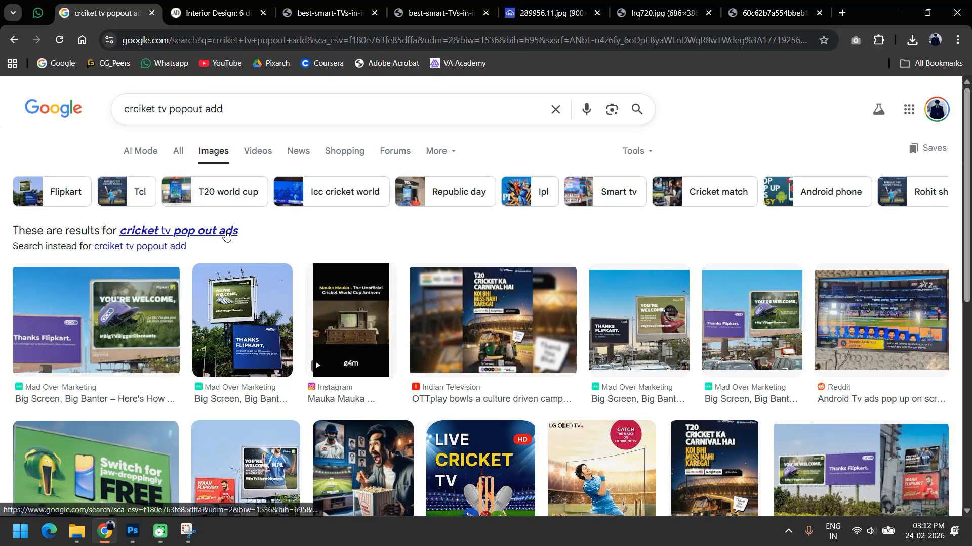
left_click(226, 232)
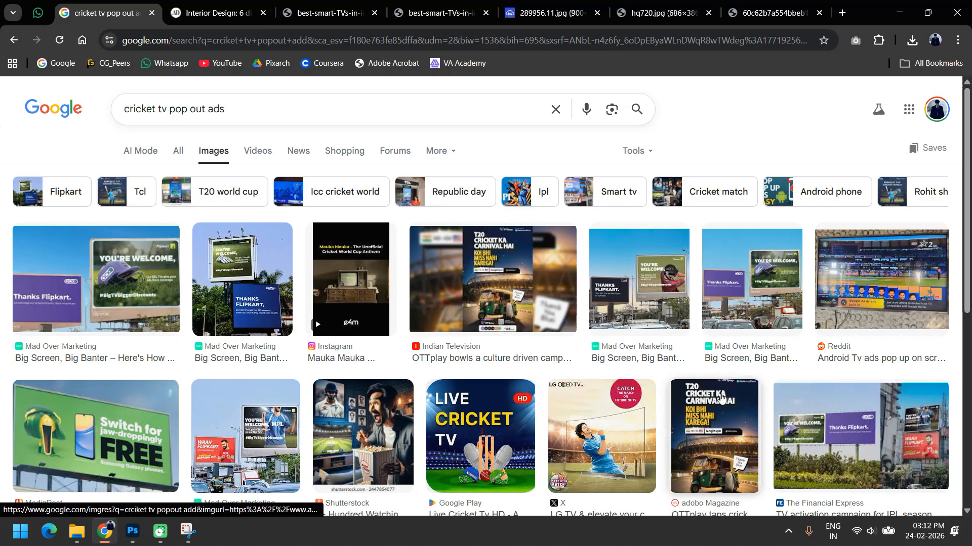
Step: Browse the image results and open the Sony Bravia "Live the stadium feel" cricket ad in a new tab
scroll(723, 395, "down", 4)
scroll(711, 372, "down", 3)
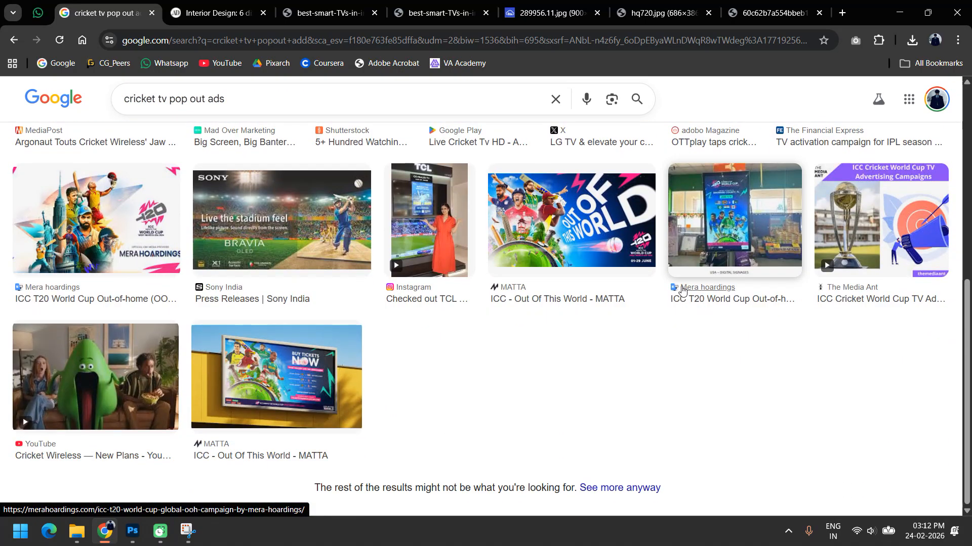
left_click(281, 223)
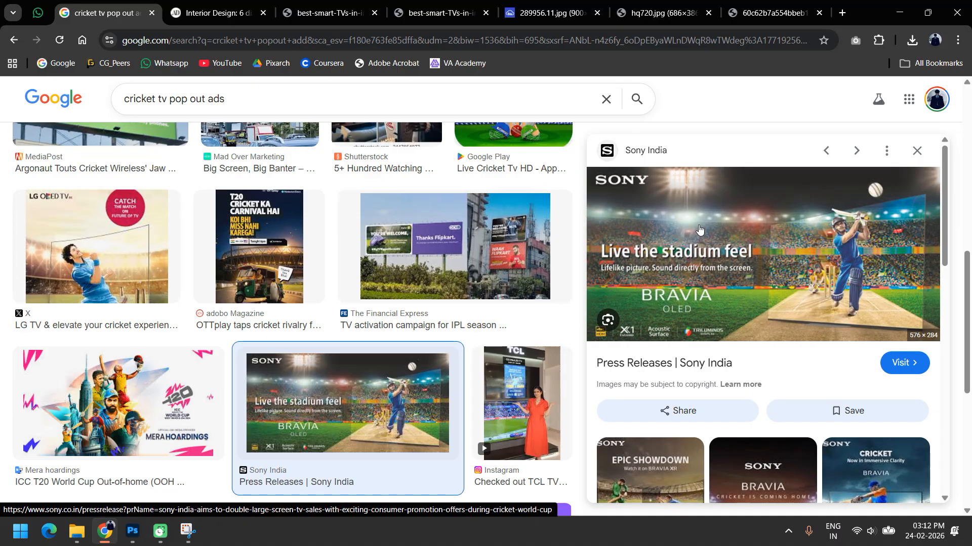
right_click(725, 268)
left_click(807, 398)
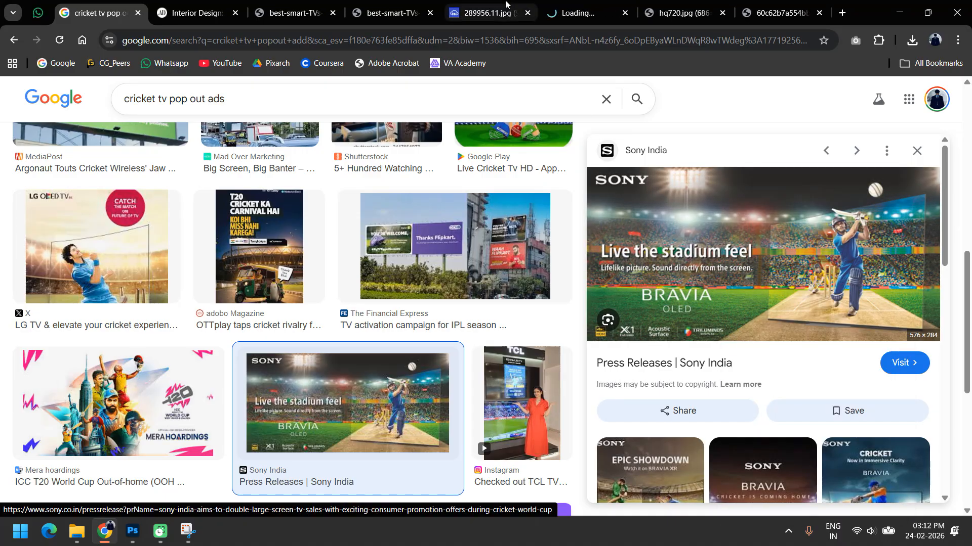
Step: View the Sony Bravia ad image, switch to Photoshop, and draw a circular selection tightly around the ball at the bat
left_click(576, 6)
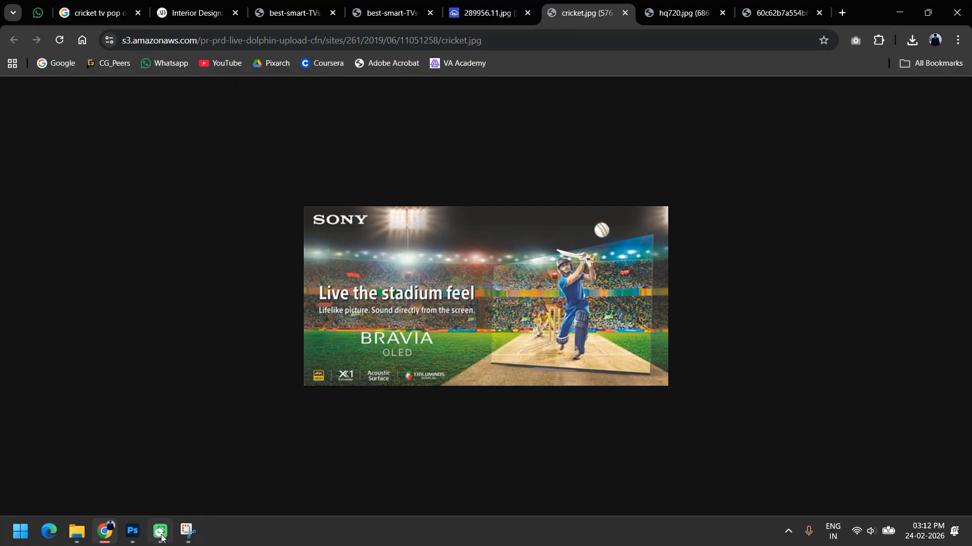
left_click(132, 531)
scroll(228, 147, "up", 4)
scroll(229, 147, "up", 5)
right_click(10, 86)
left_click(72, 92)
left_click_drag(328, 184, 277, 134)
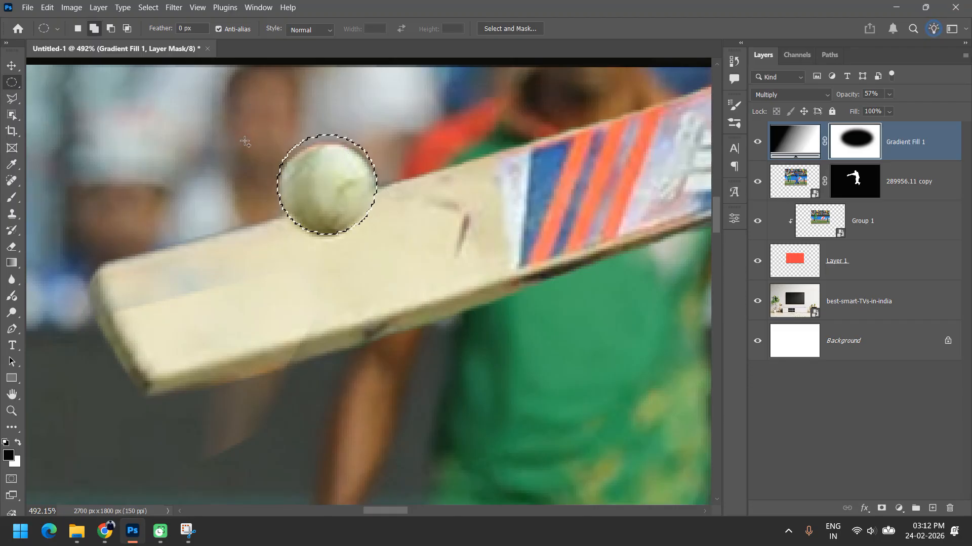
key("Down")
key("Down")
key("Down")
key("Up")
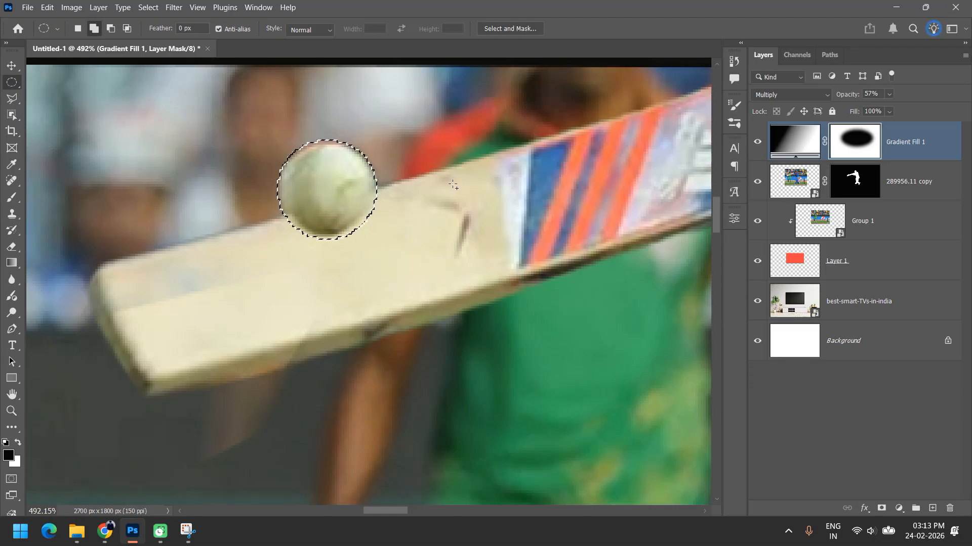
Step: Rasterize the "289956.11 copy" smart object layer, keeping its layer mask
left_click(802, 191)
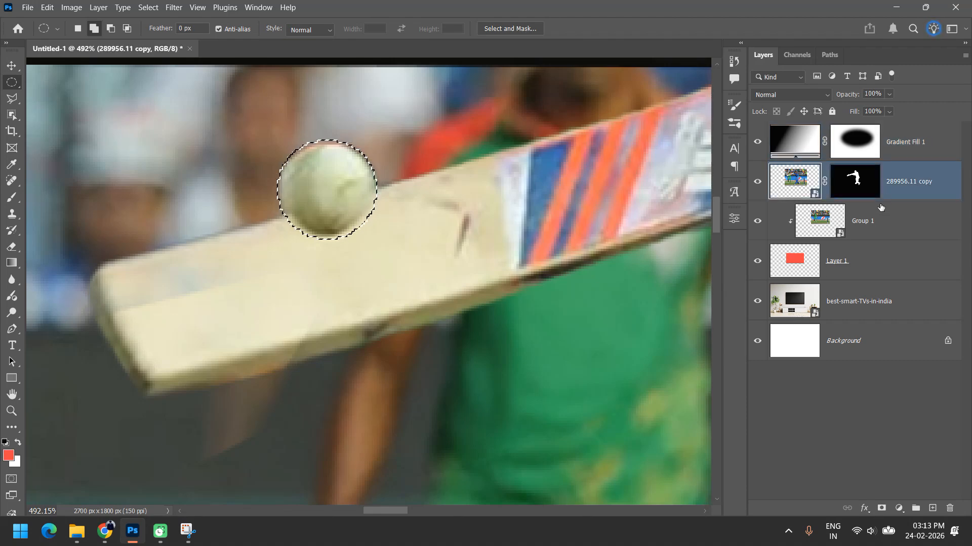
right_click(790, 182)
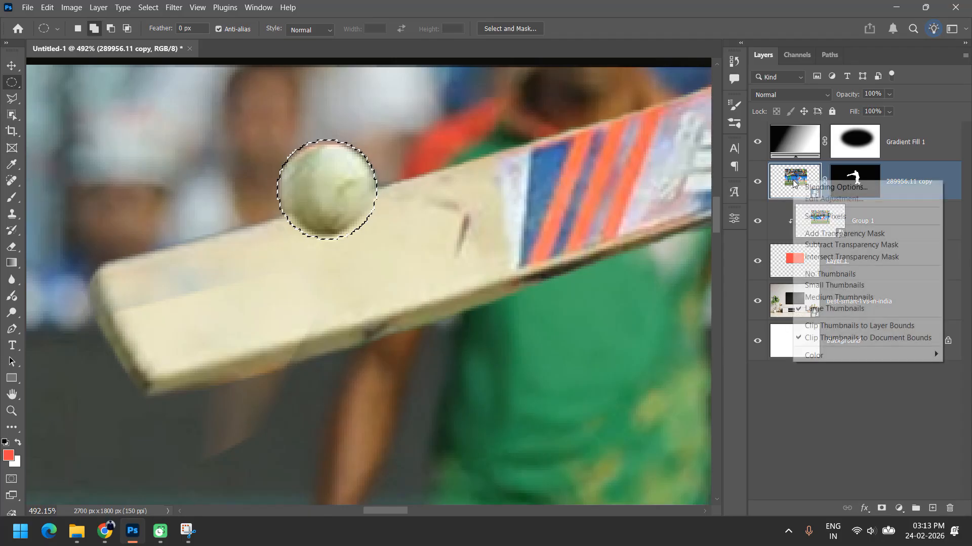
left_click(23, 90)
right_click(356, 175)
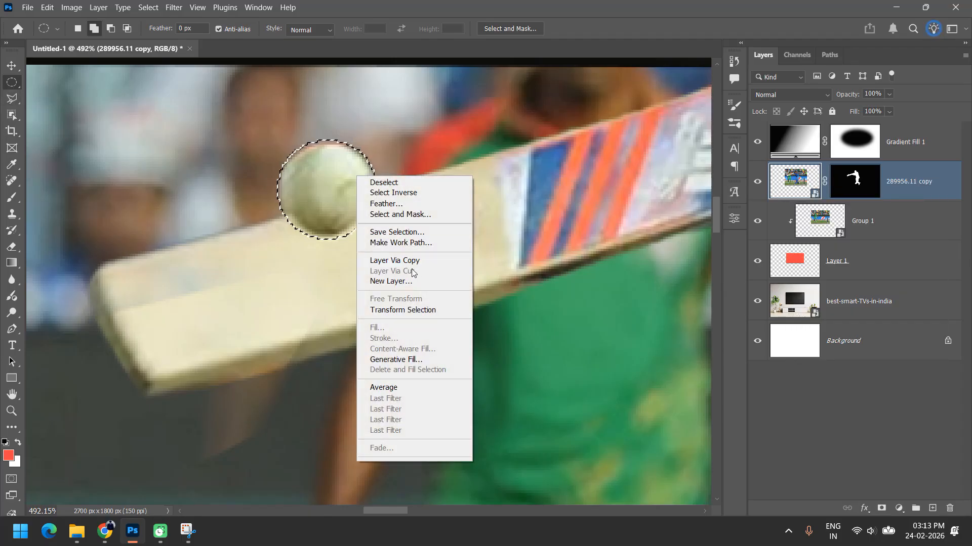
right_click(927, 177)
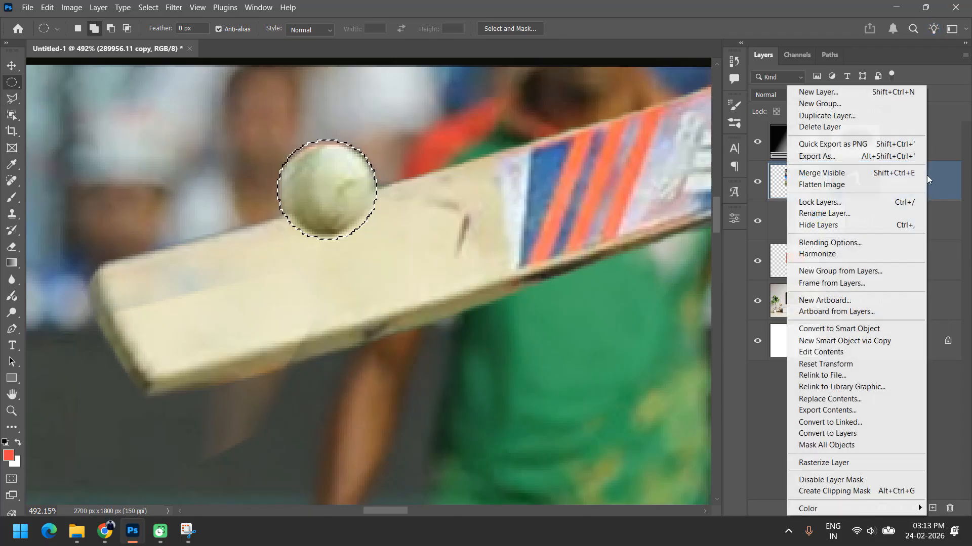
left_click(844, 463)
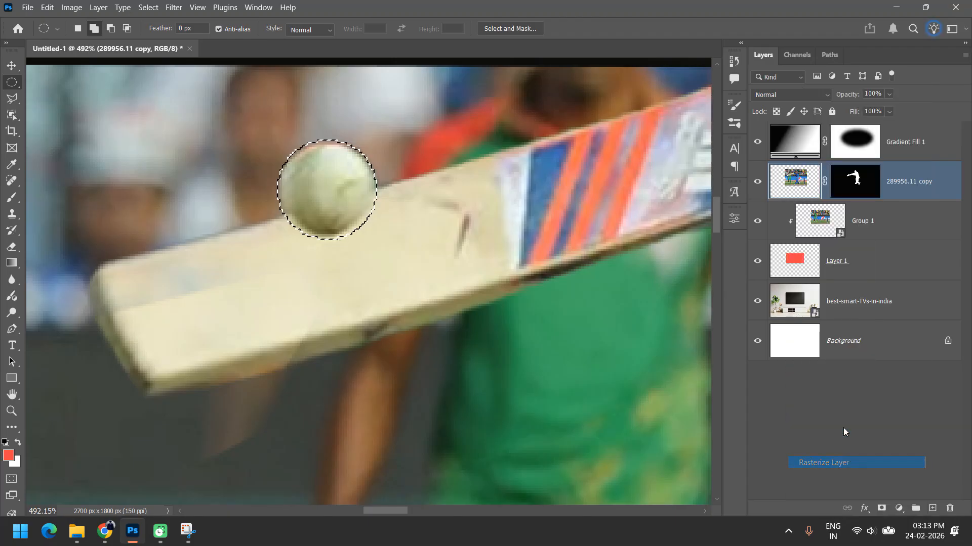
Step: Cut the selected ball onto its own layer and move it below the bat, over the green shirt
right_click(803, 174)
right_click(337, 191)
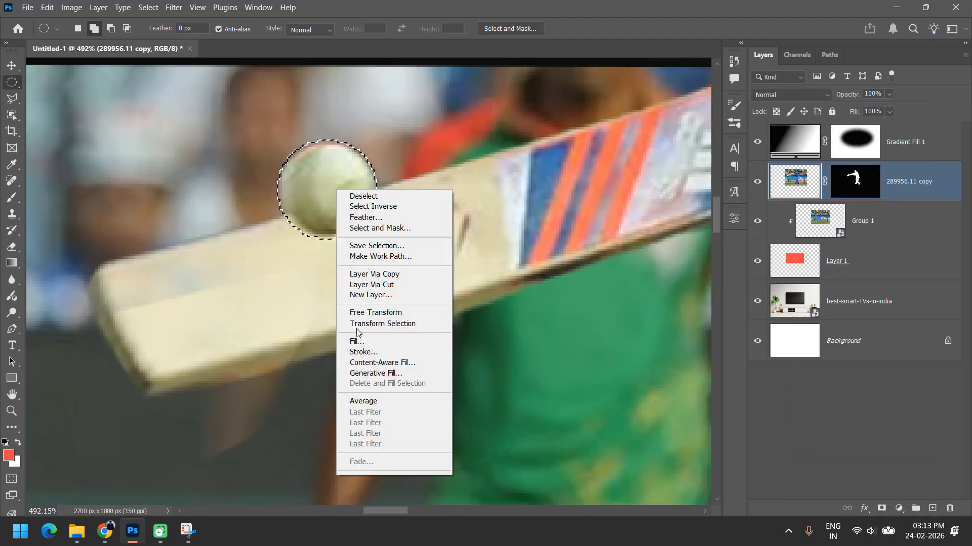
left_click(385, 284)
key("v")
left_click_drag(418, 164, 582, 392)
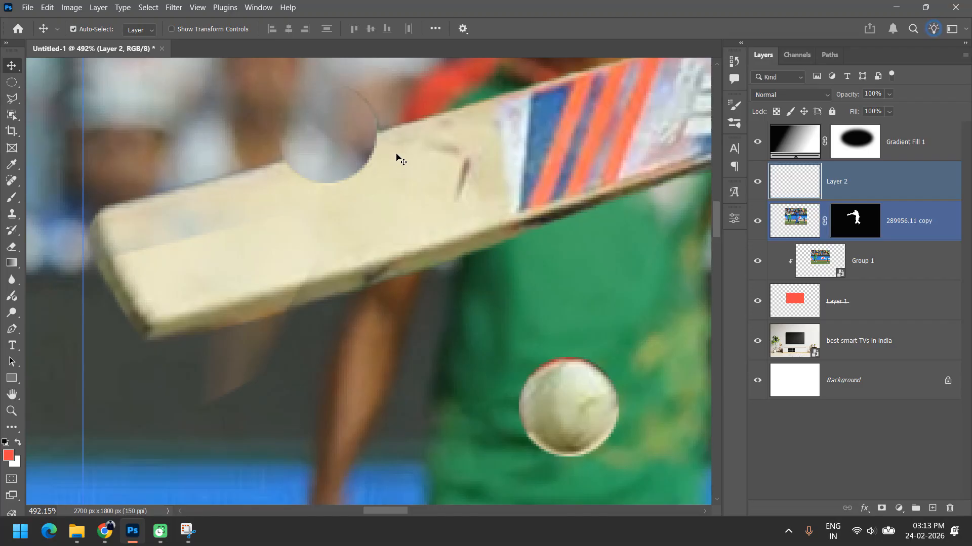
Step: On the "289956.11 copy" layer, clone the bat's upper edge into the ball-shaped gap with a size 40 Clone Stamp
left_click(370, 167)
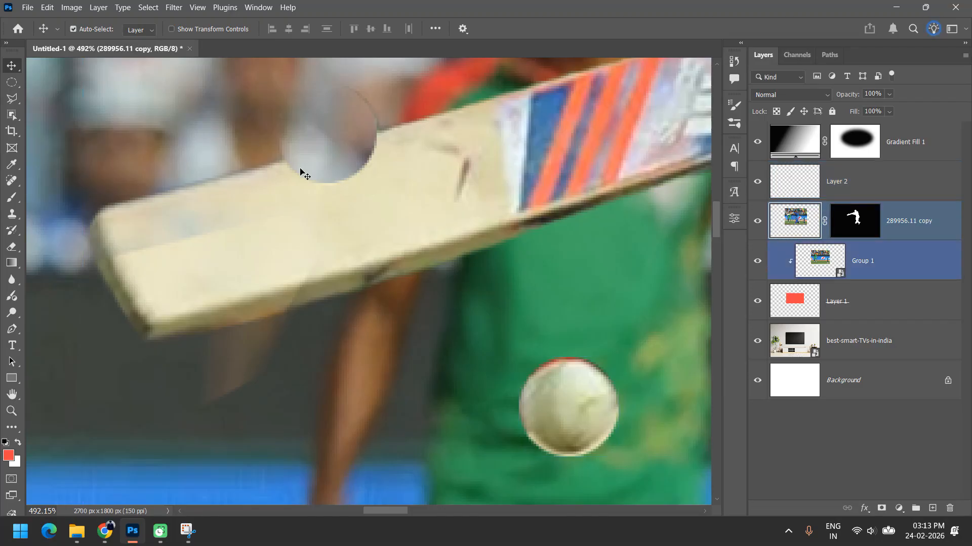
key("s")
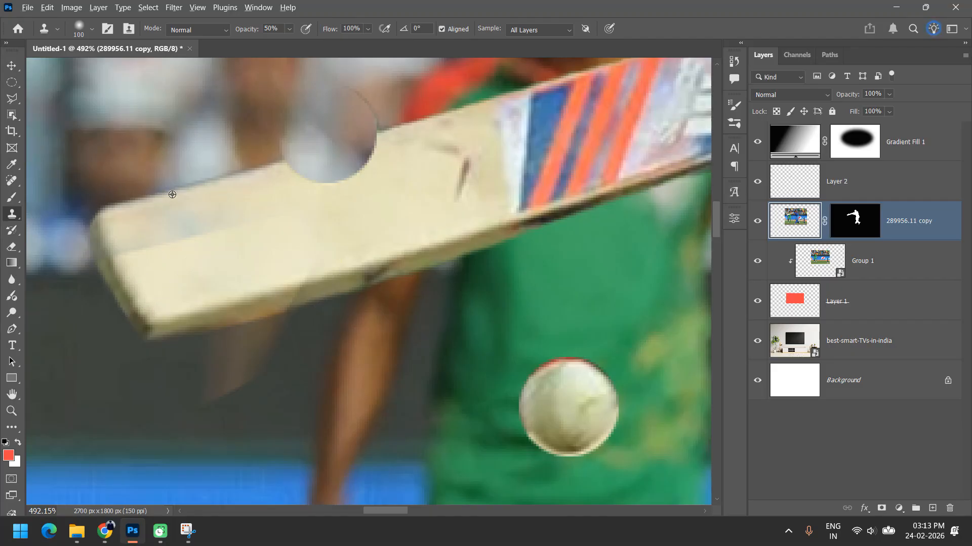
left_click(172, 194, "alt")
left_click(217, 191)
key("[")
key("[")
key("[")
key("[")
key("[")
key("[")
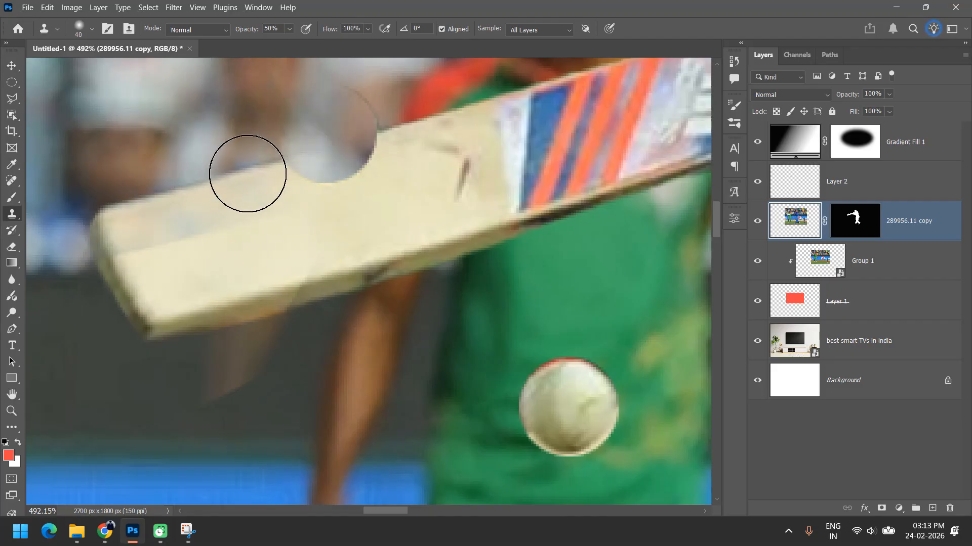
mouse_move(249, 172)
left_mouse_down()
mouse_move(369, 156)
mouse_move(314, 171)
left_mouse_up()
Step: Raise the Clone Stamp opacity to 99% and rebuild the rest of the bat's upper edge and face where the ball was
left_click_drag(255, 31, 280, 31)
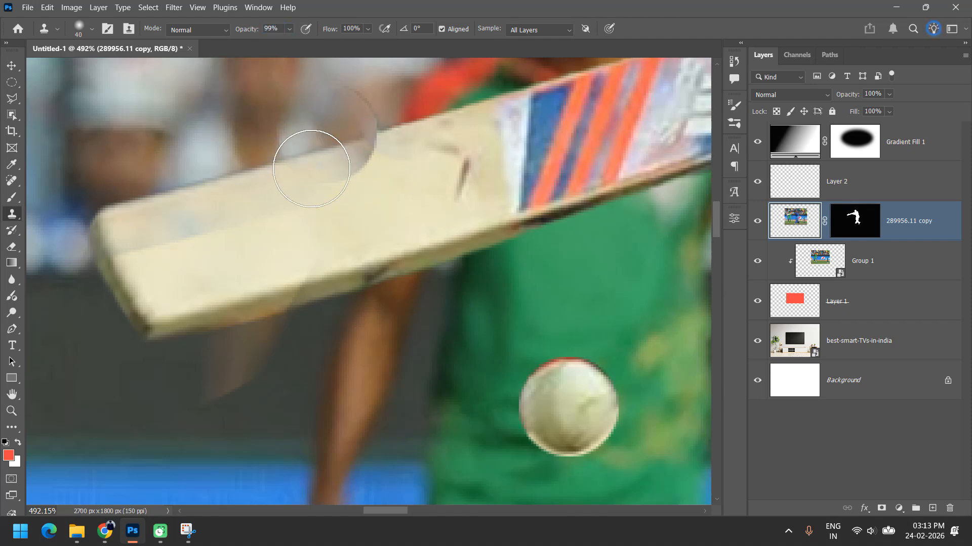
left_click_drag(387, 148, 406, 148)
left_click(256, 172, "alt")
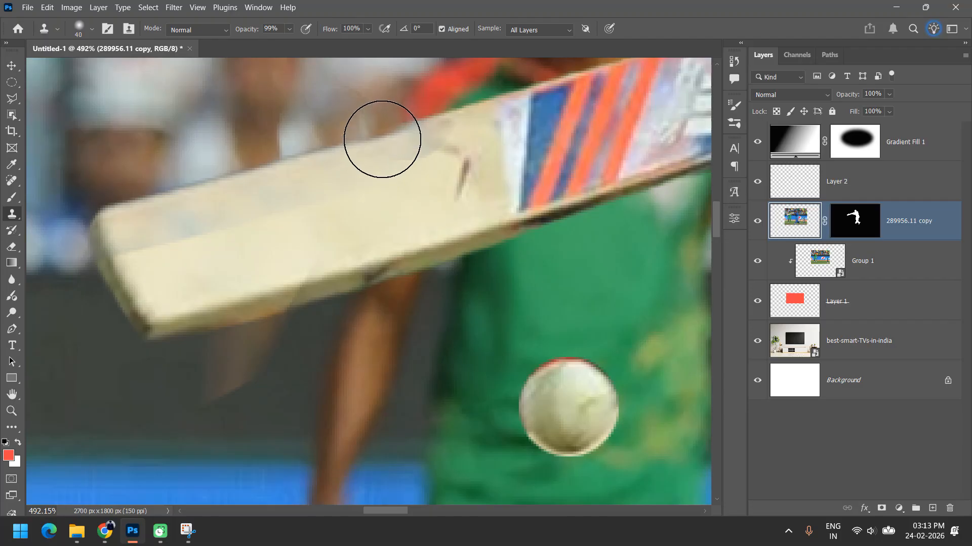
mouse_move(377, 138)
left_mouse_down()
mouse_move(444, 135)
mouse_move(405, 150)
left_mouse_up()
Step: Try to cover the faint ball outline above the bat with cloned crowd pixels, and undo the stroke
left_click(193, 109, "alt")
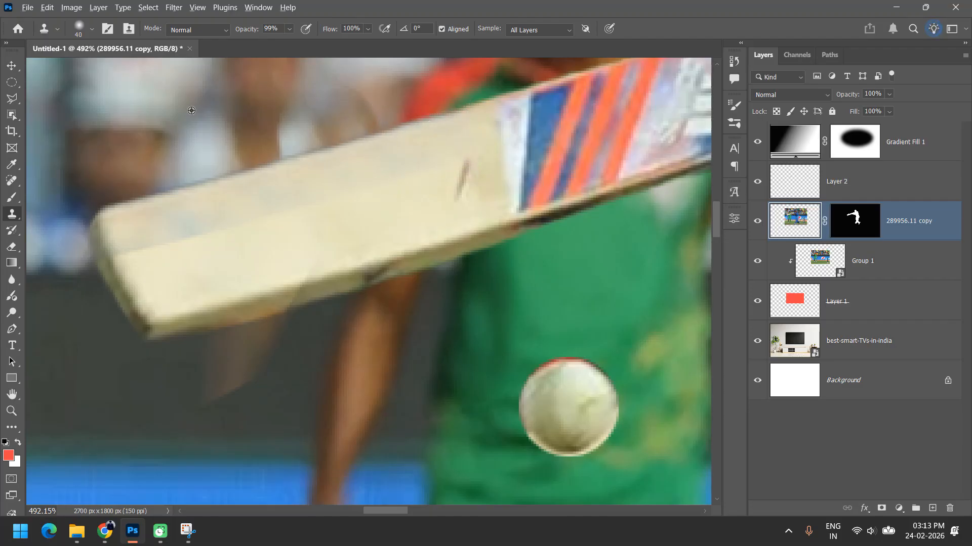
left_click_drag(310, 113, 356, 105)
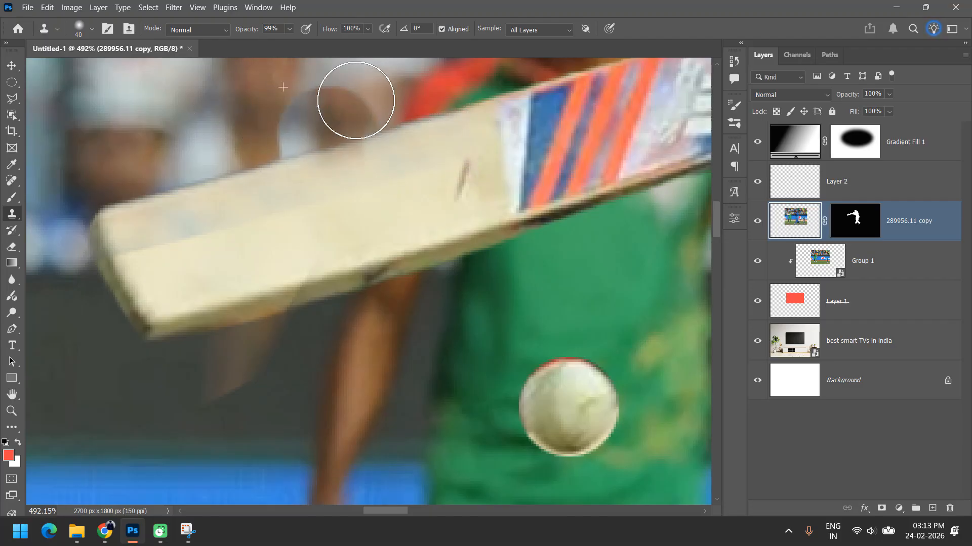
key("ctrl+z")
Step: Reduce the Clone Stamp size to 25, try cloning the white clothing over the remaining outline, and undo the stroke
scroll(289, 132, "down", 4)
left_click_drag(276, 142, 309, 301)
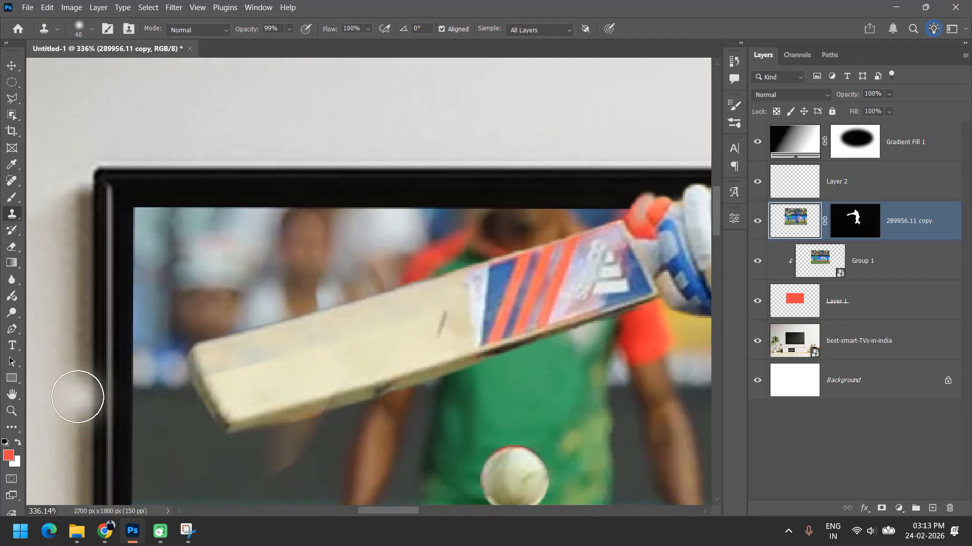
scroll(112, 403, "down", 1)
scroll(112, 403, "down", 2)
scroll(152, 384, "up", 5)
left_click(208, 312, "alt")
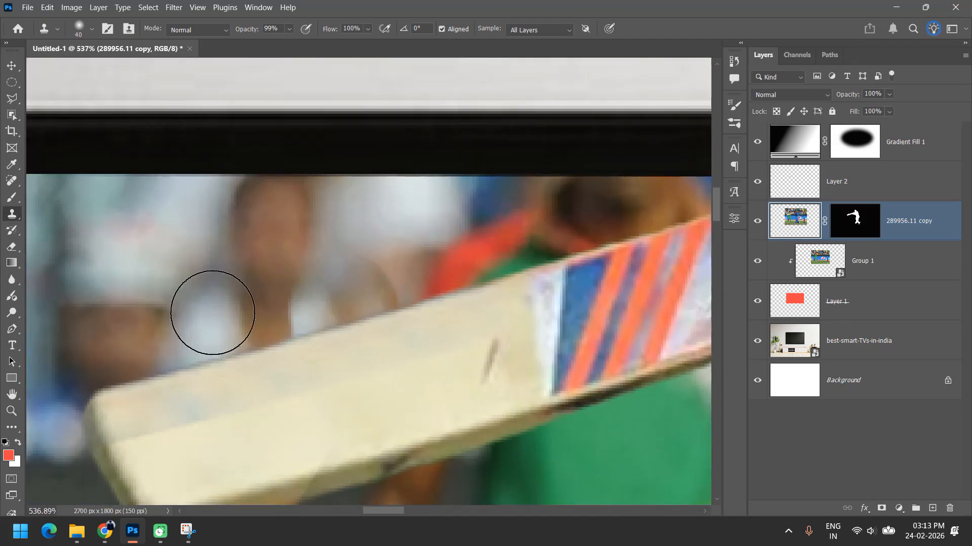
key("bracketleft")
key("bracketleft")
key("bracketleft")
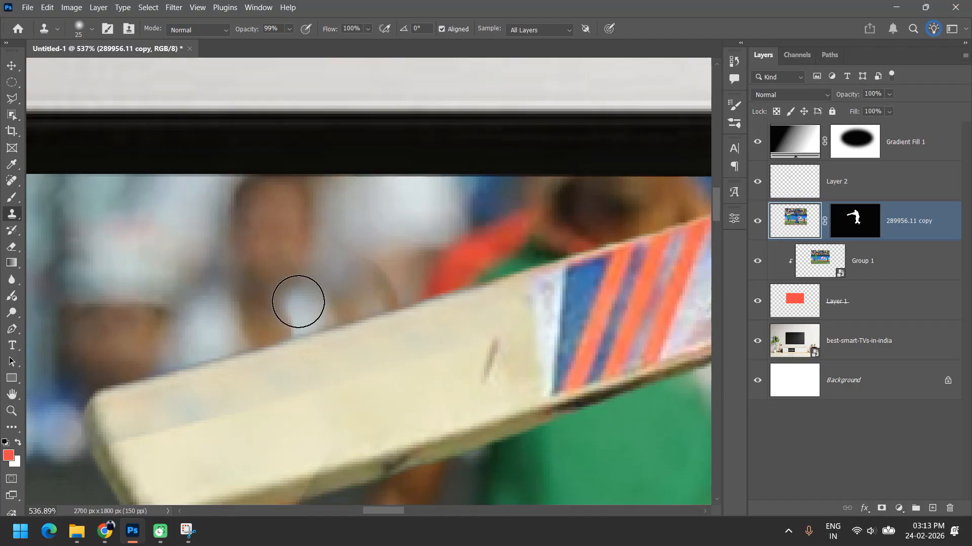
mouse_move(299, 314)
left_mouse_down()
mouse_move(313, 303)
mouse_move(288, 304)
mouse_move(282, 318)
mouse_move(340, 268)
mouse_move(382, 275)
mouse_move(351, 263)
mouse_move(275, 282)
left_mouse_up()
key("ctrl+z")
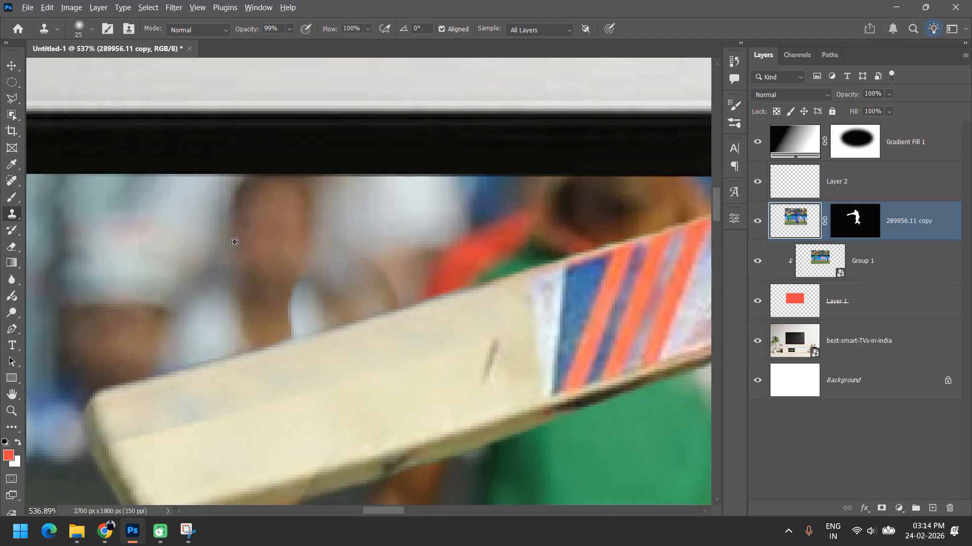
Step: Move the cut-out ball onto the wall just above the TV's upper-left corner and scale it to 149.83%
scroll(560, 196, "down", 5)
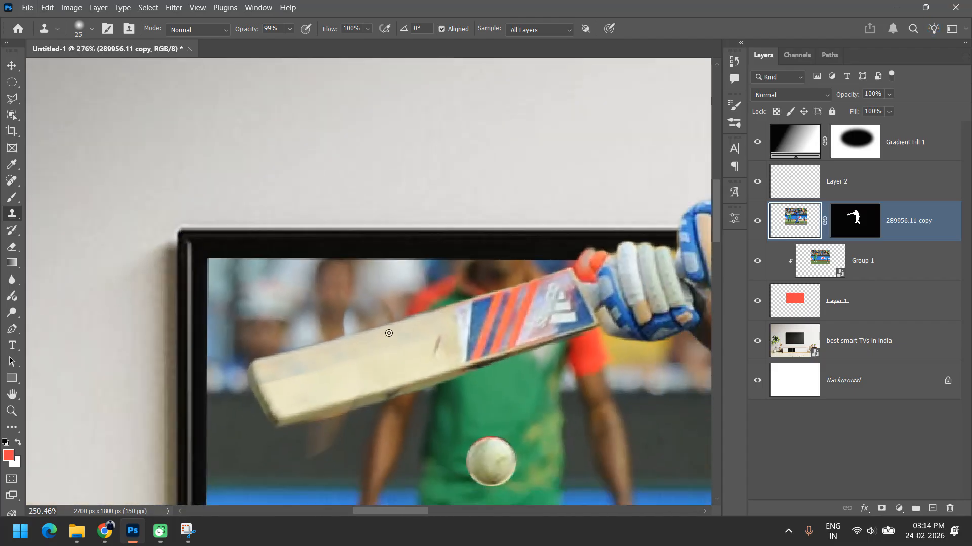
left_click_drag(529, 404, 273, 117)
key("v")
left_click(331, 245, "ctrl+shift")
key("ctrl+t")
scroll(323, 217, "down", 3)
scroll(274, 116, "up", 3)
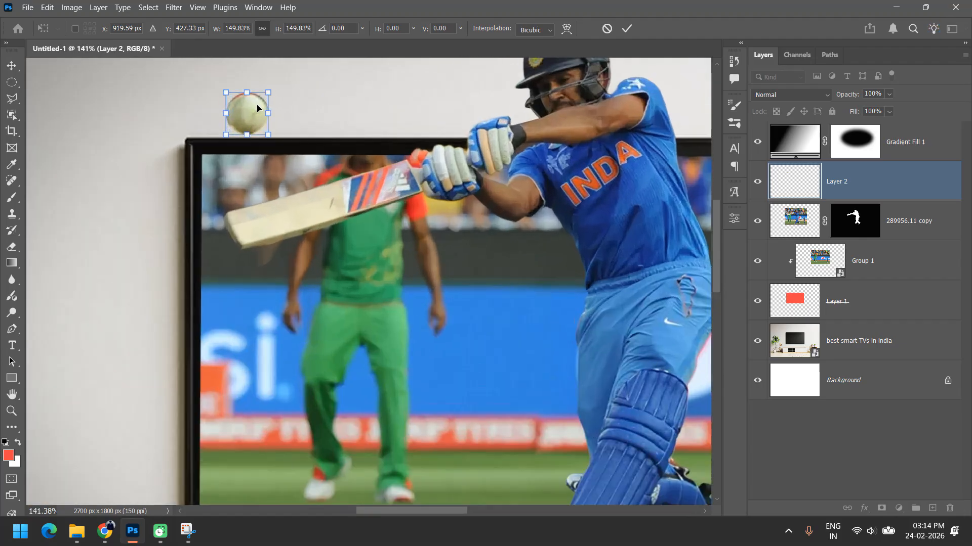
left_click(299, 136)
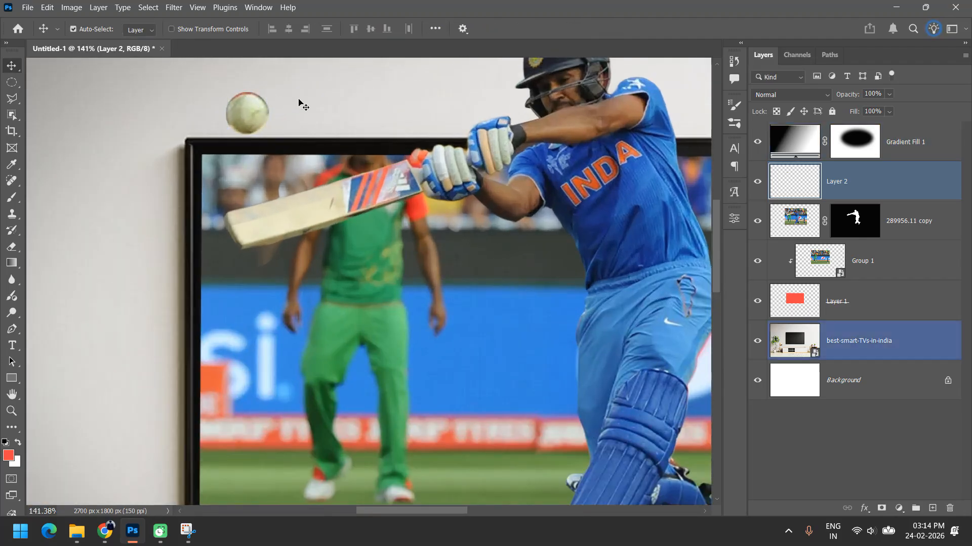
Step: Apply a Motion Blur to the ball layer with an angle of -43° and a distance of 15 pixels
left_click(174, 8)
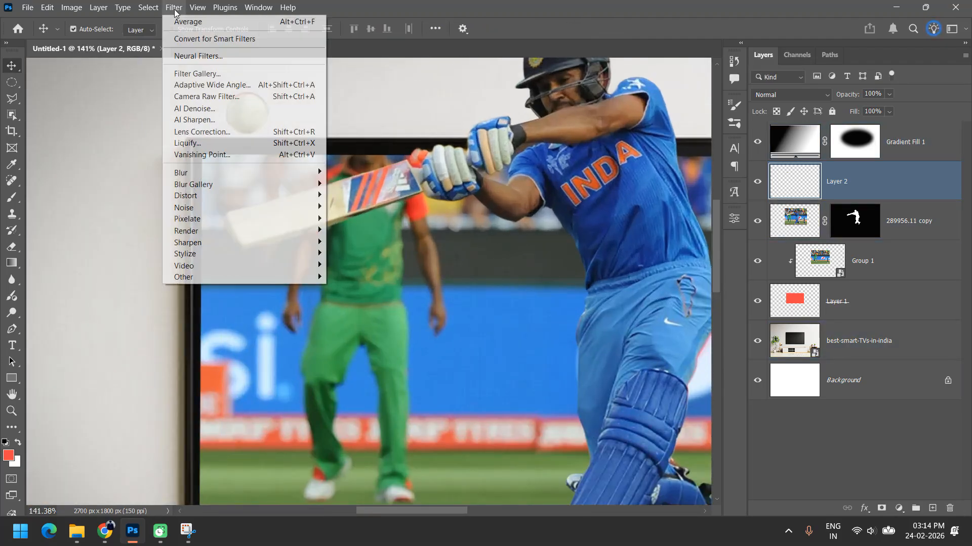
mouse_move(223, 174)
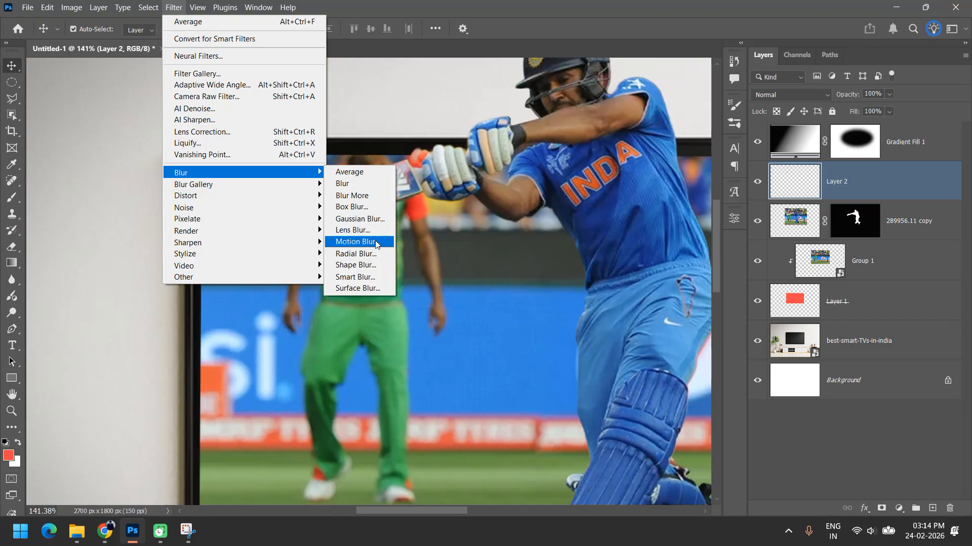
left_click(357, 242)
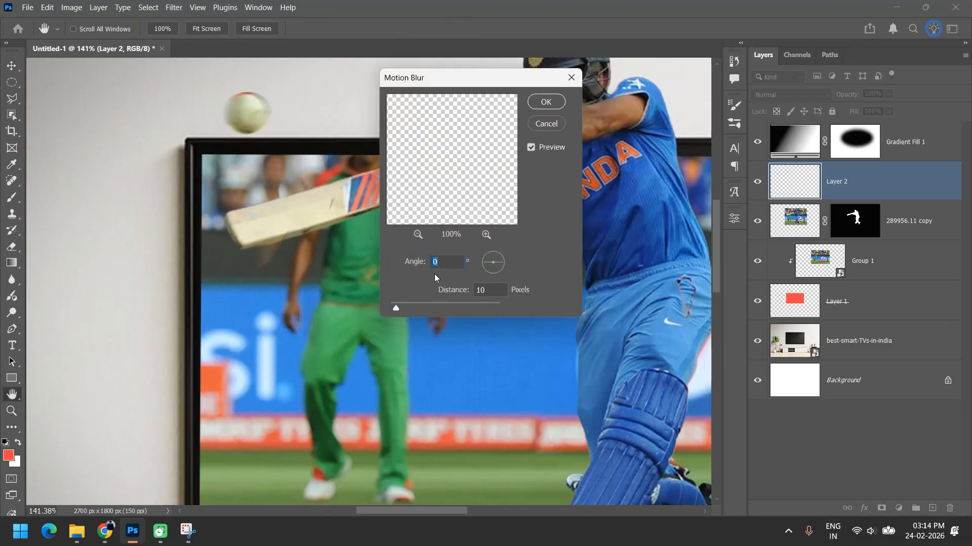
left_click_drag(397, 307, 406, 308)
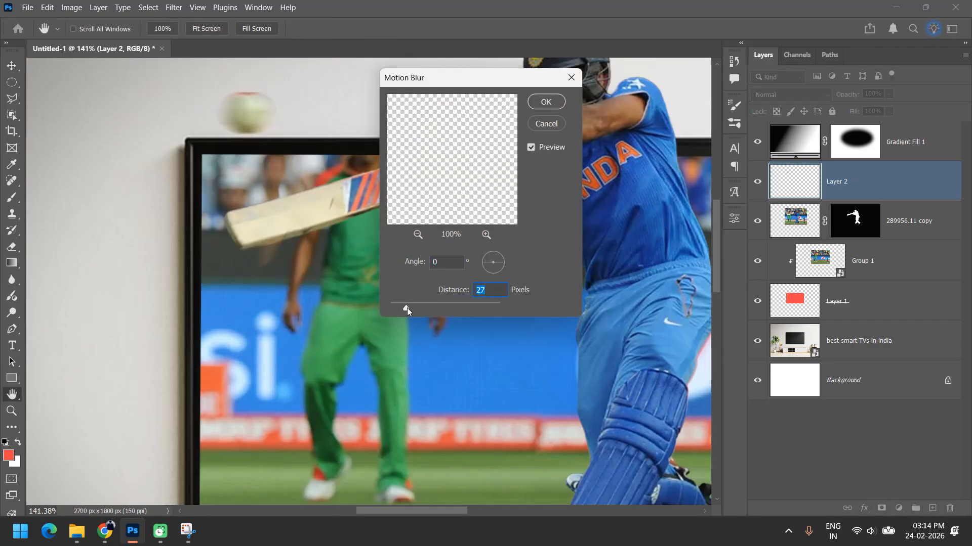
left_click_drag(500, 261, 497, 267)
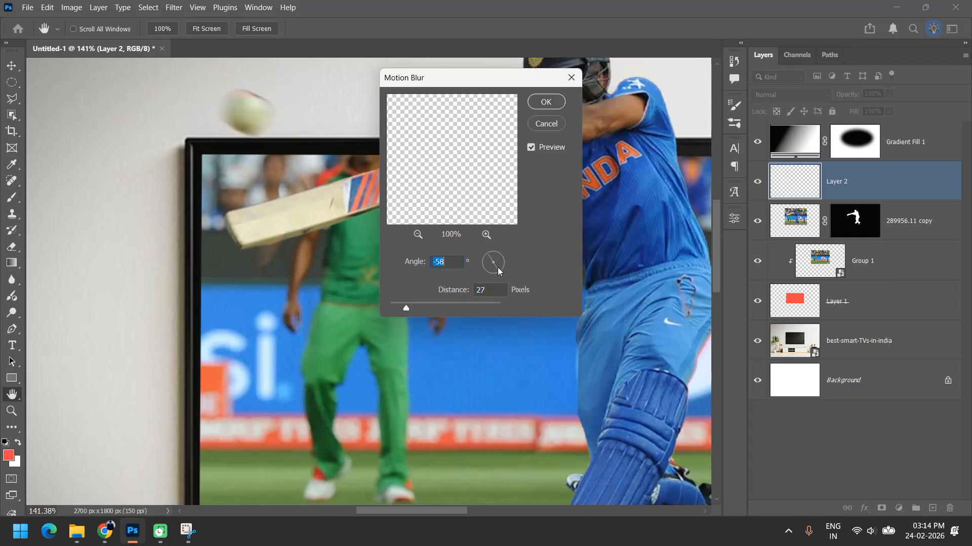
left_click_drag(406, 308, 400, 302)
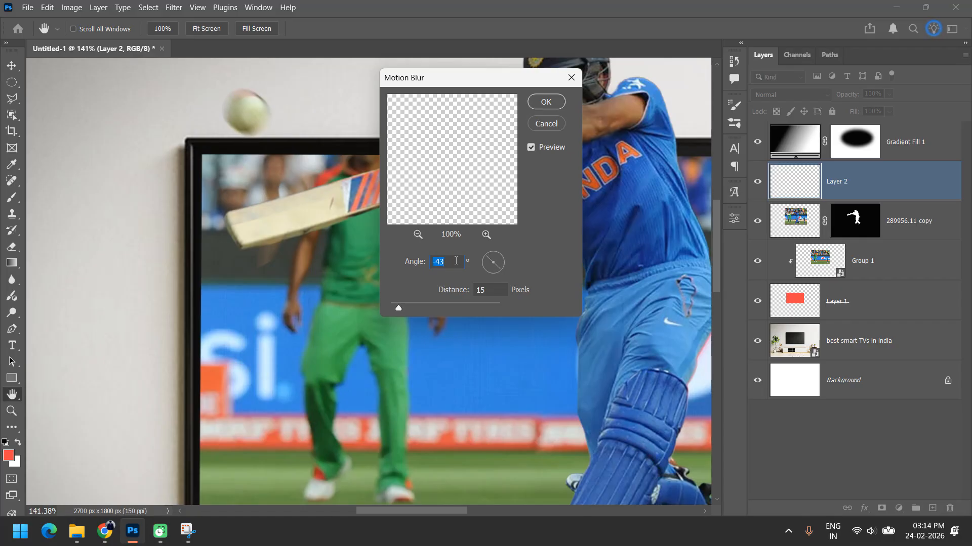
left_click(546, 103)
Step: Turn off Auto-Select and move the ball layer farther out from the TV, to X 771.50 px and Y 407.50 px
key("v")
left_click_drag(235, 104, 275, 290)
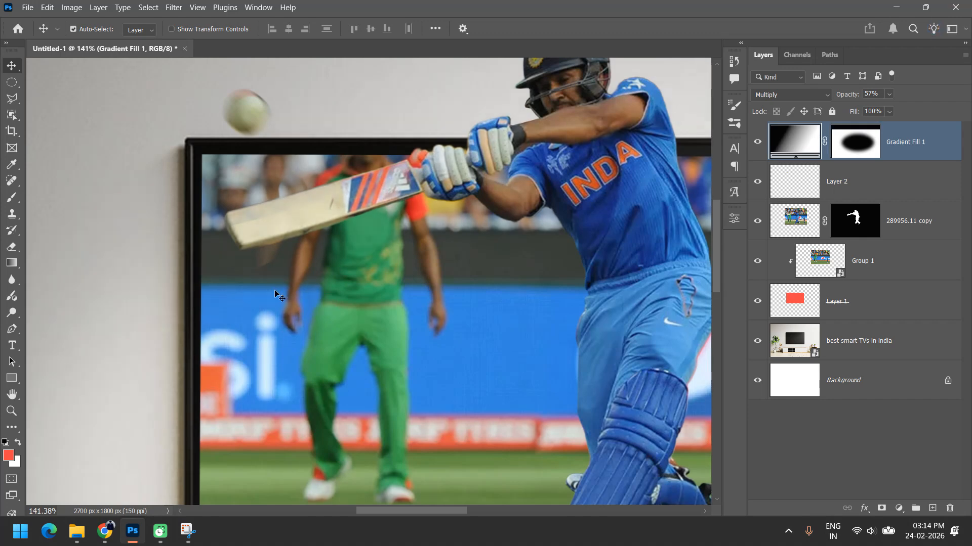
left_click(73, 29)
left_click(809, 196)
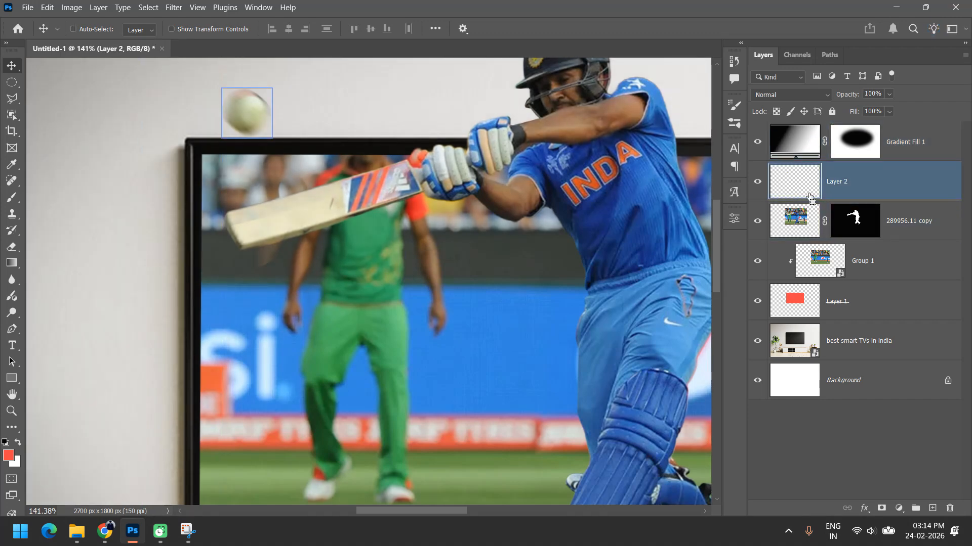
key("ctrl+t")
left_click_drag(250, 113, 134, 103)
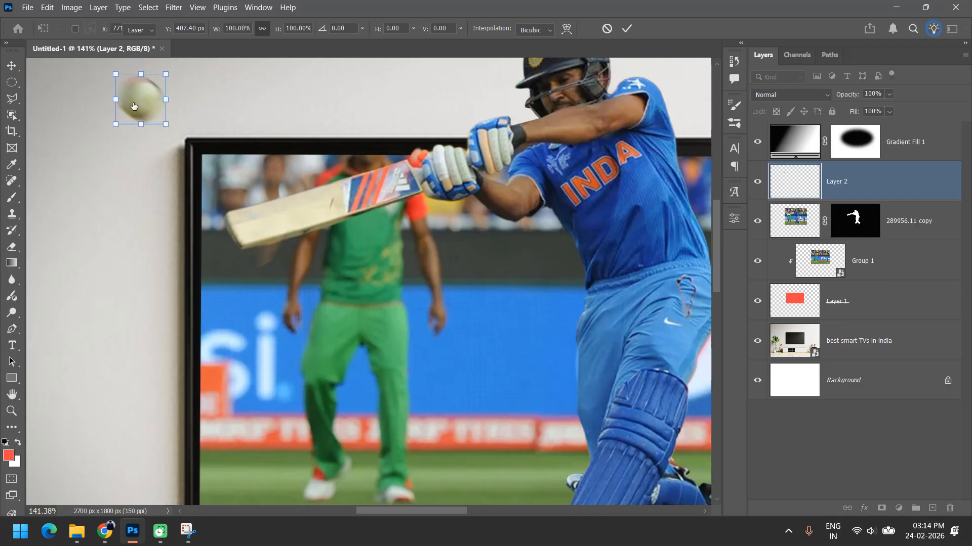
key("Return")
Step: Reposition the ball layer over the TV's upper-left corner, at X 881.50 px and Y 347.50 px
scroll(185, 150, "down", 4)
left_click(185, 151)
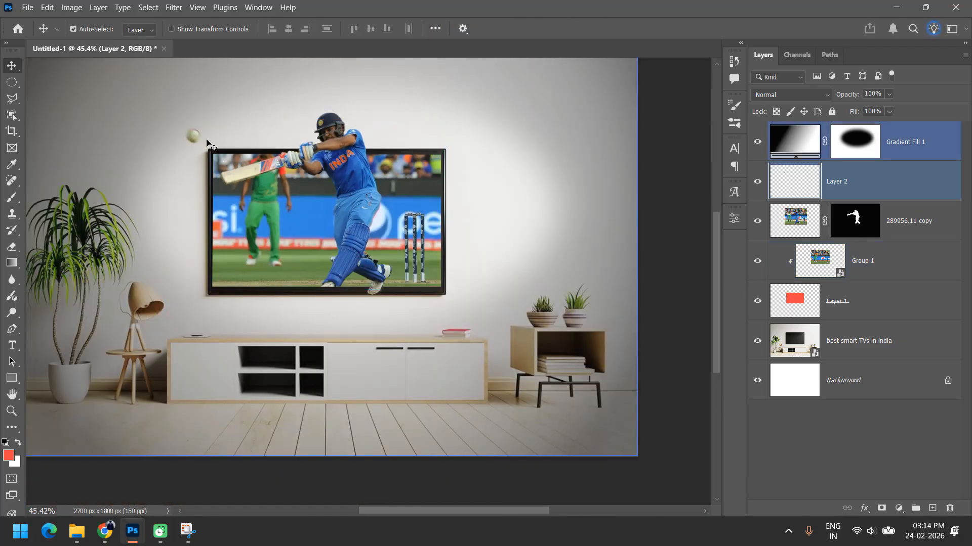
left_click(207, 143)
key("ctrl+t")
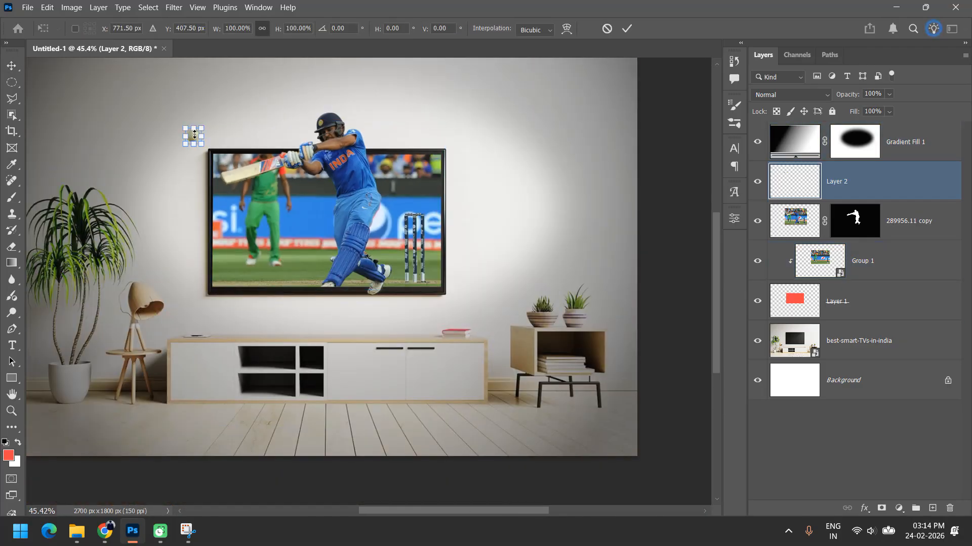
key("shift+Right")
key("shift+Right")
key("shift+Right")
key("shift+Right")
key("shift+Right")
key("shift+Right")
key("shift+Right")
key("shift+Right")
key("shift+Right")
key("shift+Up")
key("shift+Up")
key("shift+Up")
key("shift+Up")
key("shift+Up")
key("shift+Right")
key("shift+Right")
key("shift+Up")
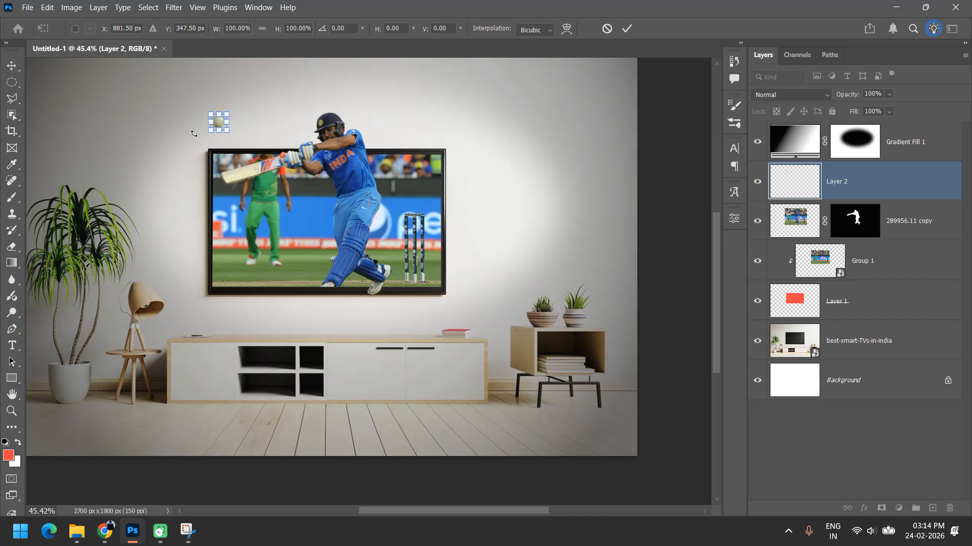
key("Return")
left_click(198, 139, "shift")
Step: Brighten the ball layer with Levels, setting the white input level to 220 and the midtones to 1.23
scroll(227, 106, "up", 6)
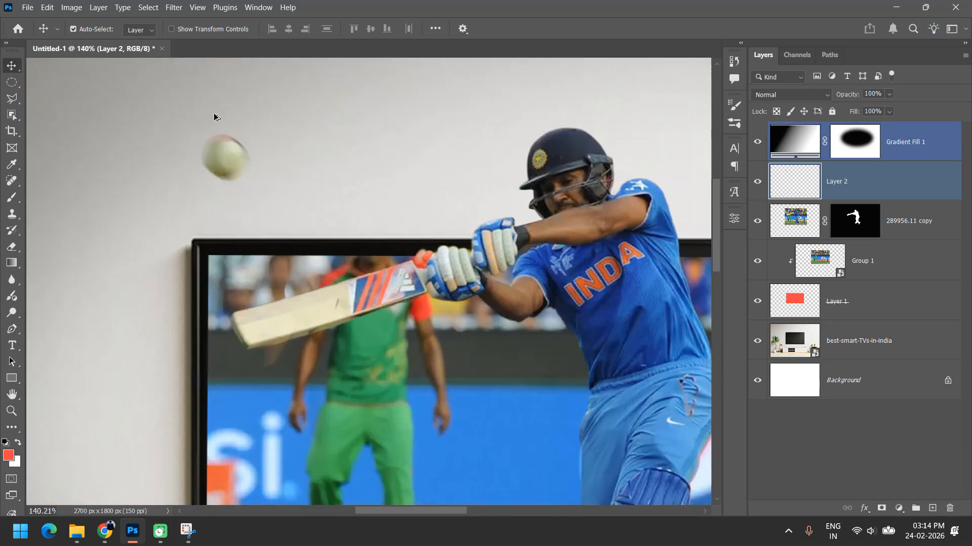
left_click(866, 192)
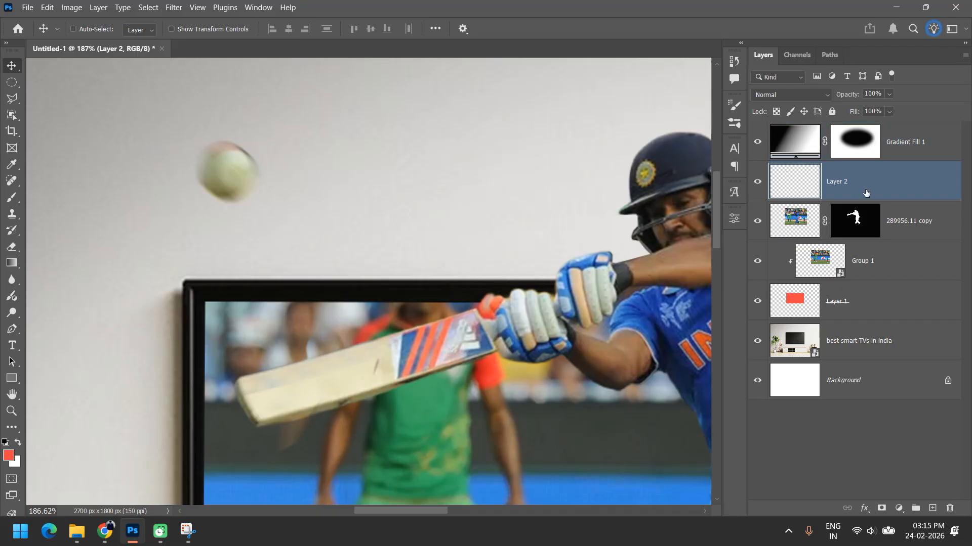
left_click(387, 62, "shift")
left_click(503, 177, "ctrl")
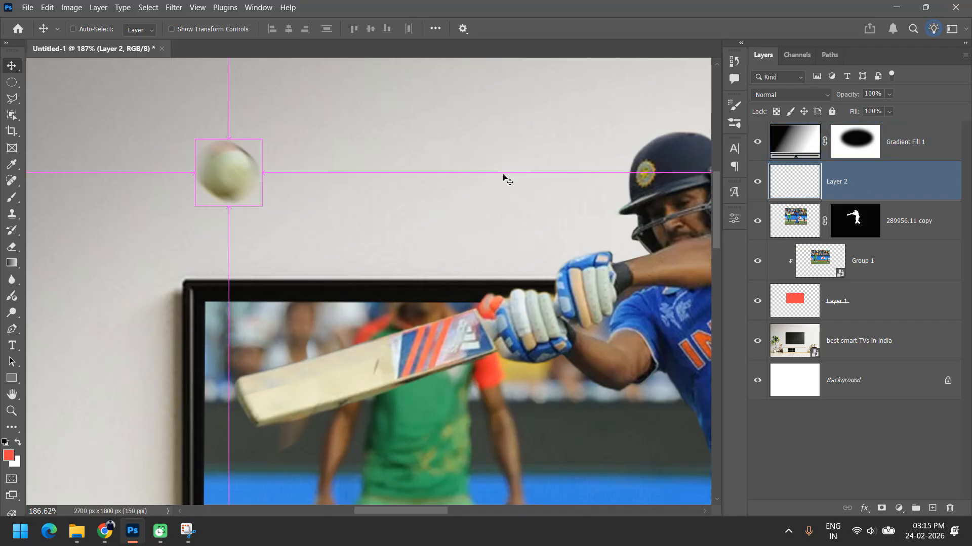
key("ctrl+l")
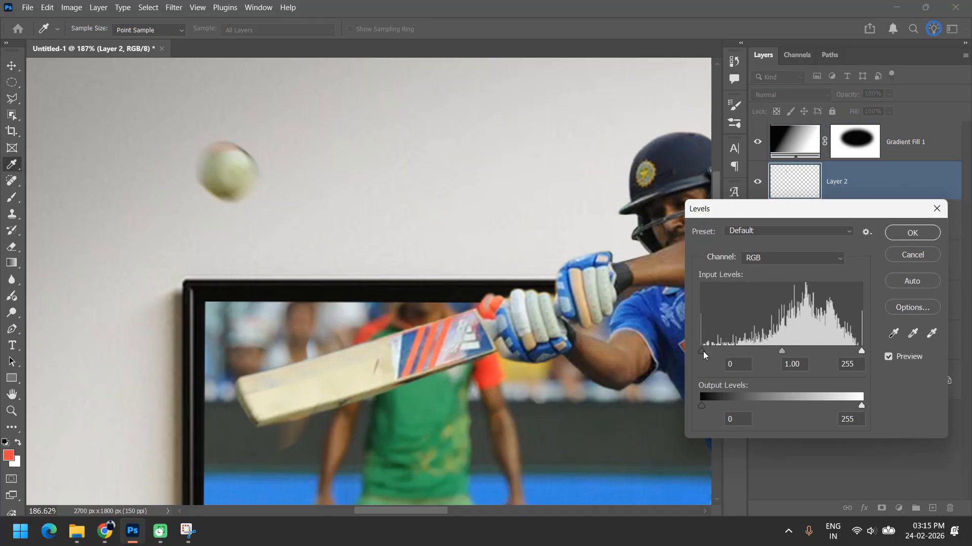
left_click_drag(860, 351, 839, 351)
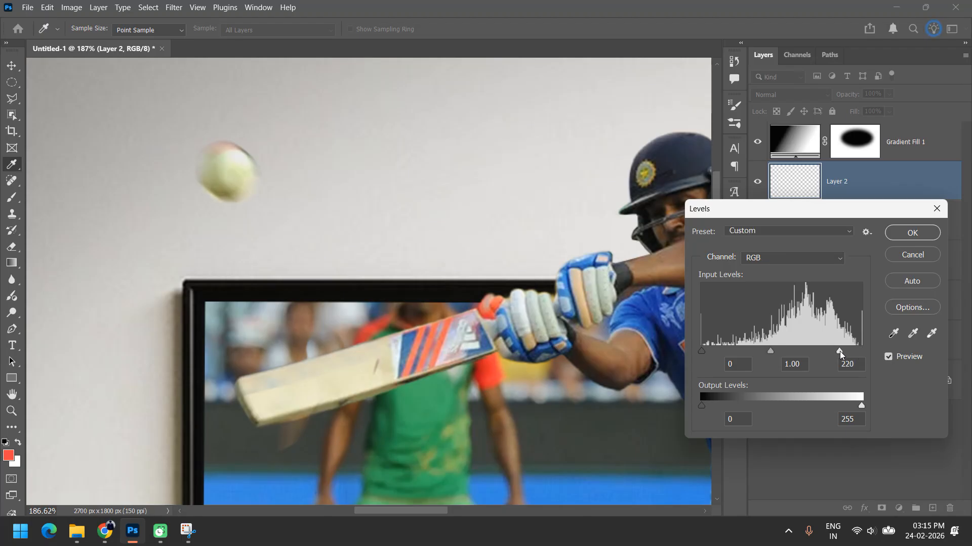
left_click_drag(773, 351, 760, 351)
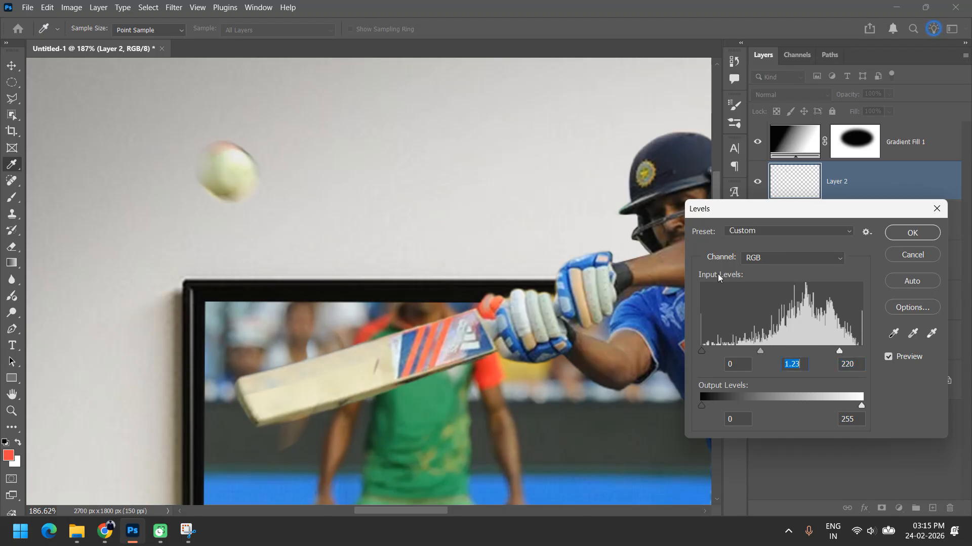
left_click(908, 356)
left_click(909, 235)
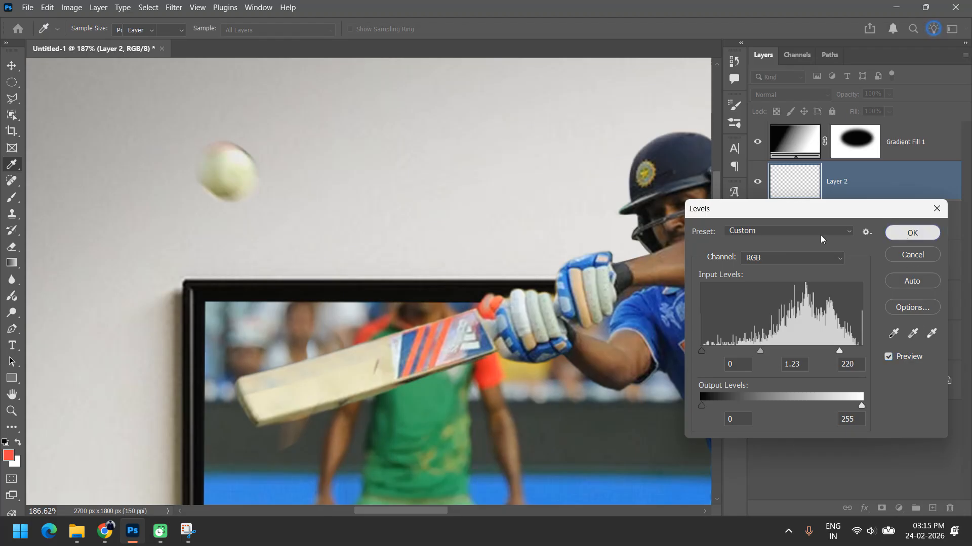
Step: View the whole composite, check the Sony BRAVIA cricket reference ad in Chrome, and return to Photoshop
scroll(355, 225, "down", 7)
left_click(571, 248)
scroll(512, 253, "down", 1)
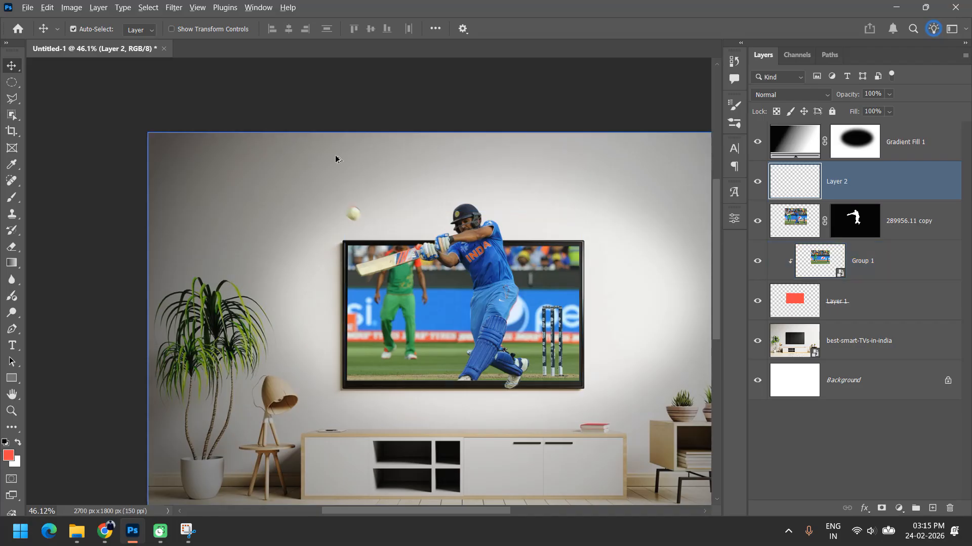
scroll(336, 158, "down", 3)
left_click(104, 541)
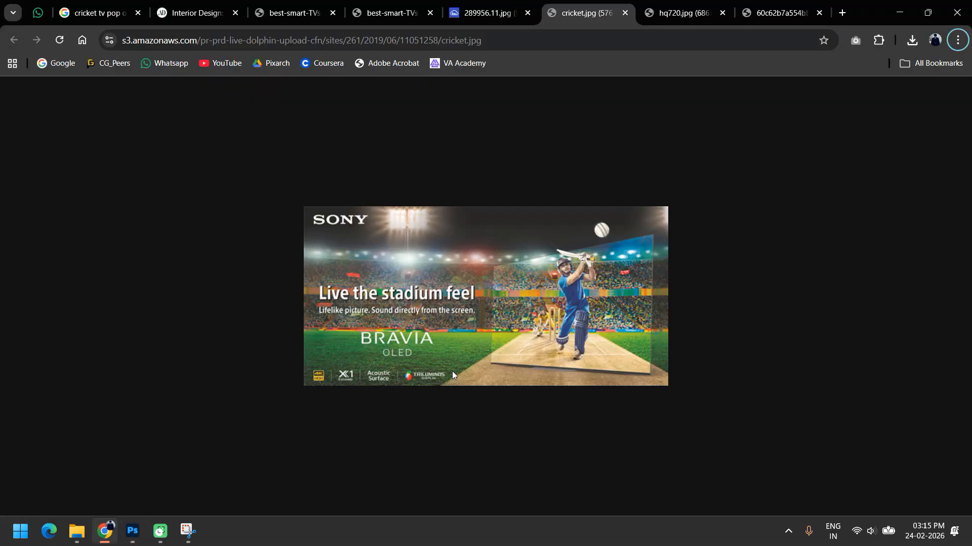
left_click(132, 531)
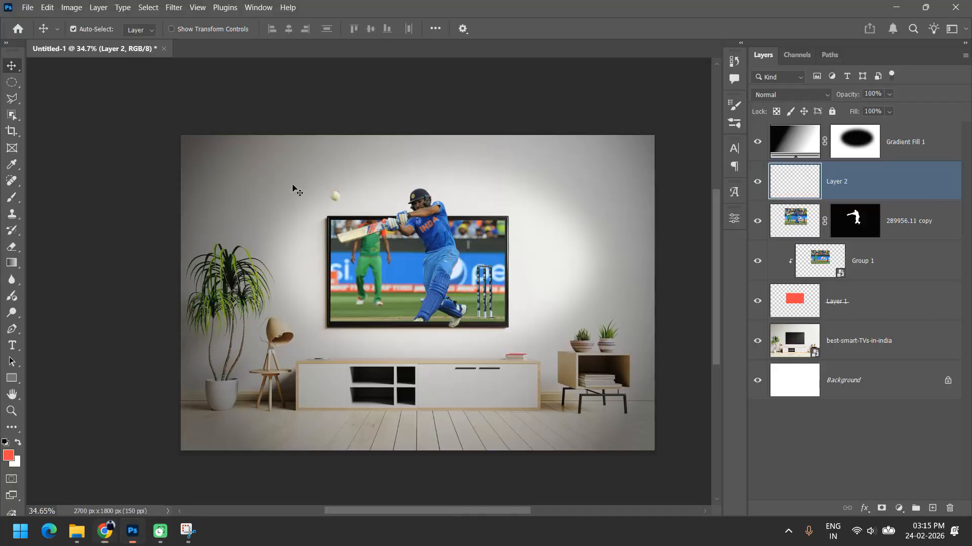
Step: Select a rectangular strip across the canvas's upper edge and fill it with black on a new layer above Gradient Fill 1
scroll(340, 207, "down", 1)
left_click(11, 82)
left_click(61, 80)
left_click_drag(184, 146, 642, 179)
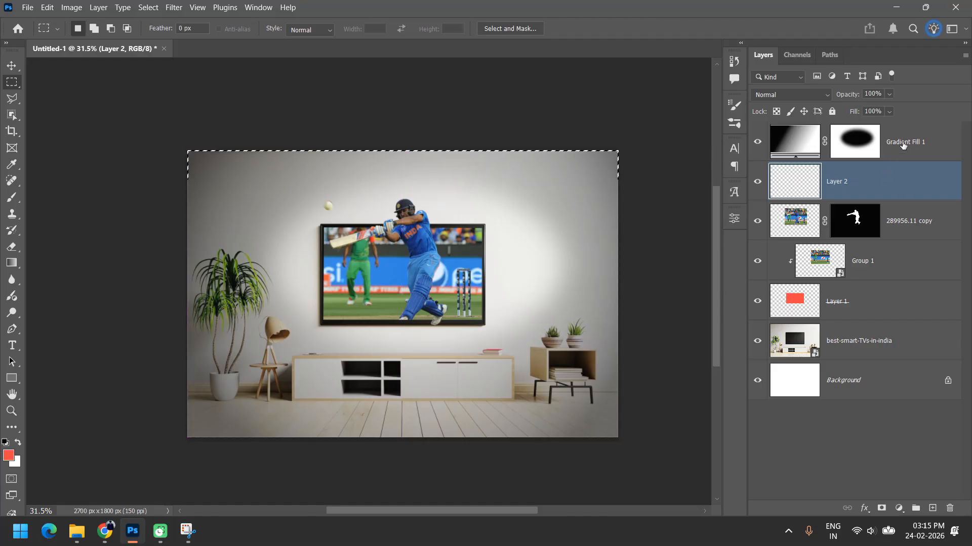
left_click(899, 149)
left_click(932, 508)
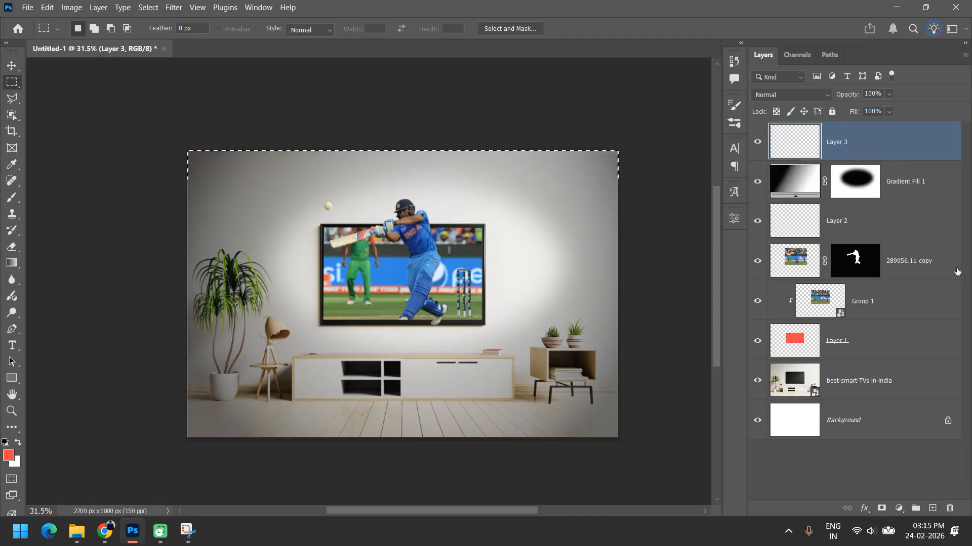
key("d")
key("s")
key("alt+s")
key("Escape")
key("alt+BackSpace")
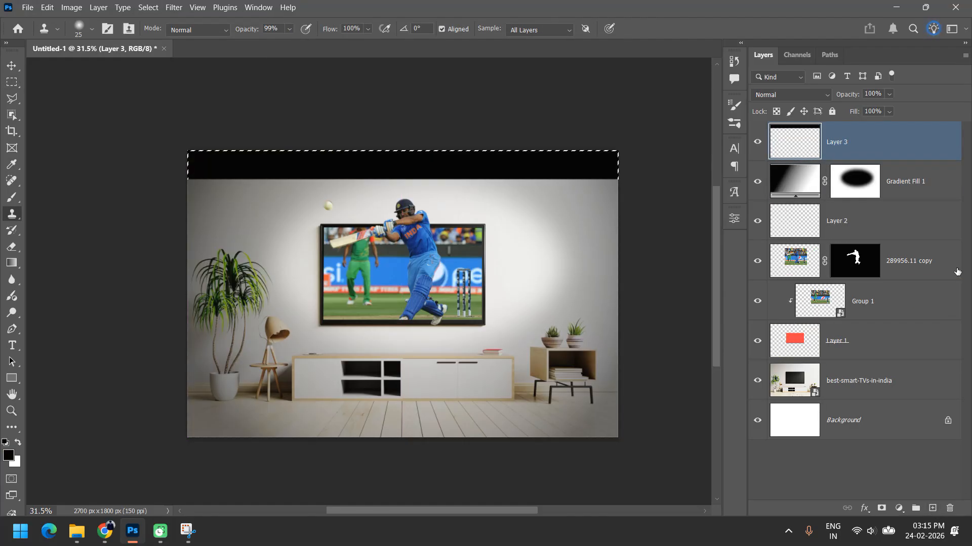
Step: Deselect the strip and place a duplicate of the black strip along the canvas's lower edge
key("m")
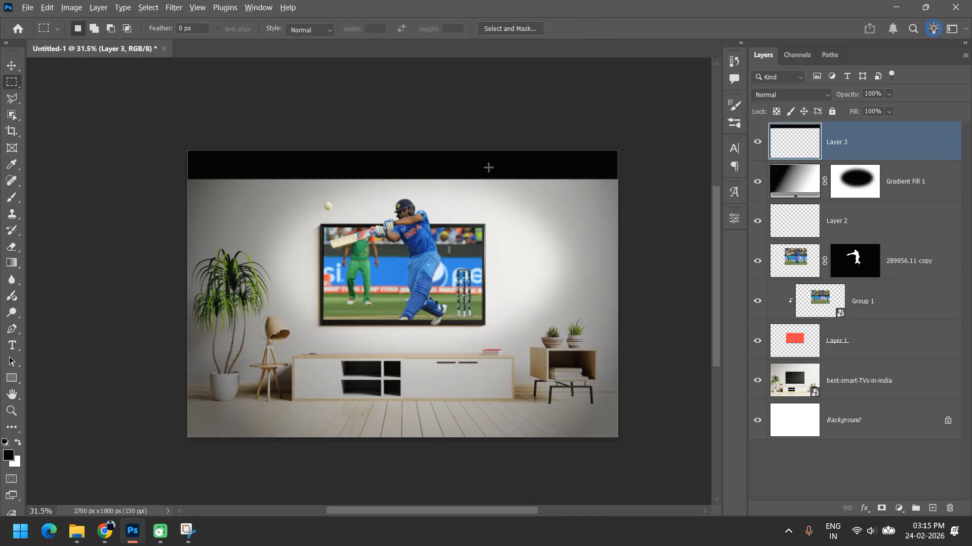
key("alt+v")
key("Escape")
key("v")
left_click_drag(496, 169, 503, 427)
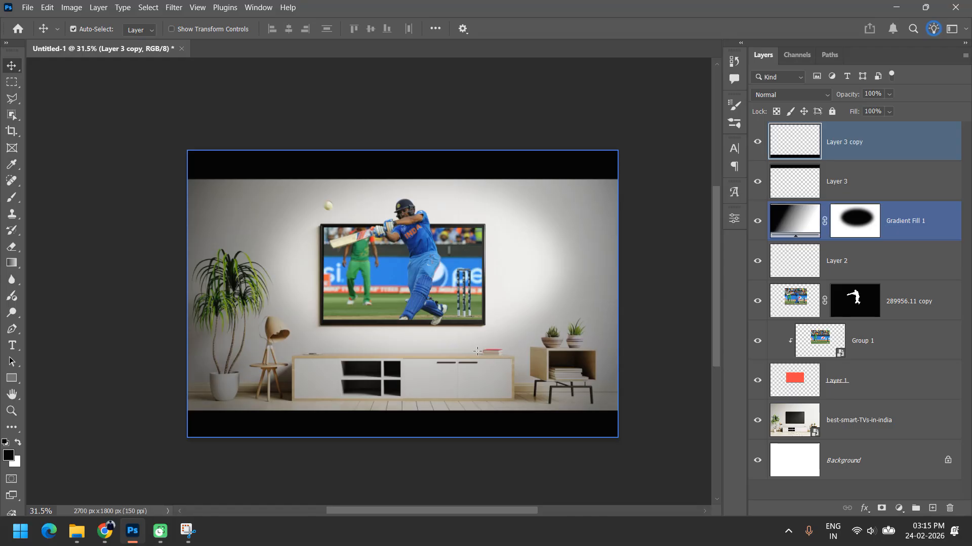
key("m")
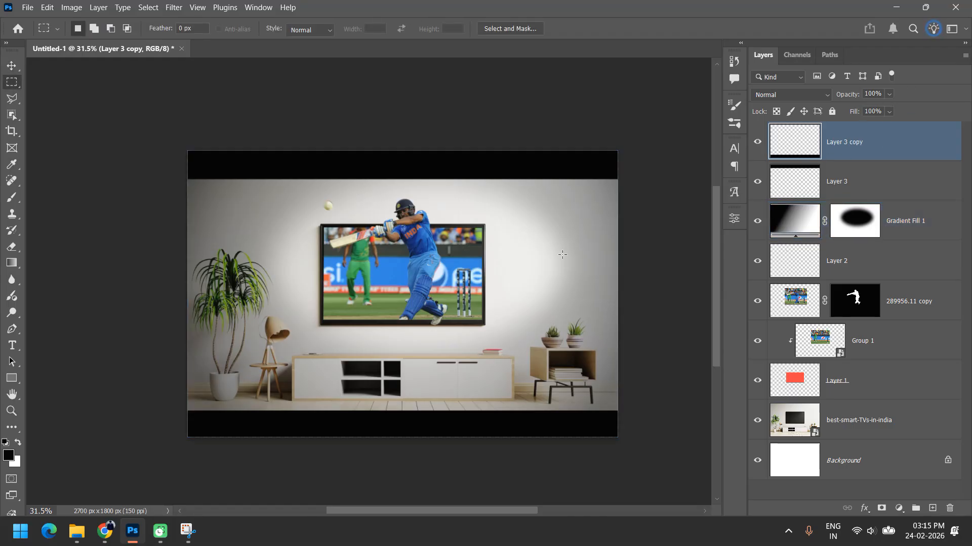
Step: Set the opacity of both black strip layers to 50%
key("v")
key("5")
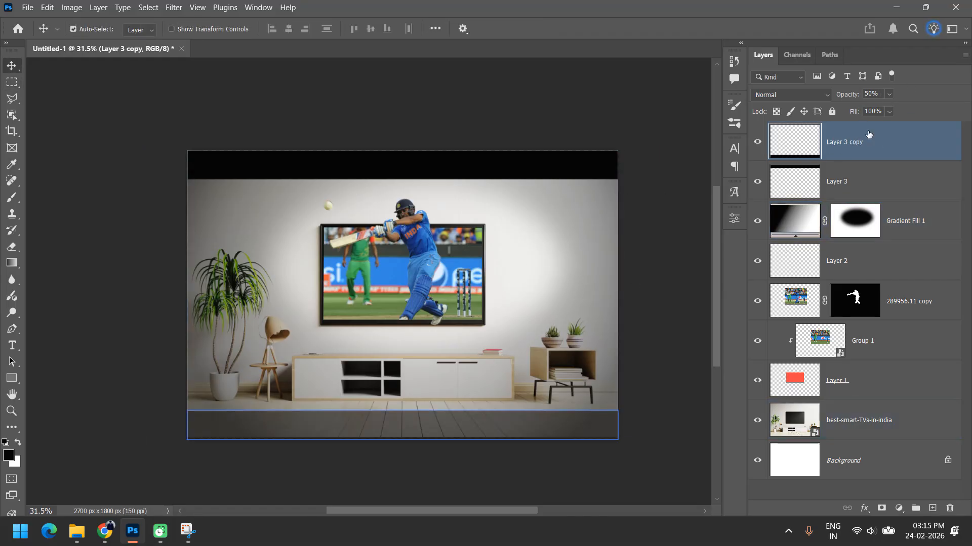
left_click(863, 184, "shift")
left_click(863, 184)
key("5")
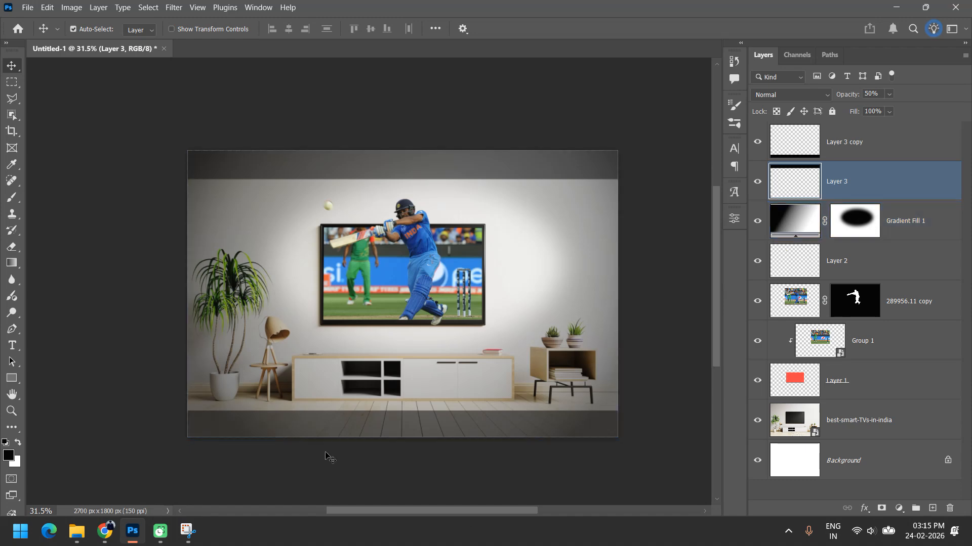
left_click(325, 474)
Step: Add the text "Sony" at the left end of the upper strip and color it white (ffffff)
scroll(216, 180, "up", 7)
scroll(210, 156, "down", 2)
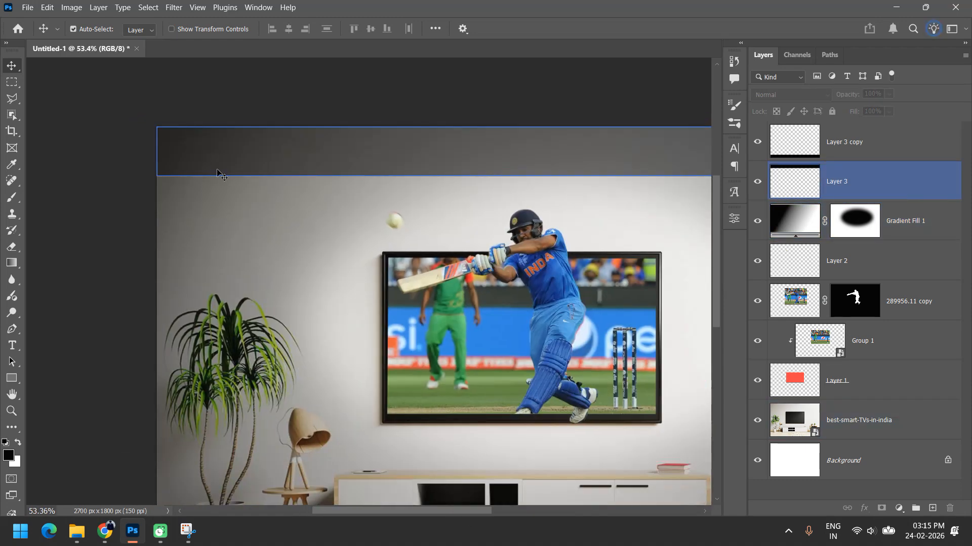
key("t")
left_click(200, 149)
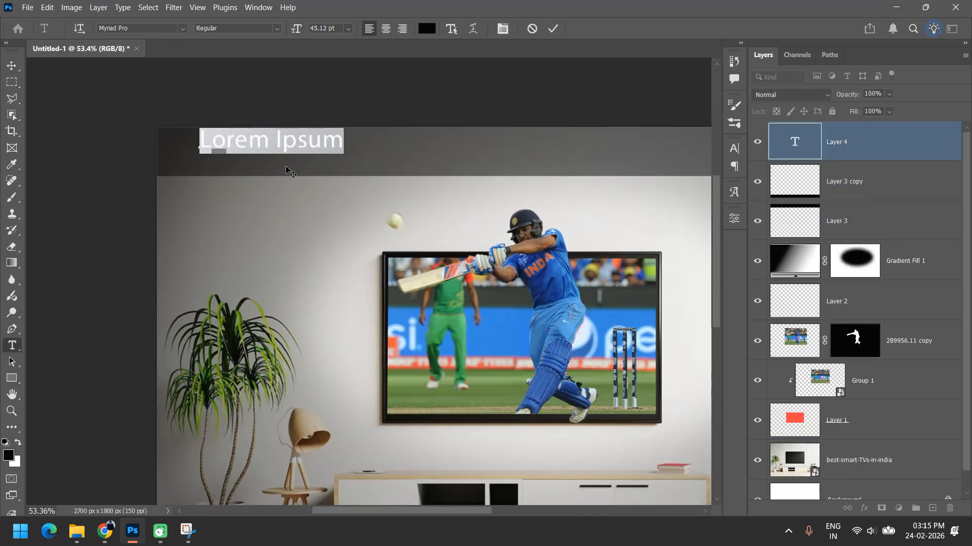
type("Sony")
key("ctrl+Return")
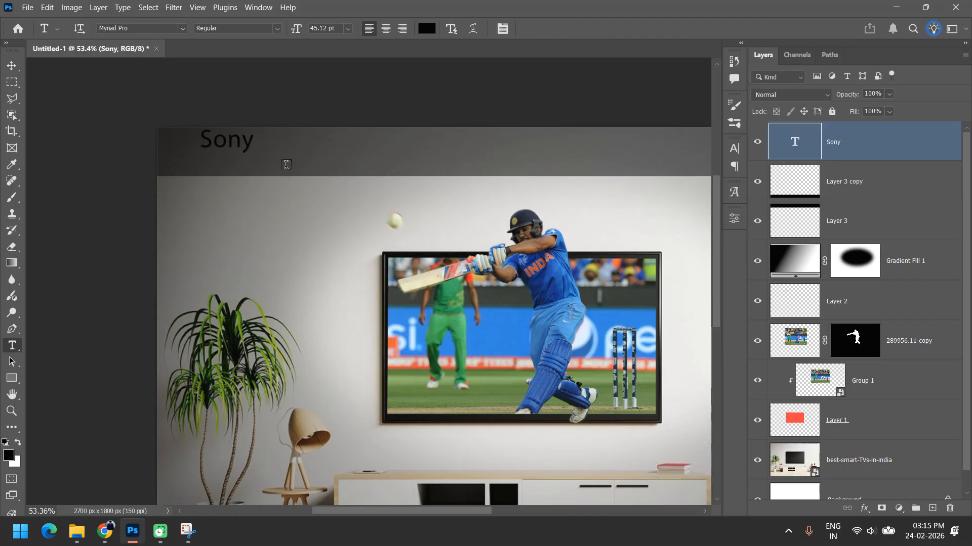
left_click(427, 29)
type("ffffff")
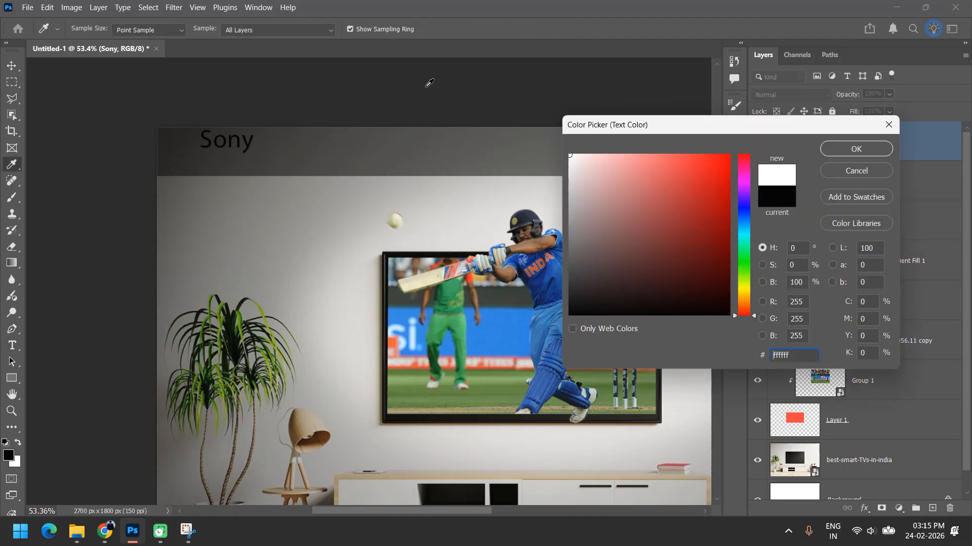
key("Return")
Step: Enlarge the "Sony" text to 65.92 pt and move it close to the canvas's left edge within the strip
key("ctrl+t")
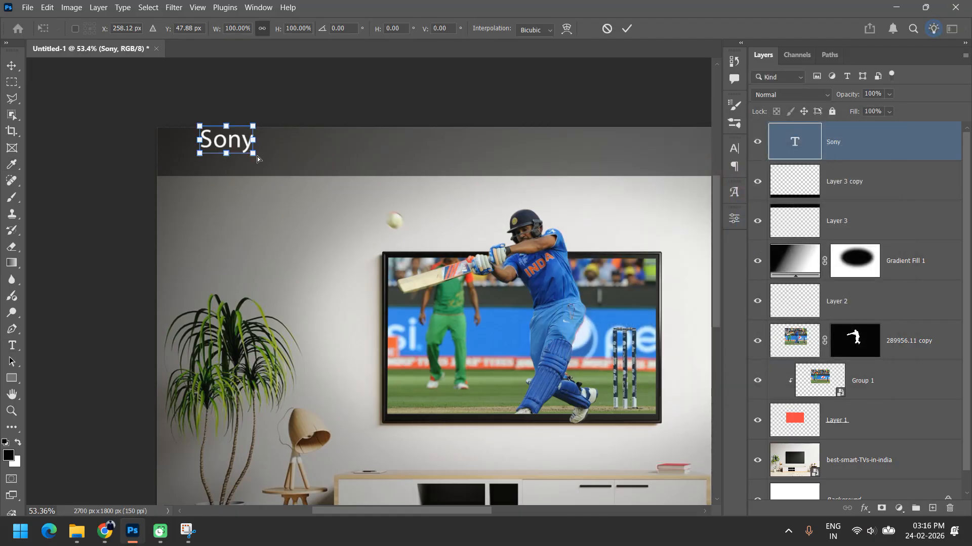
left_click_drag(252, 150, 203, 154)
key("Return")
Step: Change the font of the "Sony" text to Khand Medium
left_click(128, 28)
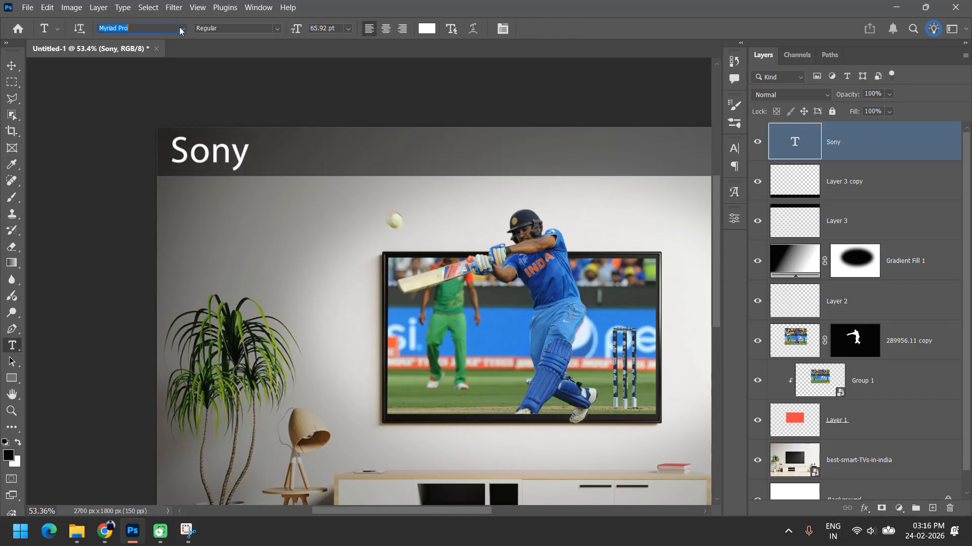
left_click(182, 28)
left_click(389, 226)
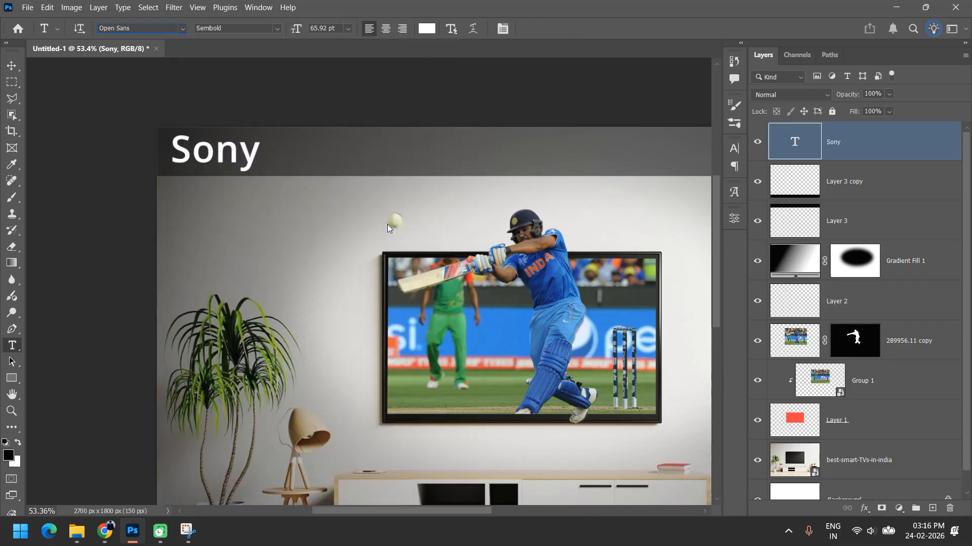
left_click(182, 29)
left_click(182, 28)
left_click(502, 28)
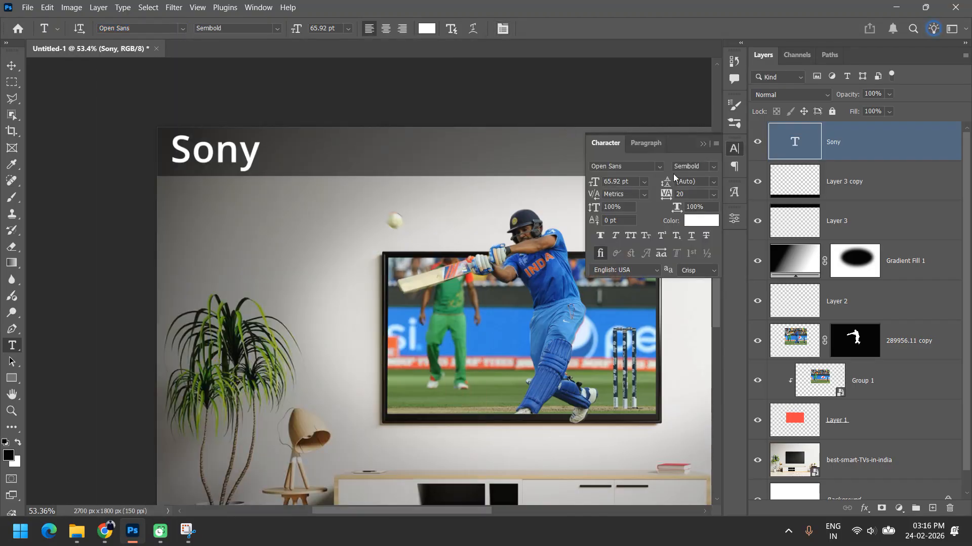
left_click(658, 167)
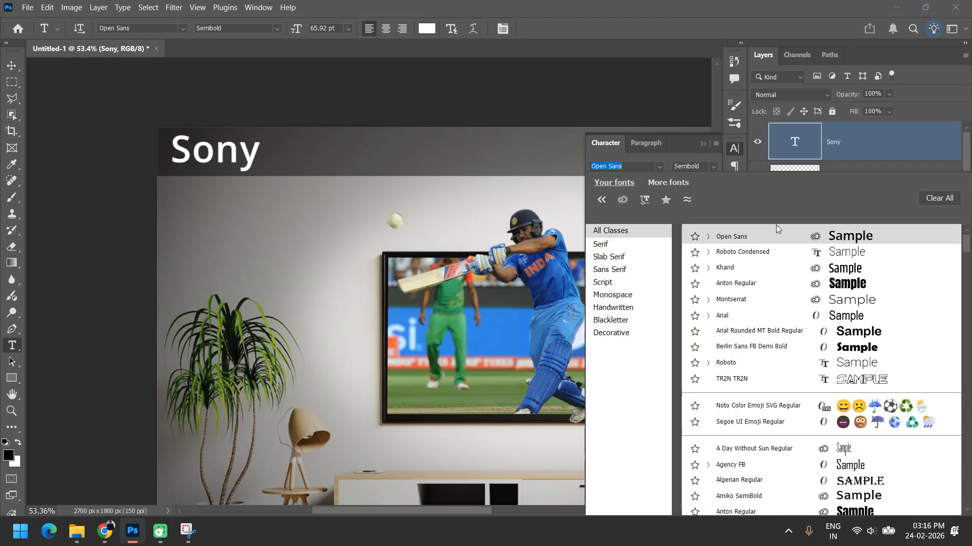
left_click(868, 271)
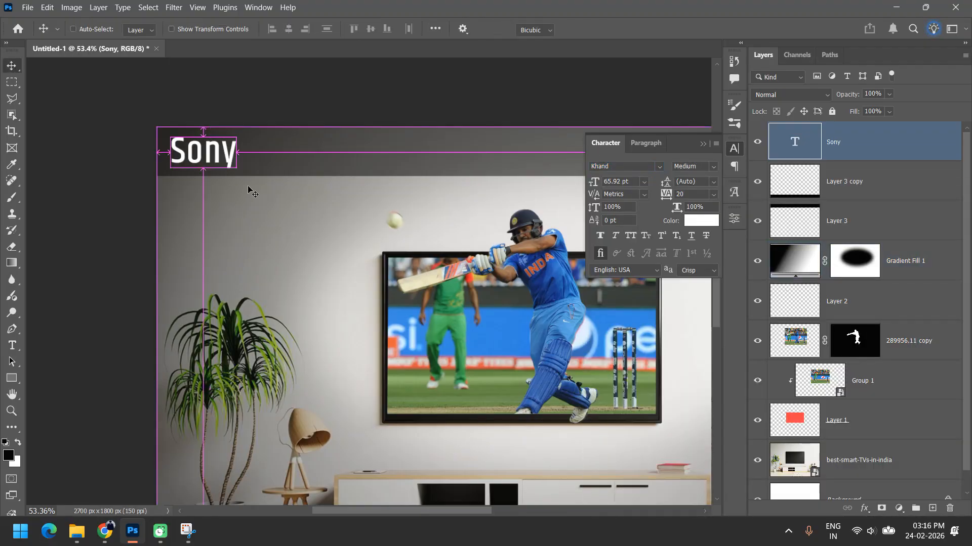
Step: Scale the "Sony" text up to nearly fill the upper strip's height and close the character settings
key("ctrl+t")
mouse_move(240, 159)
left_mouse_down()
mouse_move(263, 152)
mouse_move(255, 154)
left_mouse_up()
key("Return")
left_click(703, 144)
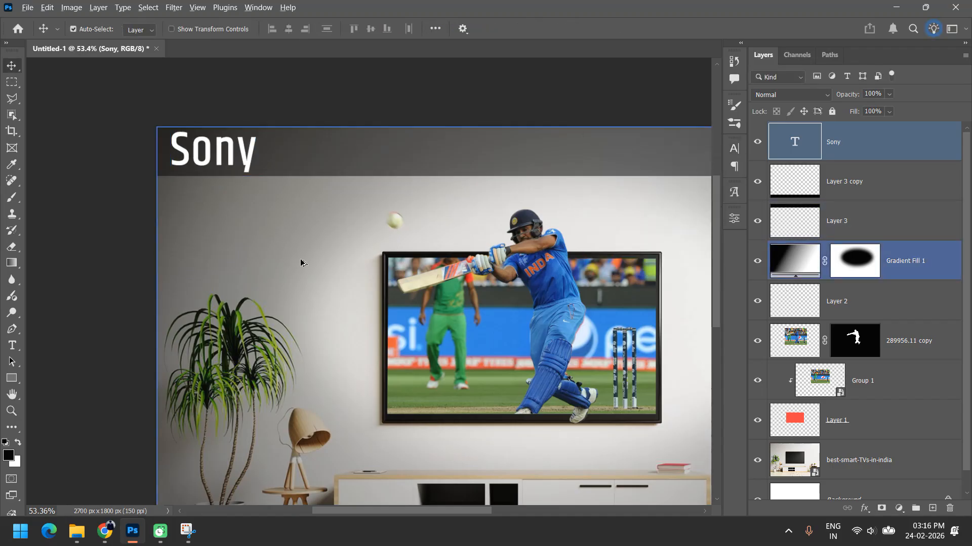
Step: Switch to Chrome and save the Sony Bravia reference ad to Downloads as the JPEG image "cricket"
key("alt+Tab")
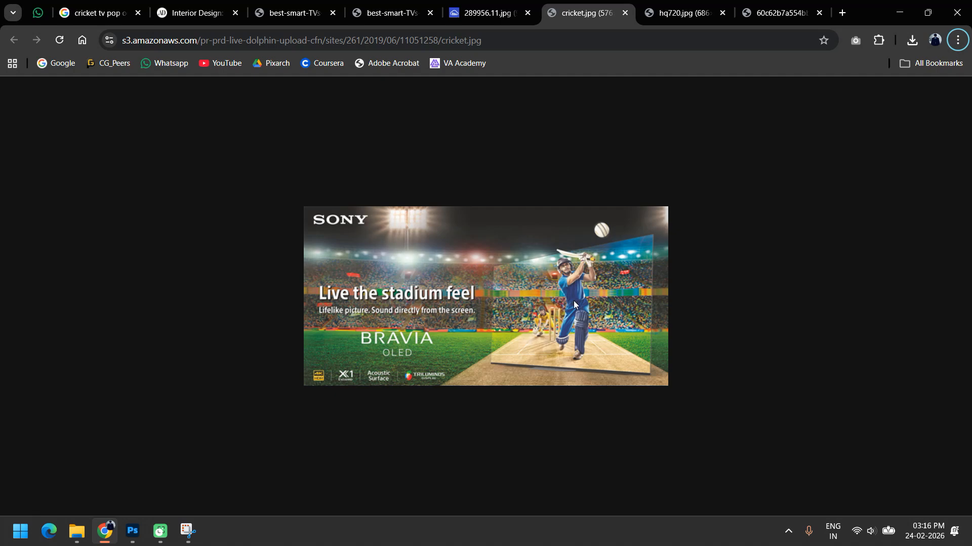
right_click(407, 366)
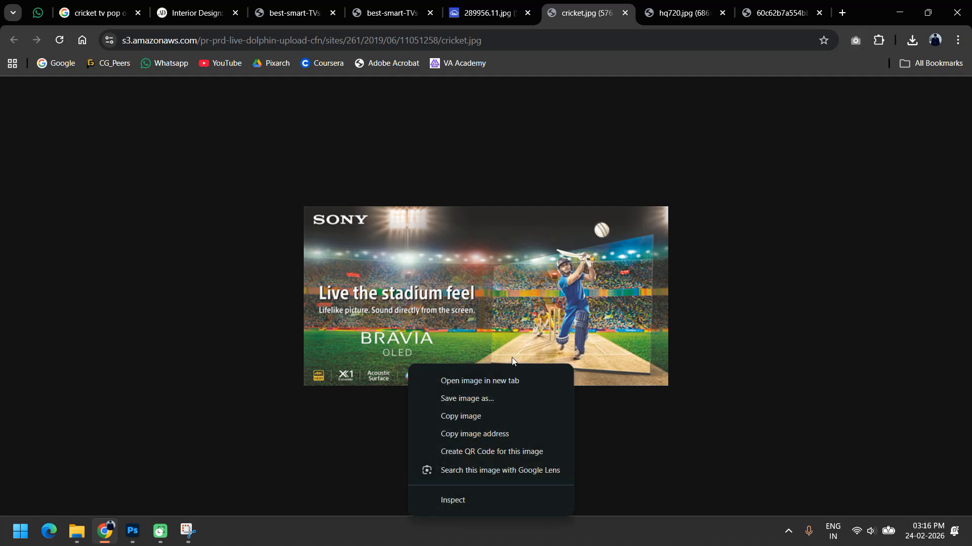
left_click(494, 398)
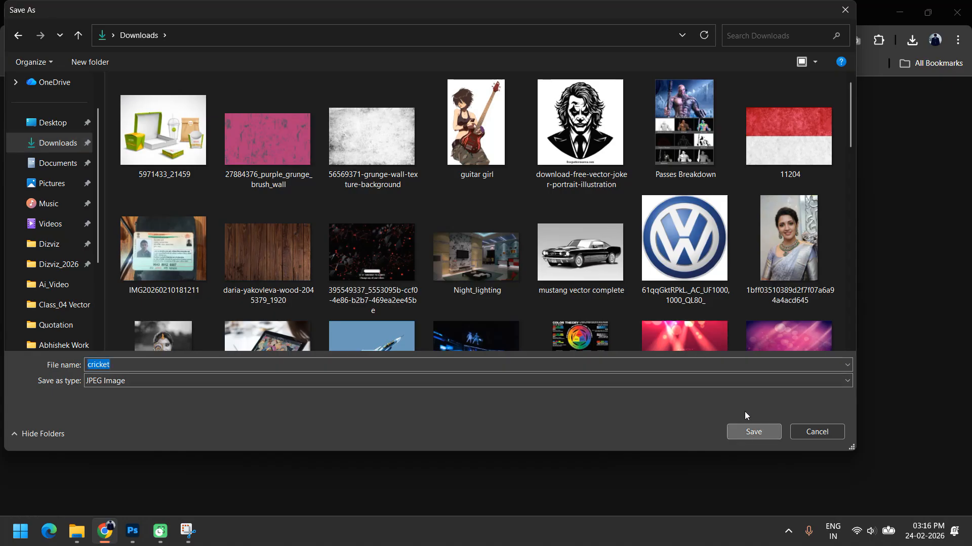
left_click(754, 432)
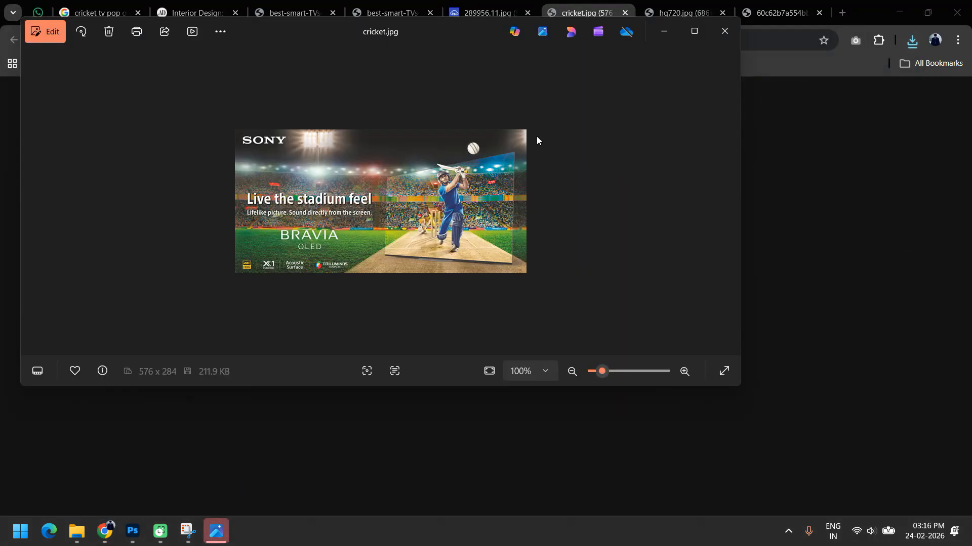
Step: Scan the text in the enlarged cricket.jpg viewer and copy the headline "Live the stadium feel"
double_click(455, 31)
left_click(499, 506)
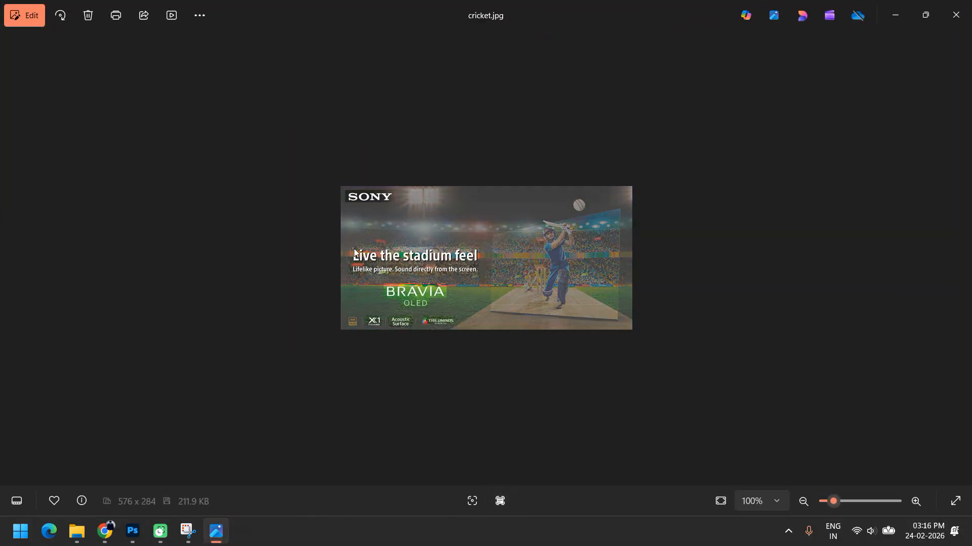
left_click_drag(356, 257, 483, 255)
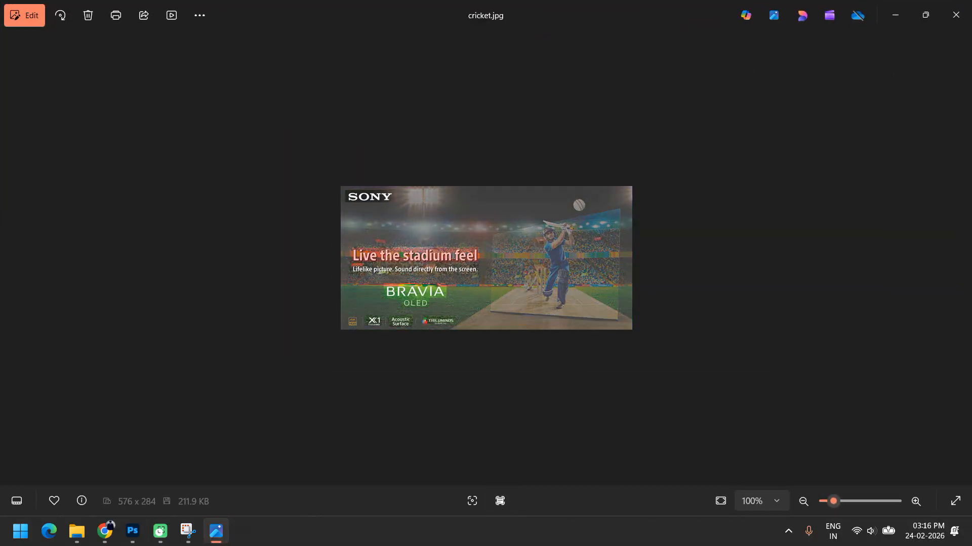
right_click(475, 260)
left_click(482, 267)
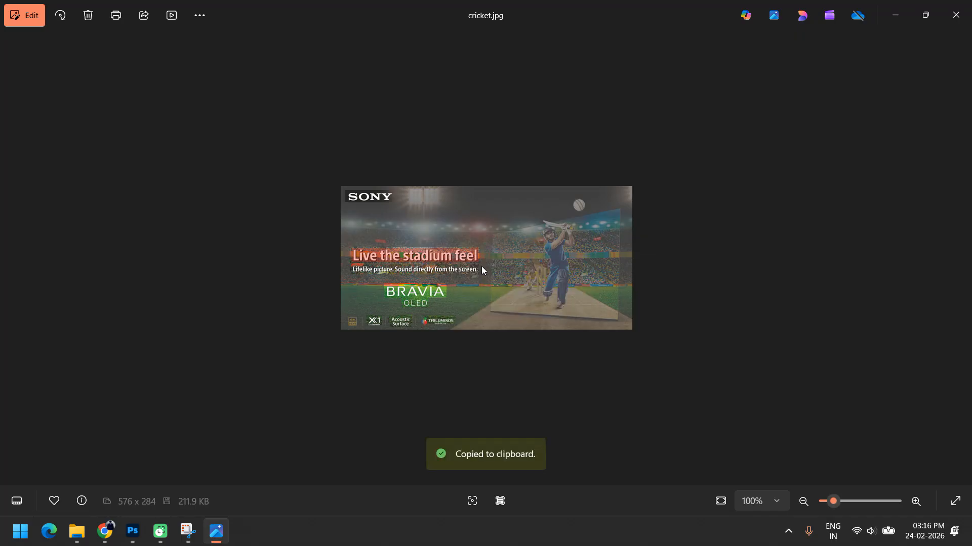
Step: Switch to Photoshop and add the copied headline "Live the stadium feel" as a new text layer on the wall area
left_click(132, 534)
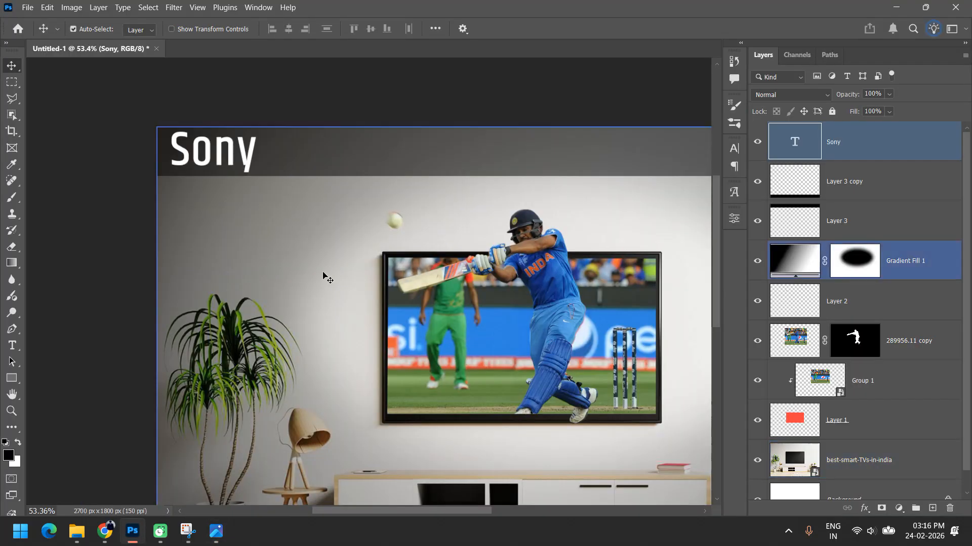
key("t")
left_click(291, 255)
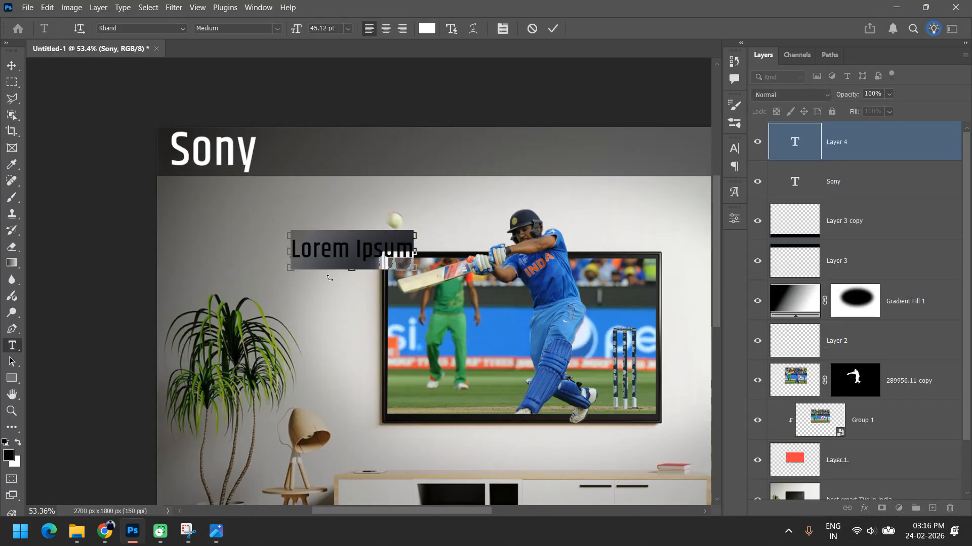
key("ctrl+v")
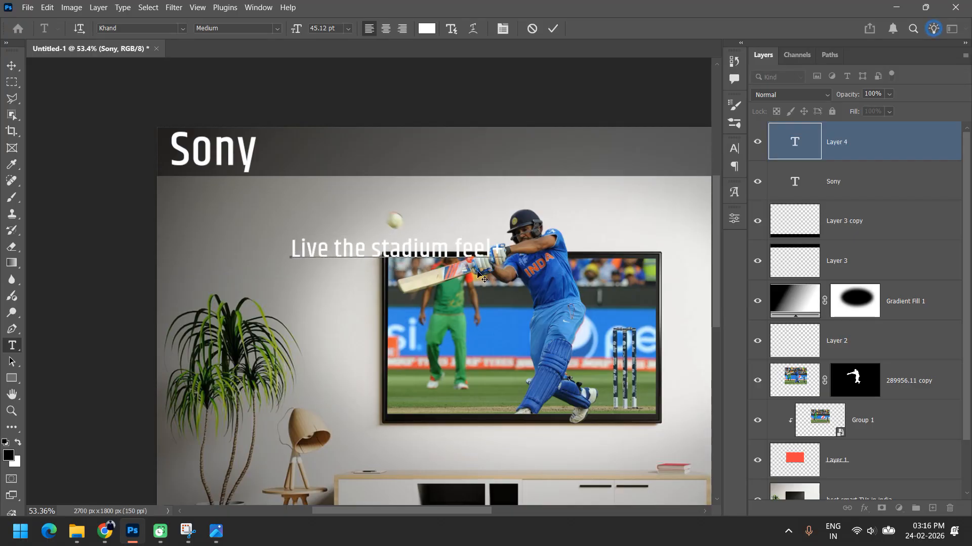
key("ctrl+Return")
Step: Scale the "Live the stadium feel" text to 129.30% and center it in the lower strip
scroll(477, 273, "down", 3)
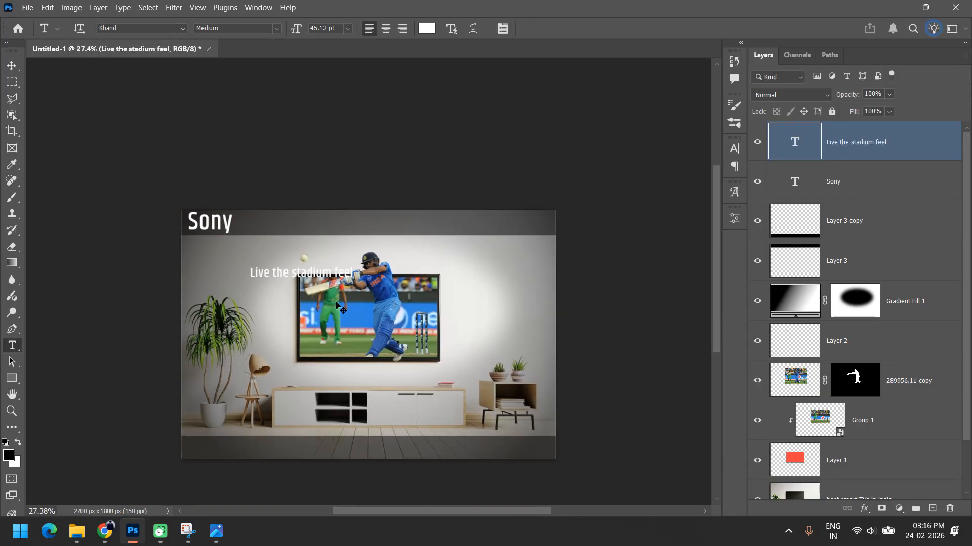
key("ctrl+t")
left_click_drag(350, 280, 396, 452)
scroll(396, 452, "up", 3)
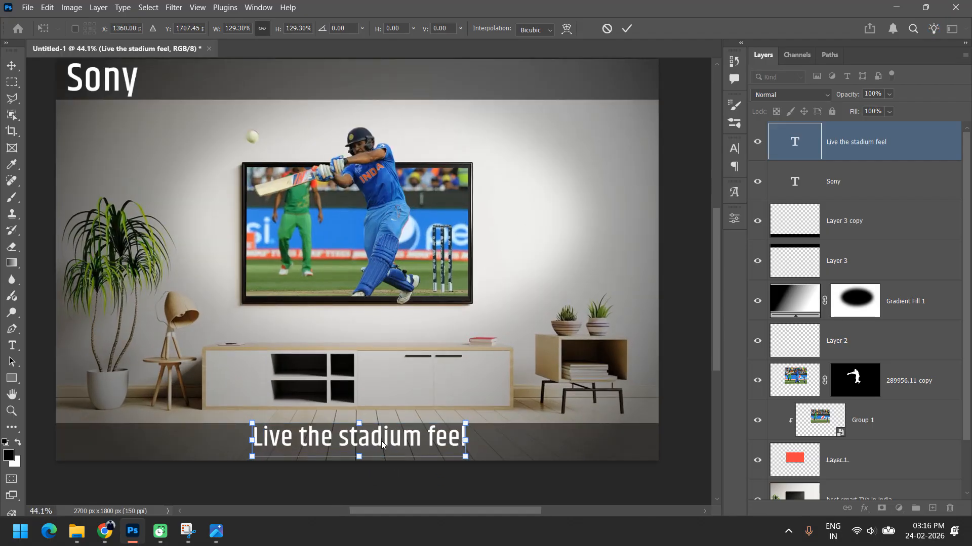
key("Return")
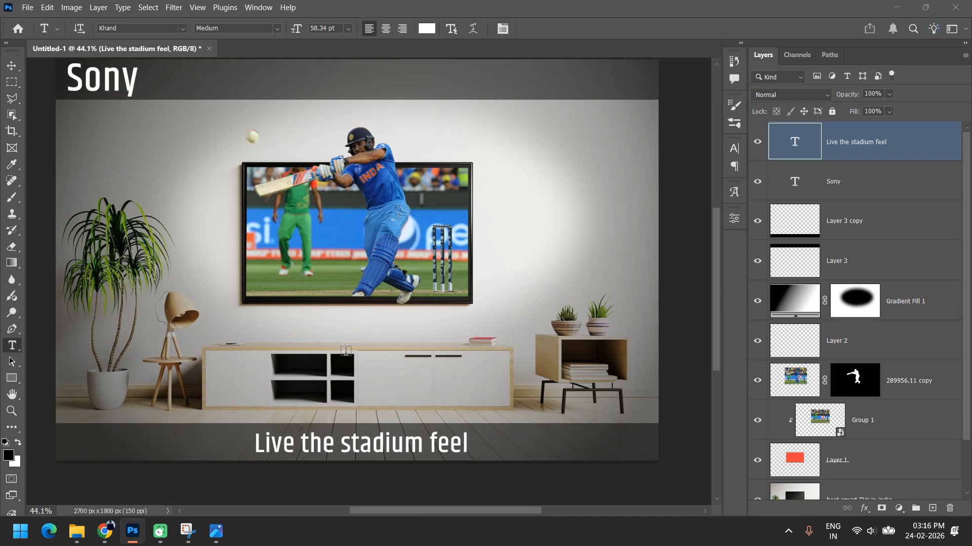
Step: Check the reference ad's logo area, then draw a black rectangle about 1450 × 348 px over the TV cabinet
key("alt+Tab")
key("alt+Tab")
key("alt+Tab")
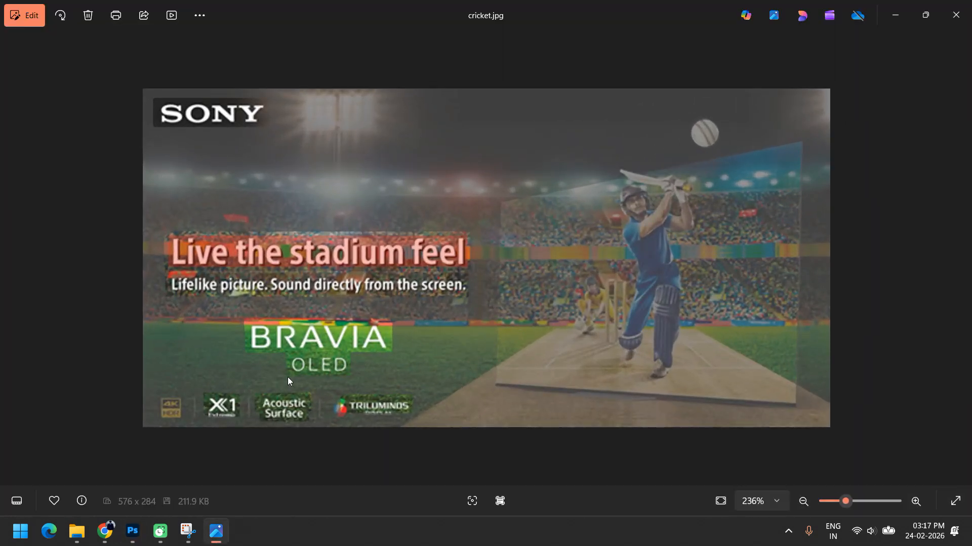
key("alt+Tab")
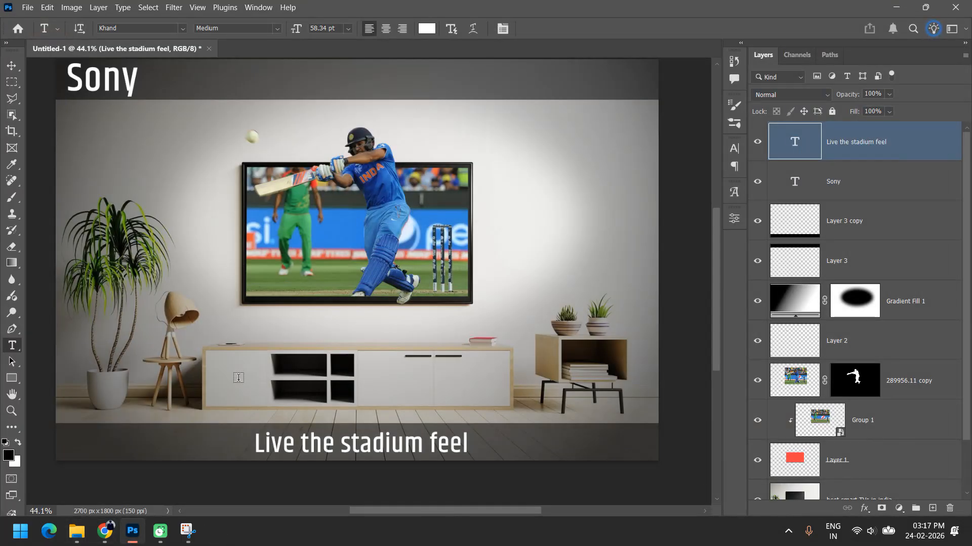
key("m")
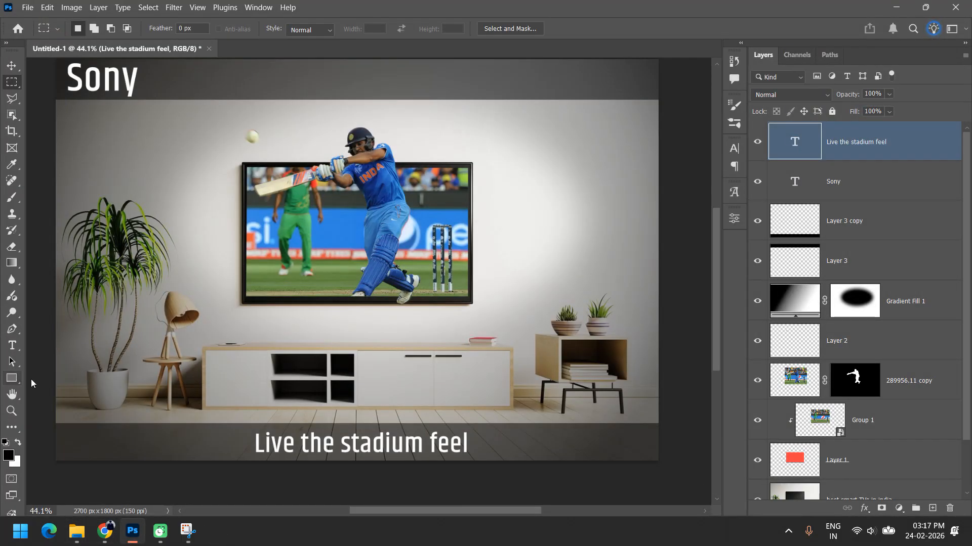
left_click(12, 378)
right_click(11, 378)
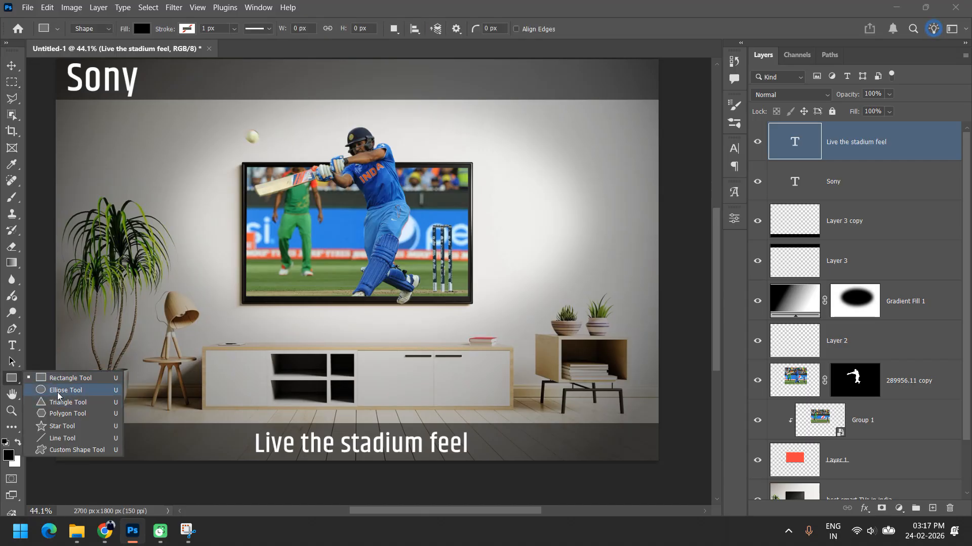
left_click(66, 378)
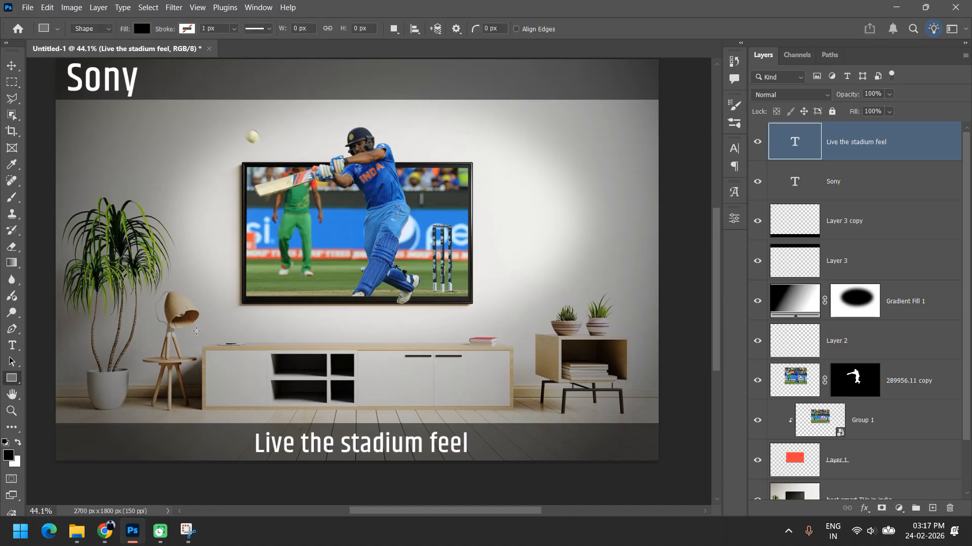
left_click_drag(203, 332, 542, 408)
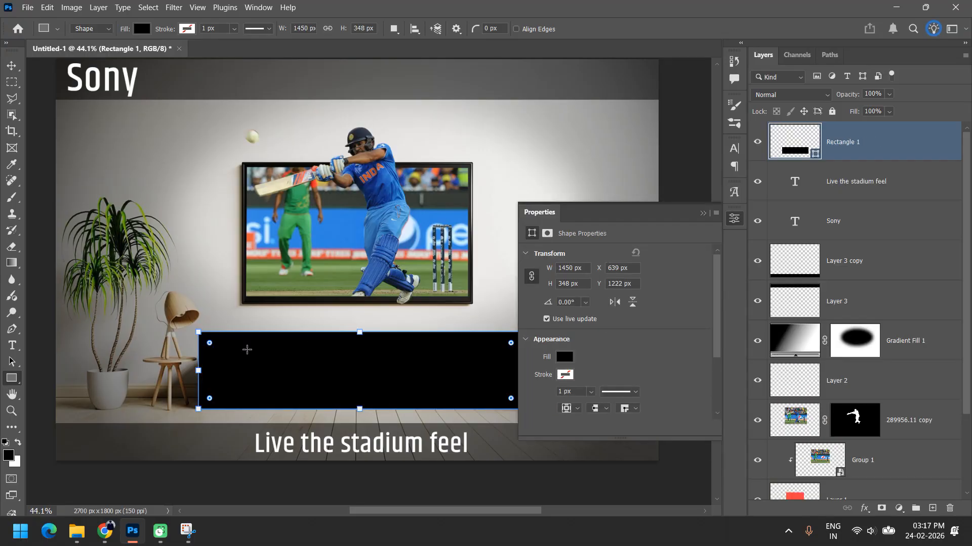
Step: Round the black rectangle's corners and set its layer opacity to 50%
left_click_drag(211, 345, 223, 356)
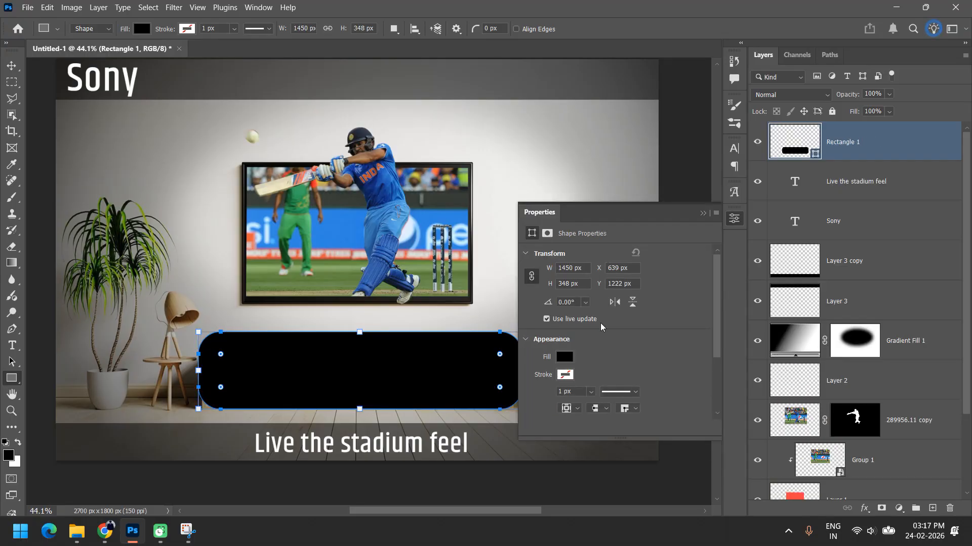
left_click(703, 214)
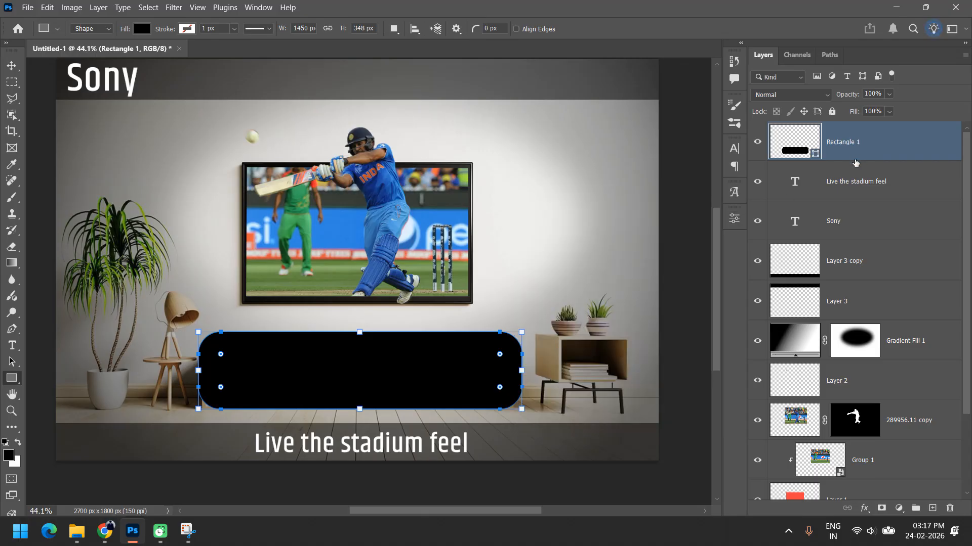
key("5")
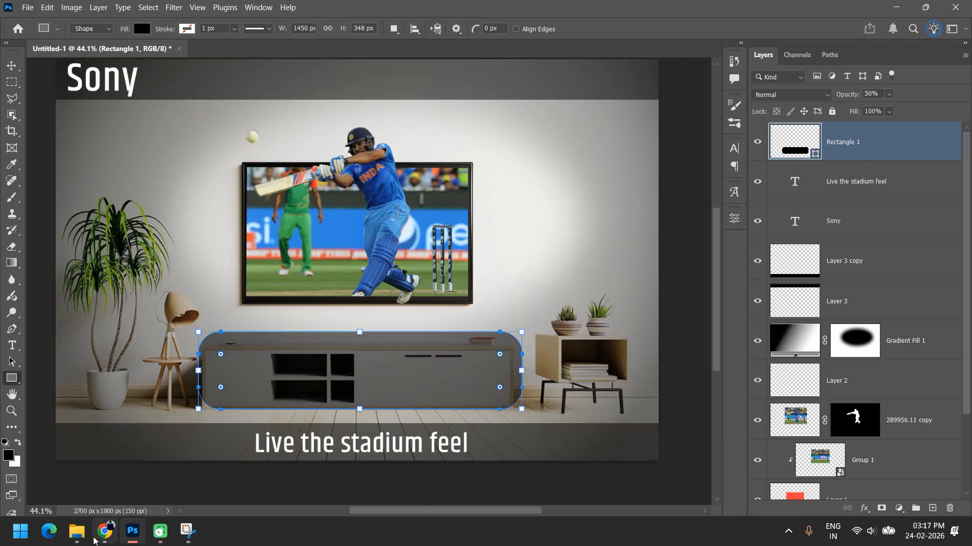
Step: Switch to Chrome and search Google Images for "bravia logo png"
left_click(104, 531)
left_click(96, 13)
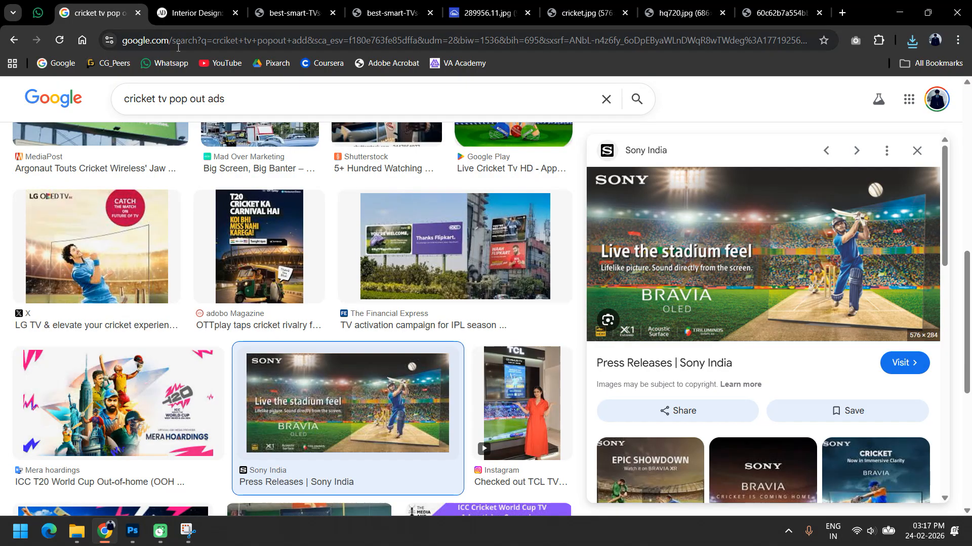
left_click(264, 106)
key("ctrl+a")
type("br")
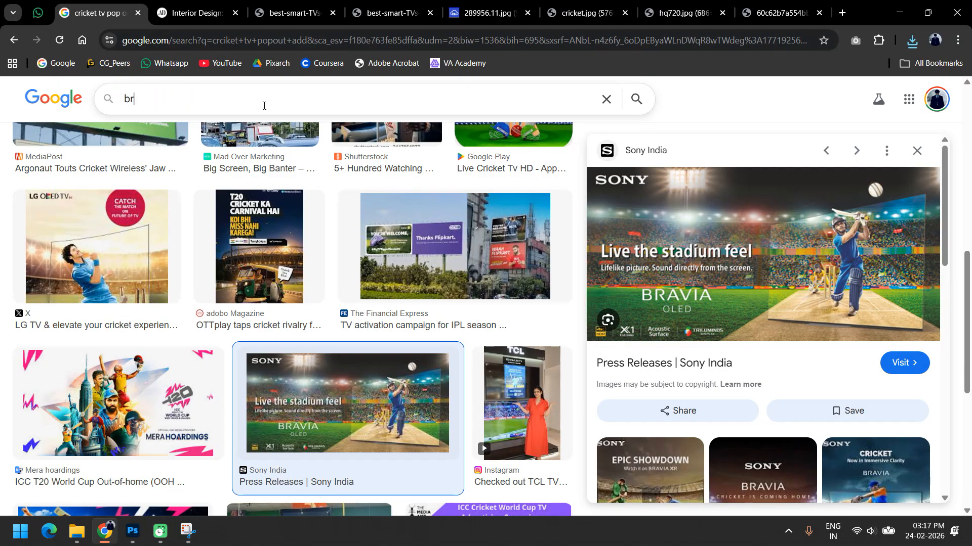
type("avia")
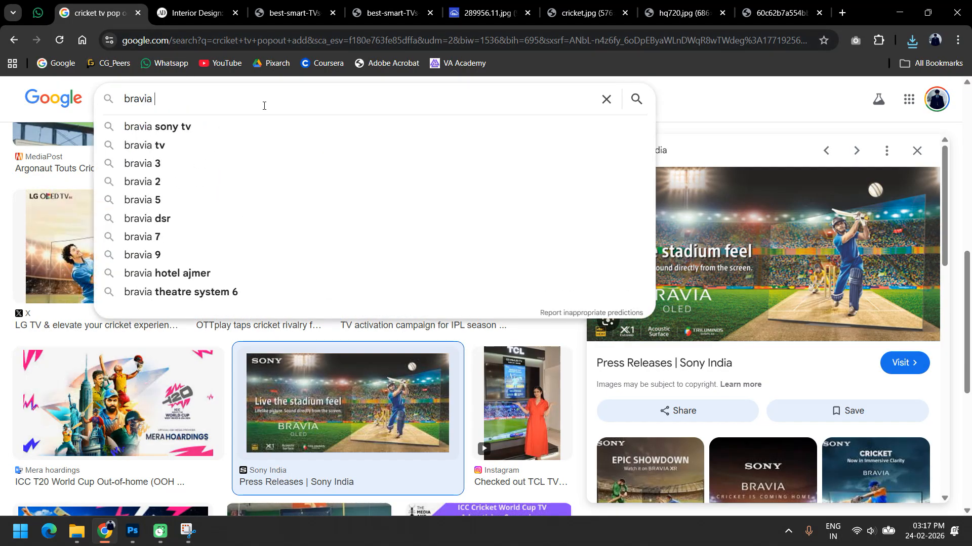
type(" logo")
key("Return")
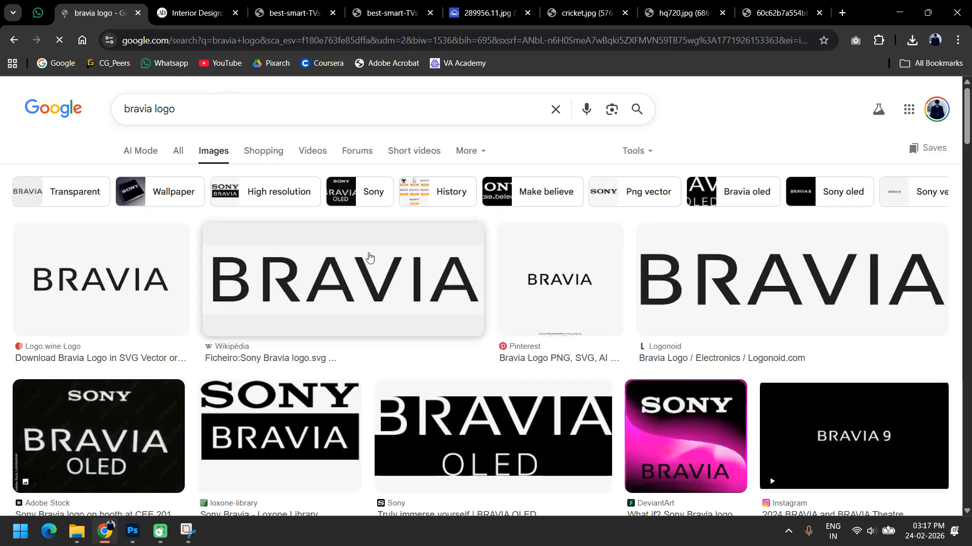
left_click(197, 104)
type("png")
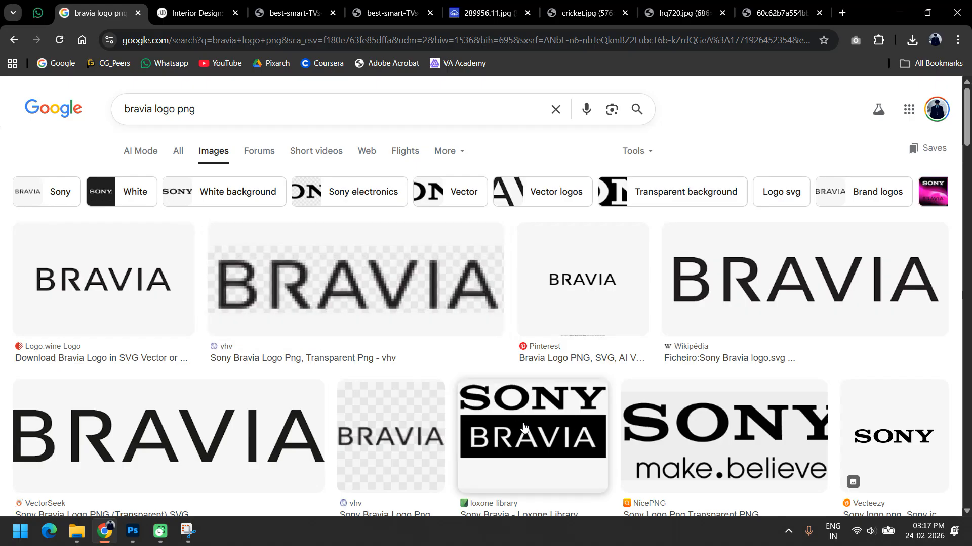
Step: Open the "SONY make.believe" logo image in its own tab and save it to Downloads as the PNG "images (2)"
left_click(689, 429)
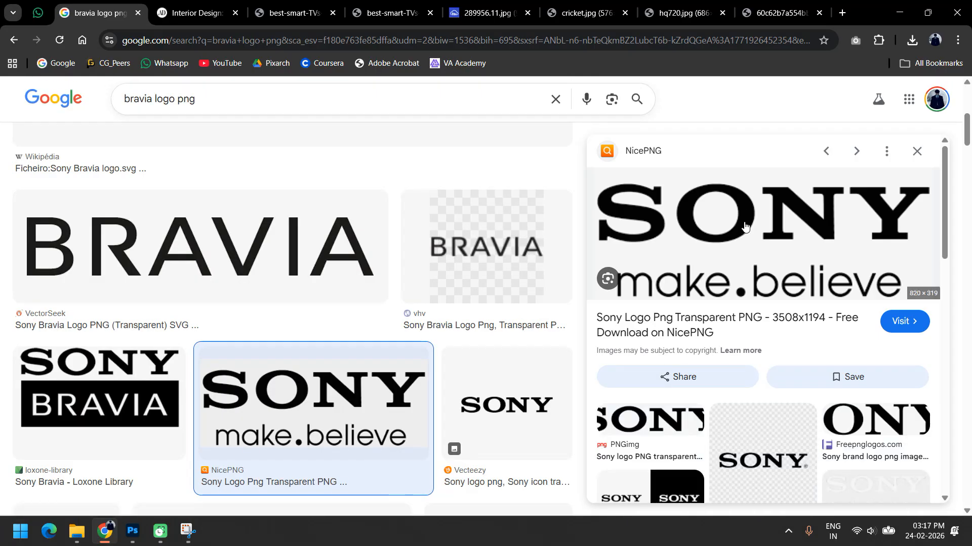
right_click(745, 226)
left_click(837, 401)
left_click(612, 13)
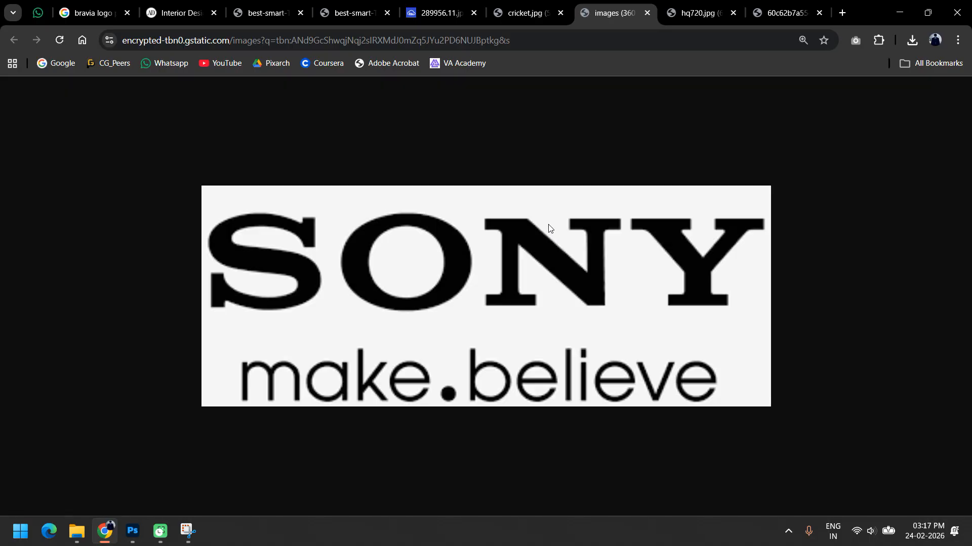
right_click(498, 264)
left_click(570, 298)
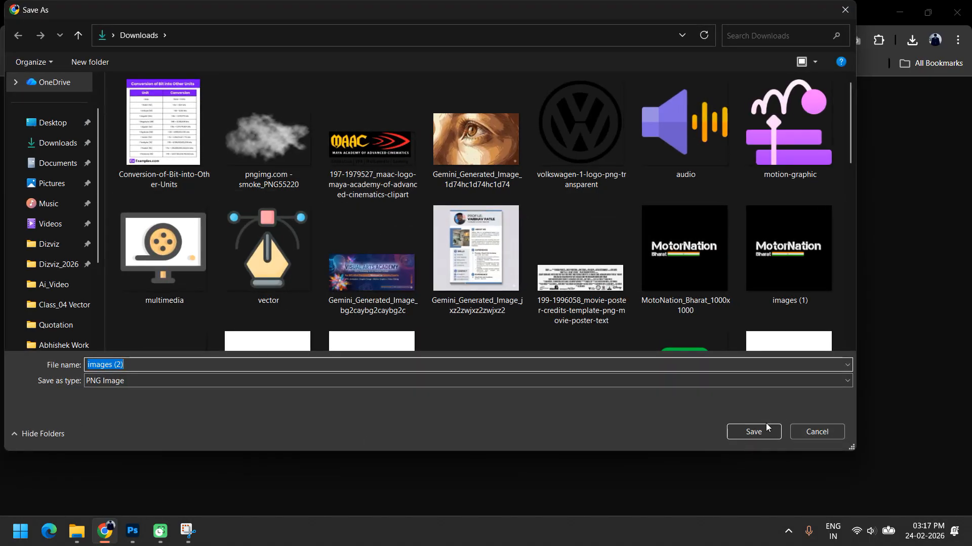
left_click(764, 426)
Step: Place the downloaded "images (2)" logo into the Photoshop composite, centered on the translucent rounded rectangle
left_click(874, 71)
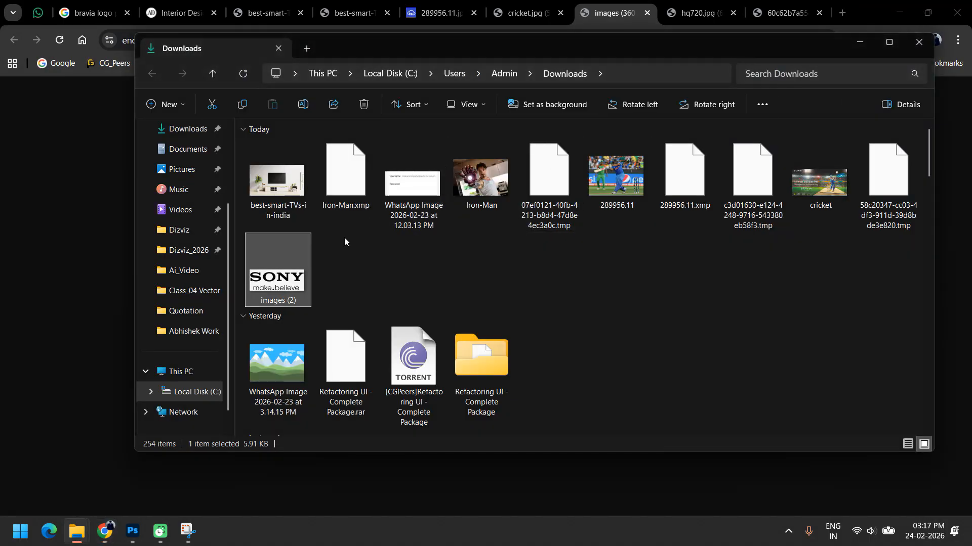
left_click_drag(285, 285, 284, 369)
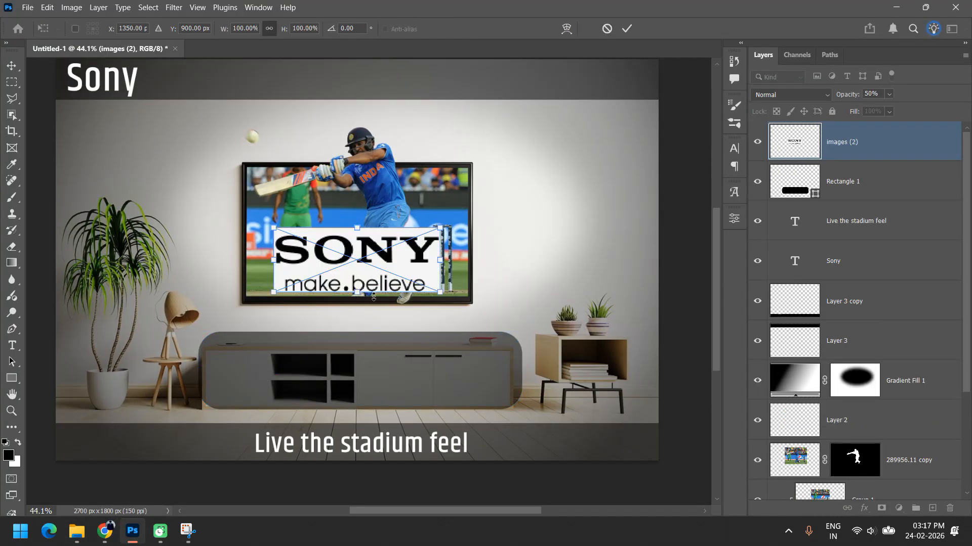
left_click_drag(376, 264, 385, 372)
key("Return")
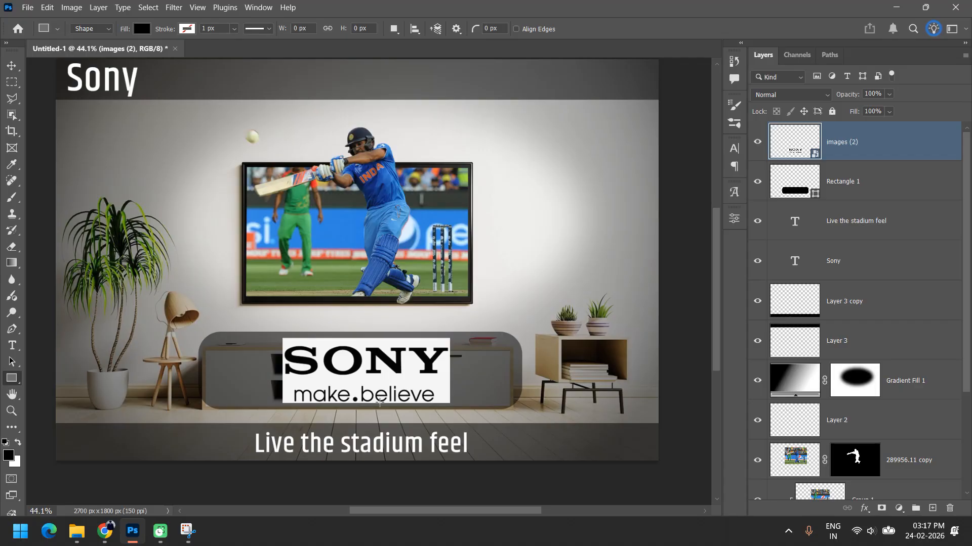
Step: Try the Multiply blend mode on the Sony logo layer
scroll(363, 385, "up", 4, "alt")
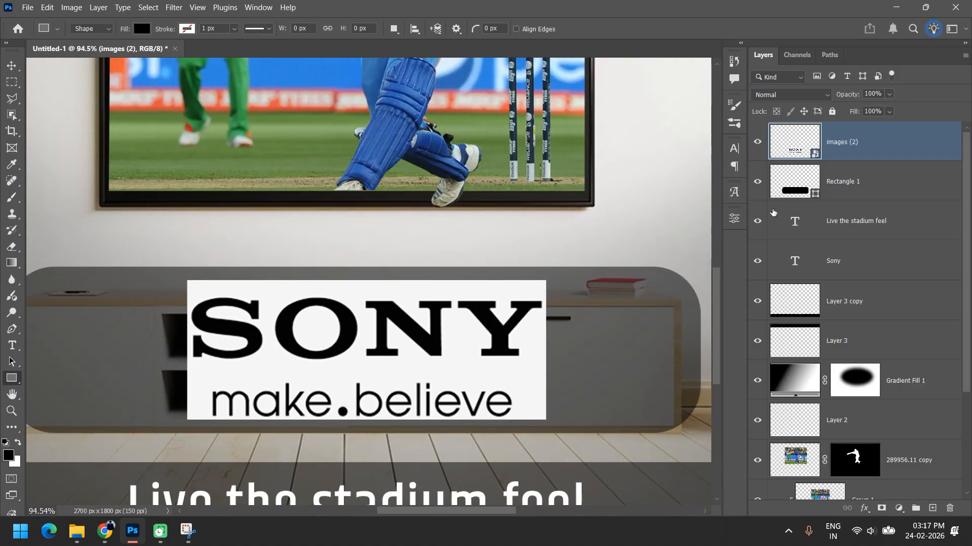
left_click(770, 96)
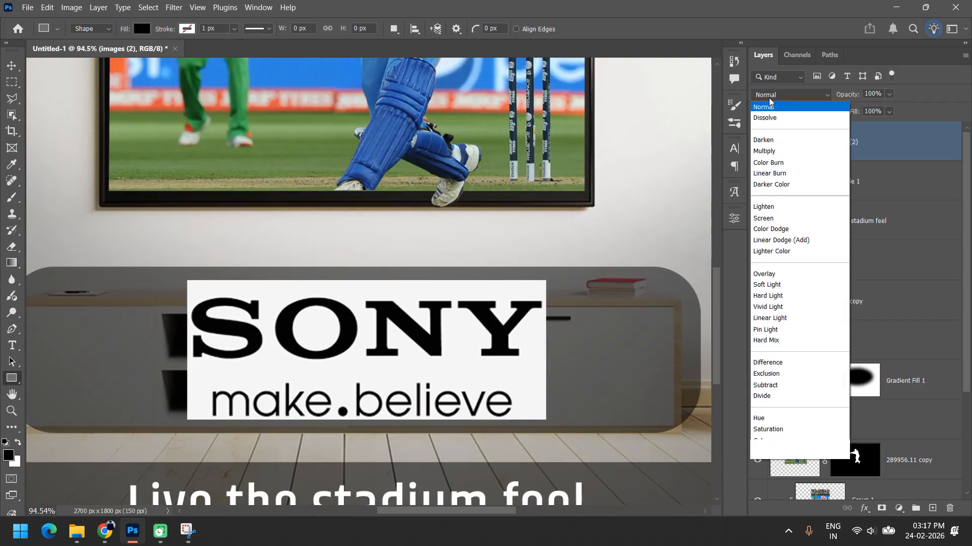
left_click(771, 152)
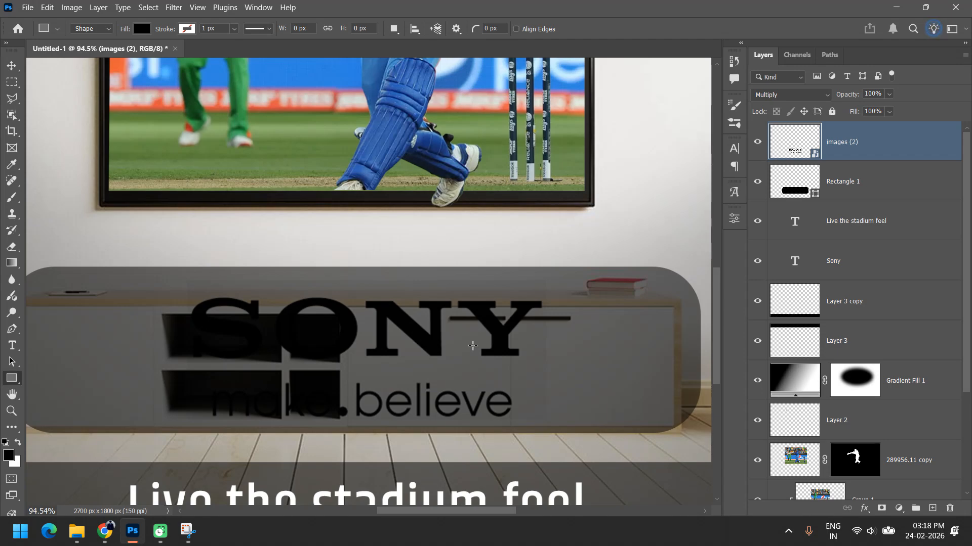
Step: Invert the Sony logo layer's colours and set its blend mode to Screen
key("ctrl+i")
key("ctrl+o")
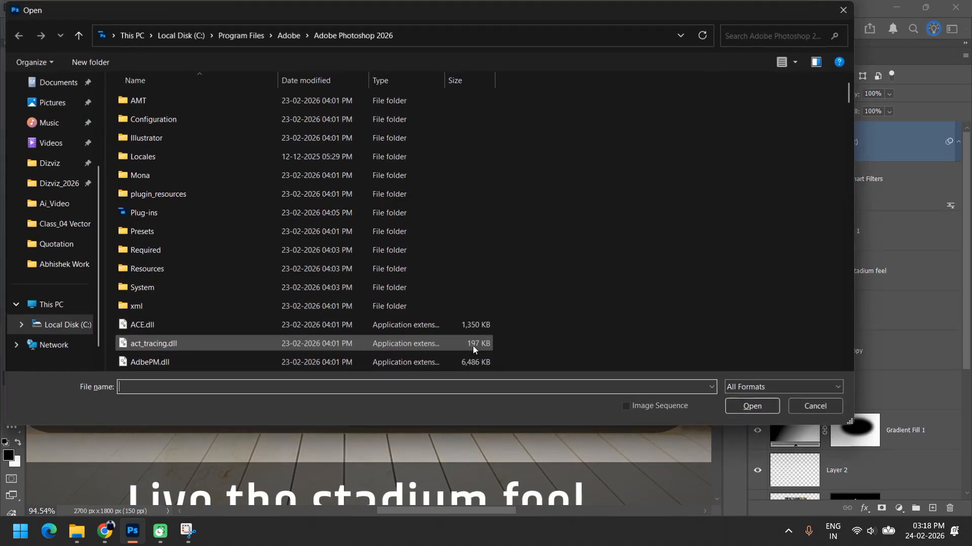
key("Escape")
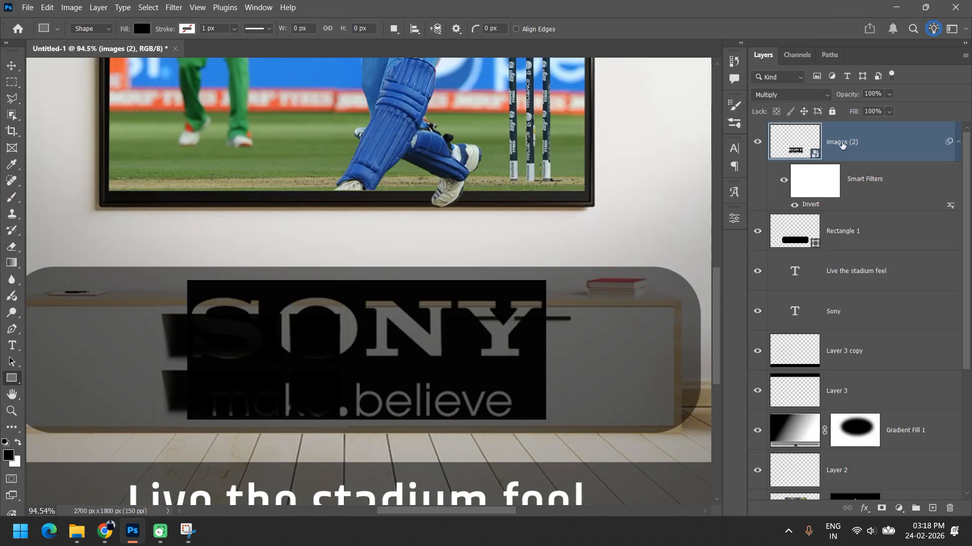
left_click(764, 96)
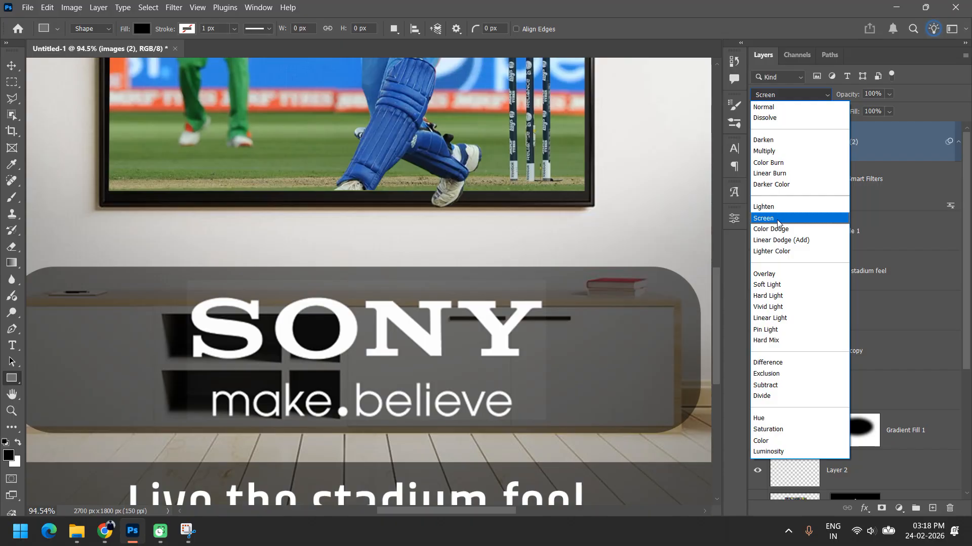
left_click(777, 219)
Step: Apply Levels to the Sony logo layer with the black input level at 23 to remove the faint box around it
scroll(526, 354, "up", 5)
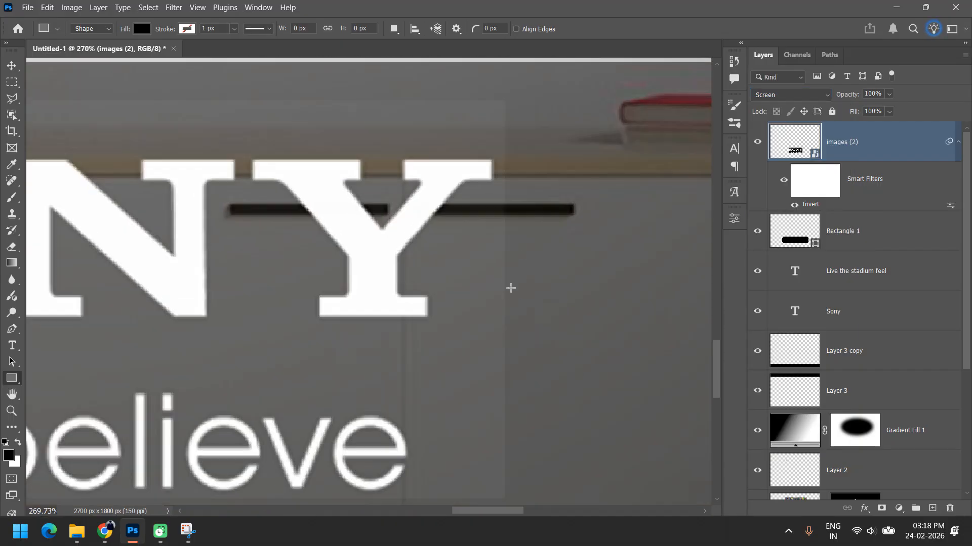
key("ctrl+l")
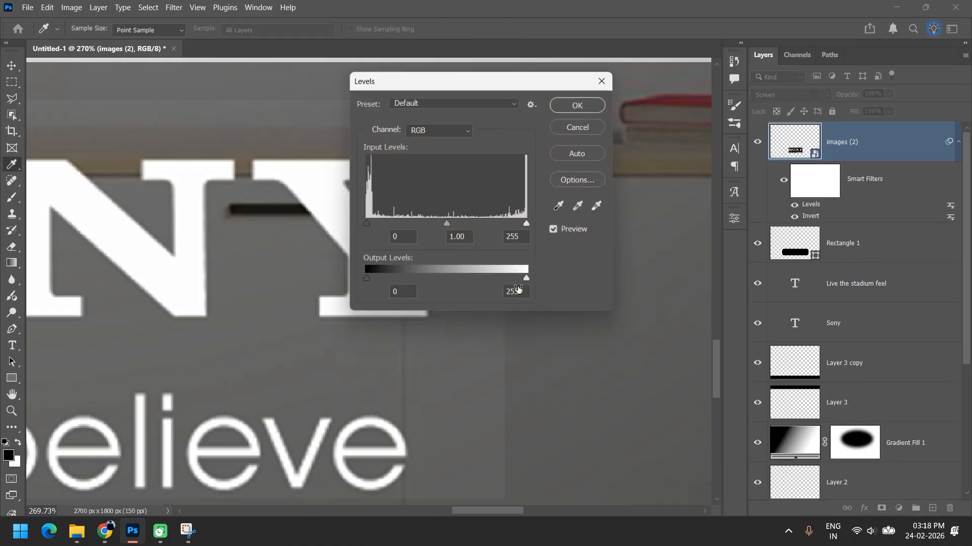
left_click_drag(425, 82, 692, 73)
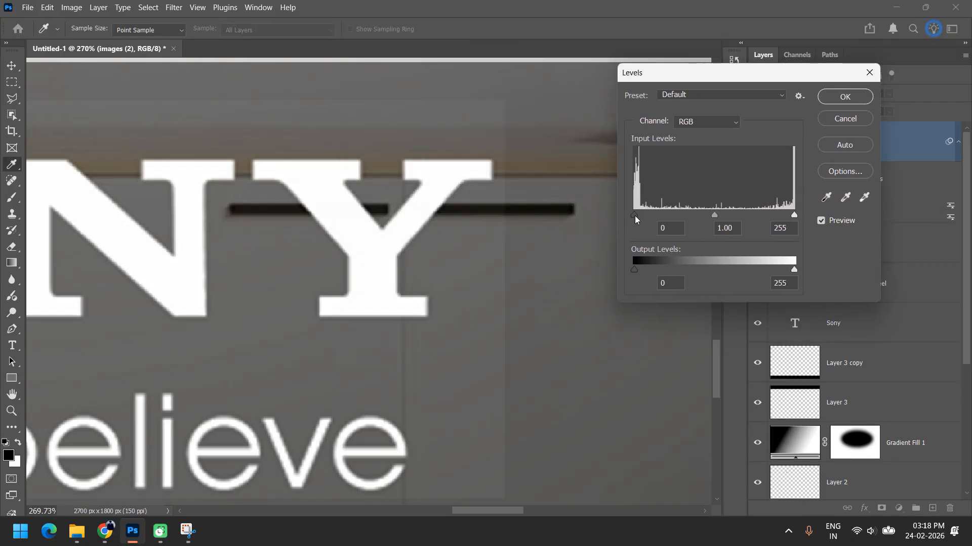
mouse_move(635, 216)
left_mouse_down()
mouse_move(677, 214)
mouse_move(601, 214)
mouse_move(648, 215)
left_mouse_up()
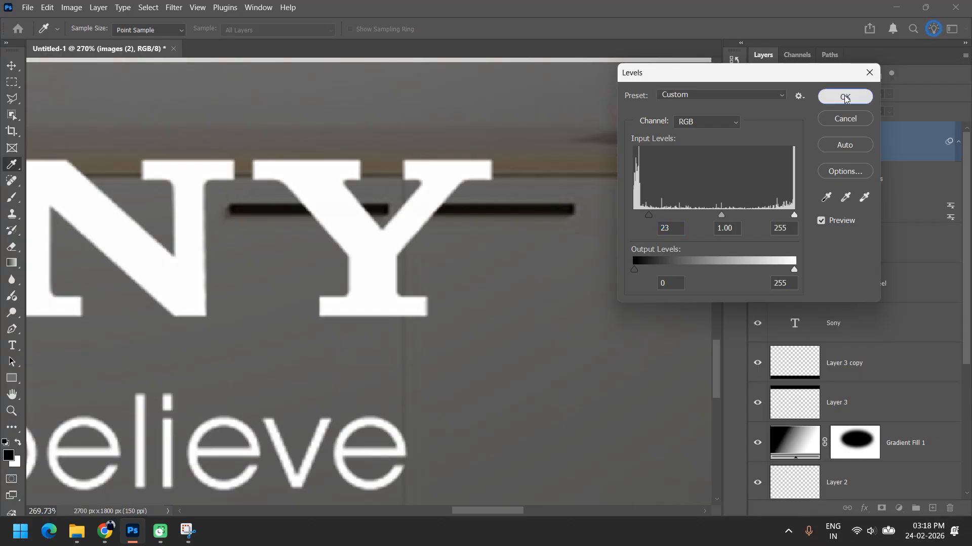
left_click(845, 96)
Step: Scale the Sony logo down to about 78.67% and shift it slightly left within the translucent rounded rectangle
key("ctrl+0")
key("ctrl+t")
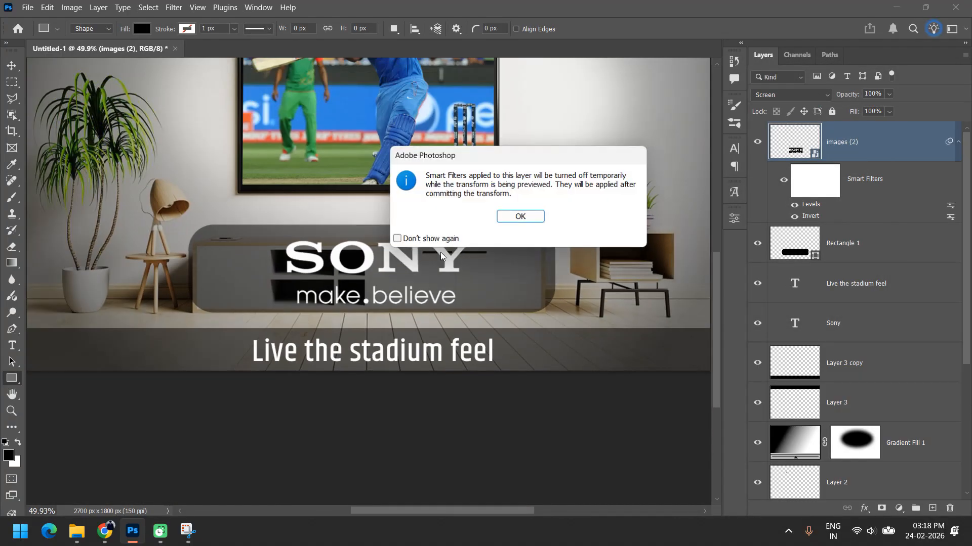
left_click(521, 215)
left_click_drag(471, 232, 453, 239)
left_click_drag(419, 268, 397, 268)
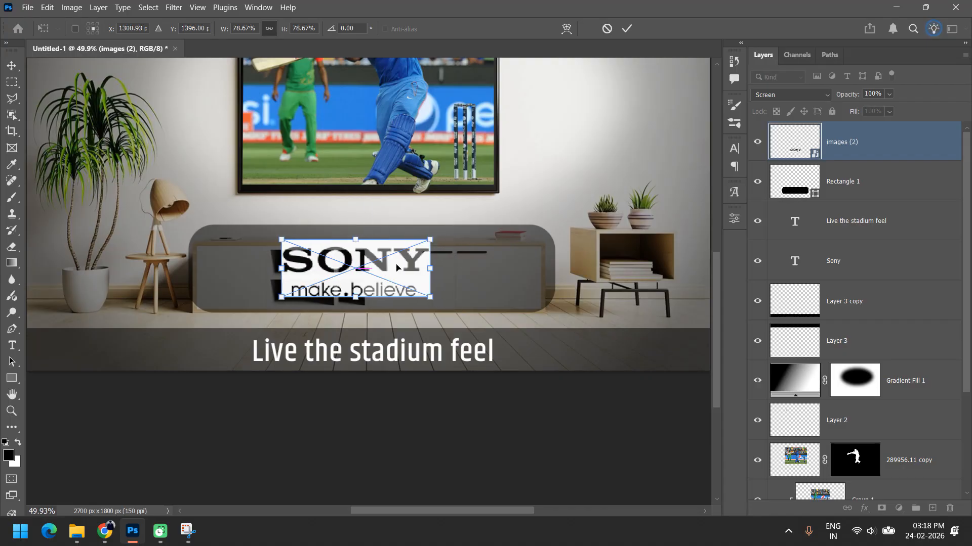
key("Return")
Step: Align the Sony logo and the rounded rectangle on their horizontal centers and deselect both layers
key("u")
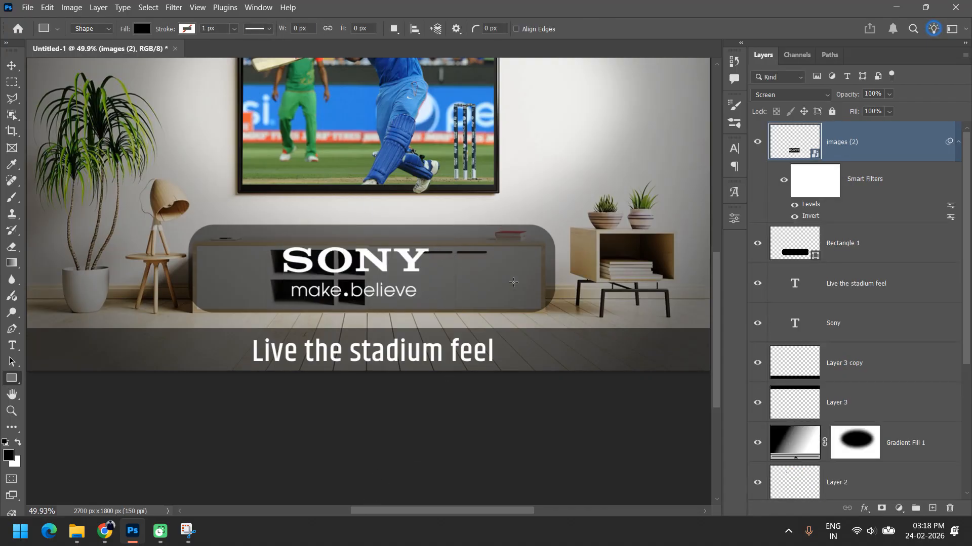
key("v")
left_click(537, 296, "shift")
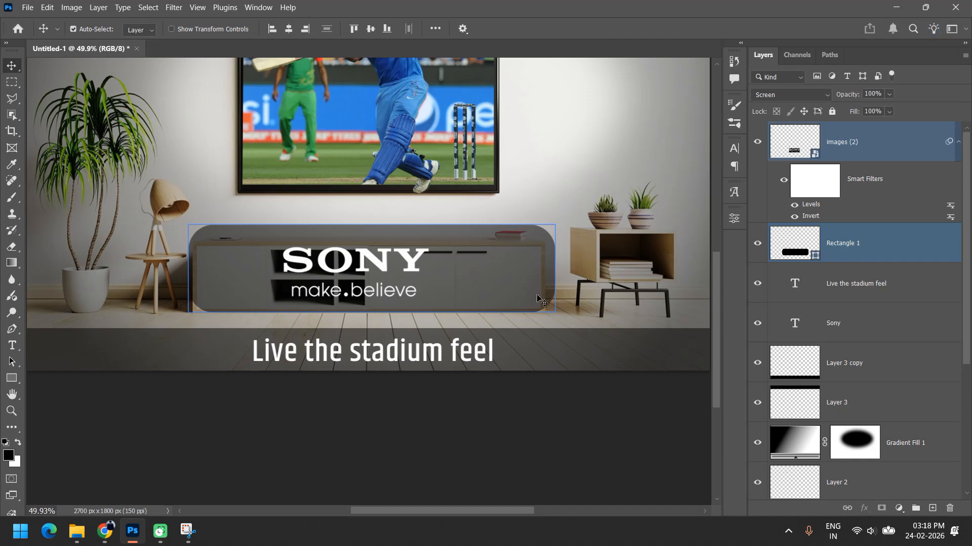
left_click(295, 32)
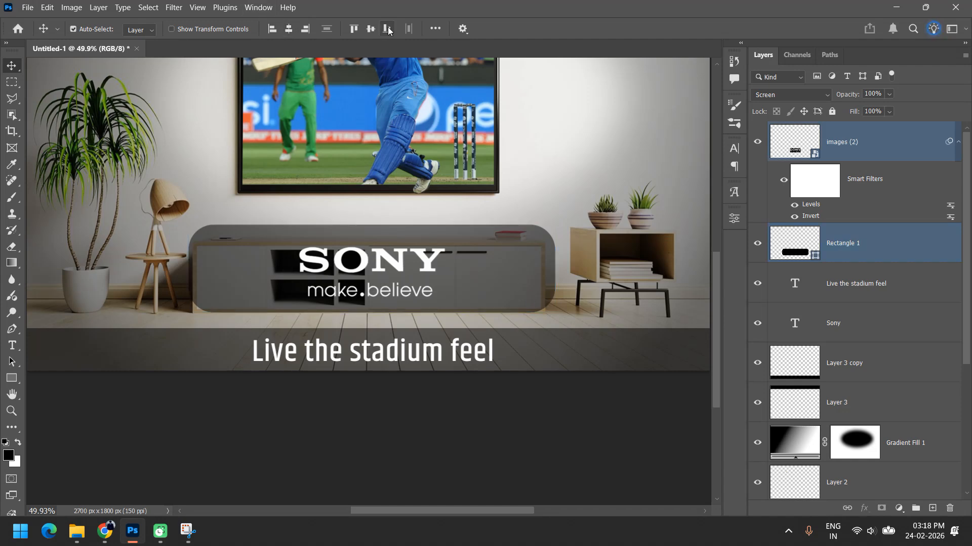
left_click(368, 499)
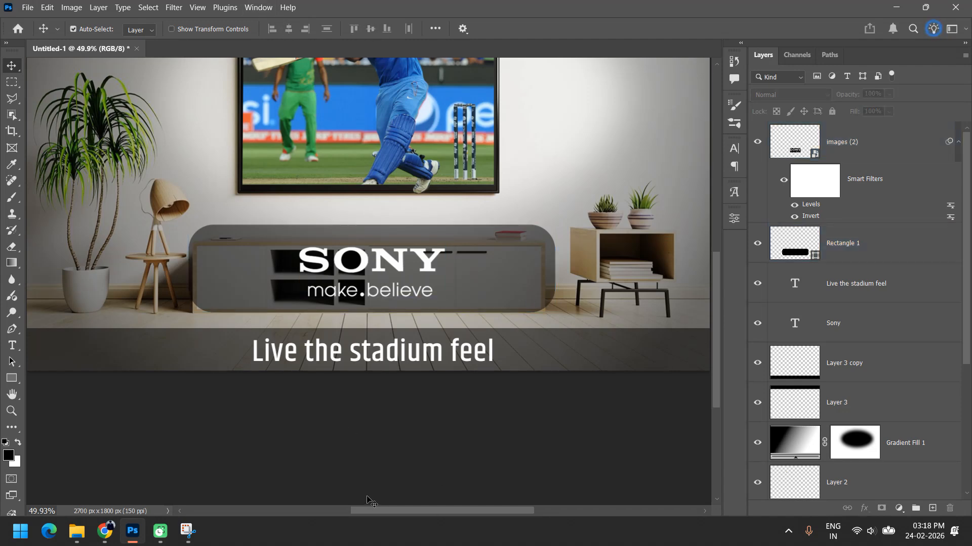
left_click(77, 531)
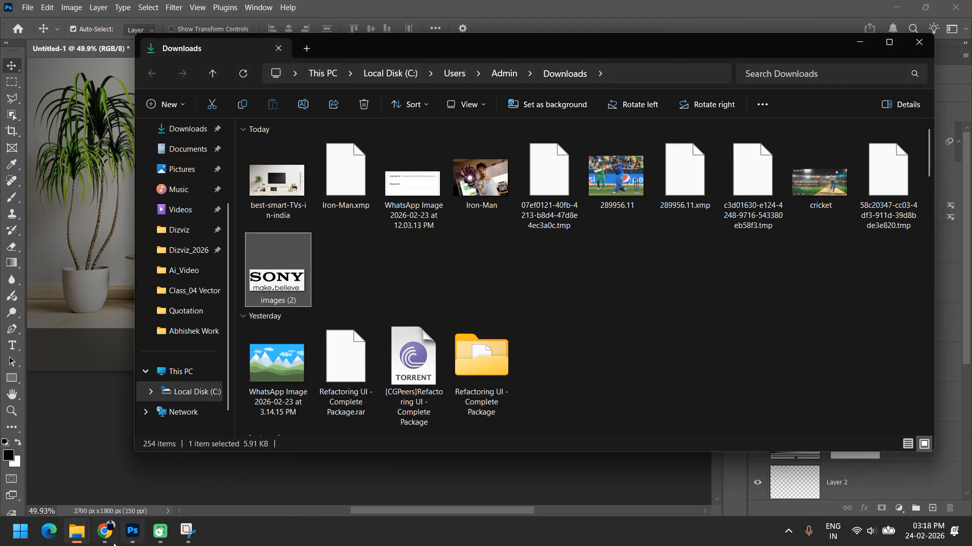
left_click(77, 532)
left_click(105, 531)
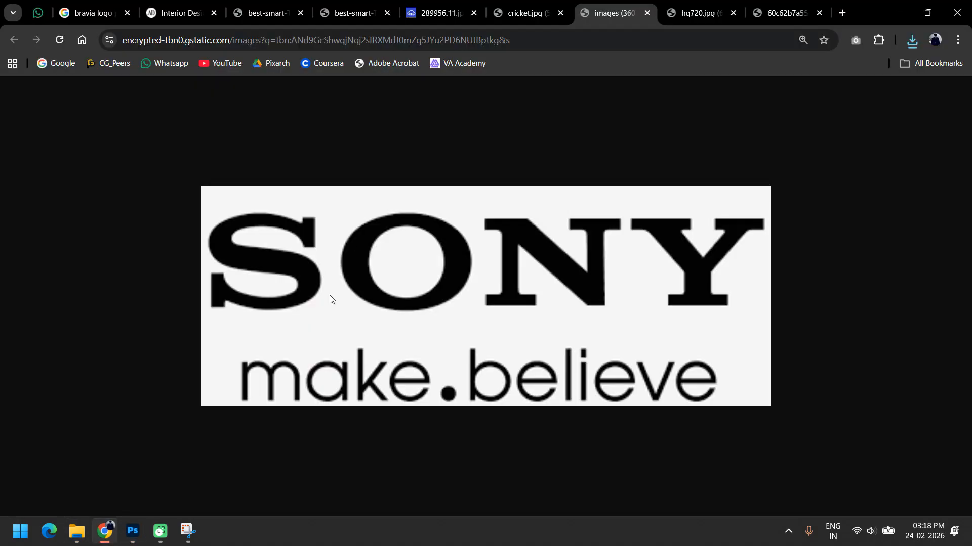
left_click(85, 14)
left_click(164, 12)
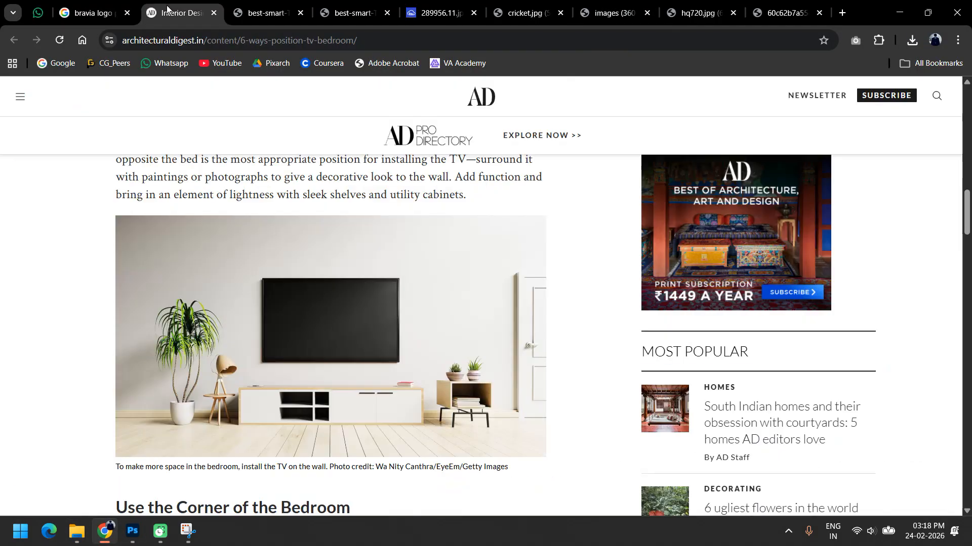
left_click(119, 5)
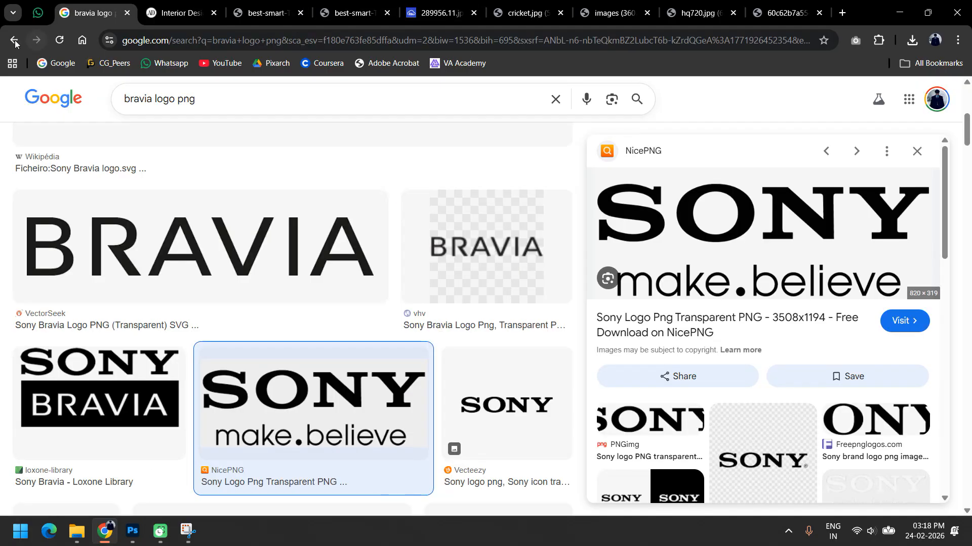
Step: Open the "cricket" reference image from the Downloads folder and examine the feature badges in the Sony ad
mouse_move(76, 531)
left_click(108, 428)
left_click(262, 152)
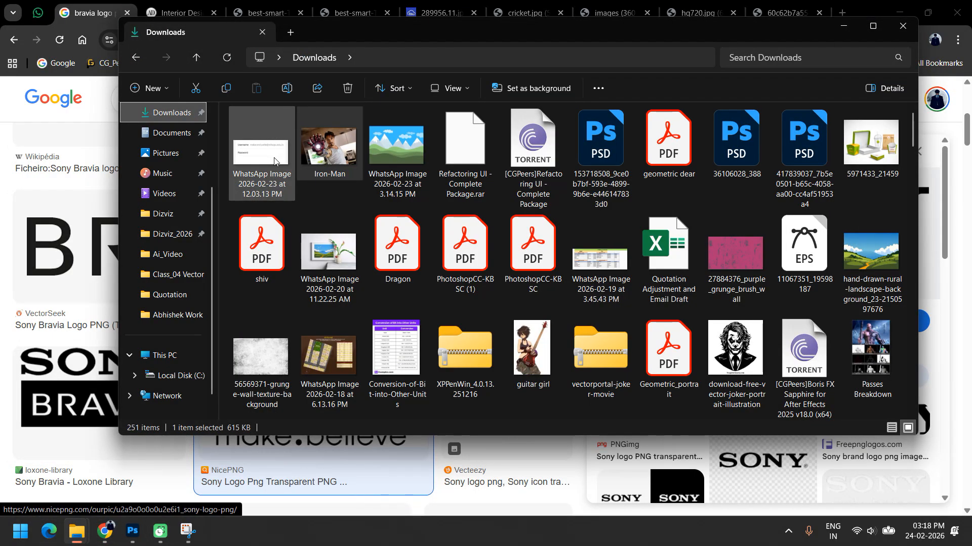
right_click(328, 203)
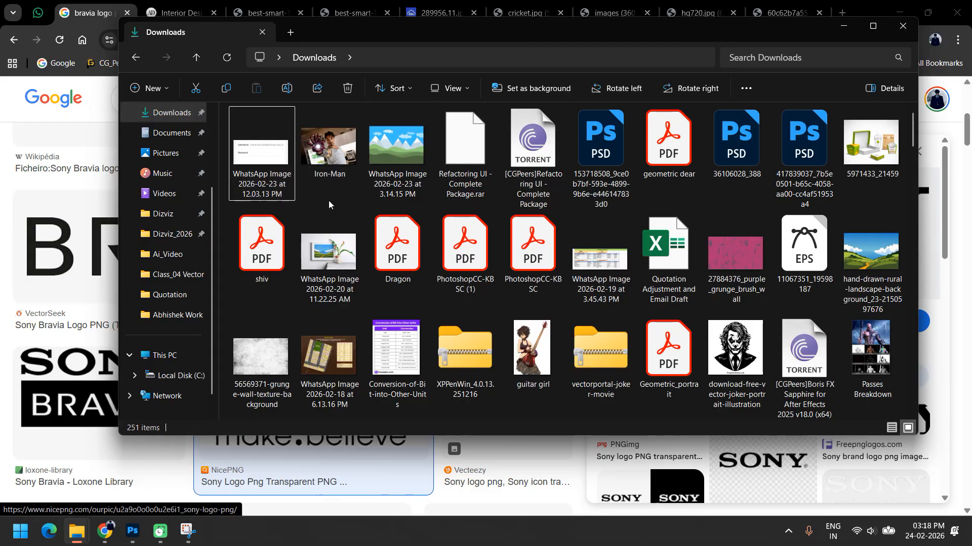
left_click(392, 351)
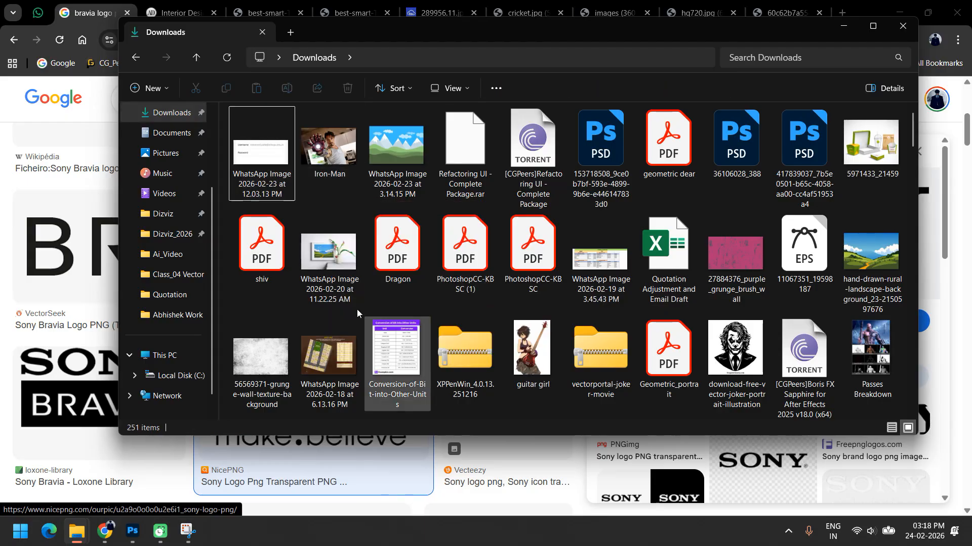
left_click(361, 256)
double_click(324, 149)
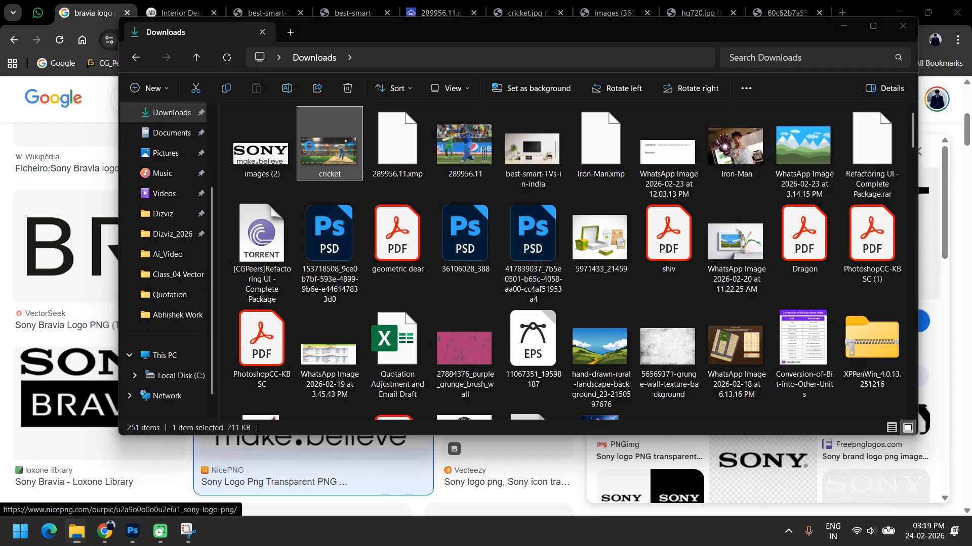
scroll(442, 325, "up", 5)
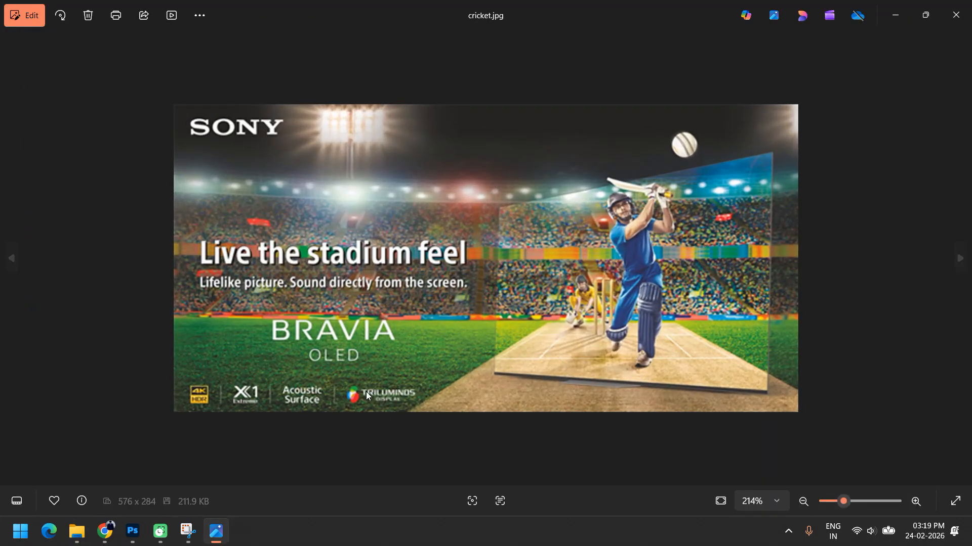
Step: Switch to Chrome and search Google Images for "4k HDR png", refining the query to "4k HDR png logo"
left_click(107, 532)
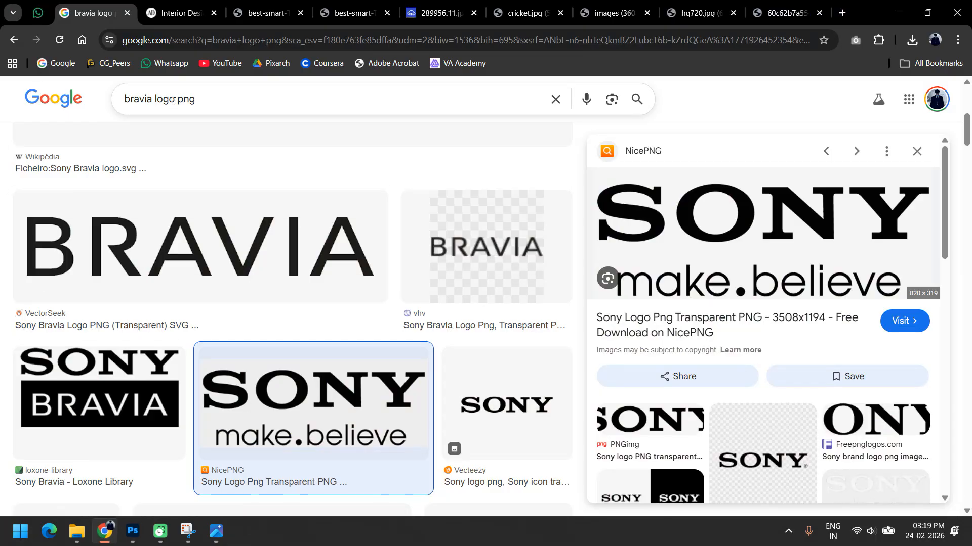
left_click_drag(173, 101, 18, 81)
type("4k HDER")
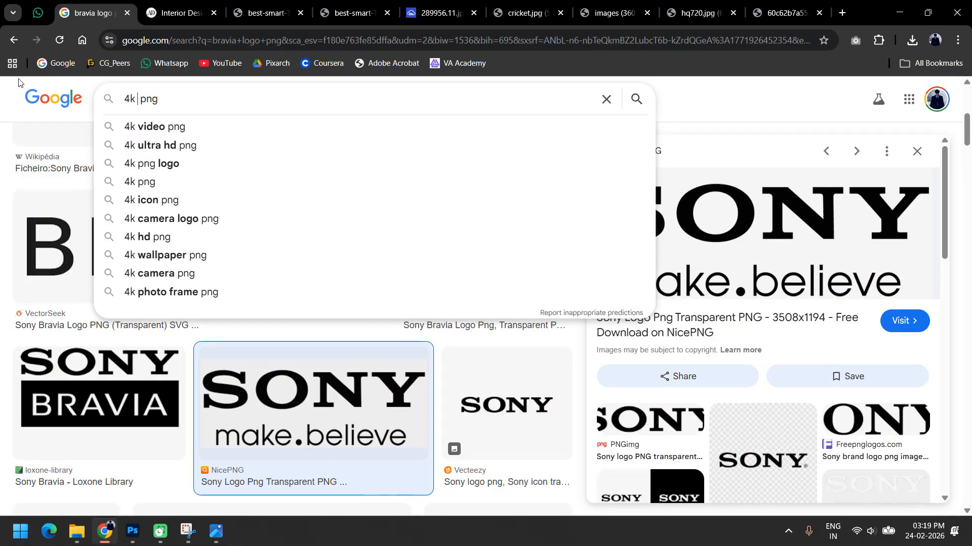
key("BackSpace")
type("R")
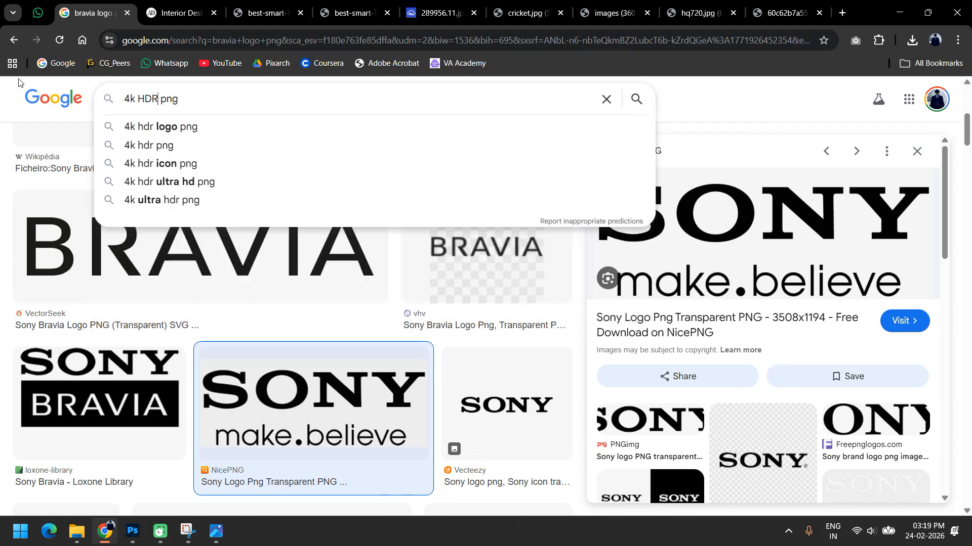
key("Return")
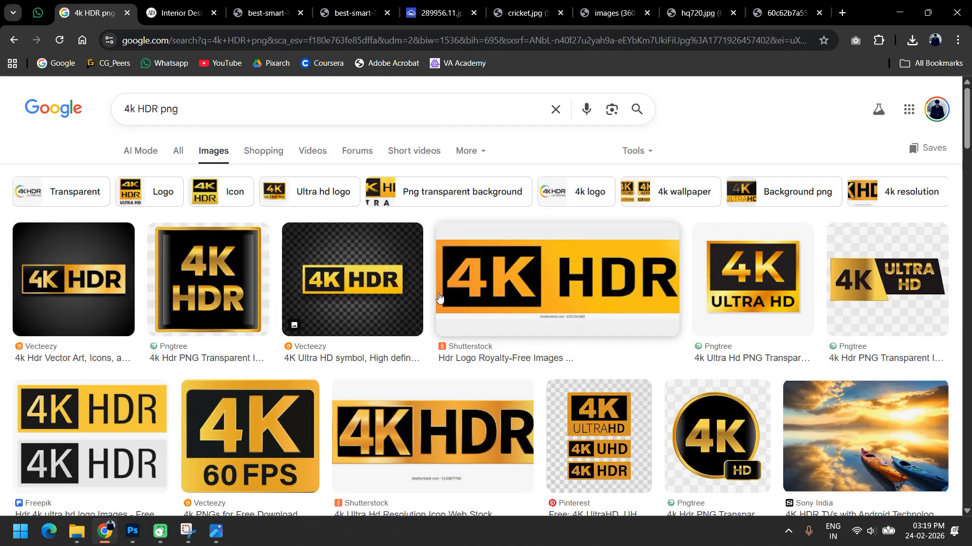
left_click(205, 109)
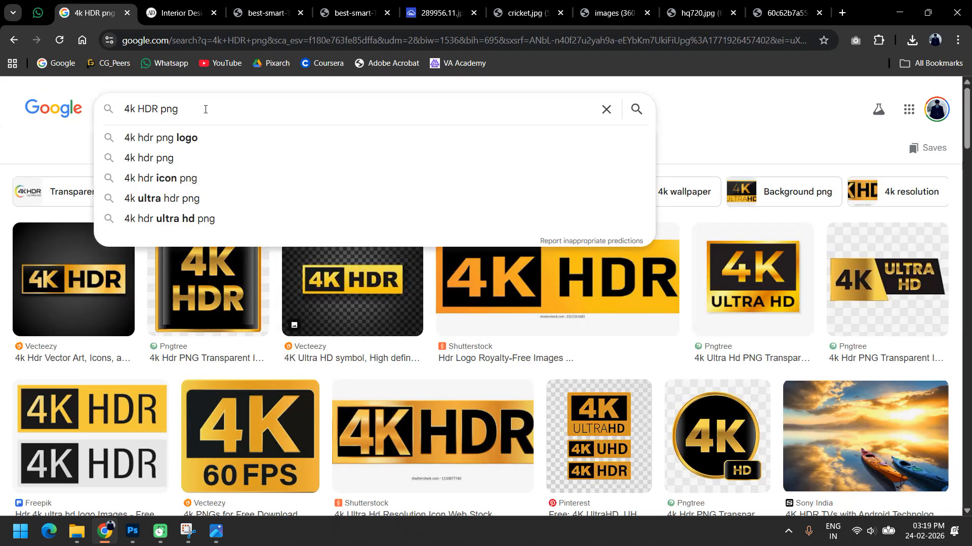
type("logo")
key("Return")
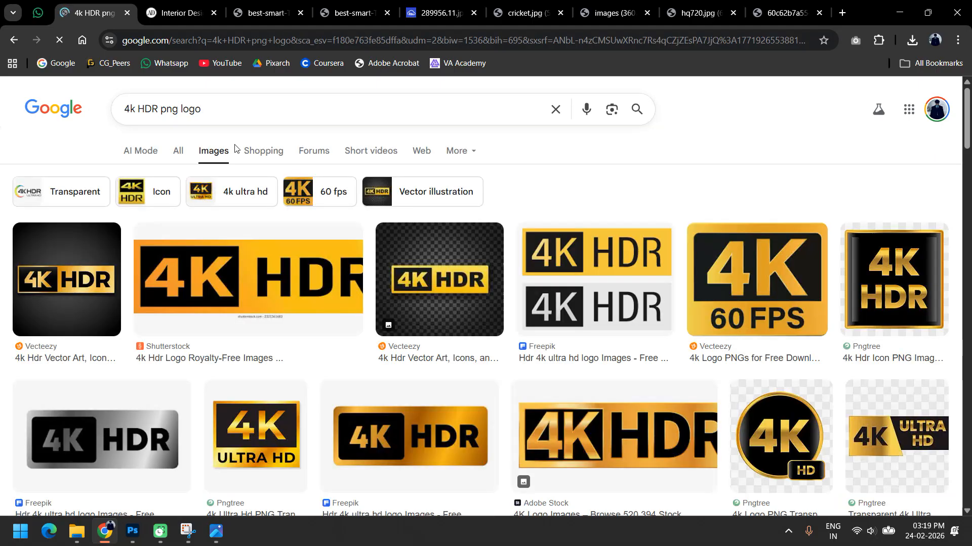
Step: Open the Shutterstock 4K HDR logo image in its own browser tab and save it to the Downloads folder
left_click(283, 284)
right_click(723, 284)
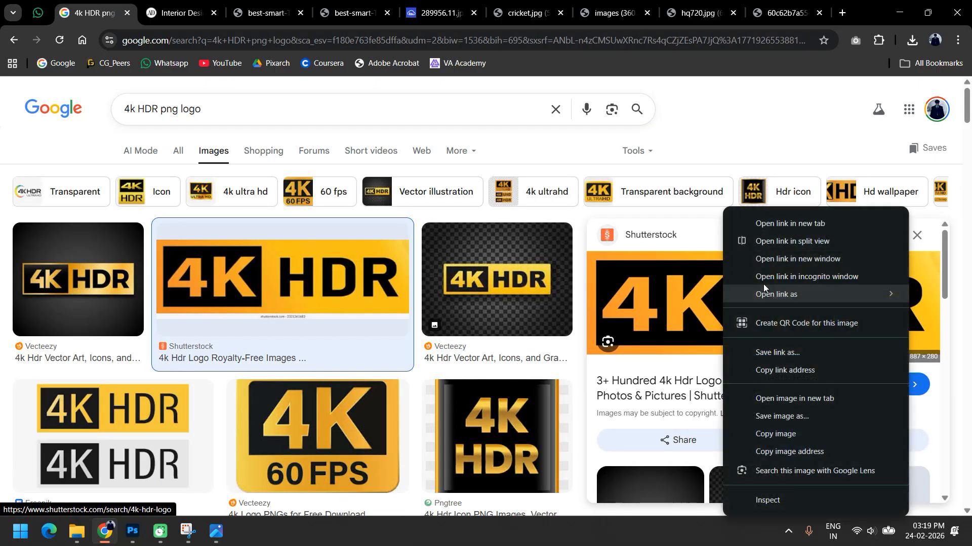
left_click(806, 399)
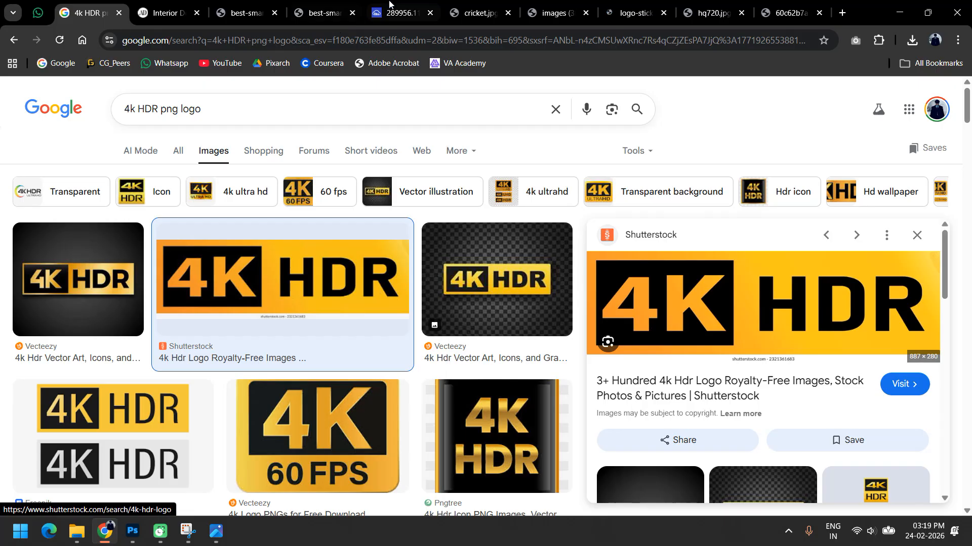
left_click(624, 12)
right_click(501, 302)
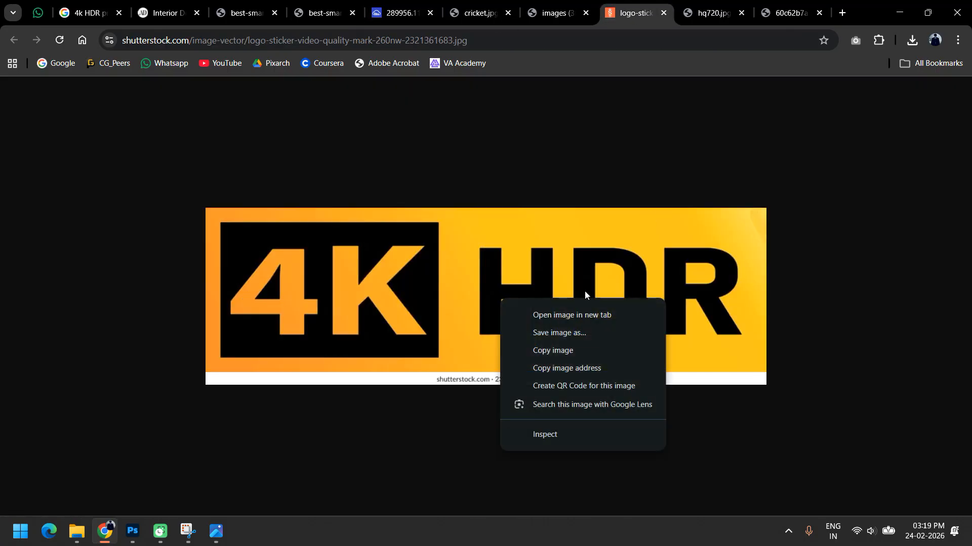
left_click(571, 333)
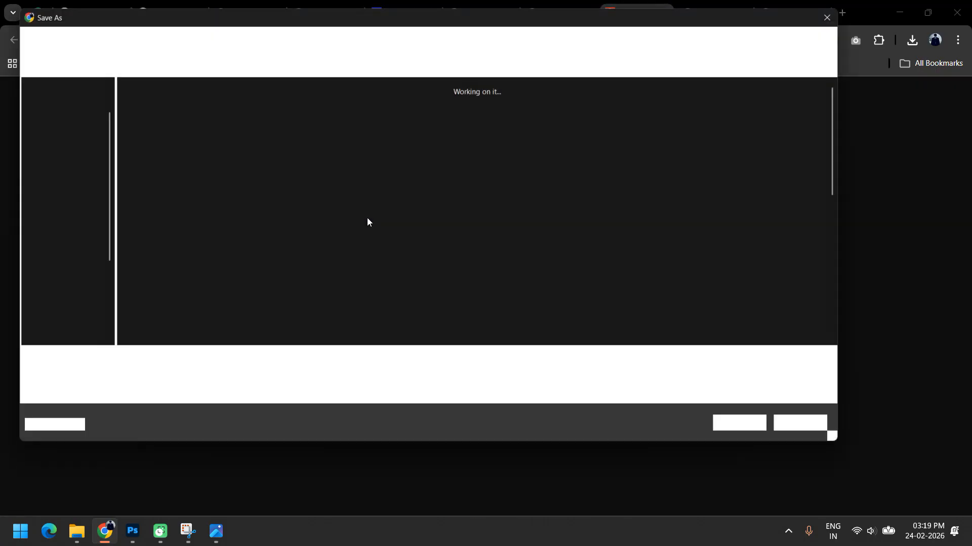
left_click(737, 434)
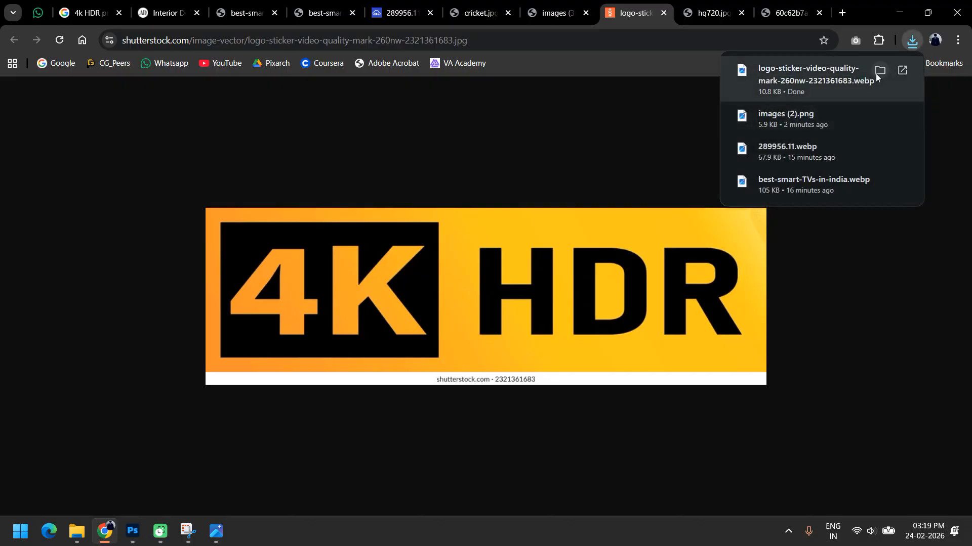
Step: Bring the downloaded 4K HDR logo file from its folder into the Photoshop composite, accepting the default Camera Raw settings
left_click(877, 70)
left_click_drag(410, 310, 316, 312)
left_click_drag(438, 315, 438, 314)
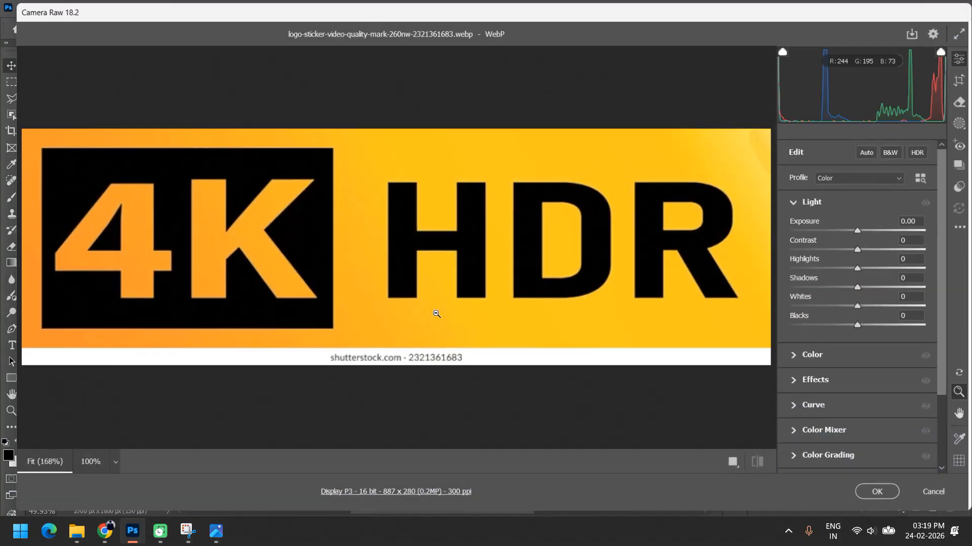
left_click(871, 490)
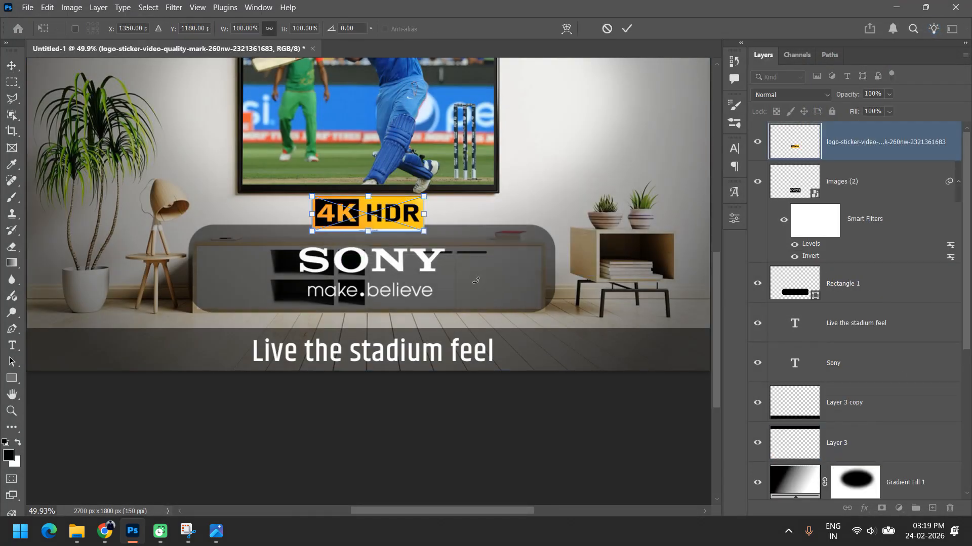
Step: Scale the 4K HDR logo down and place it at the right end of the dark strip along the image's lower edge
left_click_drag(404, 215, 374, 369)
left_click_drag(501, 342, 552, 342)
key("Return")
Step: Rasterize the 4K HDR logo layer and delete the white watermark strip beneath the logo using a rectangular selection, leaving nothing selected
scroll(551, 342, "up", 6)
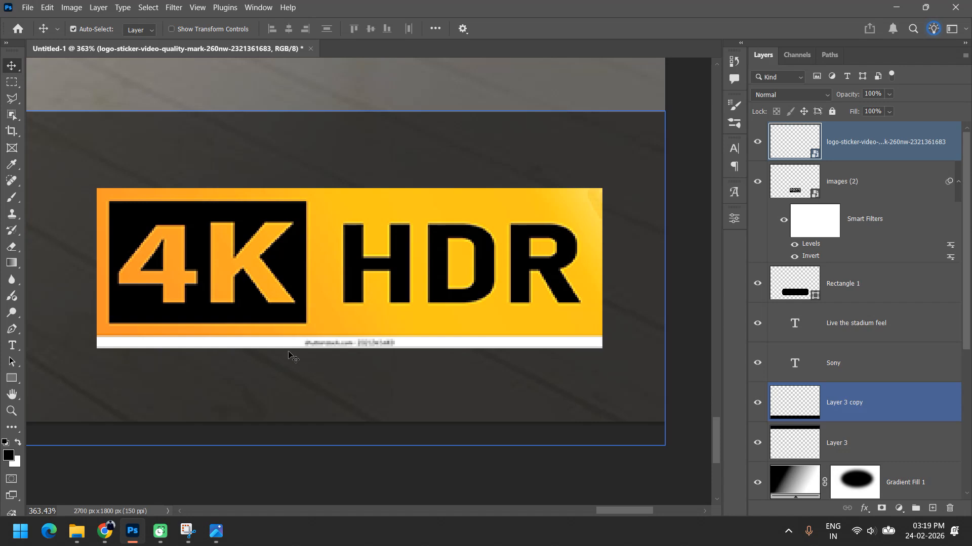
key("m")
left_click_drag(83, 336, 639, 401)
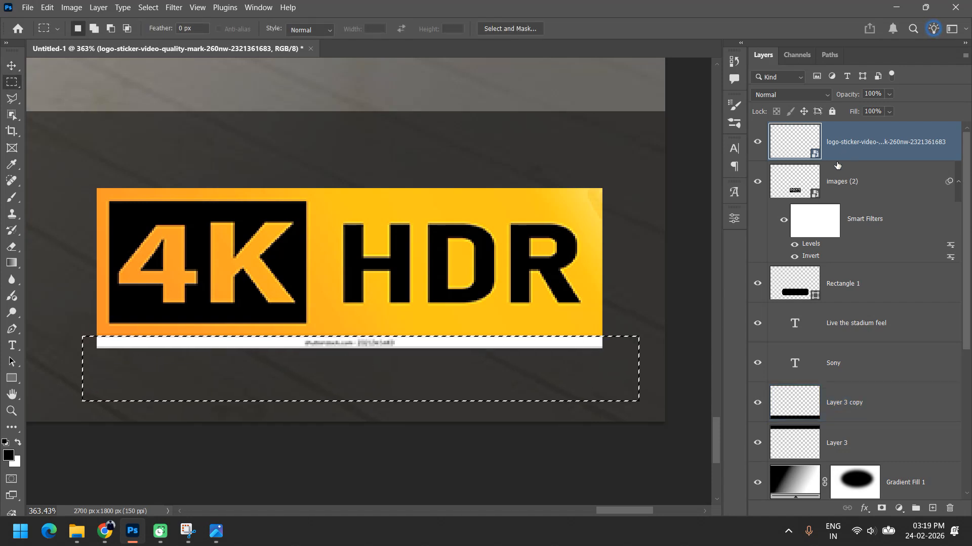
key("Delete")
left_click(458, 207)
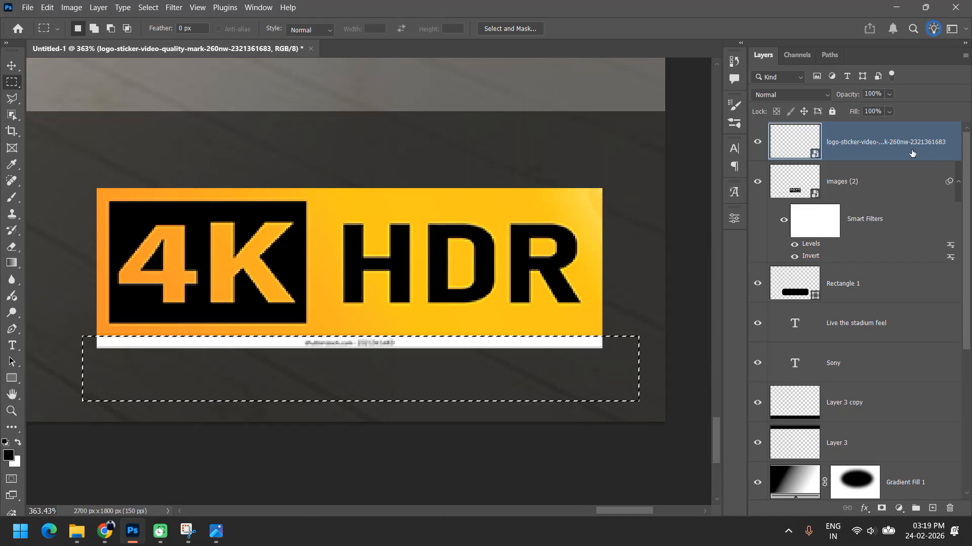
right_click(911, 153)
left_click(798, 475)
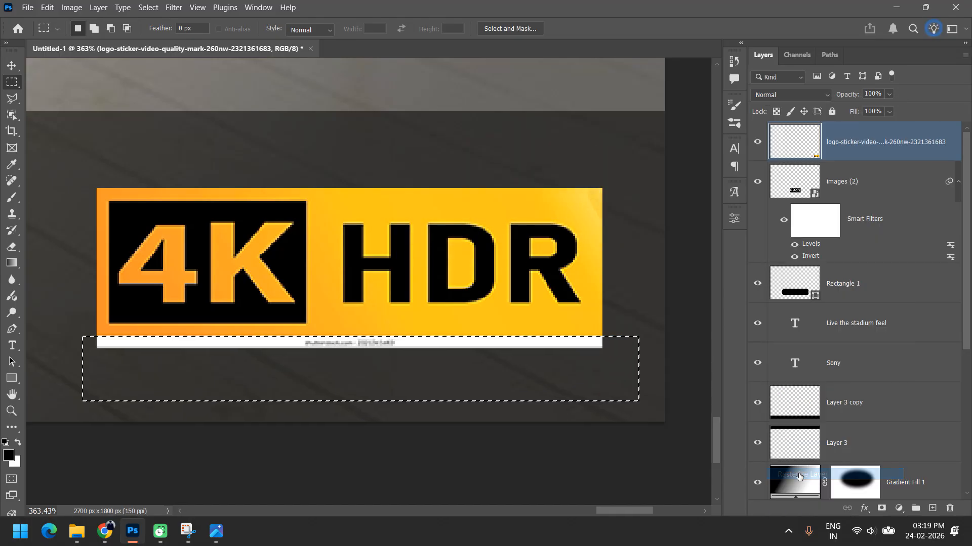
key("Delete")
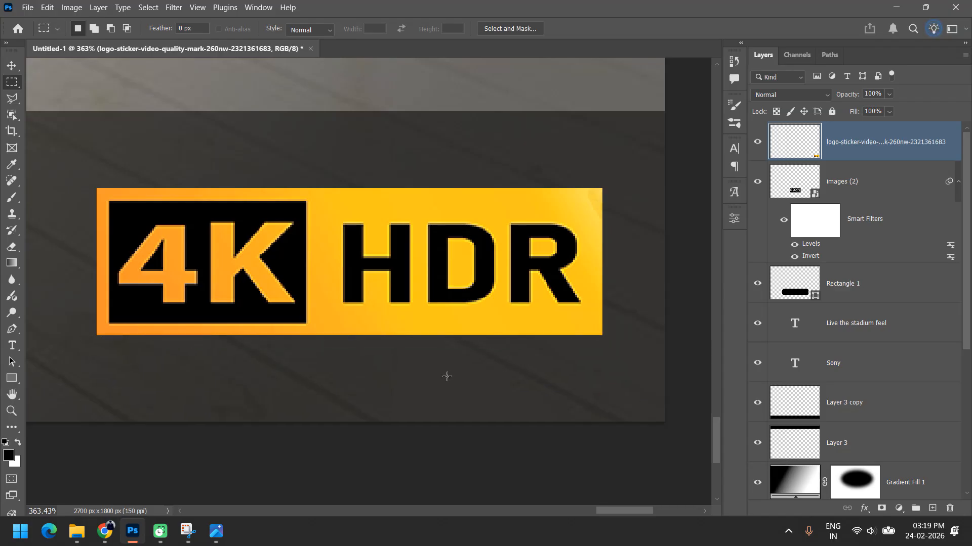
Step: Hide the "Sony" headline text layer on the upper dark strip
scroll(473, 381, "down", 10)
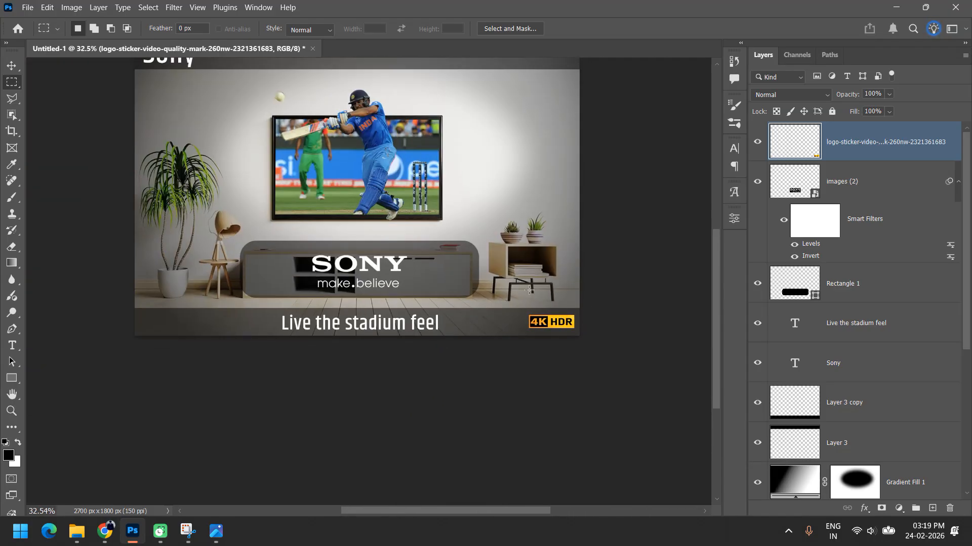
left_click_drag(349, 285, 360, 326)
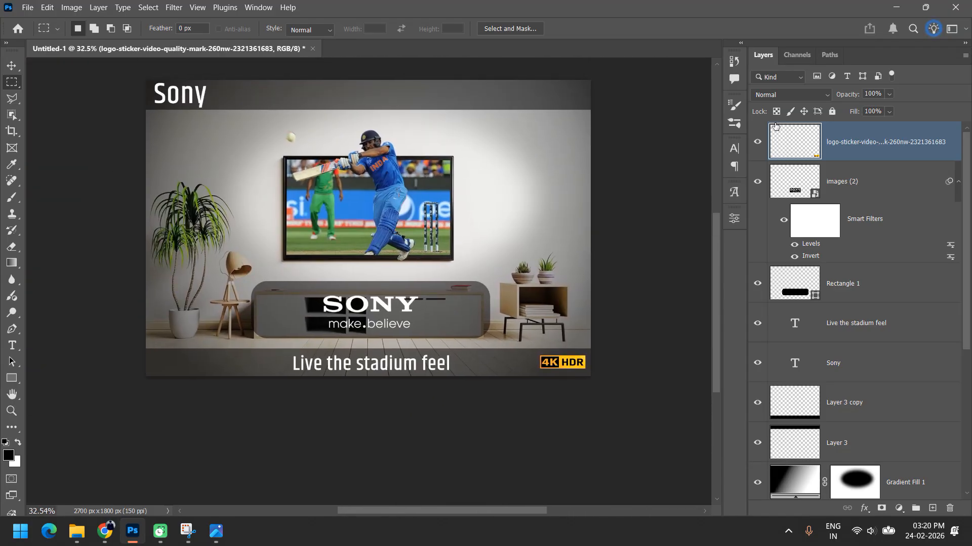
key("v")
left_click(189, 106)
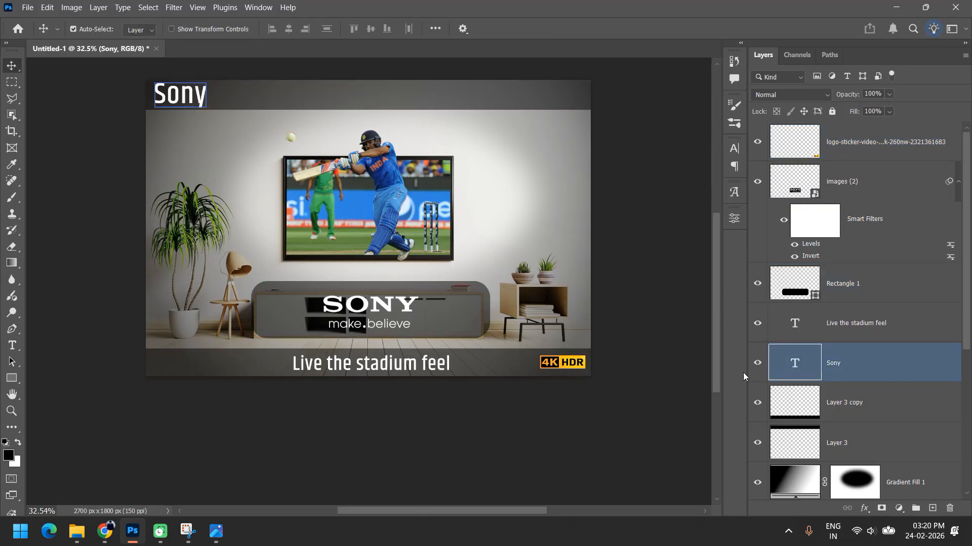
left_click(756, 364)
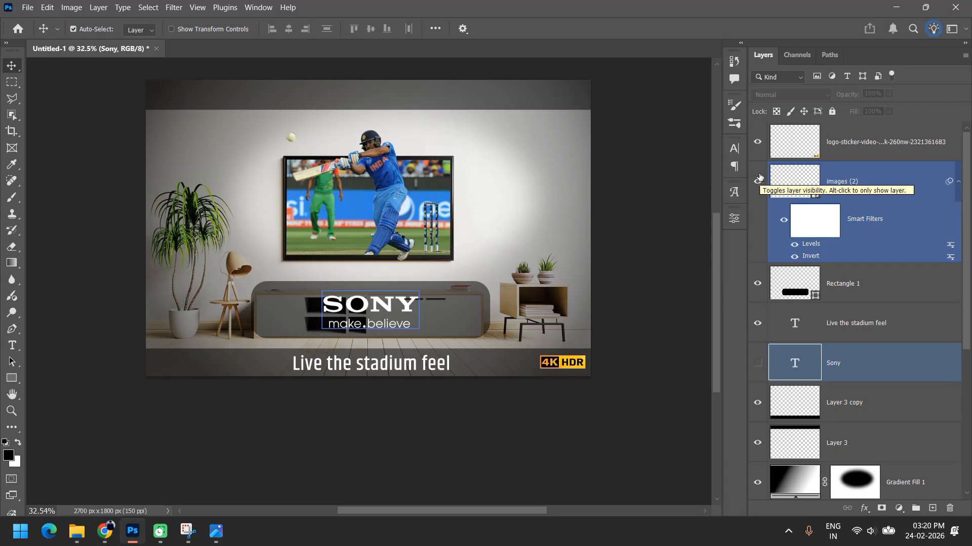
Step: Start saving the document and browse to Local Disk (C:) as the destination
scroll(517, 259, "up", 2)
left_click_drag(464, 267, 484, 298)
key("ctrl+s")
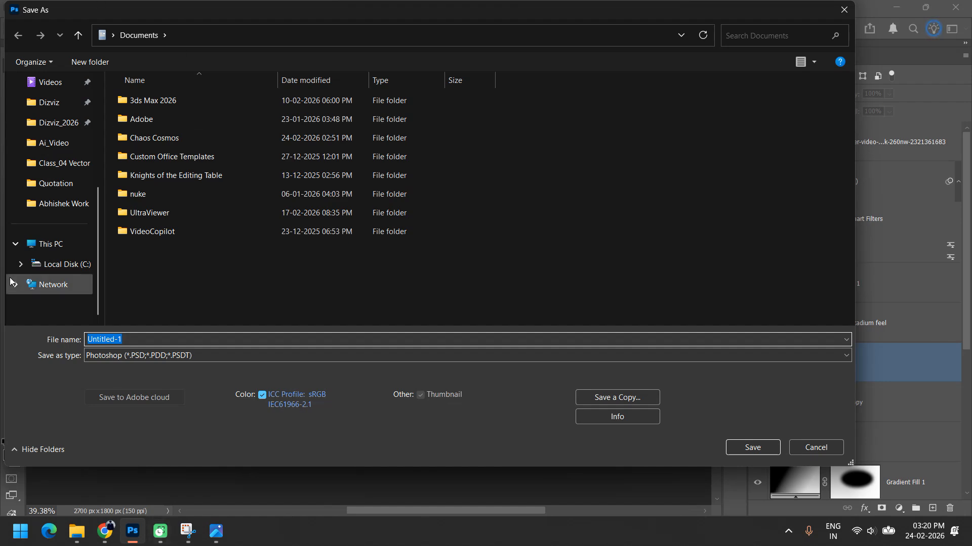
left_click(51, 244)
left_click(75, 264)
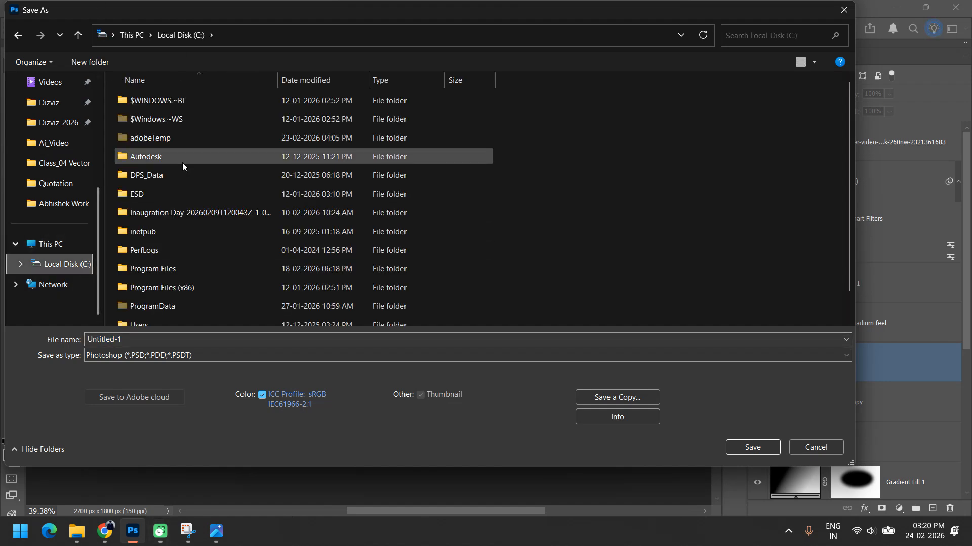
left_click(70, 247)
double_click(184, 108)
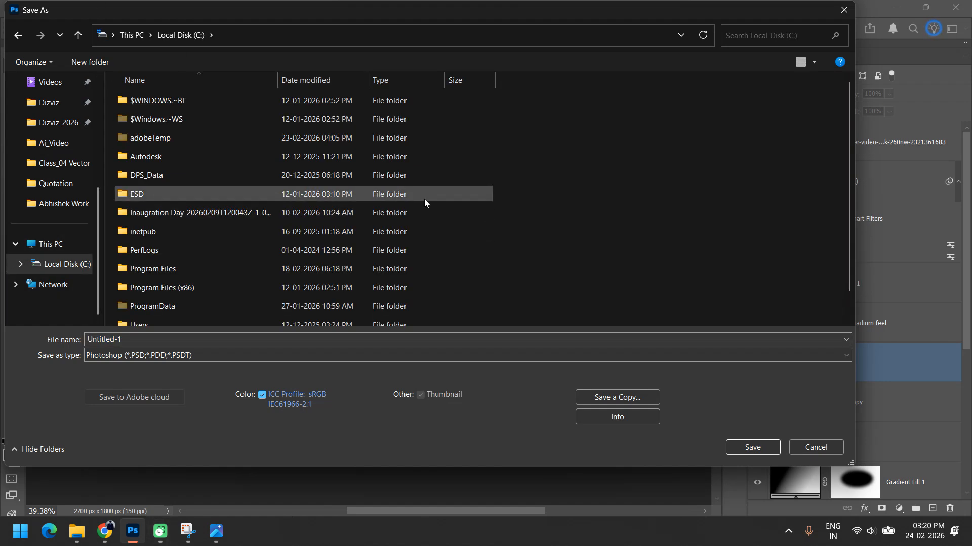
Step: Create a folder named "VA_Academy_PS" on Local Disk (C:) and open it
key("ctrl+shift+n")
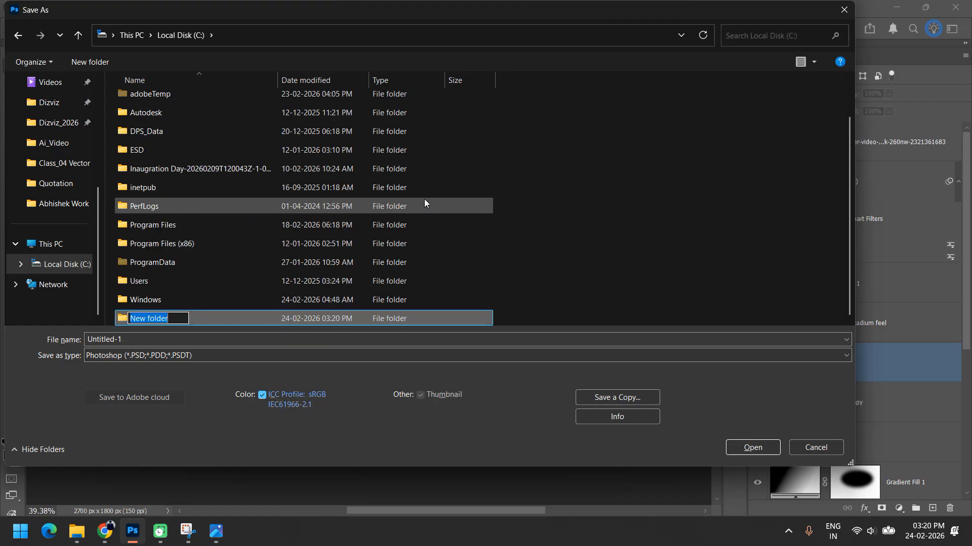
type("VA_aCA")
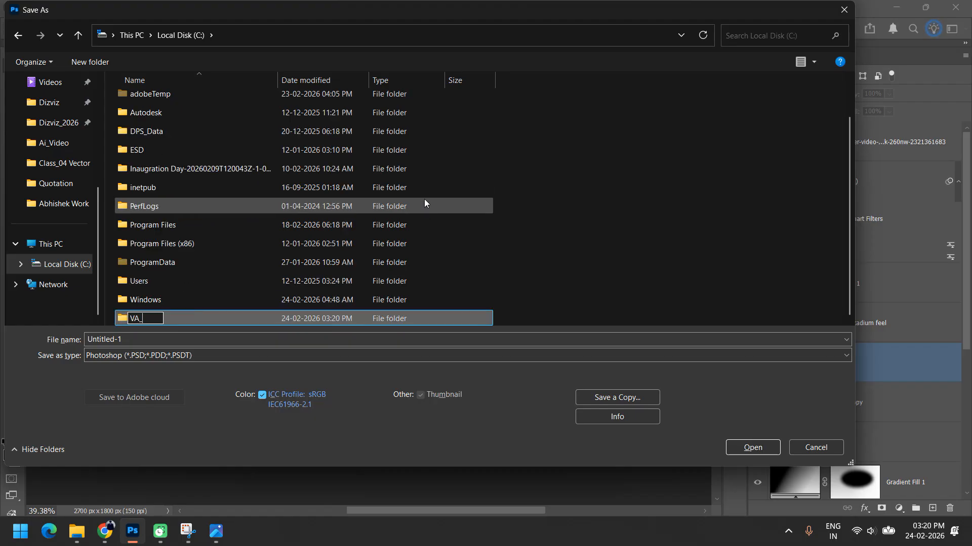
key("BackSpace")
key("BackSpace")
key("BackSpace")
type("Academy")
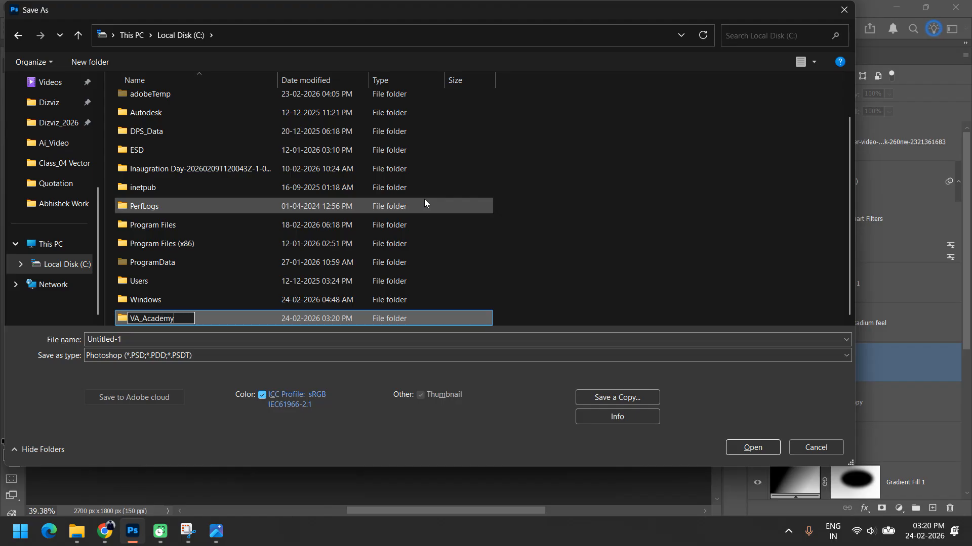
type("_PS")
key("Return")
key("Return")
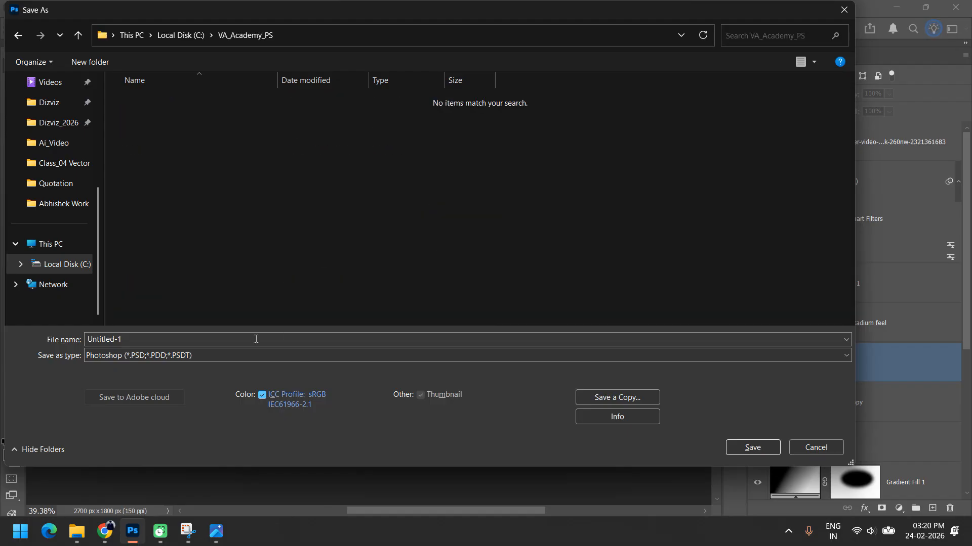
Step: Save the document in Photoshop format as "Selection tools Popout AD"
key("alt+n")
type("Selecti0o")
key("BackSpace")
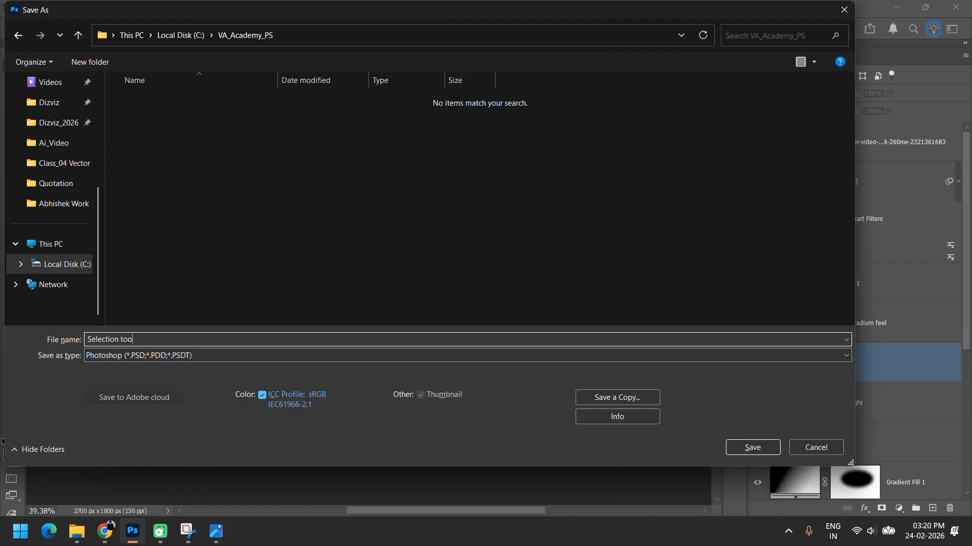
type("n tools Popout A")
key("BackSpace")
type("AD")
key("BackSpace")
key("BackSpace")
type("DD")
key("BackSpace")
left_click(756, 446)
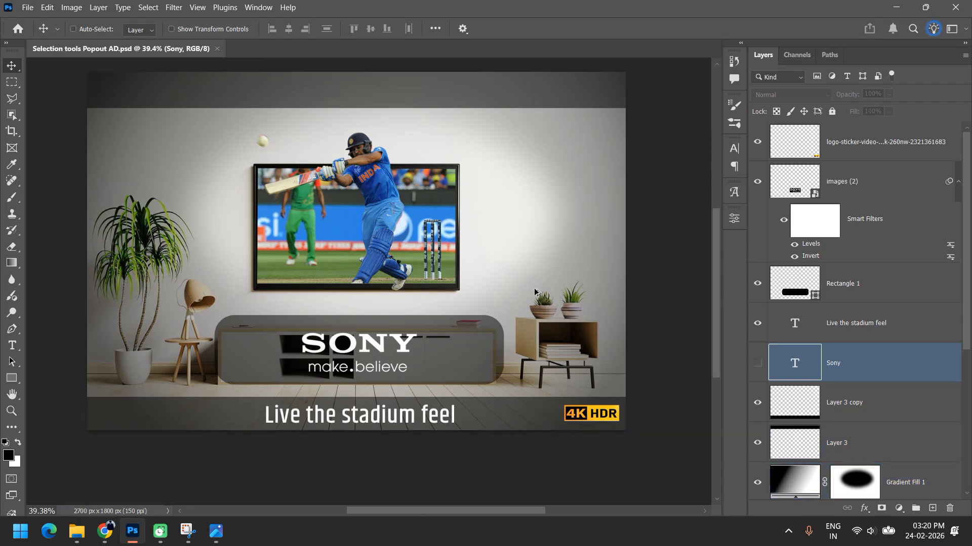
Step: Save a JPEG copy named "Selection tools Popout AD copy" in the same folder at Maximum quality 12, Baseline ("Standard")
key("ctrl+alt+s")
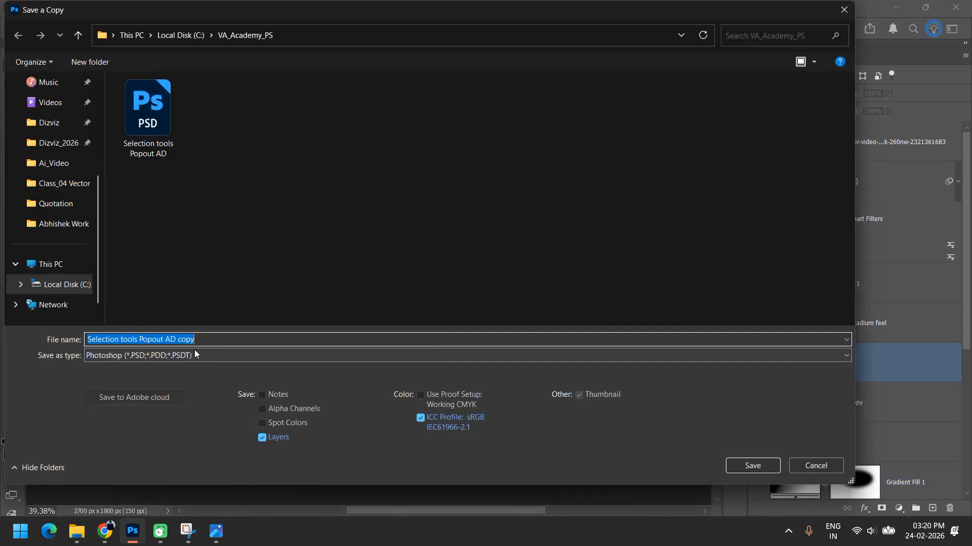
left_click(195, 354)
left_click(137, 187)
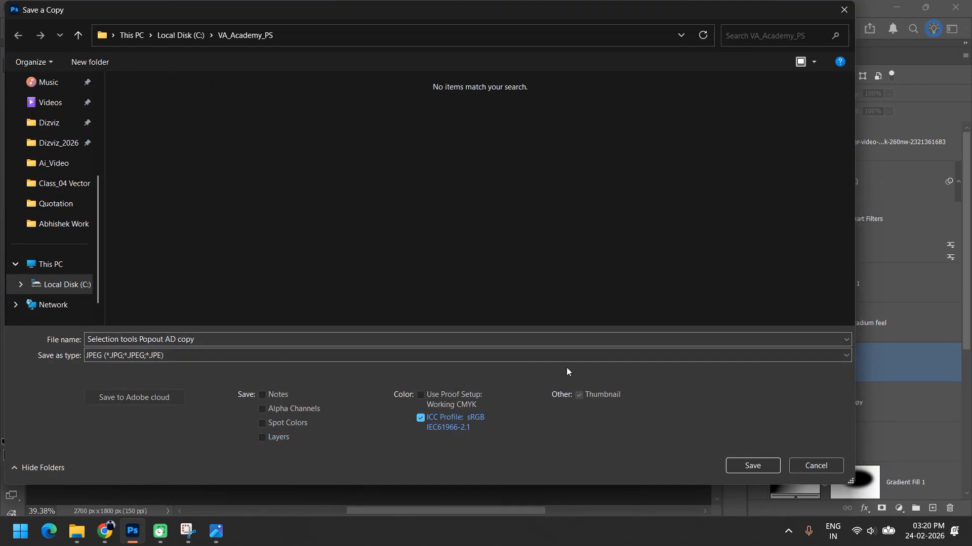
left_click(736, 463)
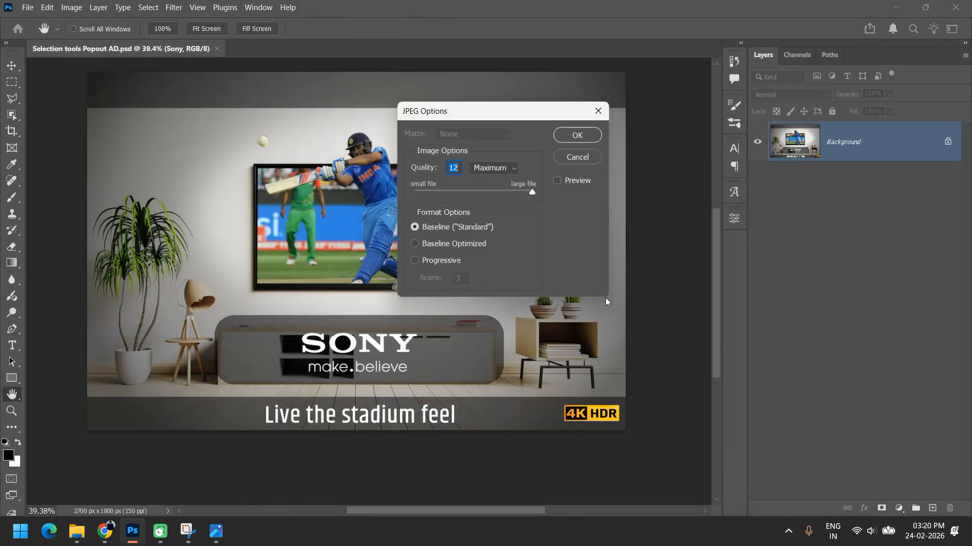
left_click(574, 135)
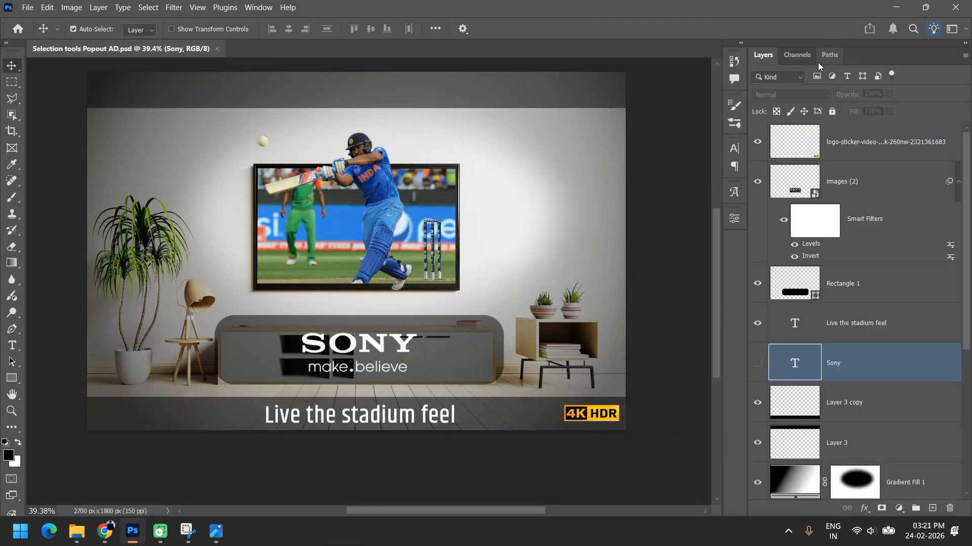
Step: Quit Photoshop and close the Downloads folder window
key("ctrl+q")
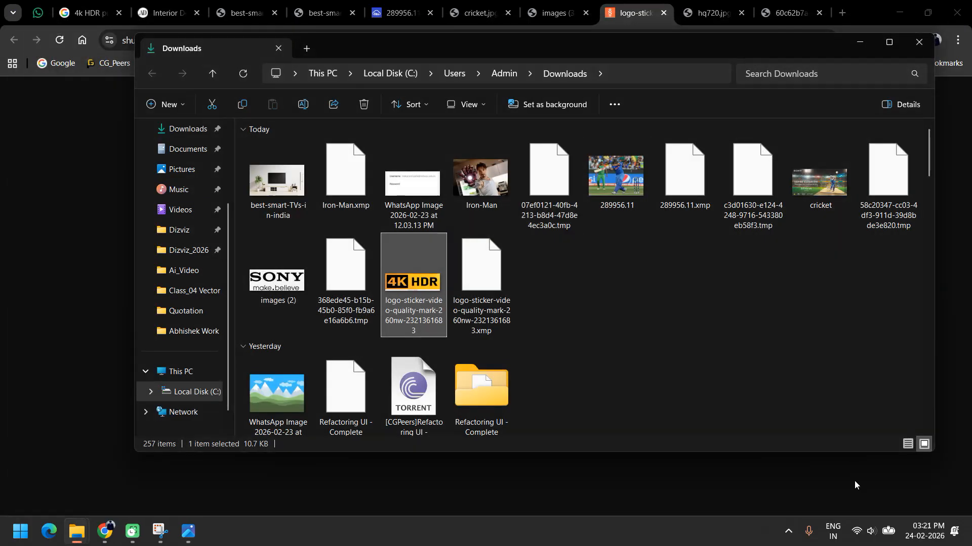
left_click(916, 45)
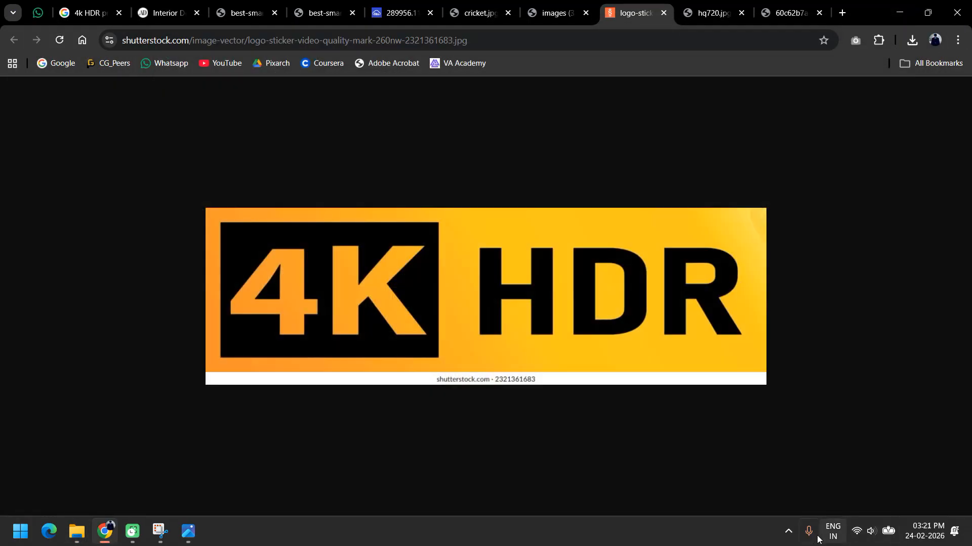
left_click(788, 534)
right_click(845, 472)
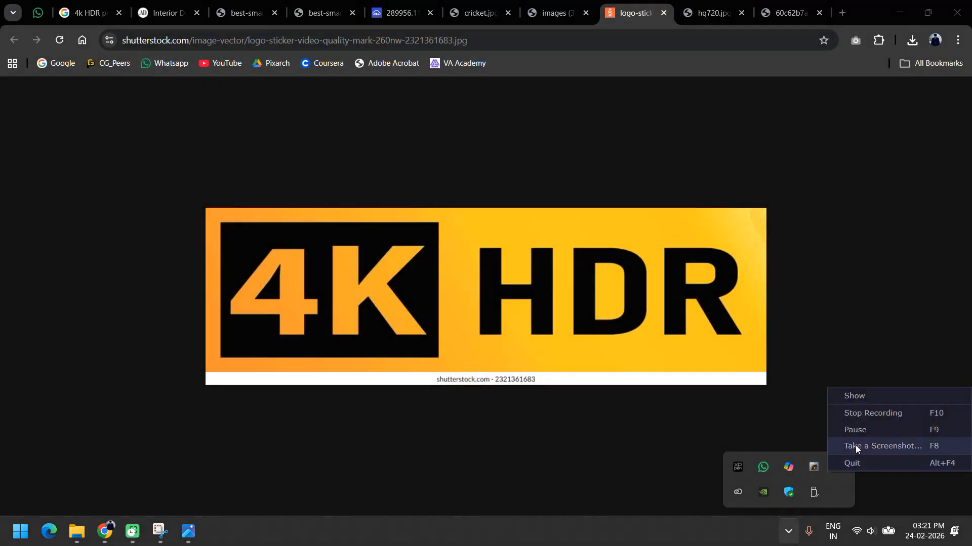